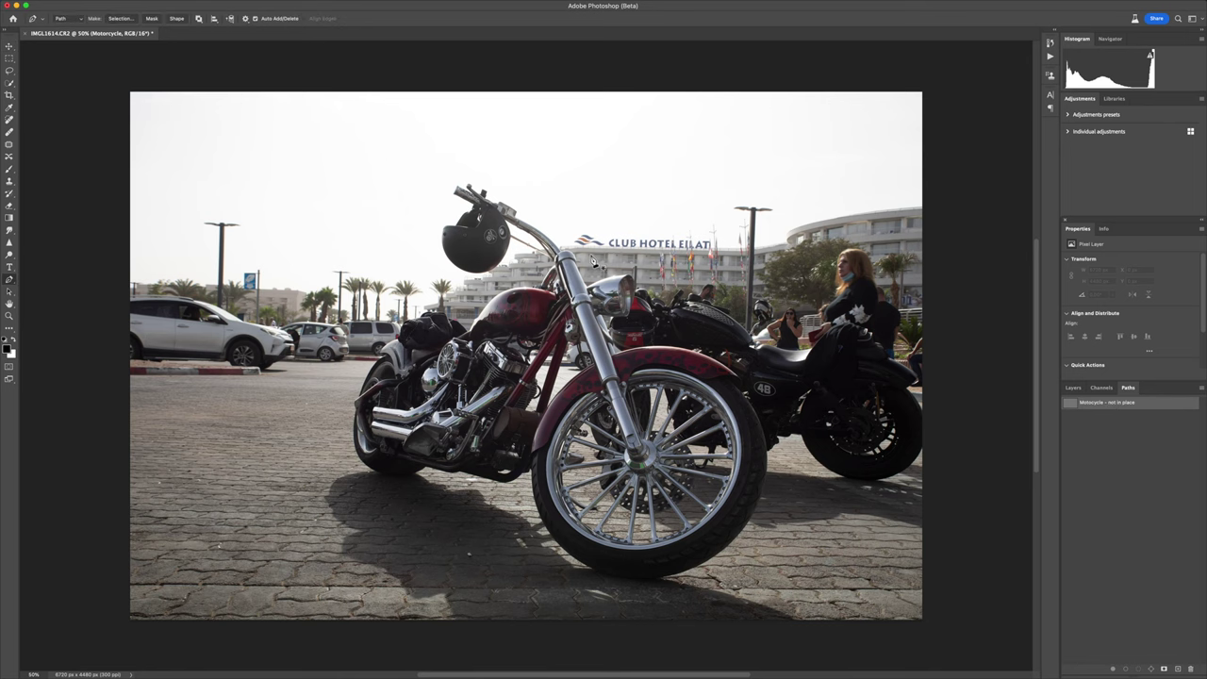
# Step: Pen-trace the motorcycle outline, covering tyres, handlebar, helmet and spoke gaps, then view it whole
pyautogui.scroll(5, 594, 261)
pyautogui.scroll(-10, 699, 377)
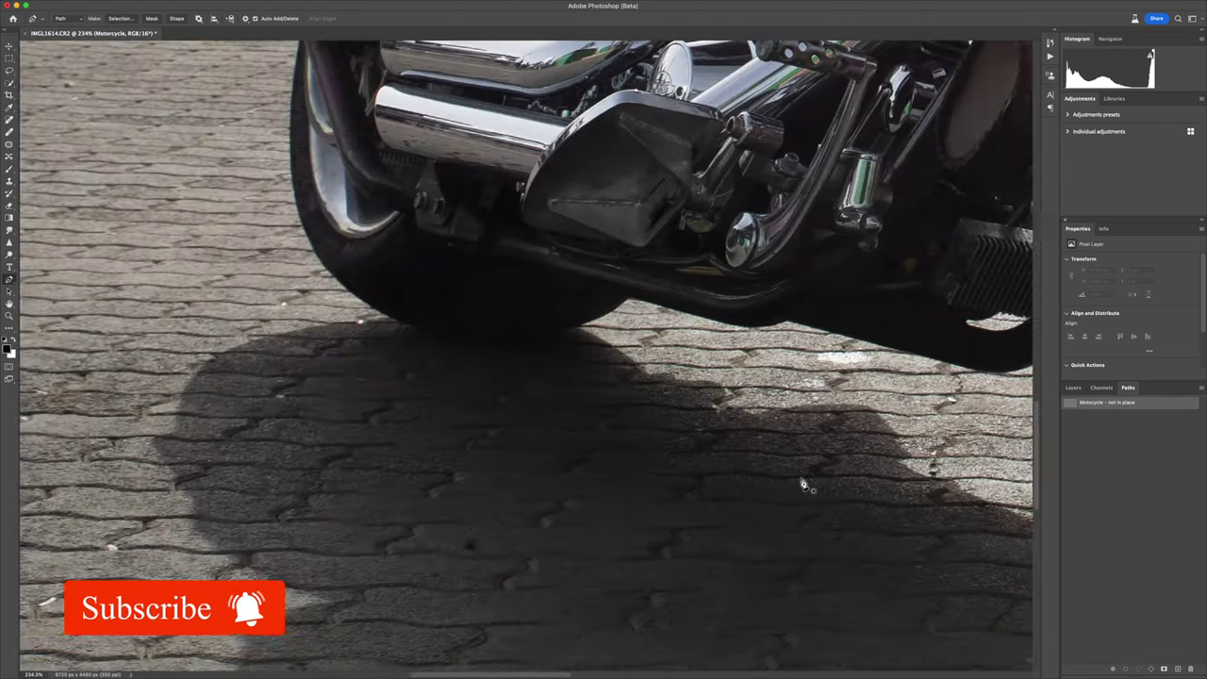
pyautogui.scroll(10, 804, 485)
pyautogui.scroll(5, 610, 386)
pyautogui.scroll(-5, 610, 386)
pyautogui.scroll(5, 817, 515)
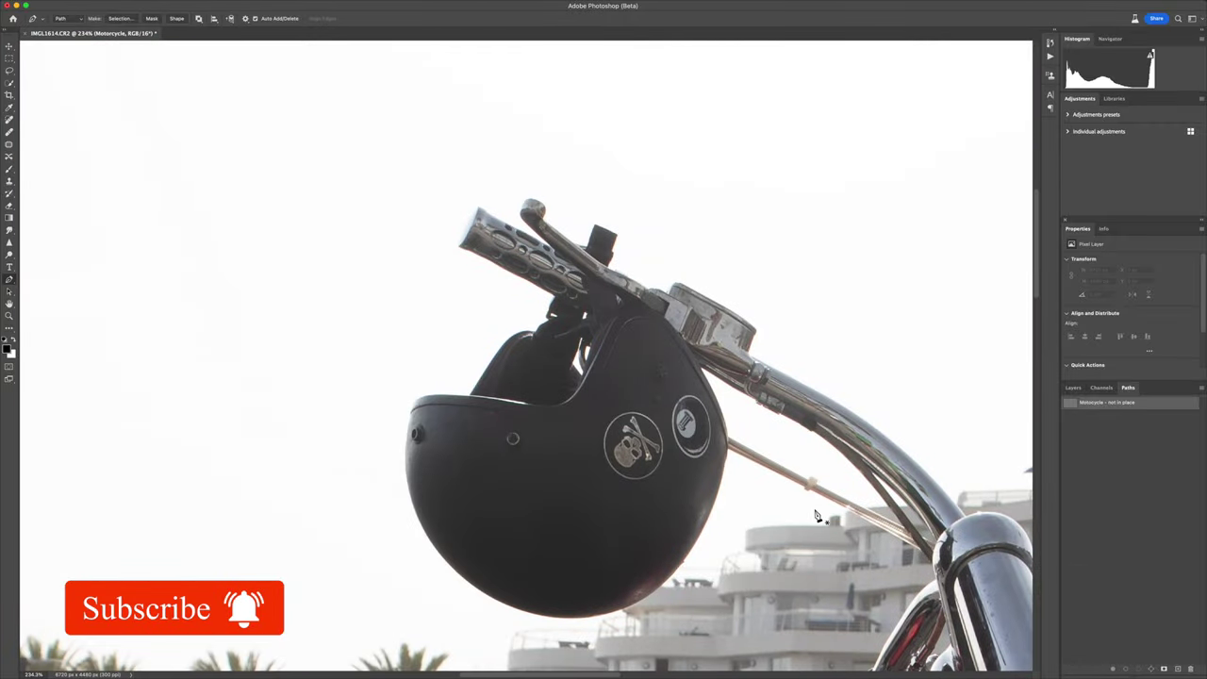
pyautogui.scroll(-10, 817, 515)
pyautogui.scroll(5, 600, 458)
pyautogui.scroll(5, 600, 458)
pyautogui.scroll(3, 600, 459)
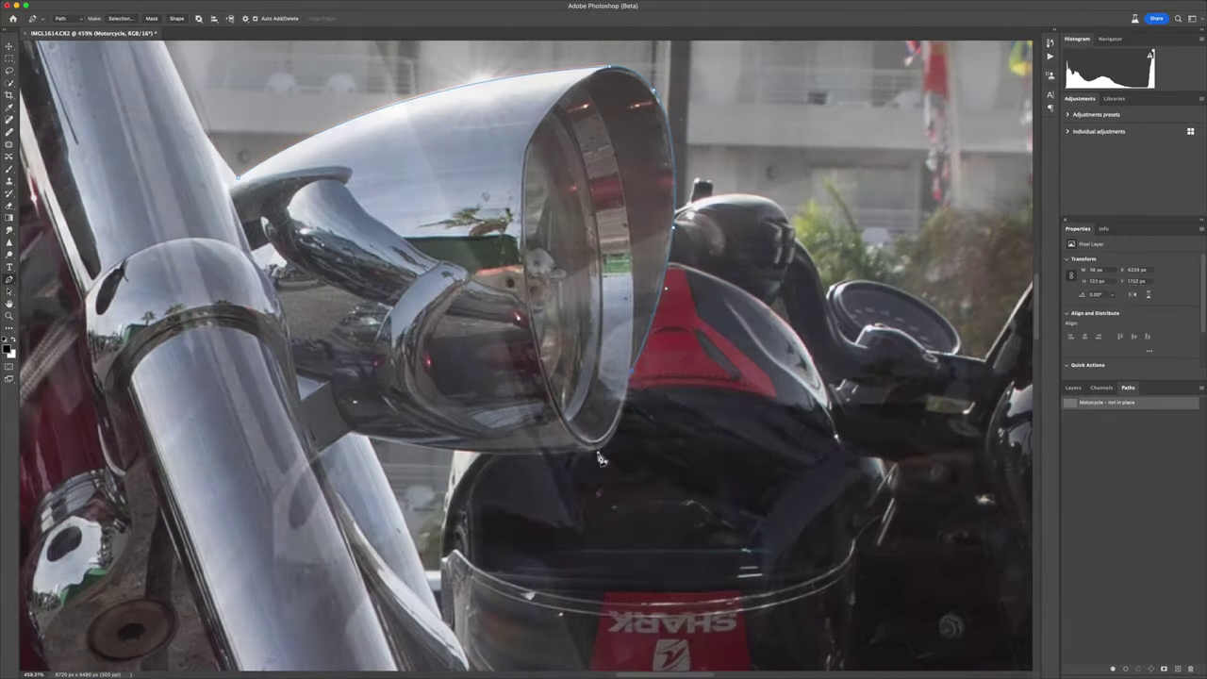
pyautogui.scroll(-3, 600, 458)
pyautogui.scroll(-3, 585, 486)
pyautogui.hscroll(5, 585, 485)
pyautogui.hscroll(3, 911, 539)
pyautogui.scroll(-3, 911, 540)
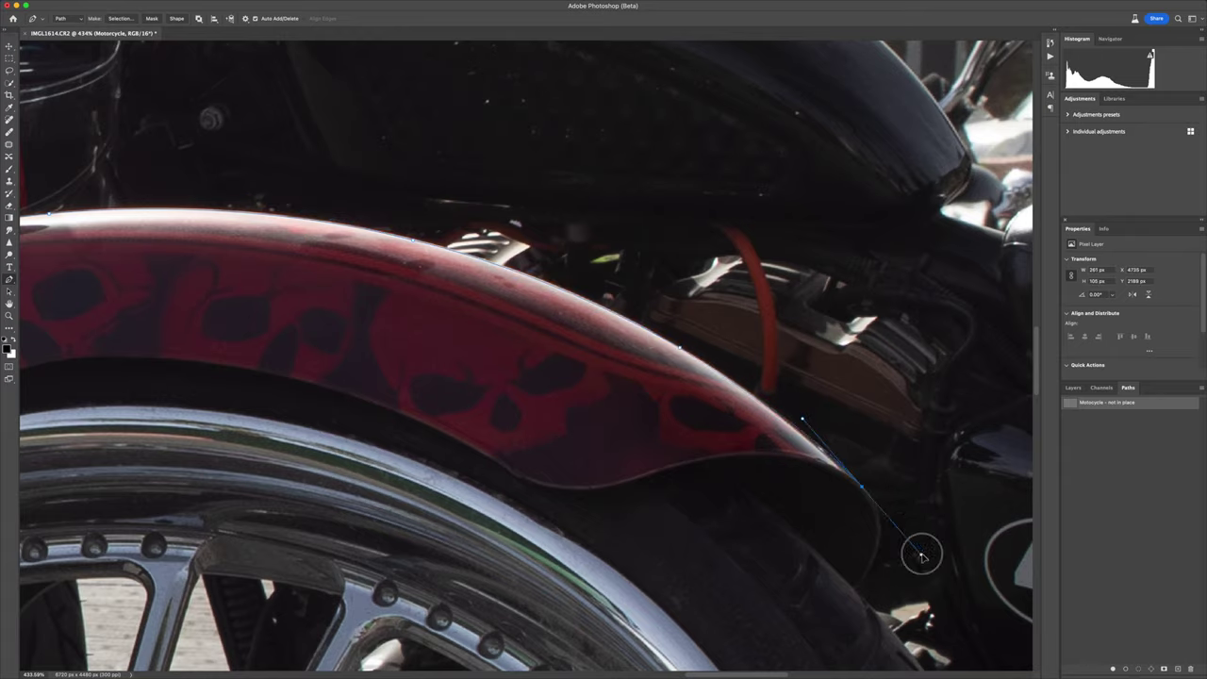
pyautogui.scroll(-10, 911, 540)
pyautogui.scroll(-5, 479, 525)
pyautogui.hscroll(-5, 480, 526)
pyautogui.hscroll(-3, 193, 496)
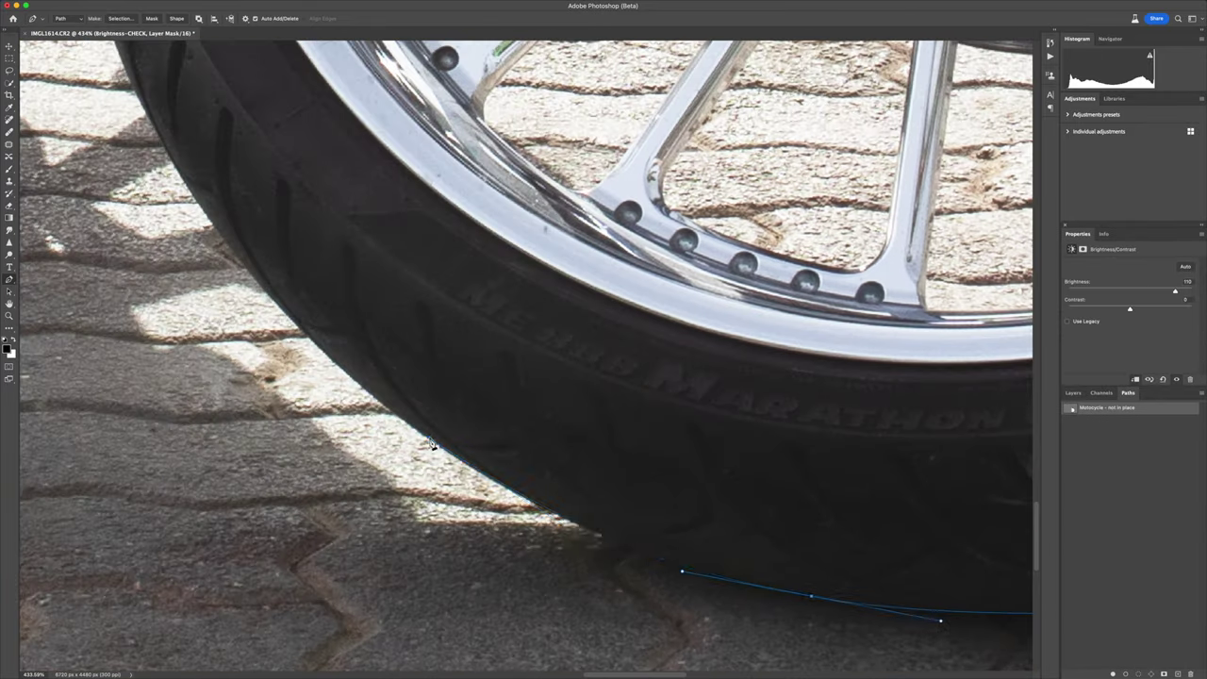
pyautogui.scroll(-3, 192, 496)
pyautogui.hscroll(-5, 192, 496)
pyautogui.hscroll(-5, 184, 397)
pyautogui.scroll(3, 174, 300)
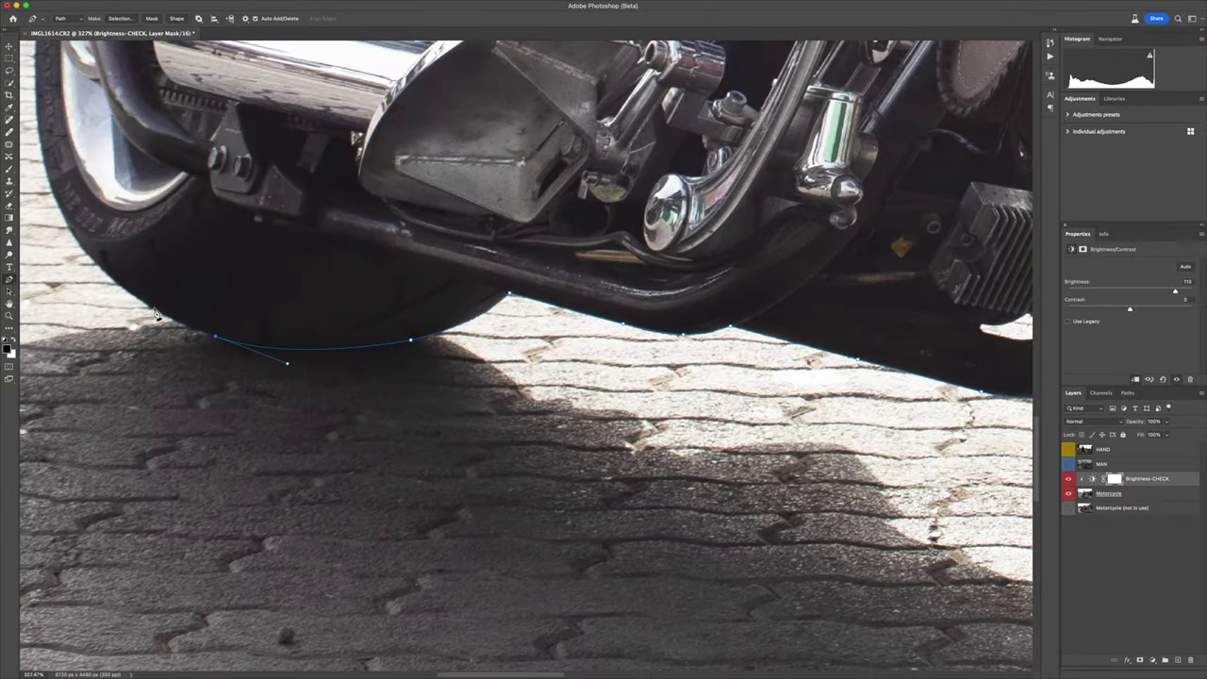
pyautogui.scroll(-5, 174, 300)
pyautogui.scroll(8, 464, 307)
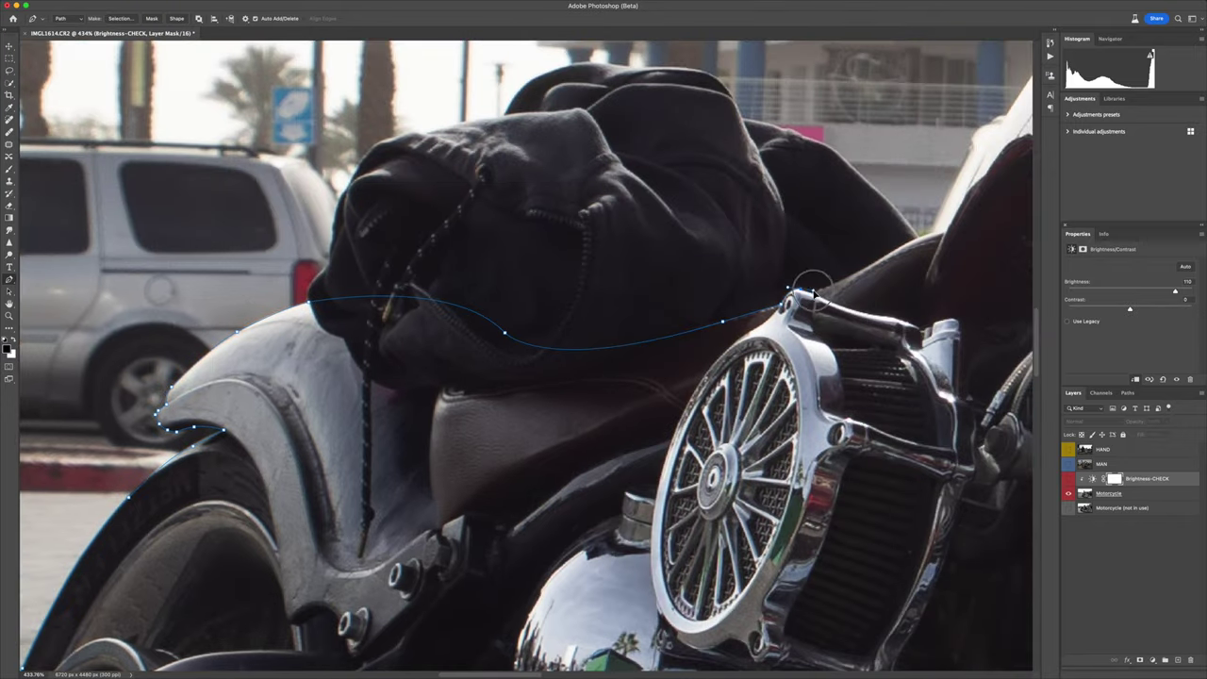
pyautogui.scroll(5, 811, 283)
pyautogui.hscroll(5, 811, 283)
pyautogui.hscroll(10, 669, 255)
pyautogui.scroll(5, 669, 255)
pyautogui.scroll(-5, 510, 273)
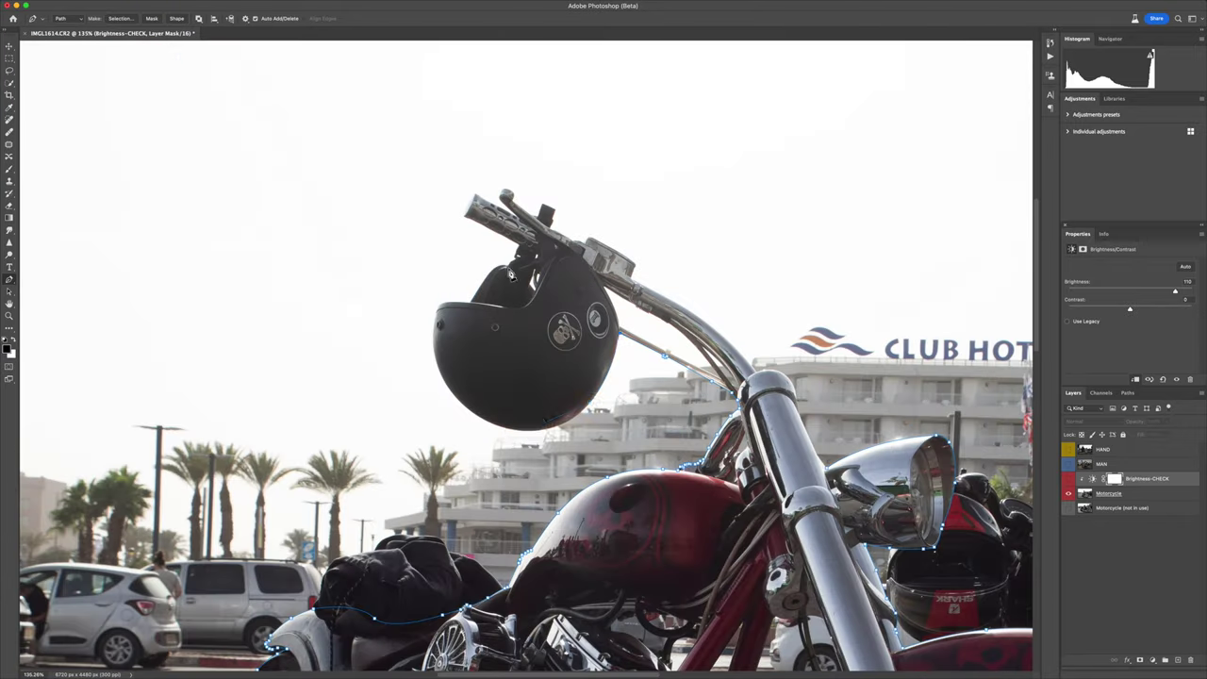
pyautogui.scroll(8, 510, 274)
pyautogui.scroll(5, 510, 273)
pyautogui.scroll(3, 506, 154)
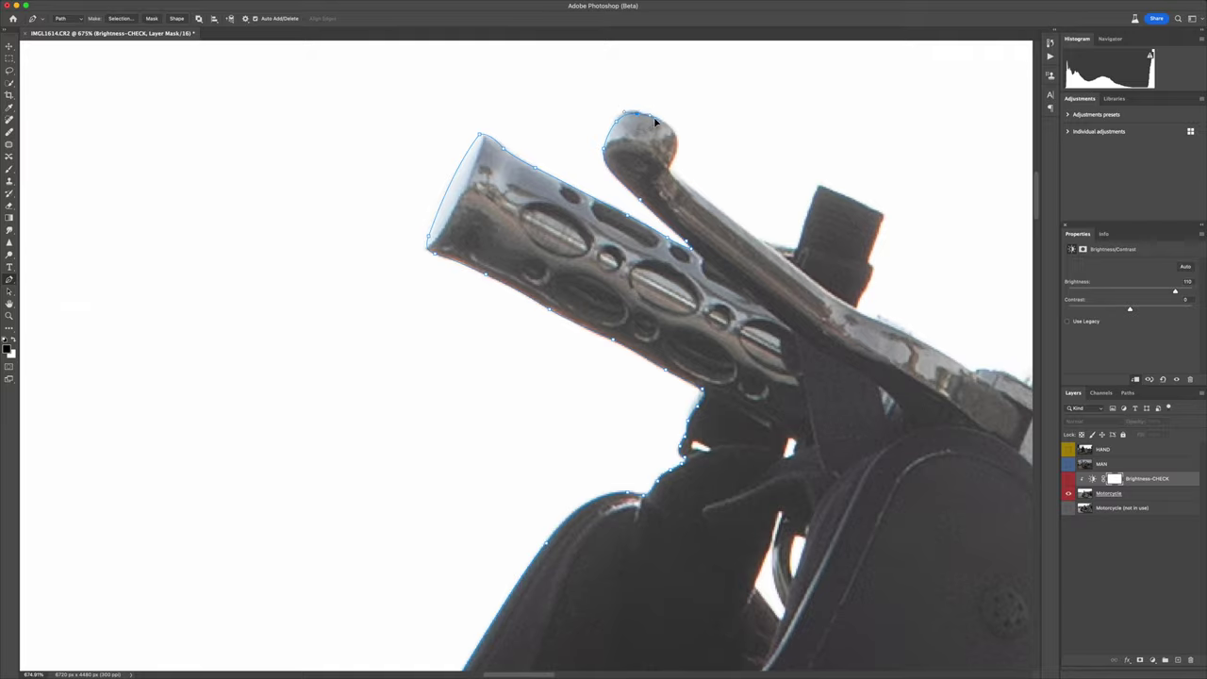
pyautogui.scroll(-3, 876, 271)
pyautogui.scroll(-3, 798, 350)
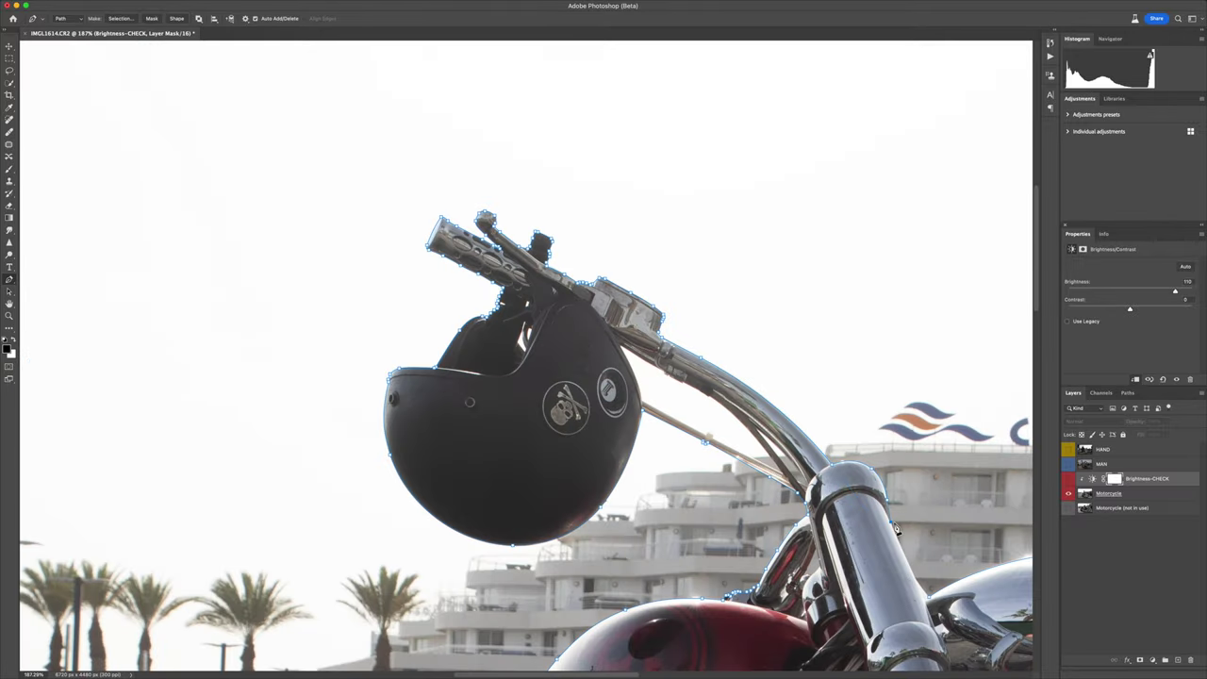
pyautogui.scroll(5, 897, 531)
pyautogui.scroll(-5, 755, 424)
pyautogui.scroll(-5, 660, 377)
pyautogui.scroll(5, 635, 324)
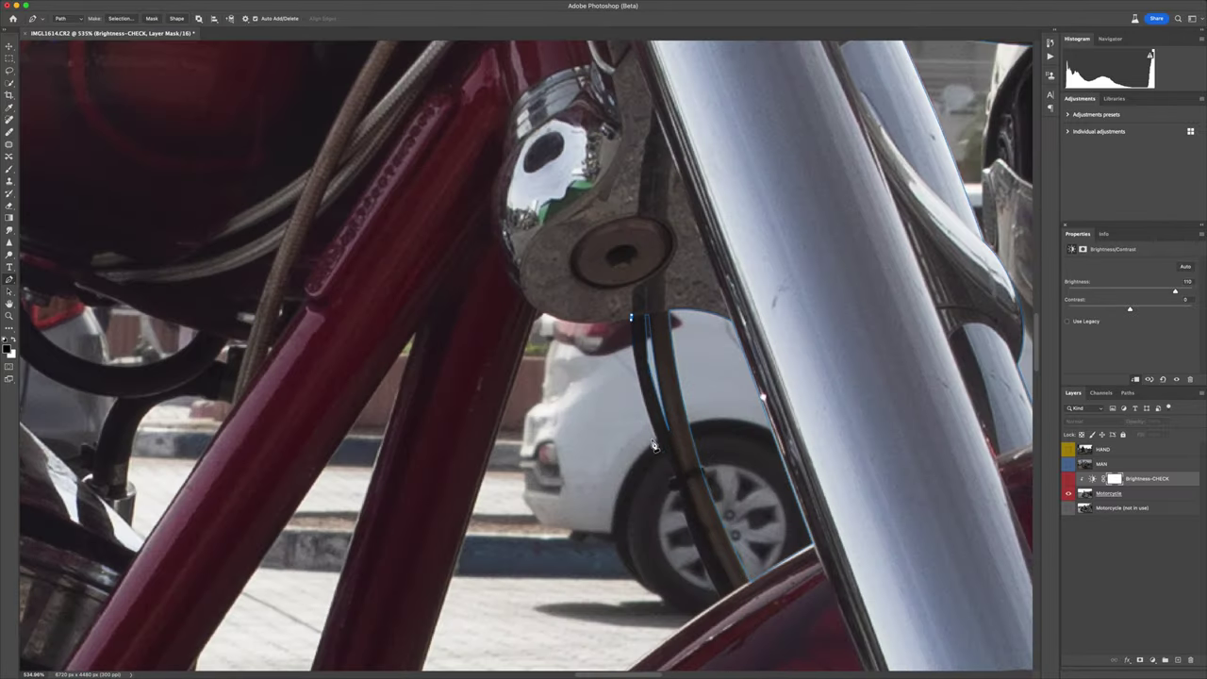
pyautogui.scroll(-5, 635, 325)
pyautogui.scroll(6, 535, 470)
pyautogui.scroll(-3, 668, 408)
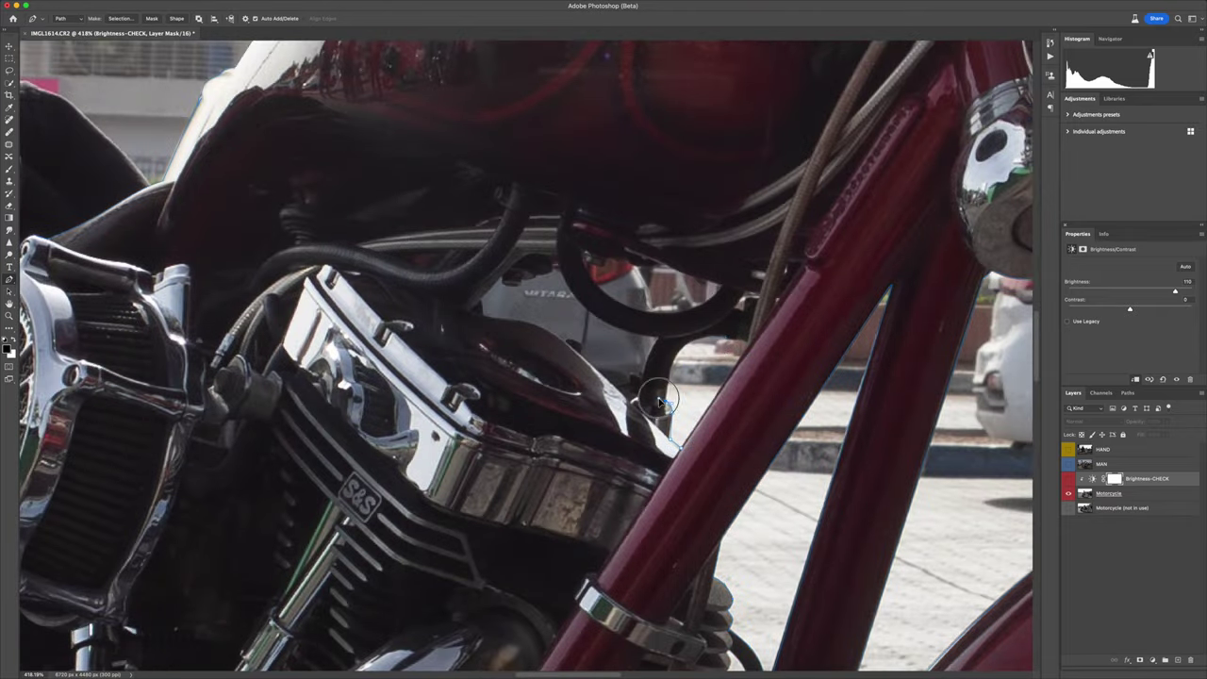
pyautogui.scroll(5, 593, 372)
pyautogui.scroll(-5, 593, 372)
pyautogui.scroll(-5, 592, 373)
pyautogui.scroll(-8, 593, 372)
pyautogui.scroll(4, 766, 509)
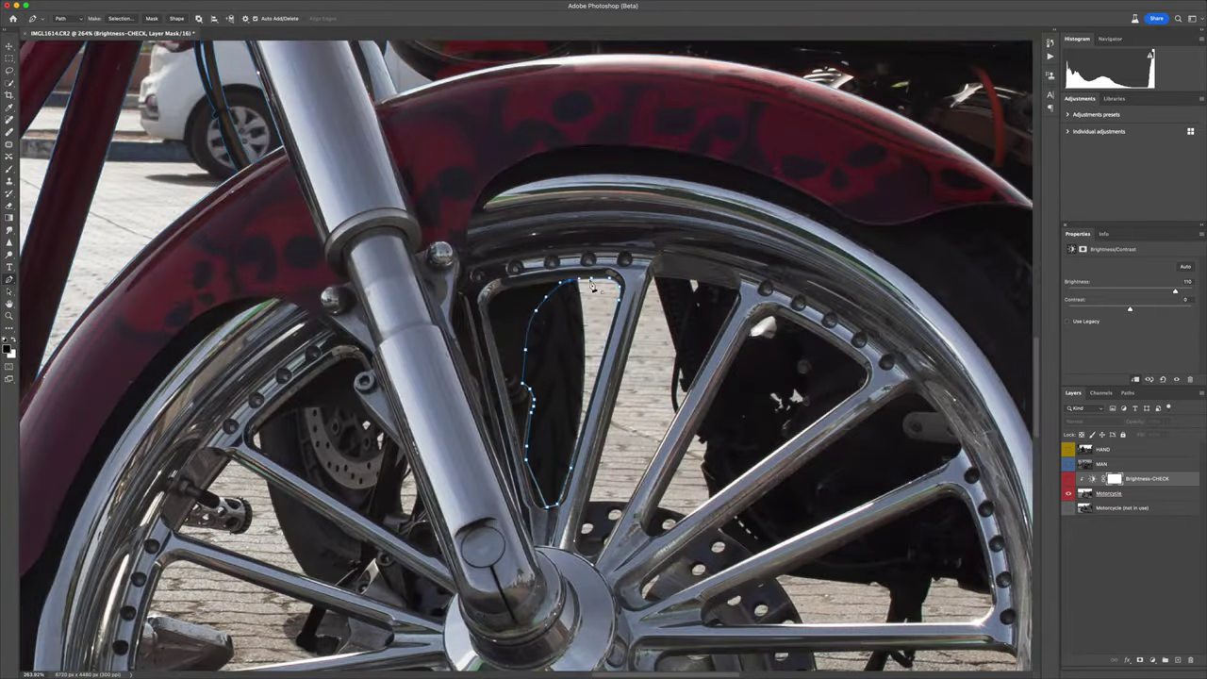
pyautogui.hscroll(3, 736, 424)
pyautogui.scroll(2, 712, 342)
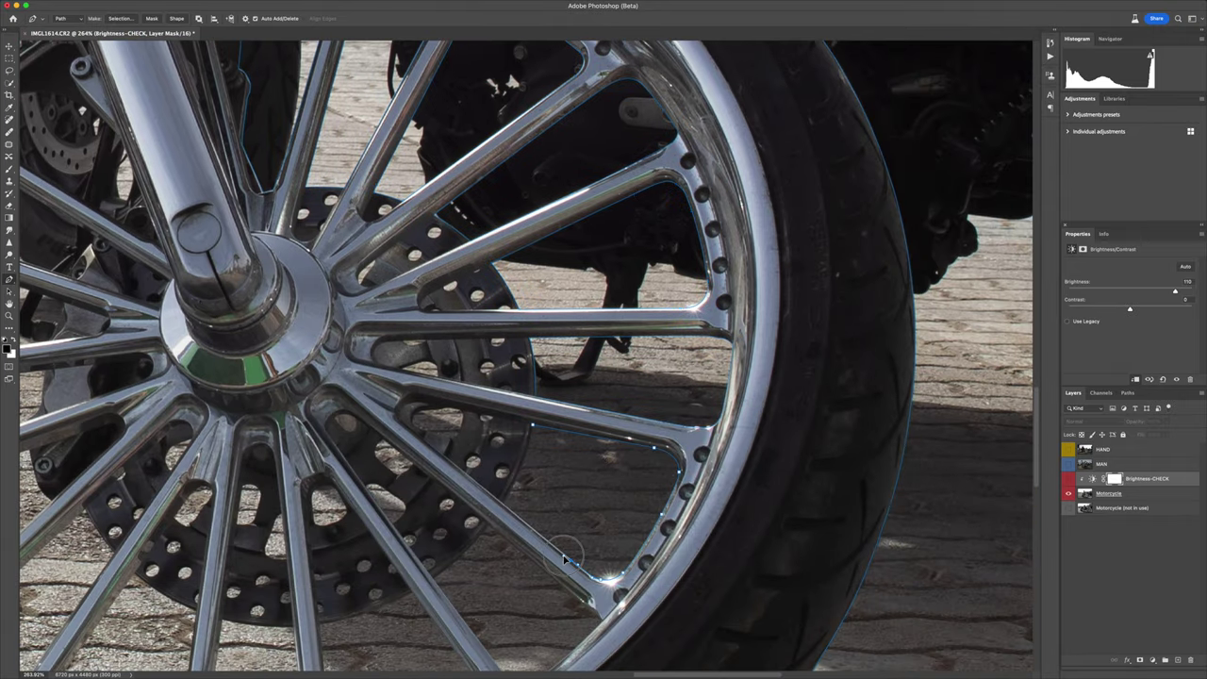
pyautogui.scroll(-4, 564, 559)
pyautogui.hscroll(-2, 565, 558)
pyautogui.hscroll(-5, 576, 453)
pyautogui.hscroll(-5, 589, 358)
pyautogui.scroll(2, 607, 260)
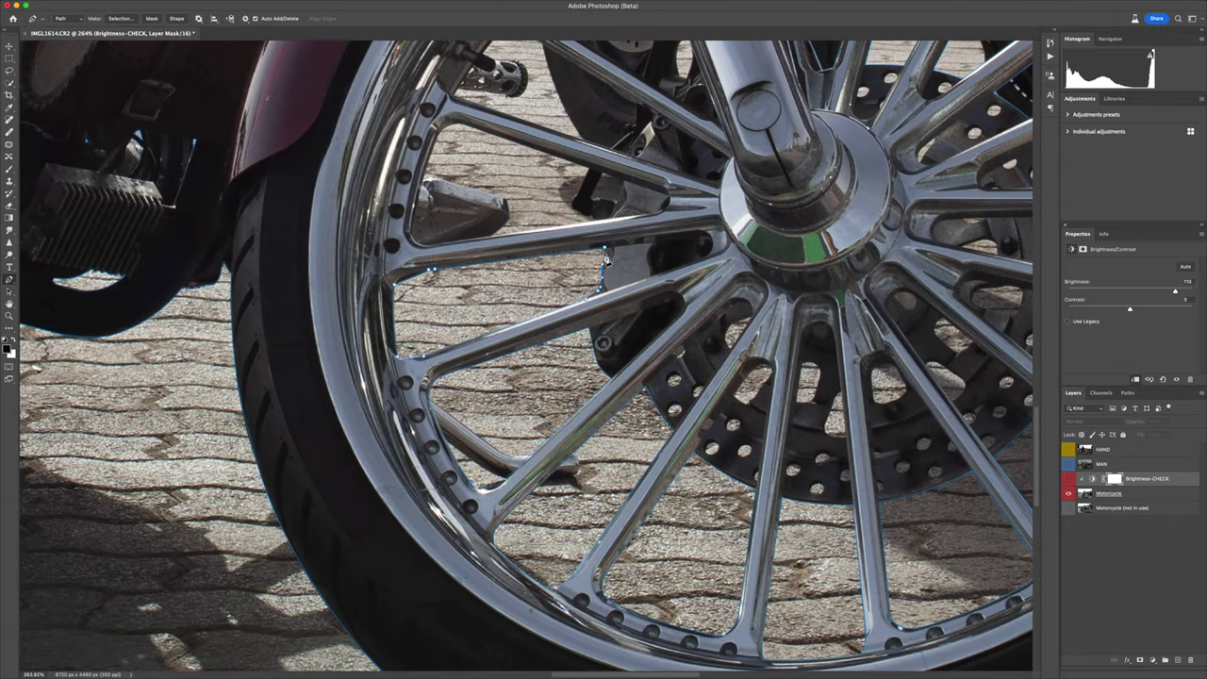
pyautogui.scroll(3, 594, 293)
pyautogui.hscroll(2, 576, 330)
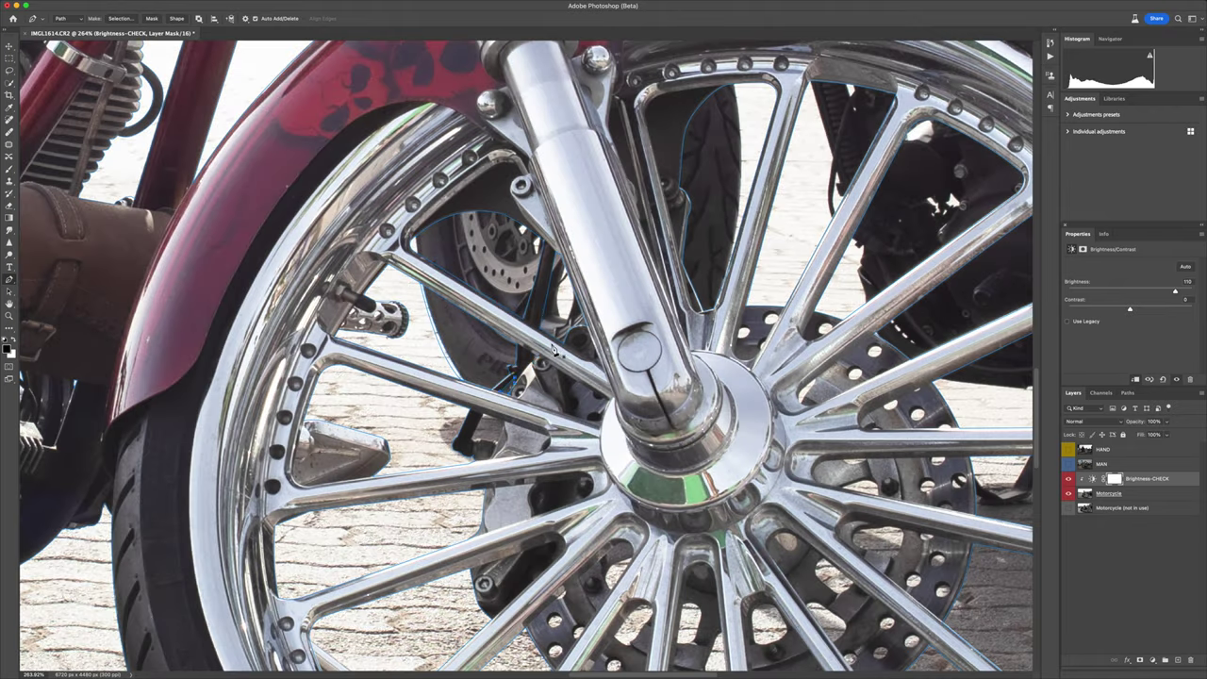
pyautogui.press('super+0')
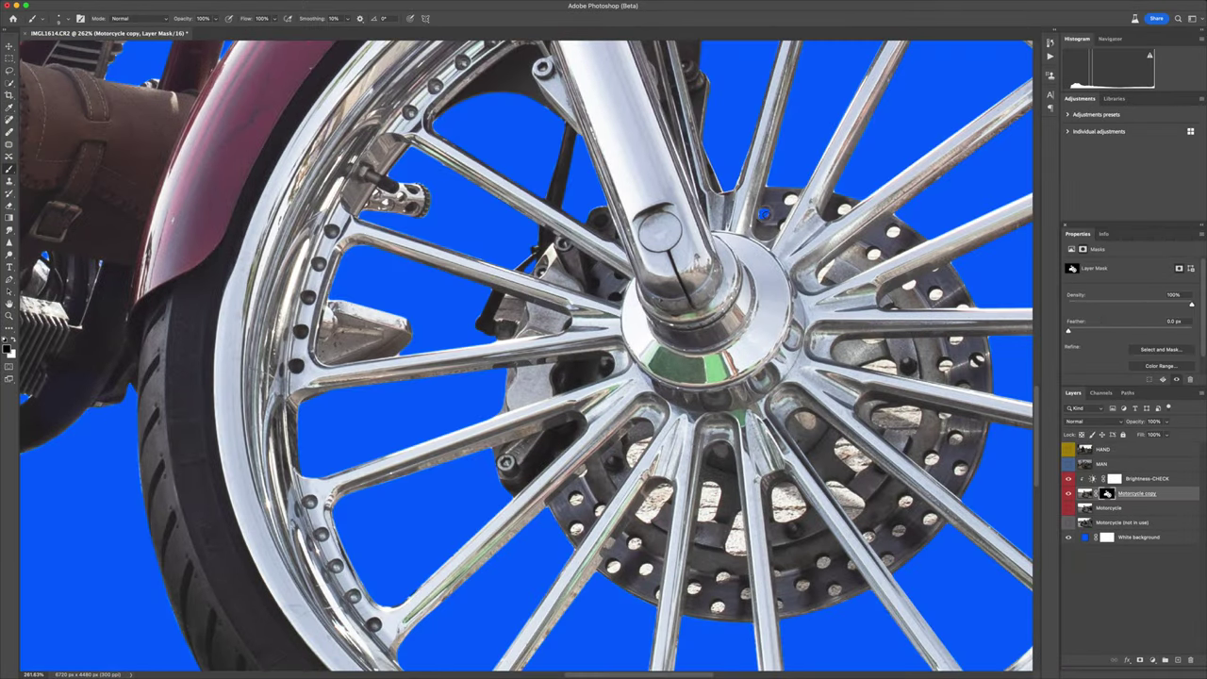
# Step: Paint black on the Motorcycle copy mask over paving visible through spokes and brake disc holes
pyautogui.scroll(-5, 808, 503)
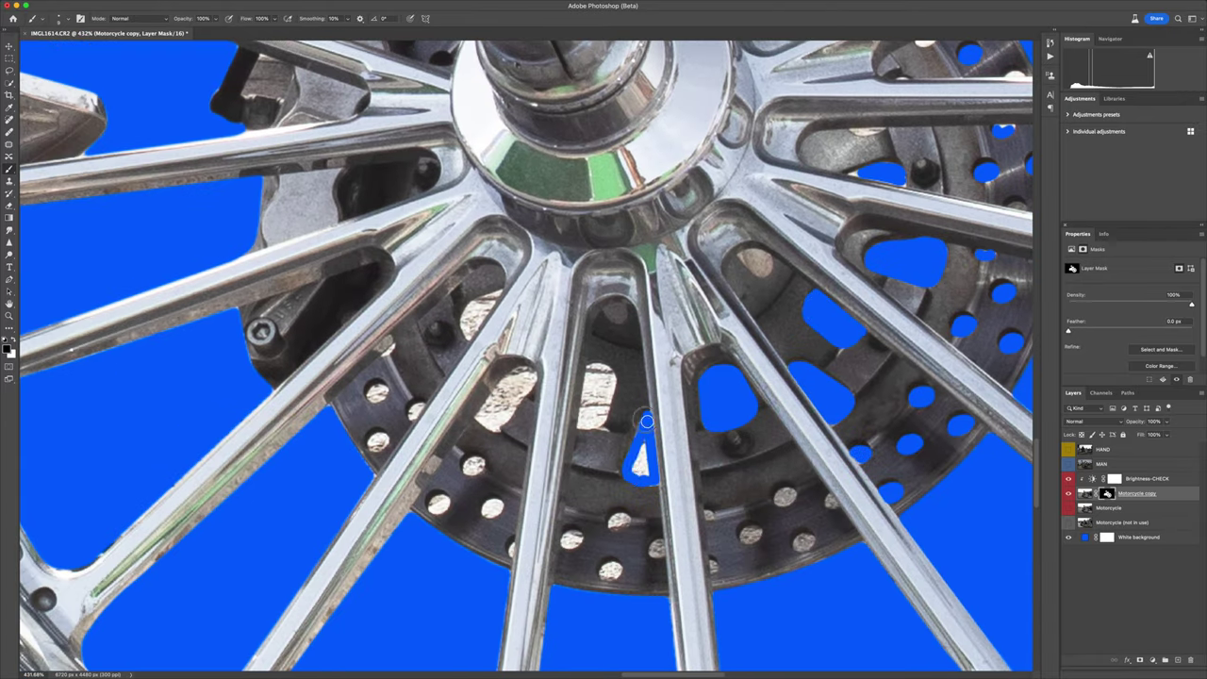
pyautogui.moveTo(643, 433); pyautogui.dragTo(481, 361)
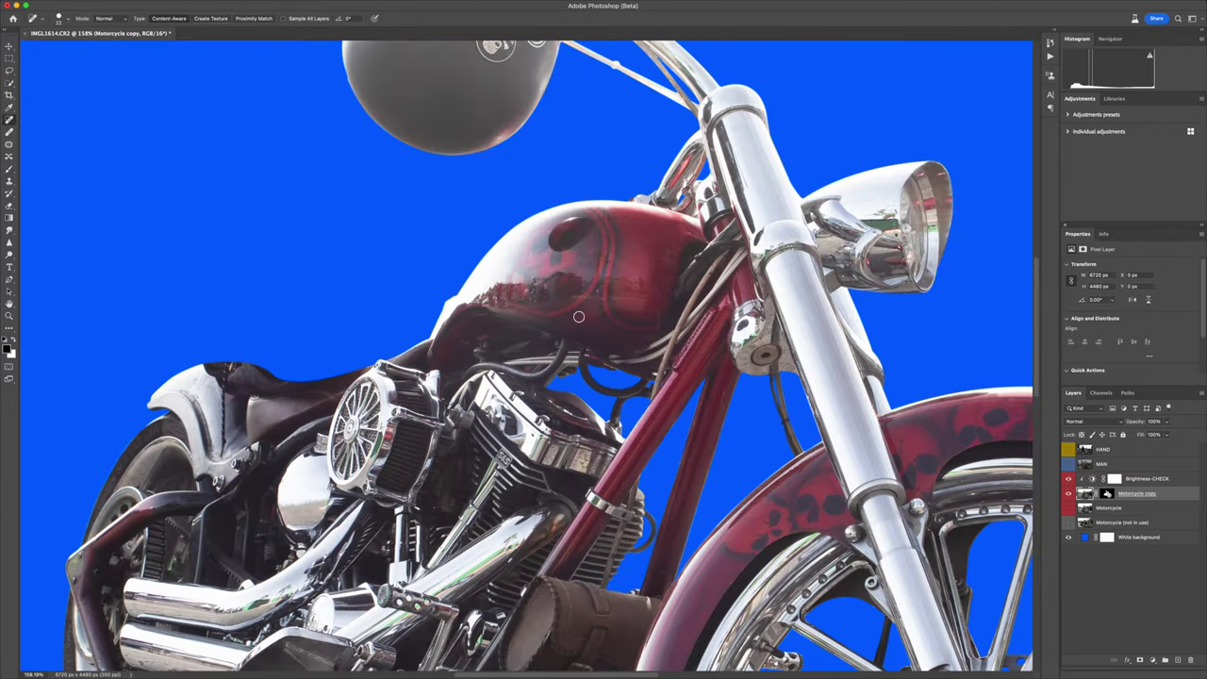
pyautogui.scroll(-1, 576, 340)
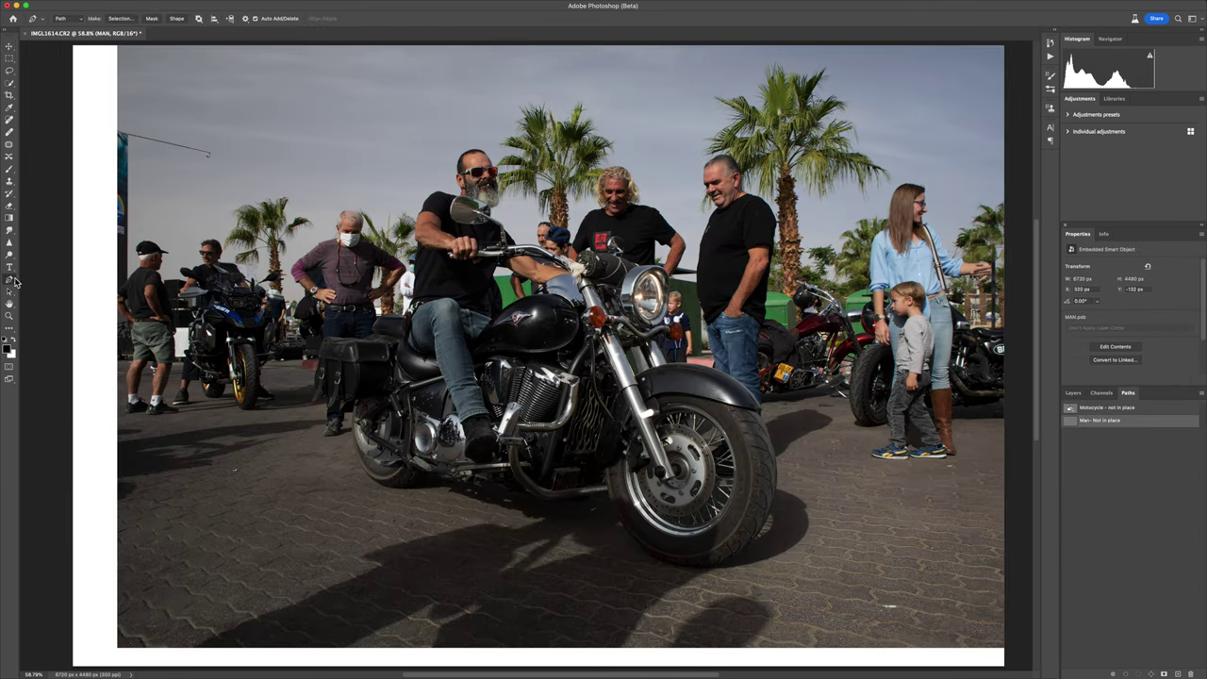
# Step: Load the fox stock photo AdobeStock_213663934.jpeg into its own document tab
pyautogui.scroll(5, 472, 204)
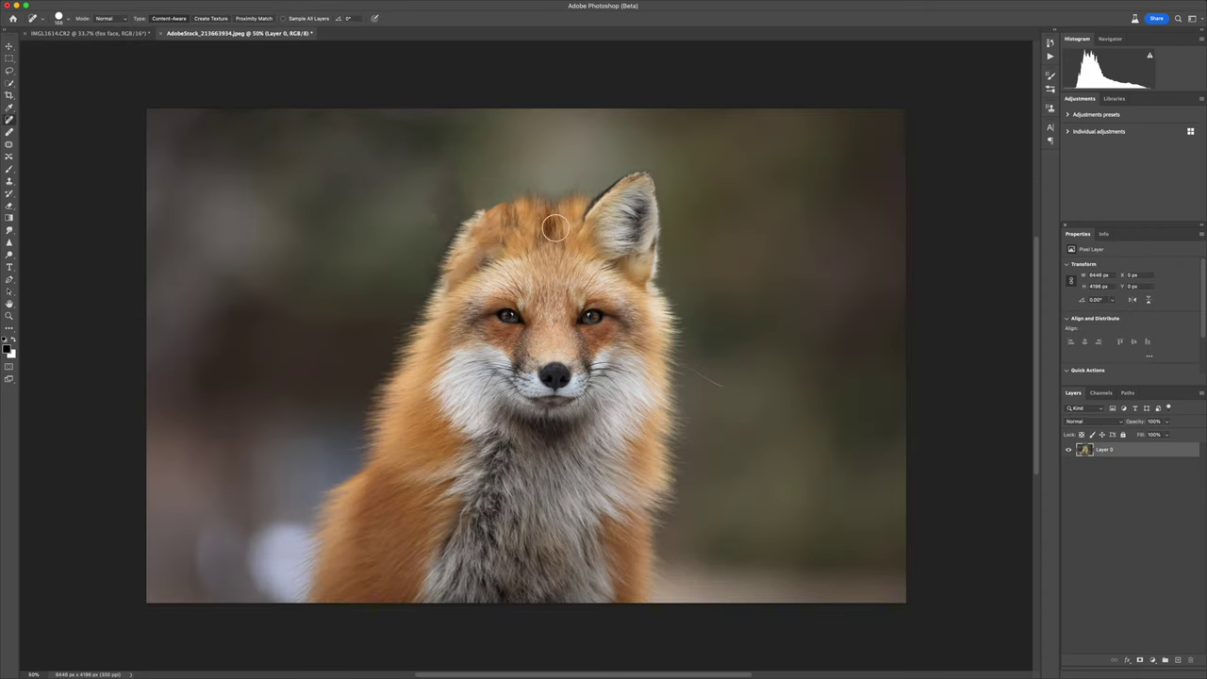
# Step: Heal the fox's eyes, nose and mouth into plain fur with sampled Healing Brush
pyautogui.hotkey('shift', 'j')
pyautogui.scroll(2, 454, 419)
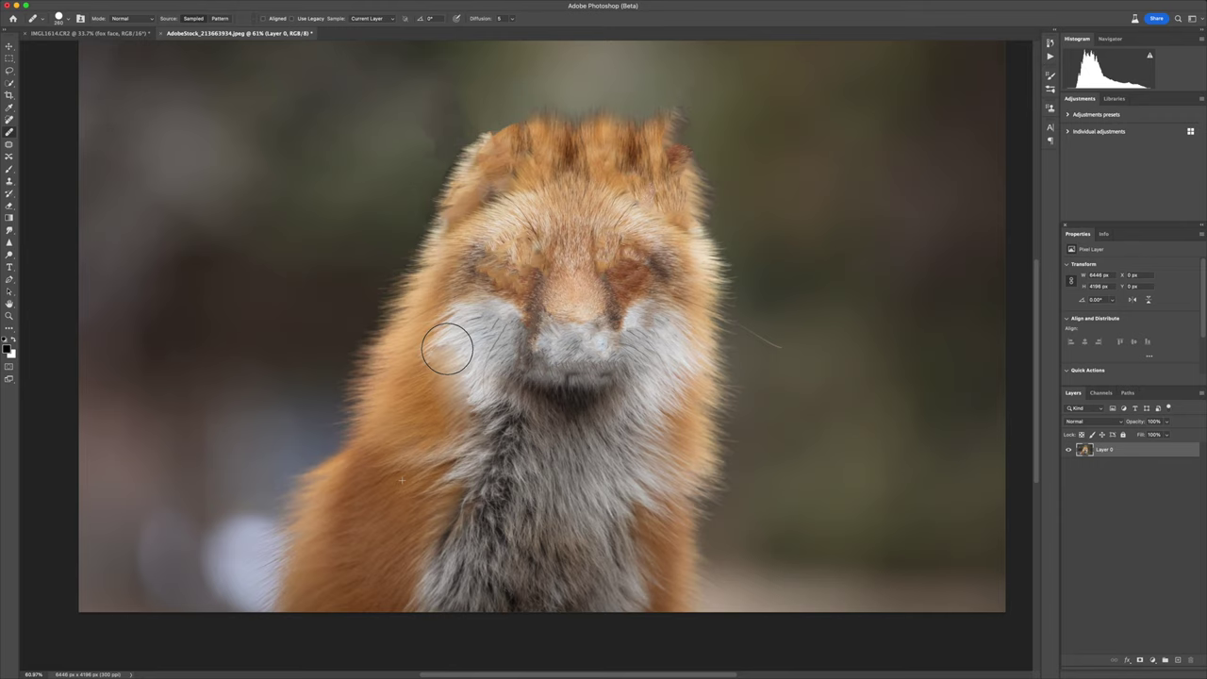
pyautogui.scroll(2, 646, 324)
pyautogui.scroll(-3, 560, 558)
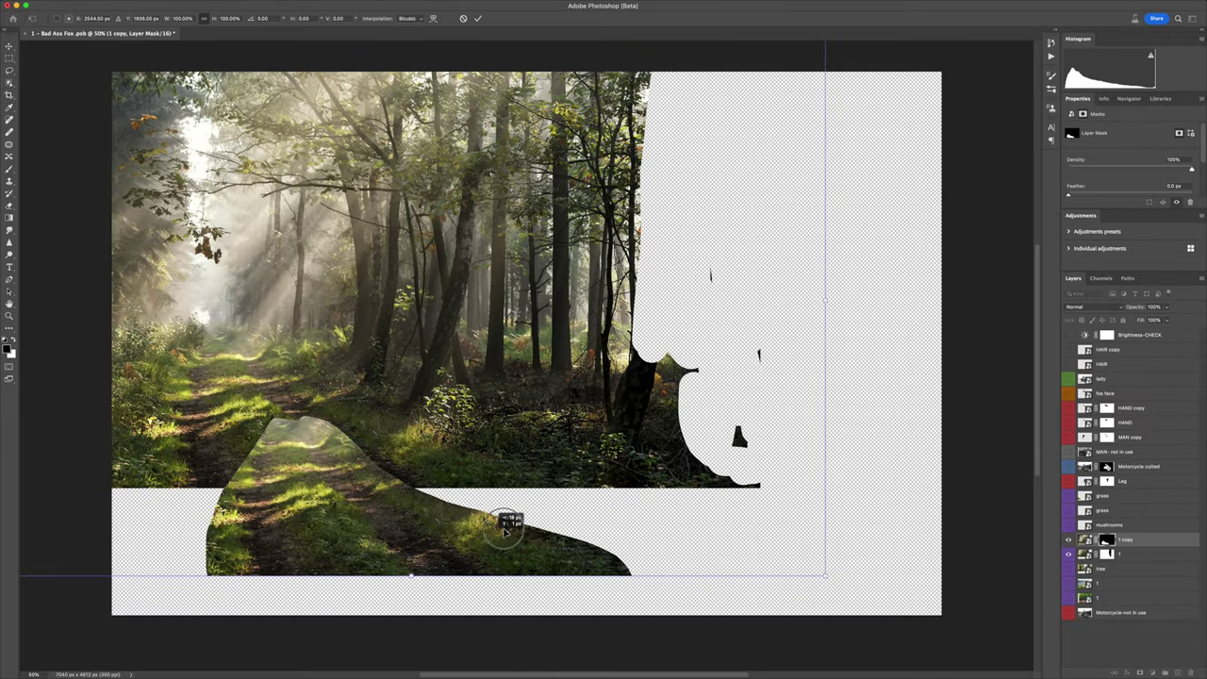
# Step: Stretch the forest piece's left side, rotate it about 30 degrees, then invert a layer mask
pyautogui.hotkey('ctrl', '-')
pyautogui.moveTo(141, 353); pyautogui.dragTo(182, 315)
pyautogui.moveTo(76, 387); pyautogui.dragTo(792, 410)
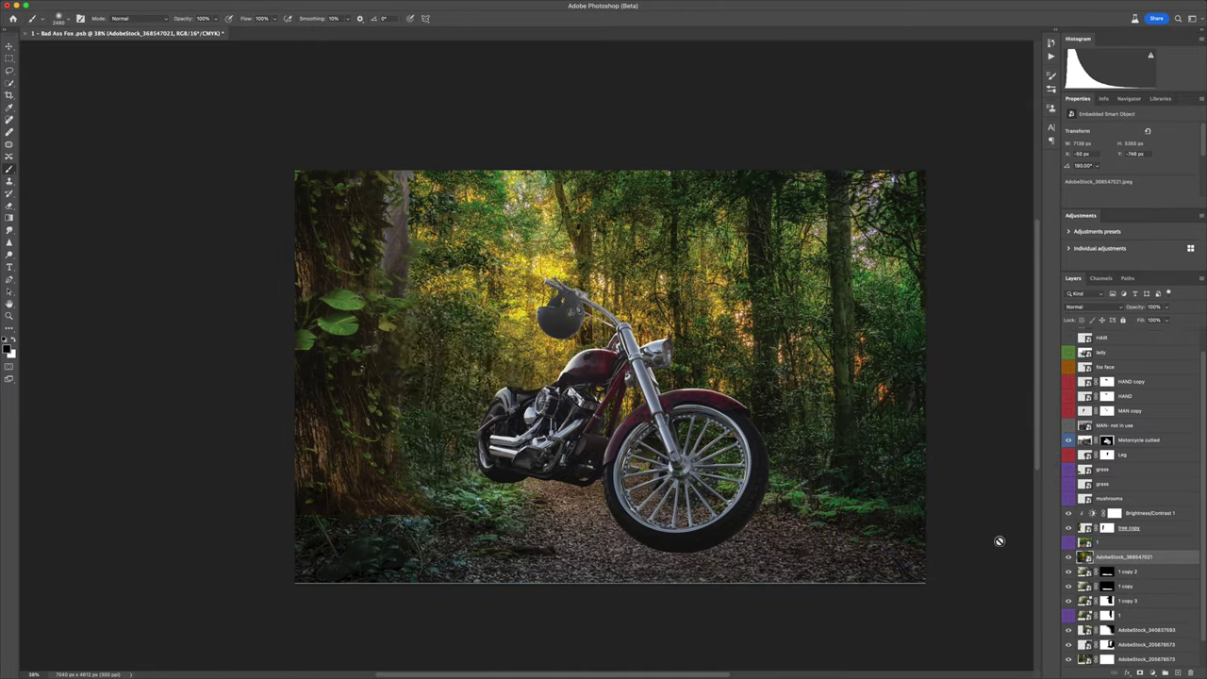
pyautogui.hotkey('ctrl', 'i')
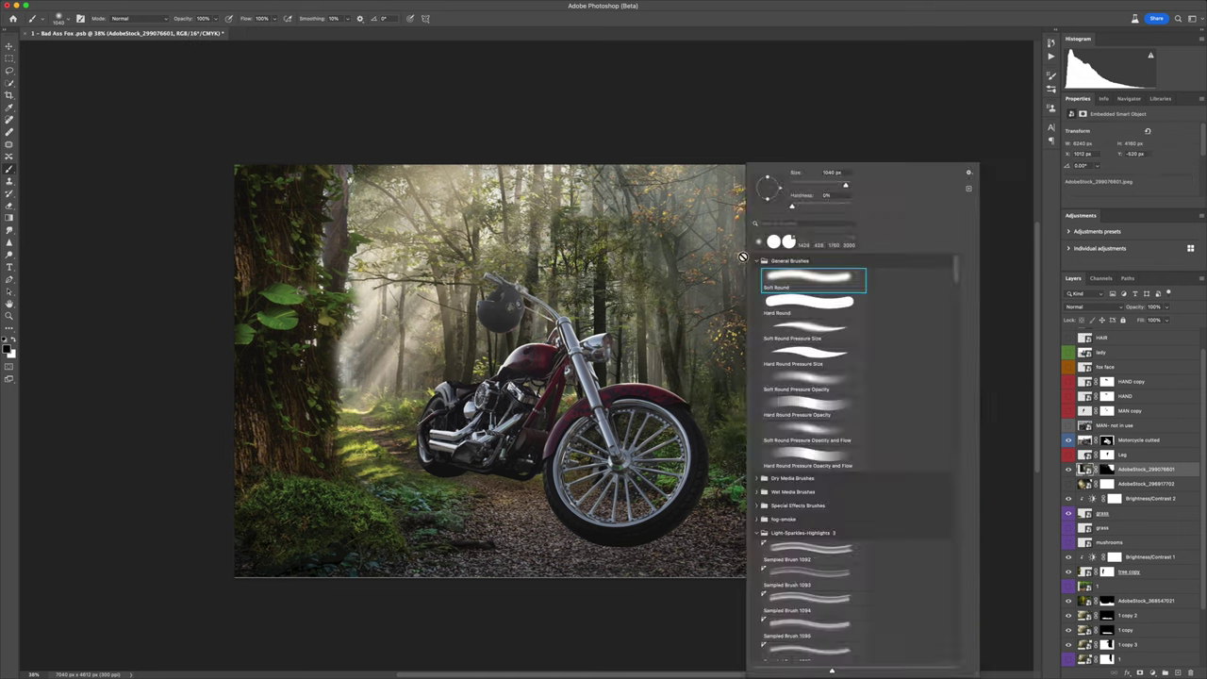
# Step: Deepen the Levels shadows, hide the left tree trunk, and invert the AdobeStock_299076601 mask
pyautogui.moveTo(1082, 163); pyautogui.dragTo(1092, 162)
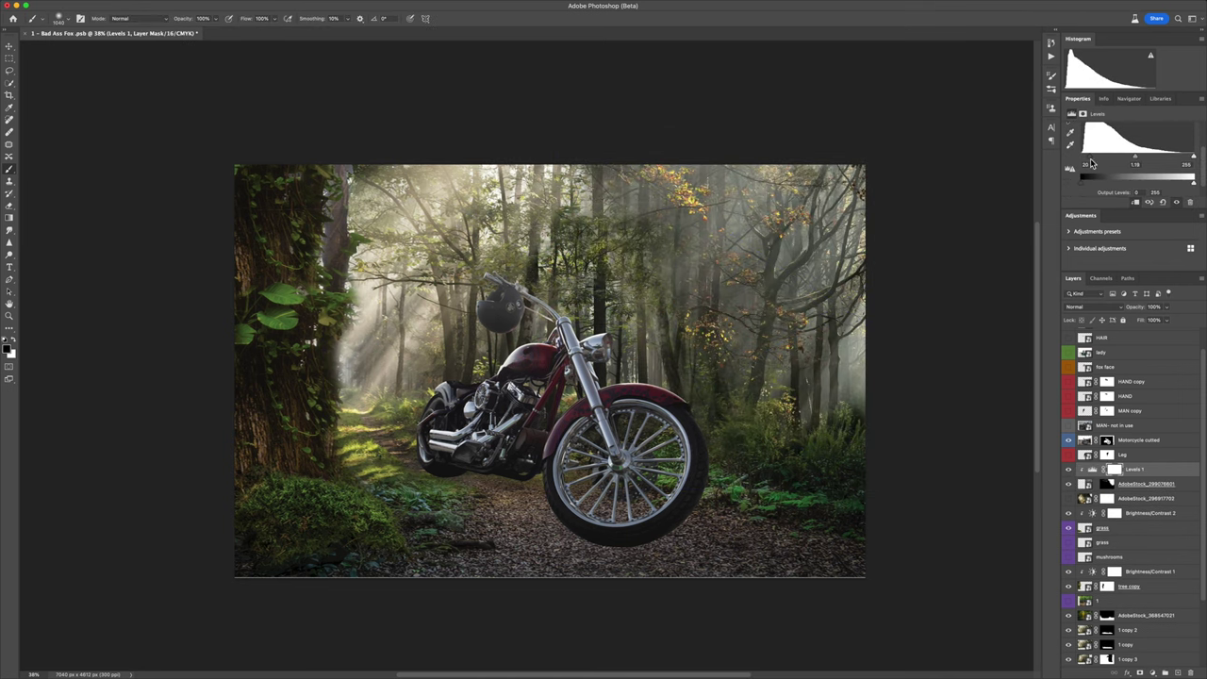
pyautogui.click(1069, 586)
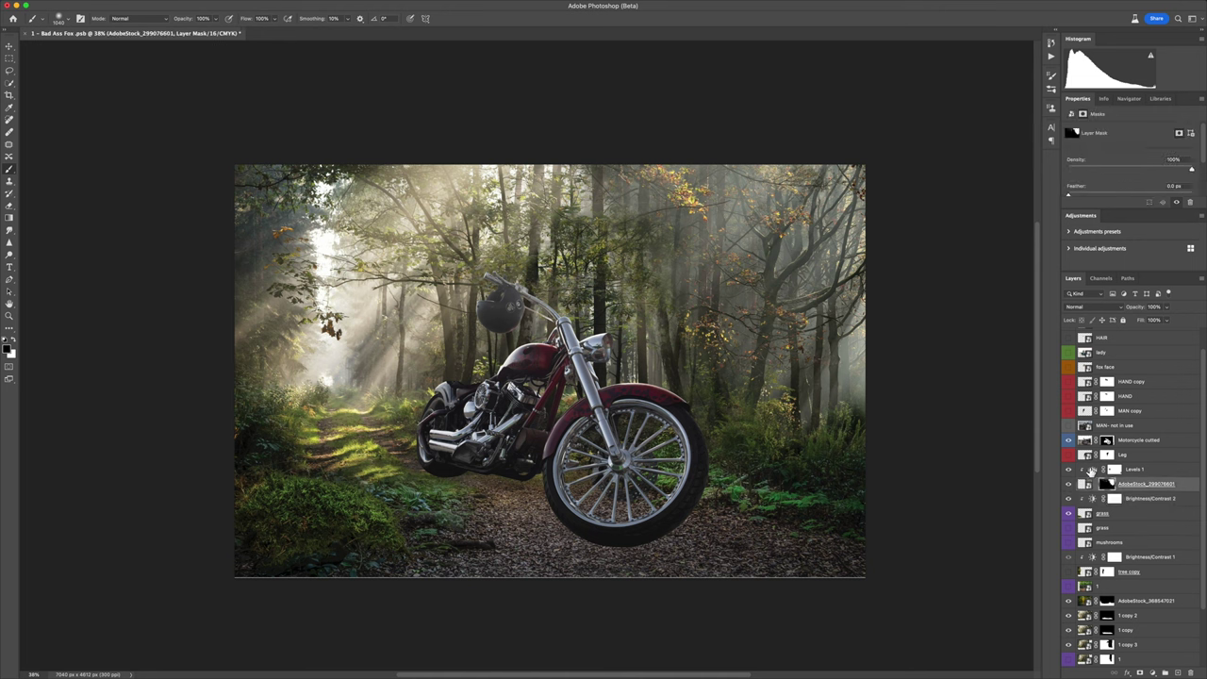
pyautogui.click(1109, 483)
pyautogui.hotkey('ctrl', 'i')
# Step: Rotate the motorcycle and shift it slightly left, then group and rename the selected layers
pyautogui.hotkey('ctrl', 't')
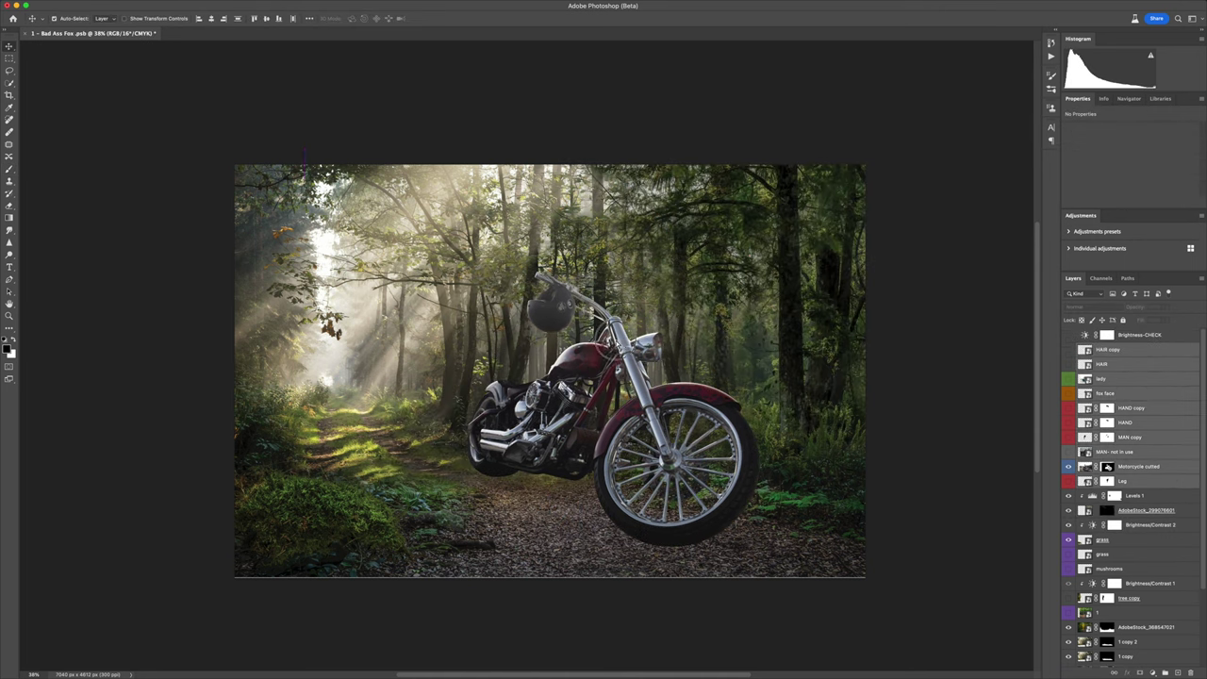
pyautogui.moveTo(660, 415)
pyautogui.mouseDown()
pyautogui.moveTo(649, 410)
pyautogui.moveTo(665, 402)
pyautogui.mouseUp()
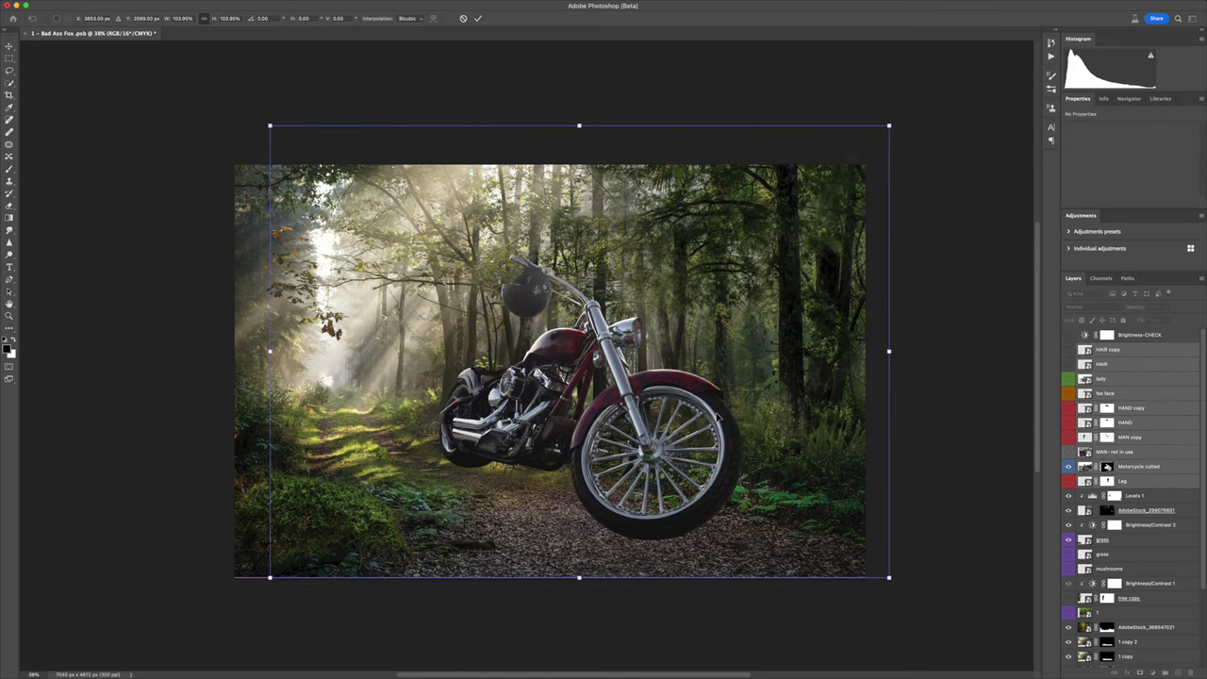
pyautogui.press('Return')
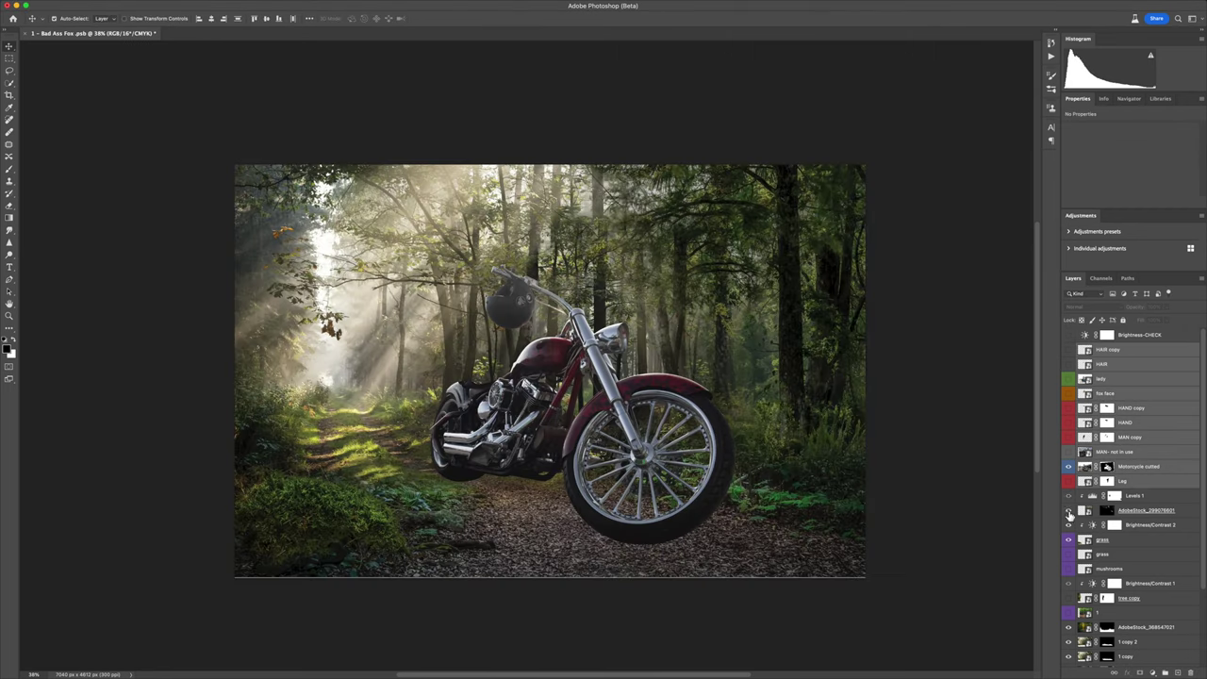
pyautogui.hotkey('ctrl', 'g')
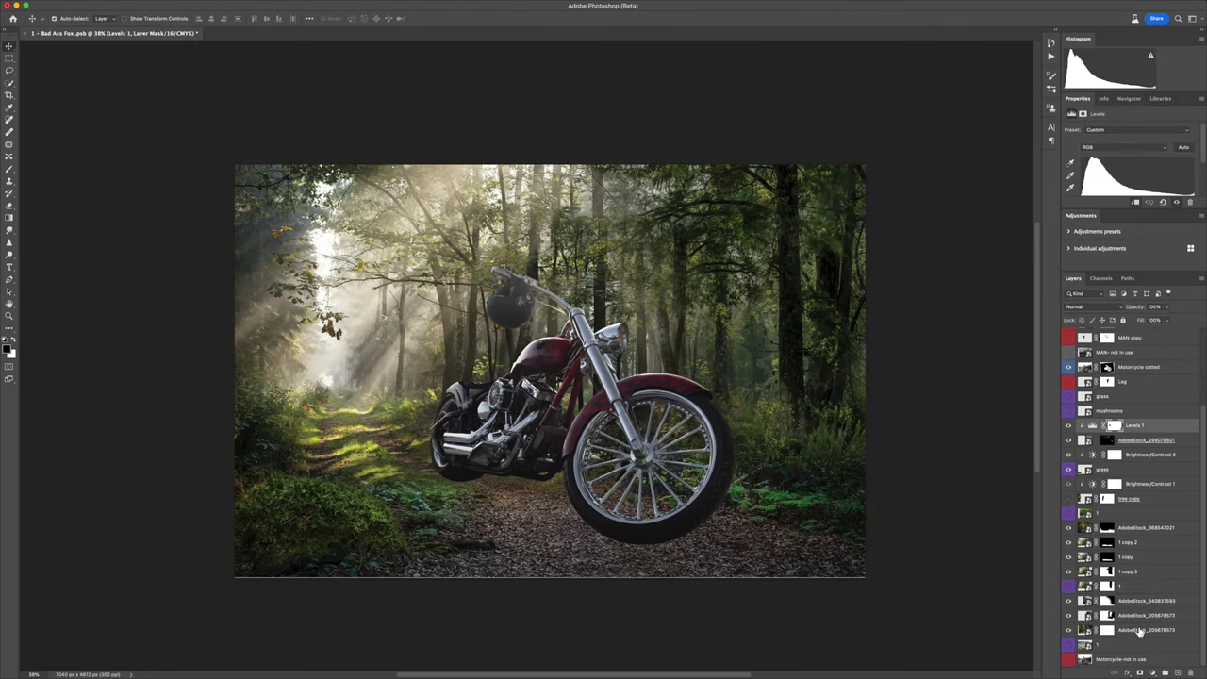
pyautogui.doubleClick(1104, 524)
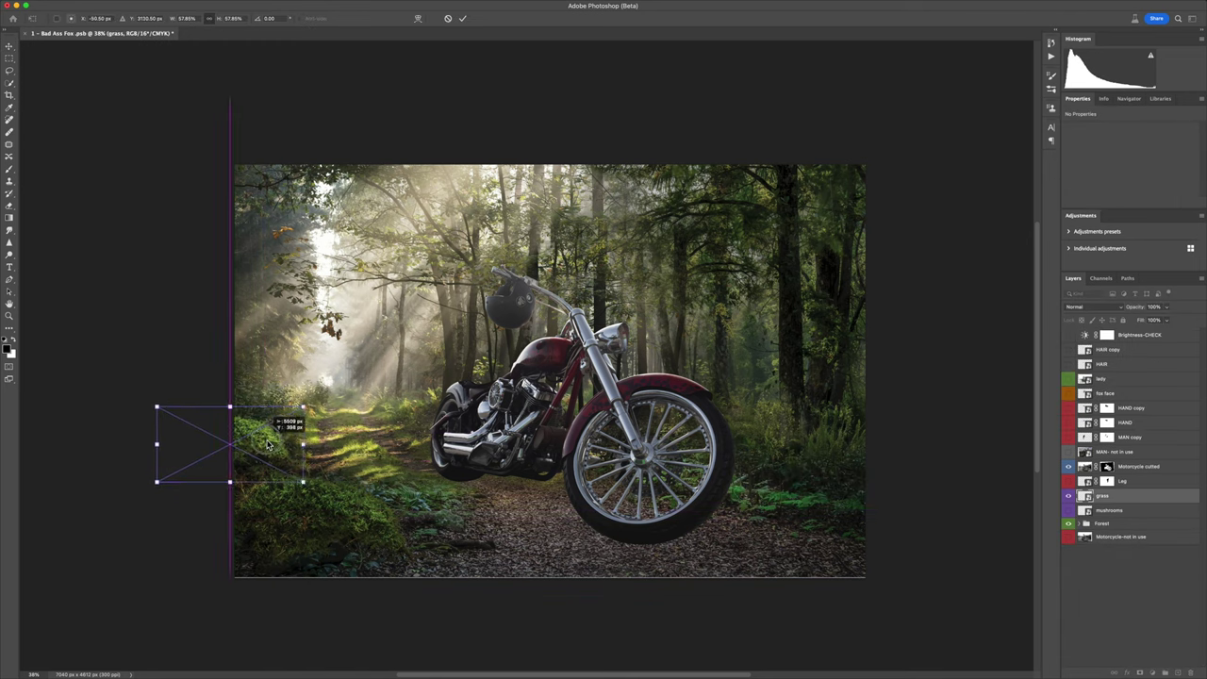
# Step: Start a Quick Selection of the mushrooms and show the motorcycle-on-road Layer 1
pyautogui.scroll(5, 269, 491)
pyautogui.press('w')
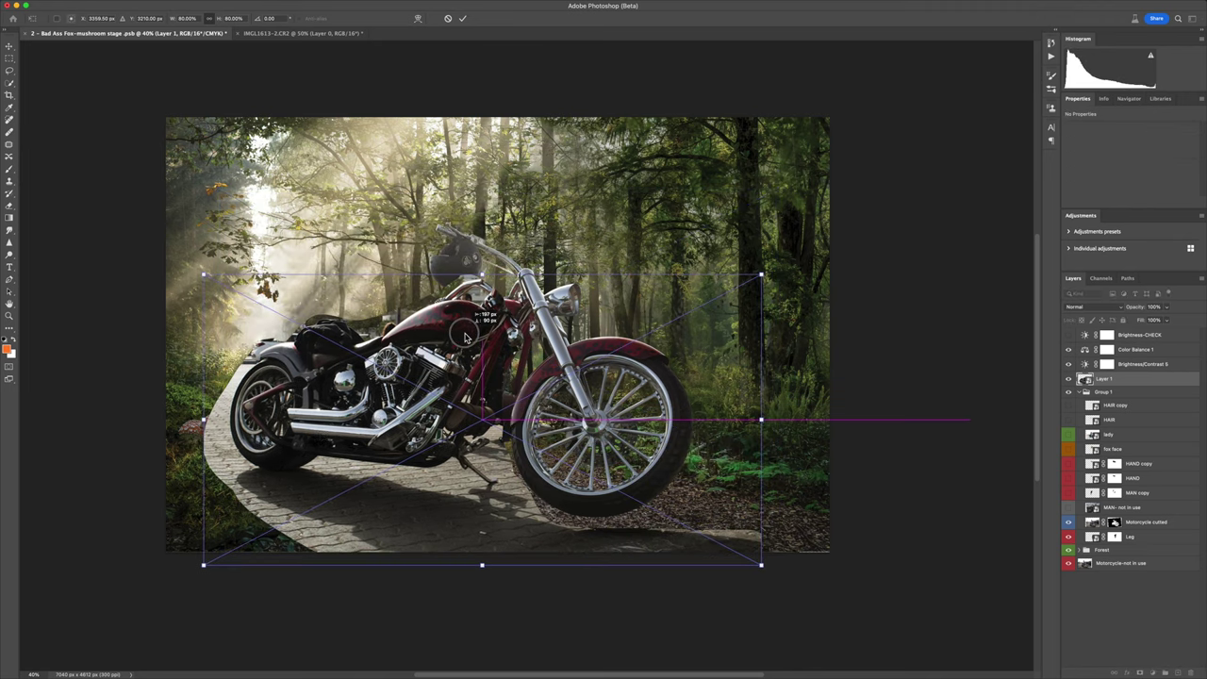
pyautogui.click(1070, 379)
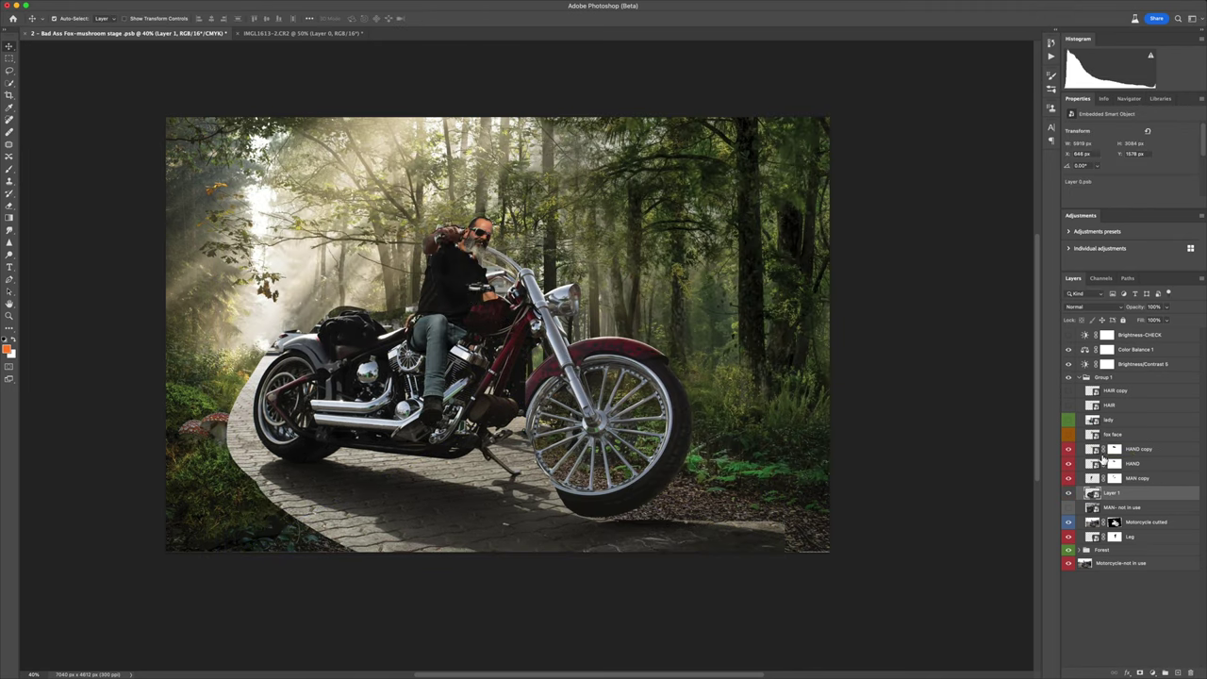
# Step: Move the HAND and MAN rider layers up and left, then select the motorcycle photo layer
pyautogui.click(1138, 449)
pyautogui.keyDown('shift'); pyautogui.click(1138, 478); pyautogui.keyUp('shift')
pyautogui.hotkey('ctrl', 't')
pyautogui.moveTo(462, 291); pyautogui.dragTo(396, 280)
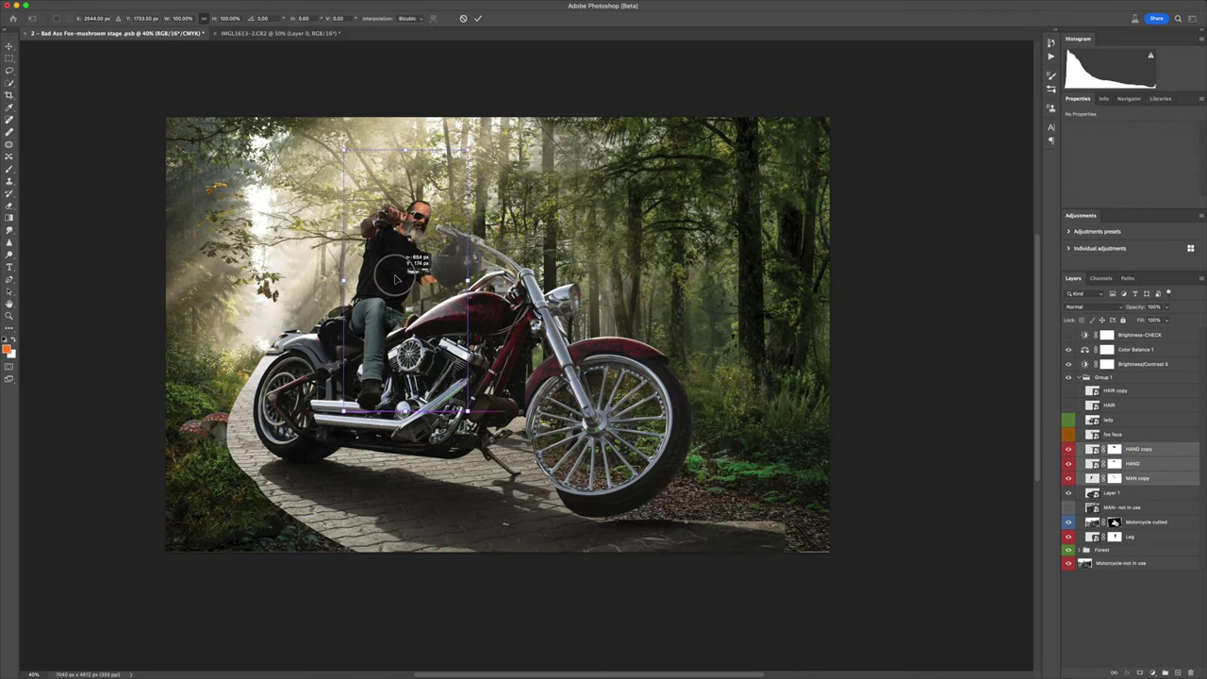
pyautogui.click(1070, 477)
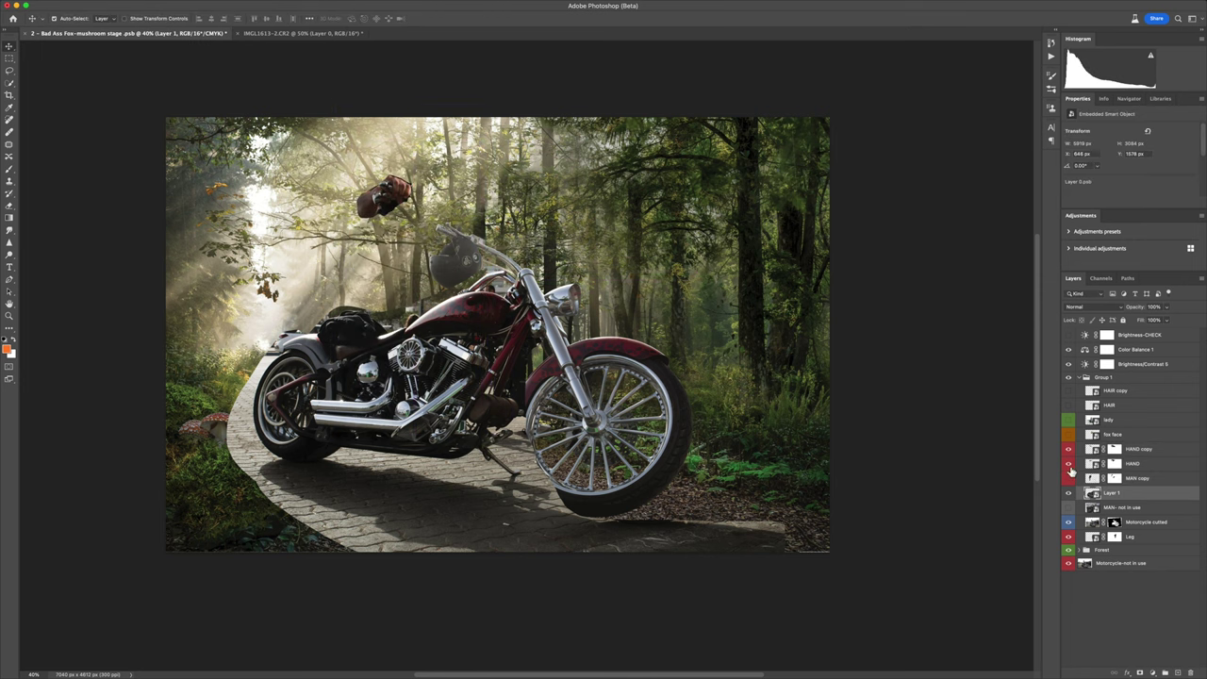
pyautogui.hotkey('ctrl', 't')
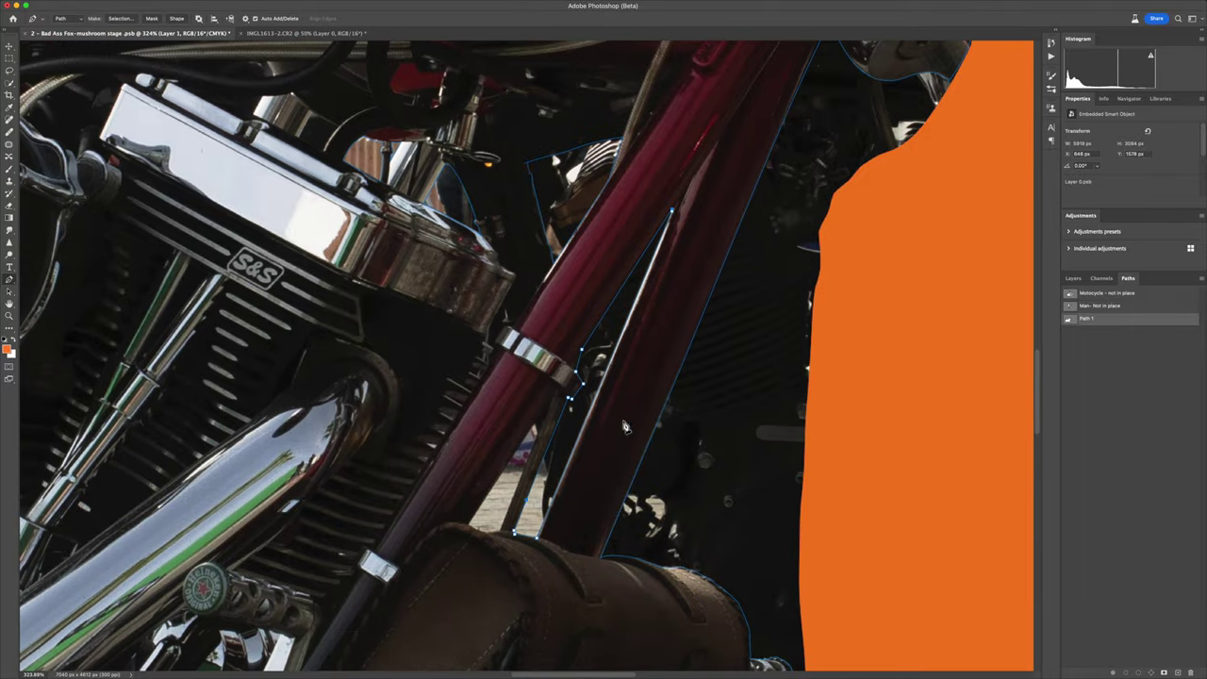
# Step: Shift the front of the cut-out motorcycle up and left and commit the transform
pyautogui.scroll(-5, 530, 508)
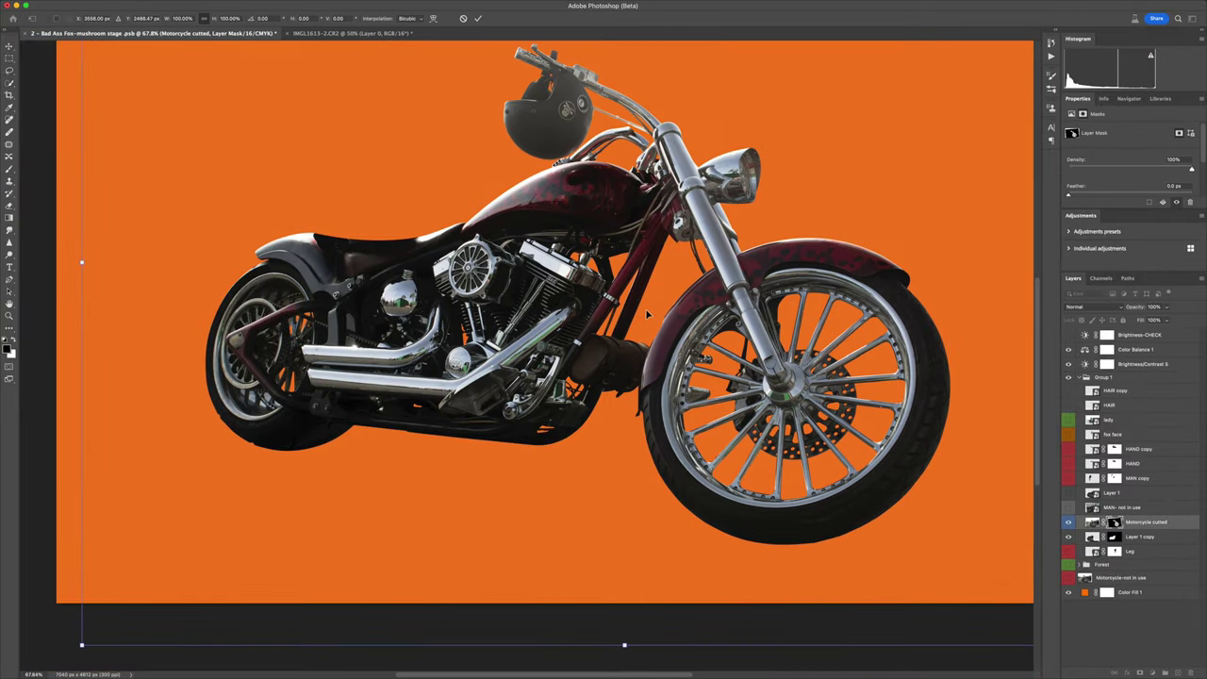
pyautogui.moveTo(647, 315); pyautogui.dragTo(703, 217)
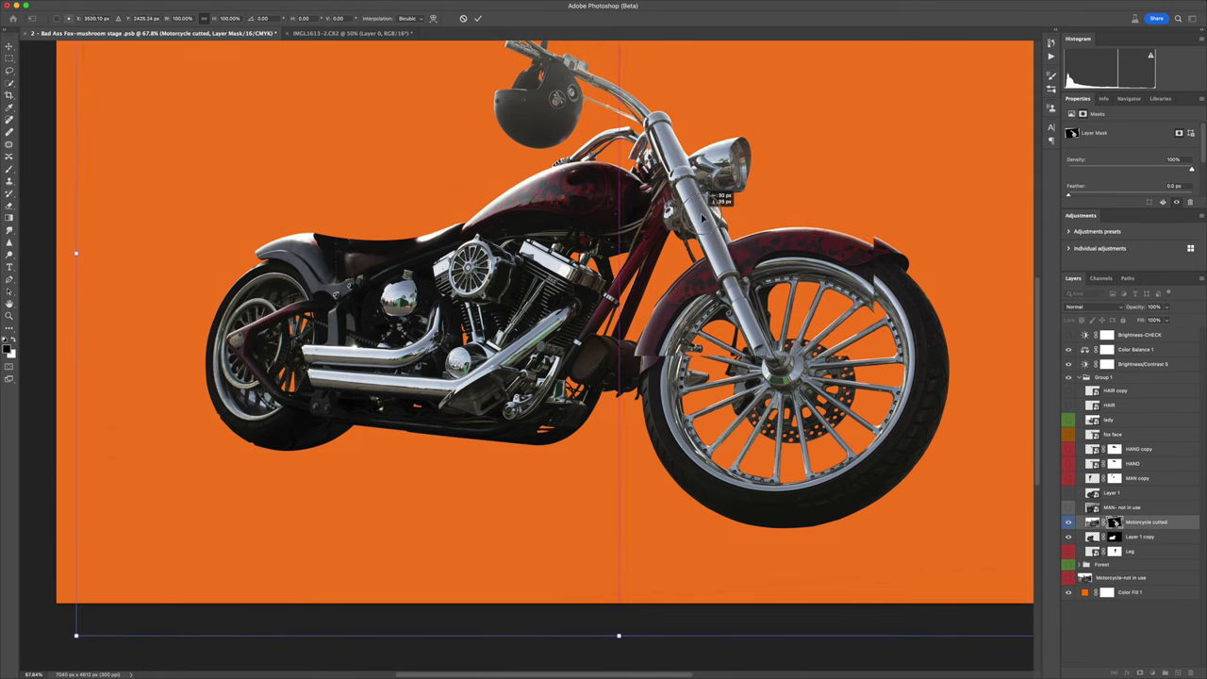
pyautogui.press('Return')
pyautogui.press('b')
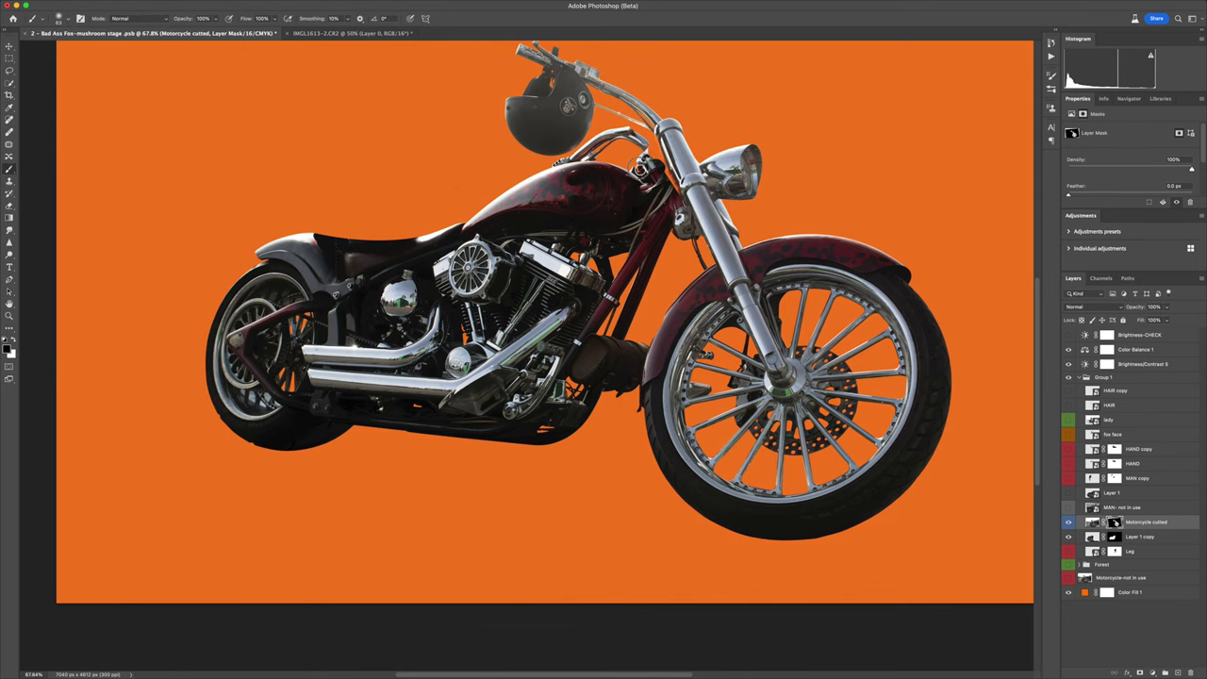
pyautogui.hotkey('ctrl', 't')
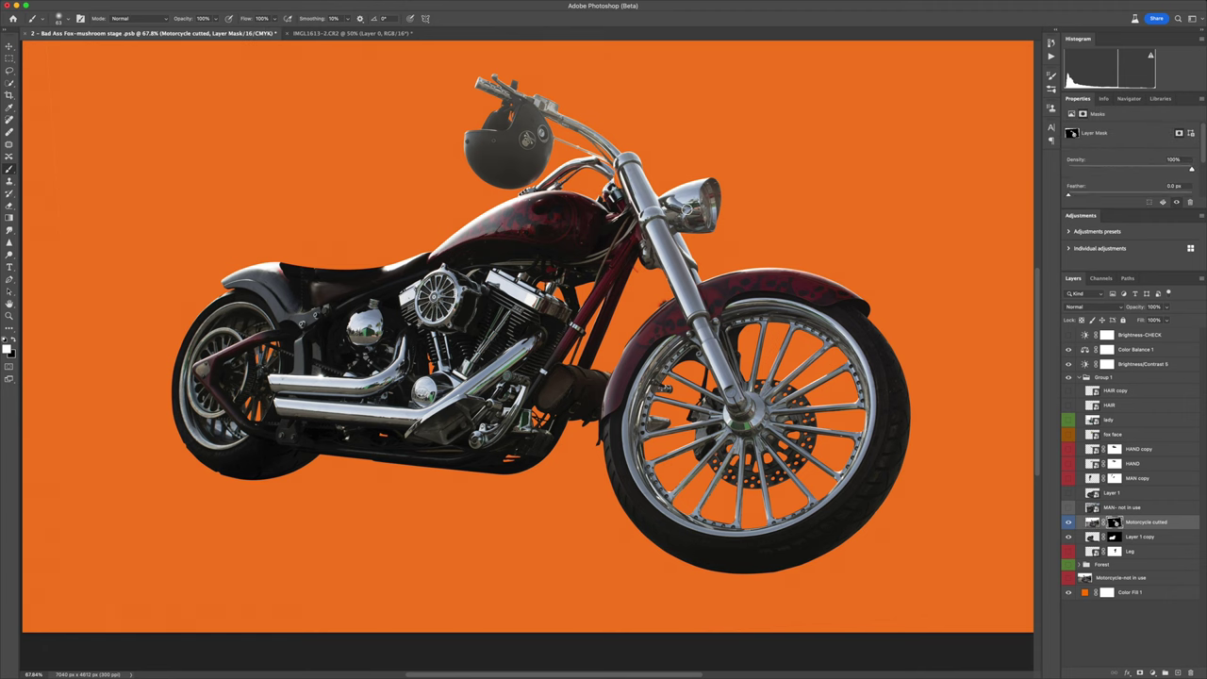
# Step: Show the Forest group and move the motorcycle right and down into the forest
pyautogui.click(1069, 565)
pyautogui.hotkey('ctrl', '0')
pyautogui.hotkey('ctrl', 't')
pyautogui.moveTo(554, 271); pyautogui.dragTo(706, 285)
pyautogui.press('Return')
# Step: Show the fox face, hand and man layers, shrink the group, and add a black-and-white check
pyautogui.moveTo(1069, 479); pyautogui.dragTo(1068, 434)
pyautogui.hotkey('ctrl', 't')
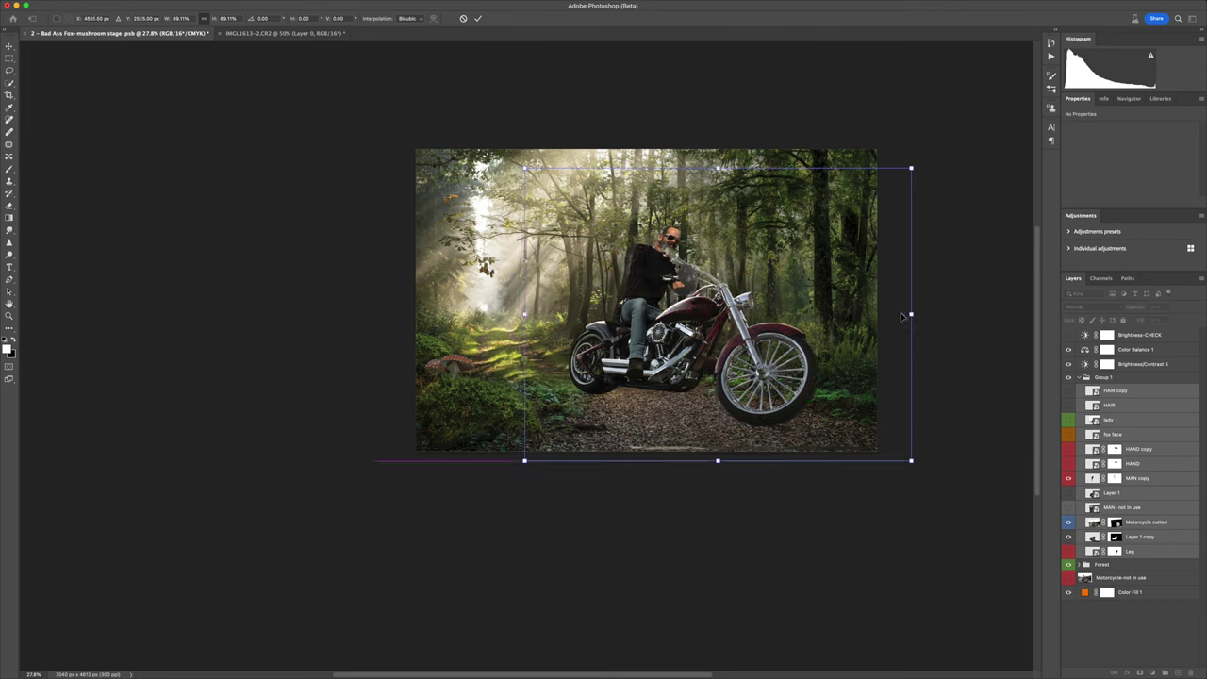
pyautogui.press('Return')
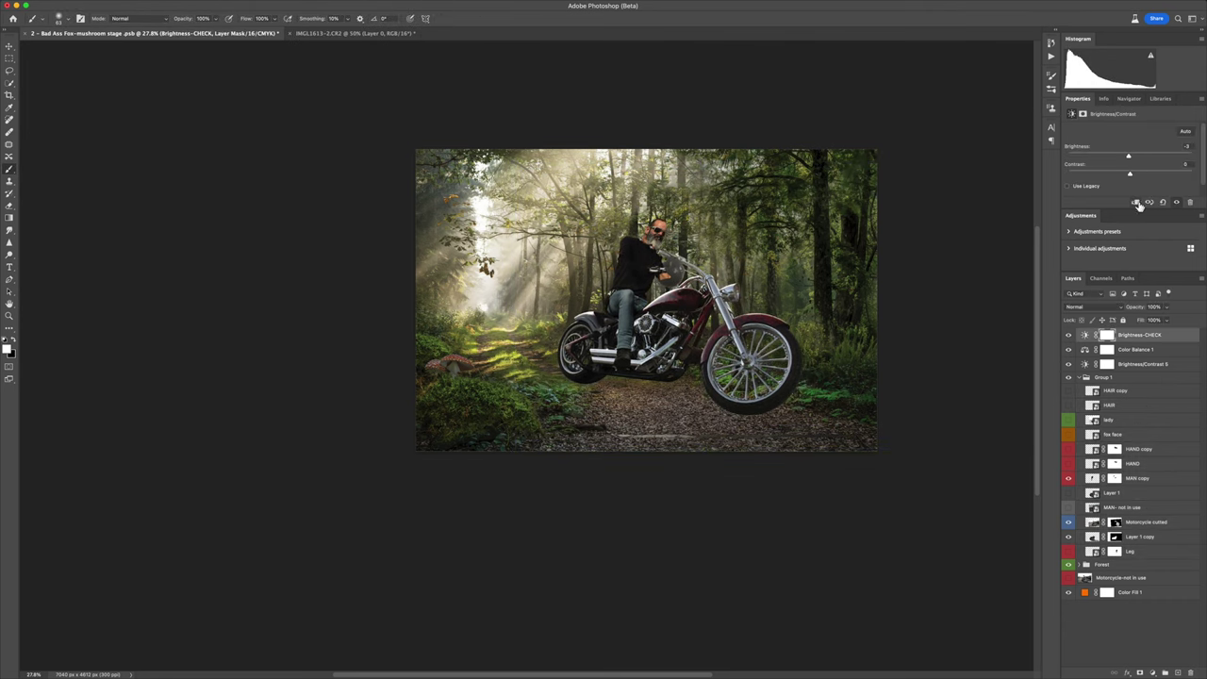
pyautogui.click(1151, 672)
pyautogui.click(1156, 604)
# Step: Stretch Group 1 wider and clip a Levels layer to the motorcycle that darkens its midtones
pyautogui.click(1102, 391)
pyautogui.hotkey('ctrl', 't')
pyautogui.moveTo(899, 306); pyautogui.dragTo(909, 302)
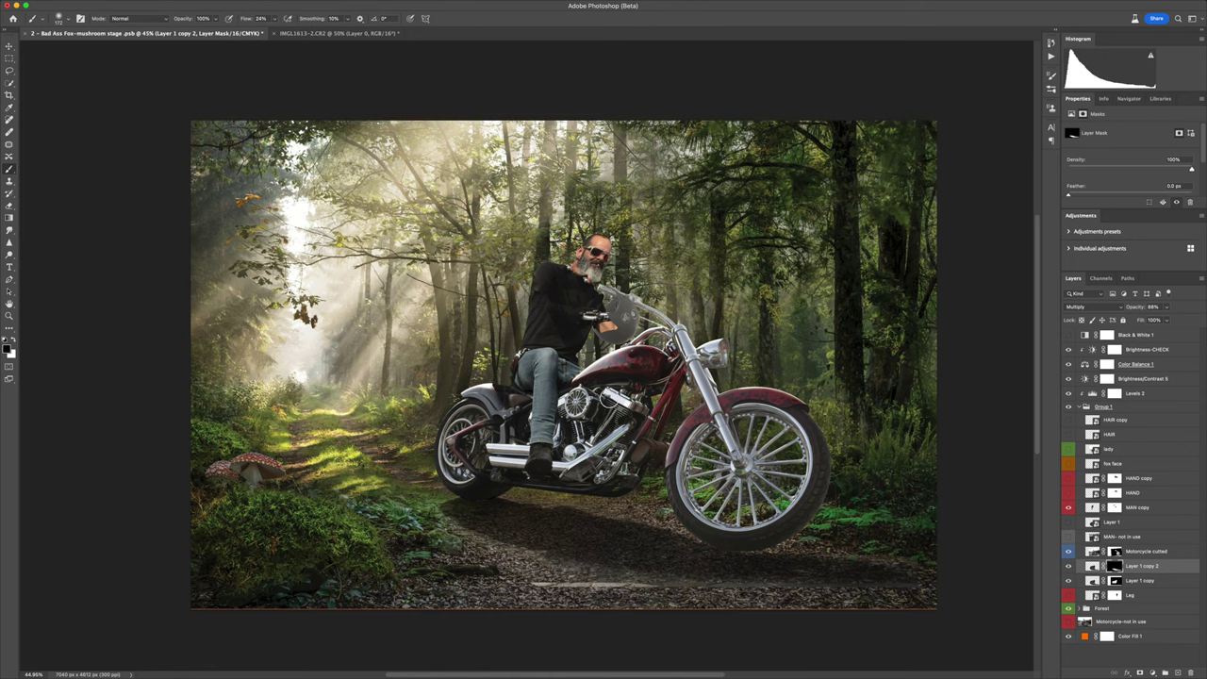
pyautogui.click(1146, 551)
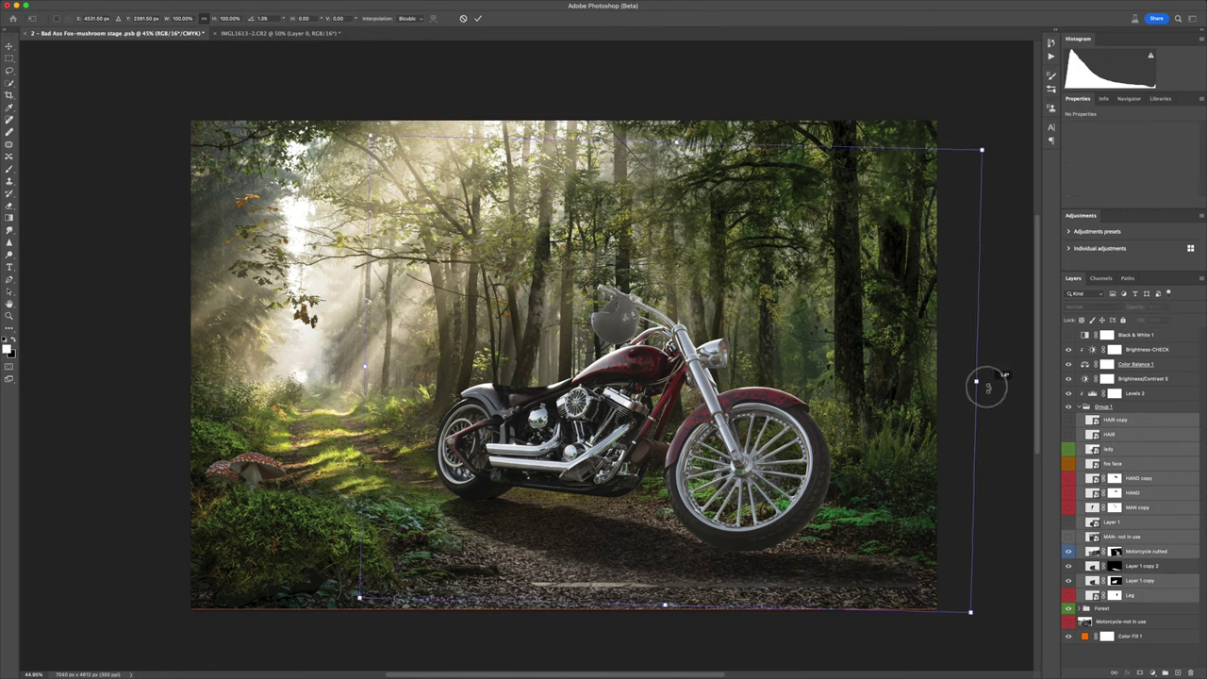
pyautogui.click(1164, 672)
pyautogui.click(1114, 236)
pyautogui.moveTo(1138, 202); pyautogui.dragTo(1150, 206)
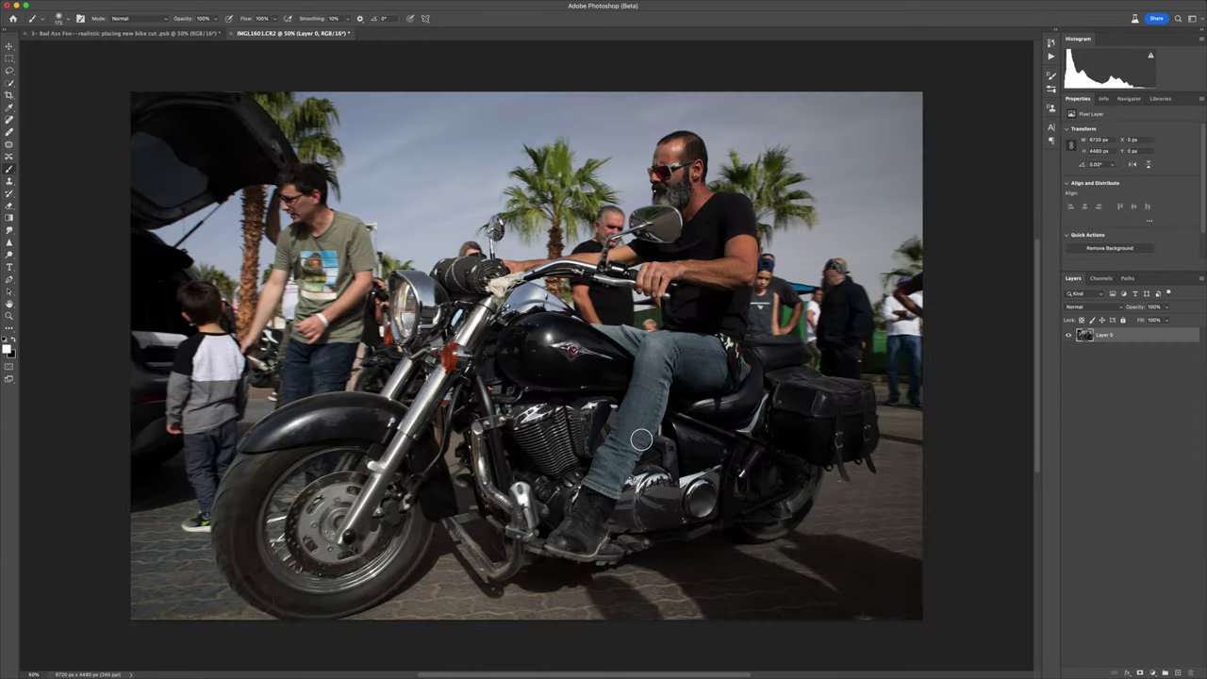
# Step: Trace a Pen path around the bearded rider in IMGL1601.CR2
pyautogui.scroll(5, 621, 375)
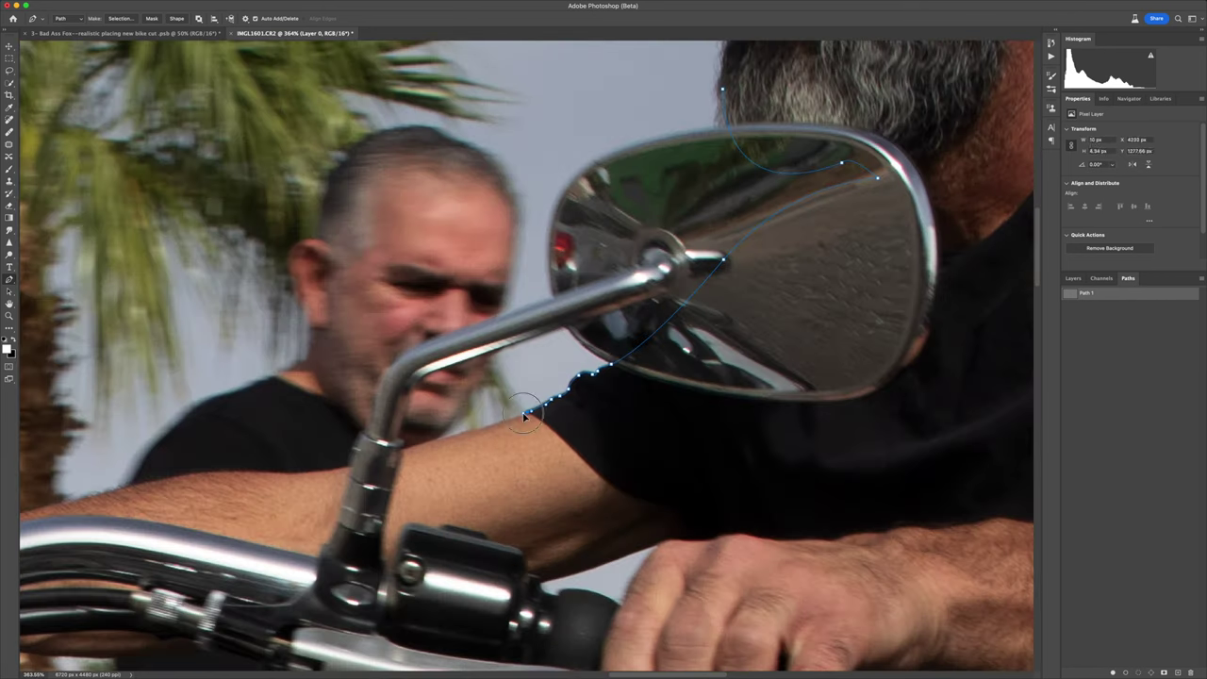
pyautogui.hscroll(-5, 621, 376)
pyautogui.hscroll(10, 566, 377)
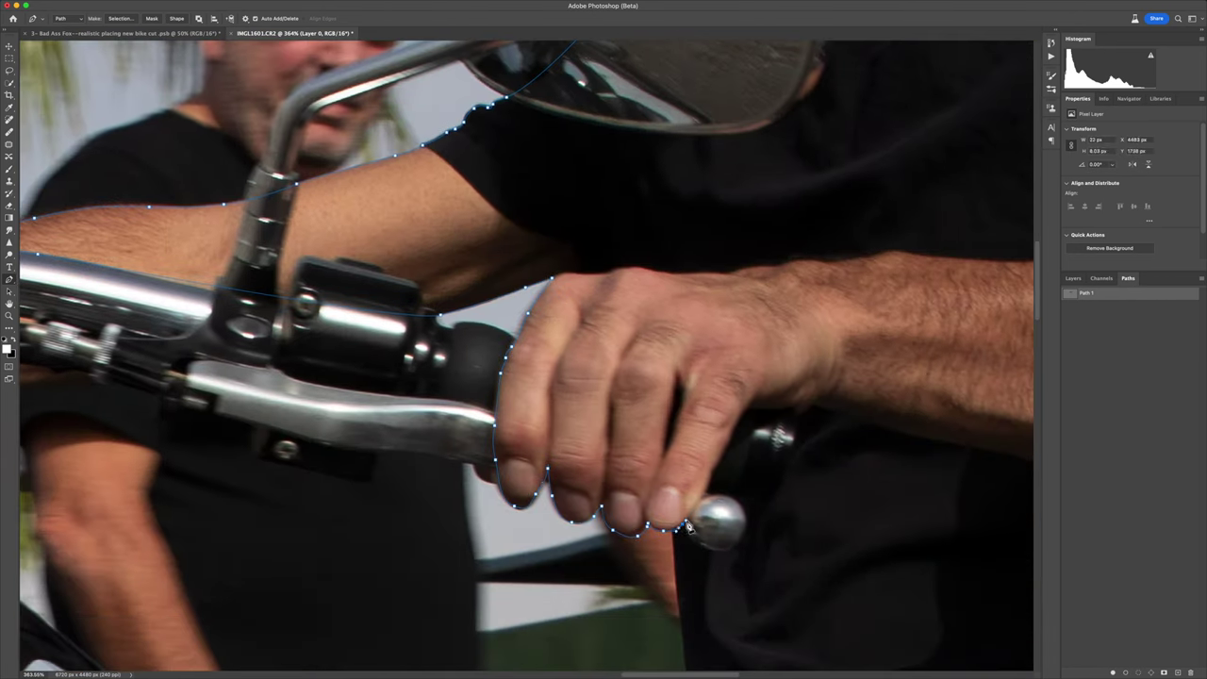
pyautogui.hscroll(5, 688, 527)
pyautogui.scroll(-5, 603, 377)
pyautogui.hscroll(-3, 603, 377)
pyautogui.scroll(-5, 576, 419)
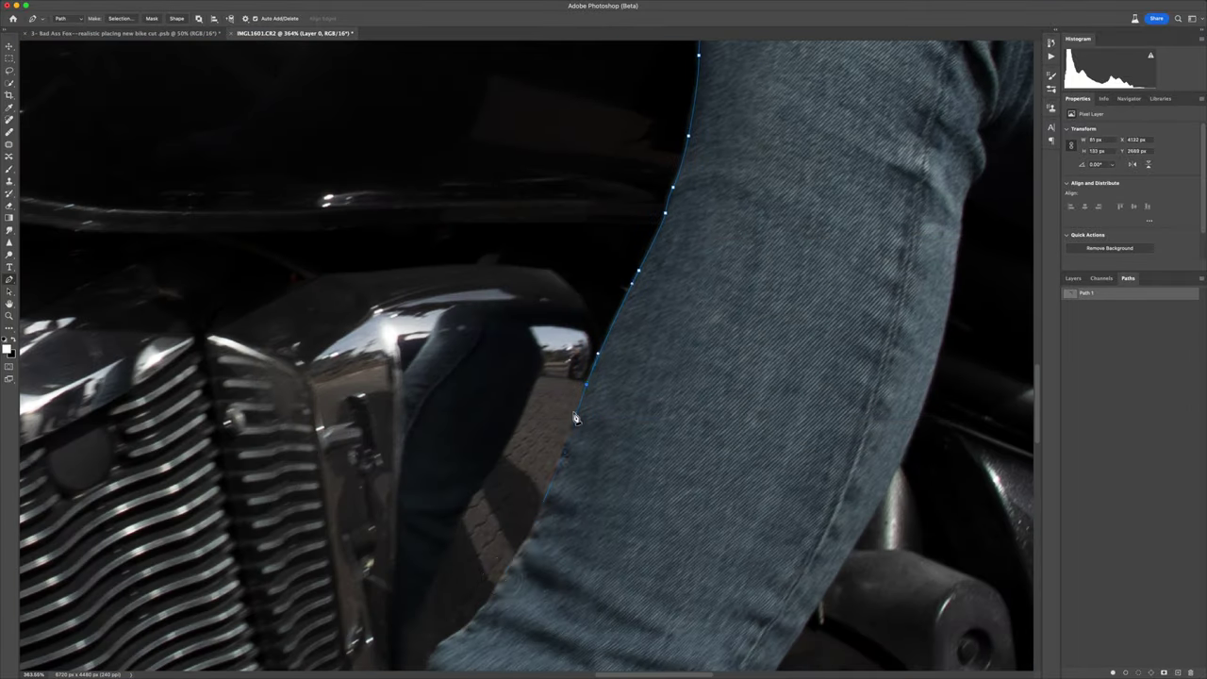
pyautogui.scroll(-5, 577, 419)
pyautogui.scroll(-5, 466, 596)
pyautogui.scroll(5, 798, 335)
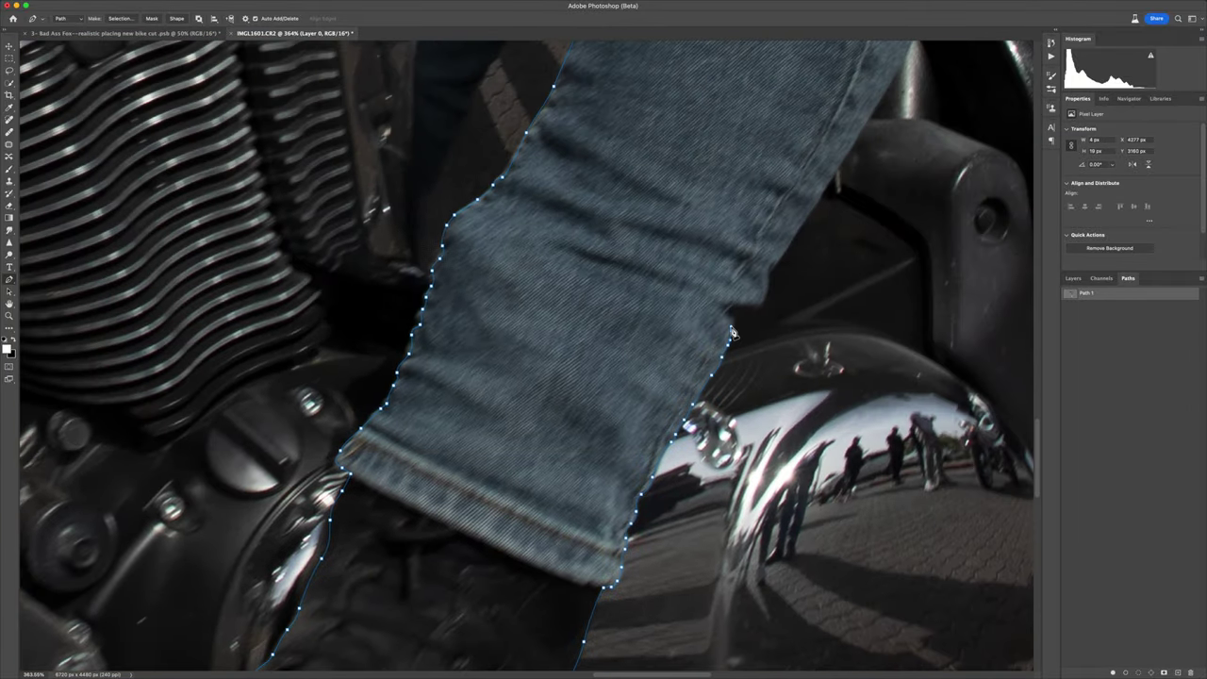
pyautogui.scroll(5, 661, 283)
pyautogui.hscroll(5, 526, 194)
pyautogui.scroll(5, 453, 156)
pyautogui.scroll(5, 453, 156)
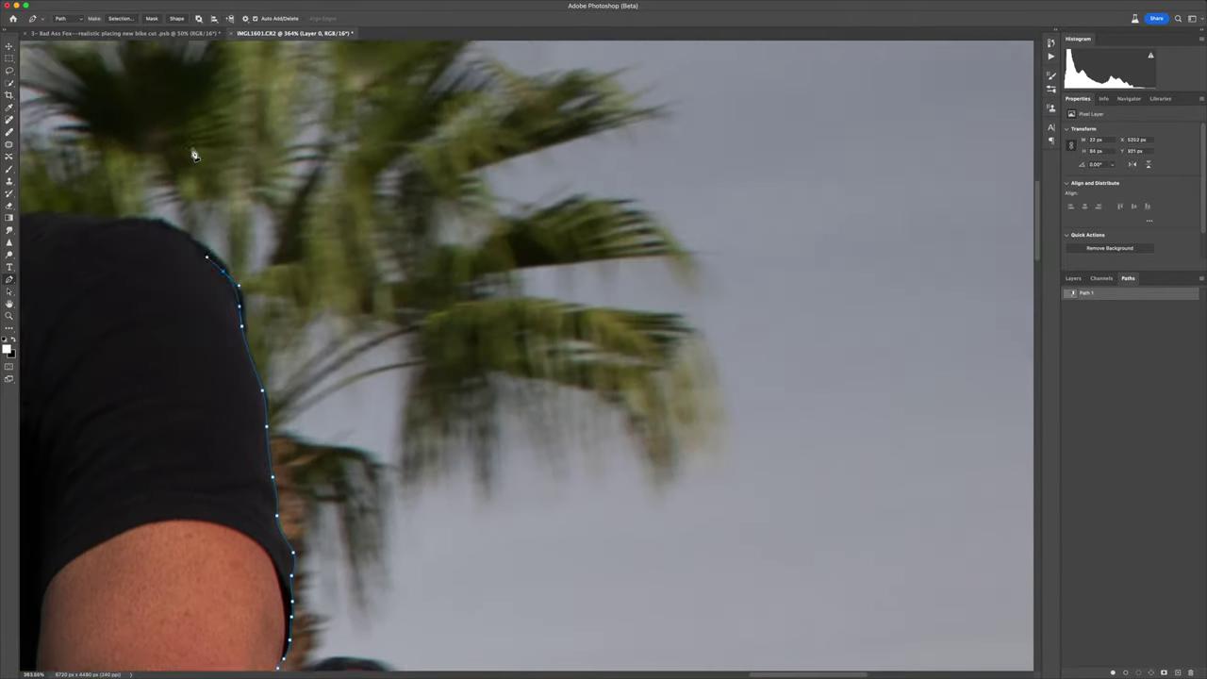
pyautogui.hscroll(-5, 194, 161)
# Step: Turn the rider path into a selection, refine it in Select and Mask, and output a masked copy
pyautogui.hotkey('ctrl', 'Return')
pyautogui.hotkey('ctrl', 'alt', 'r')
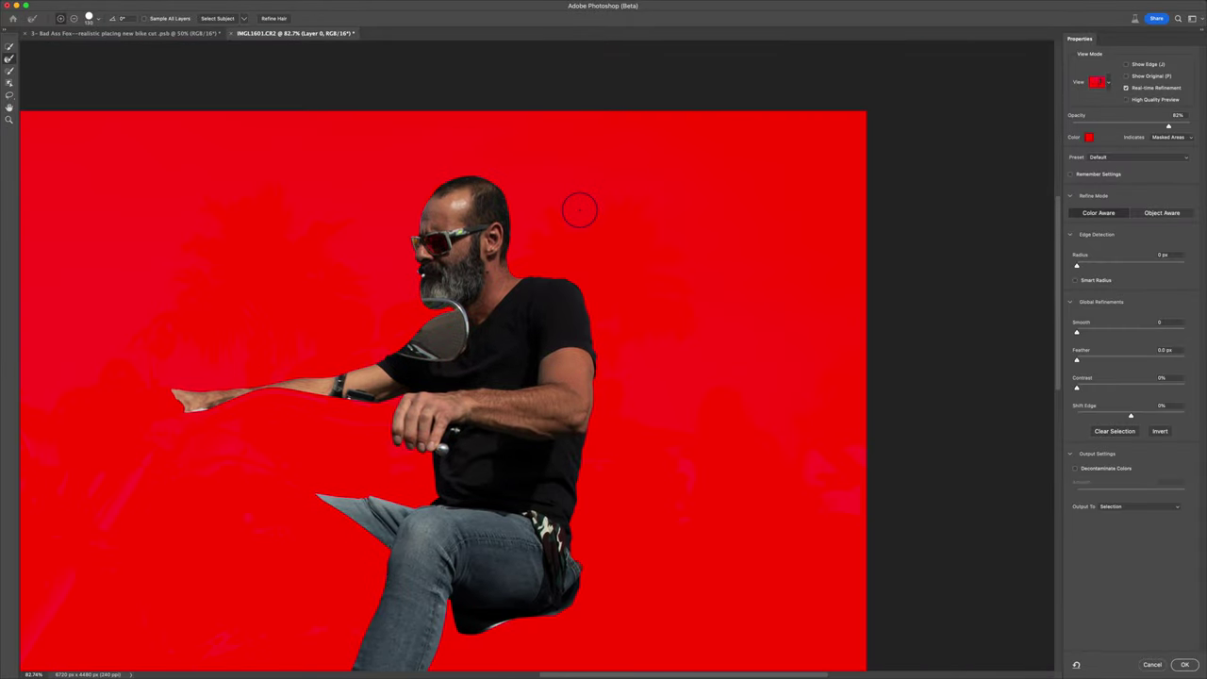
pyautogui.scroll(-5, 585, 208)
pyautogui.scroll(2, 582, 208)
pyautogui.press('Return')
pyautogui.scroll(-3, 738, 346)
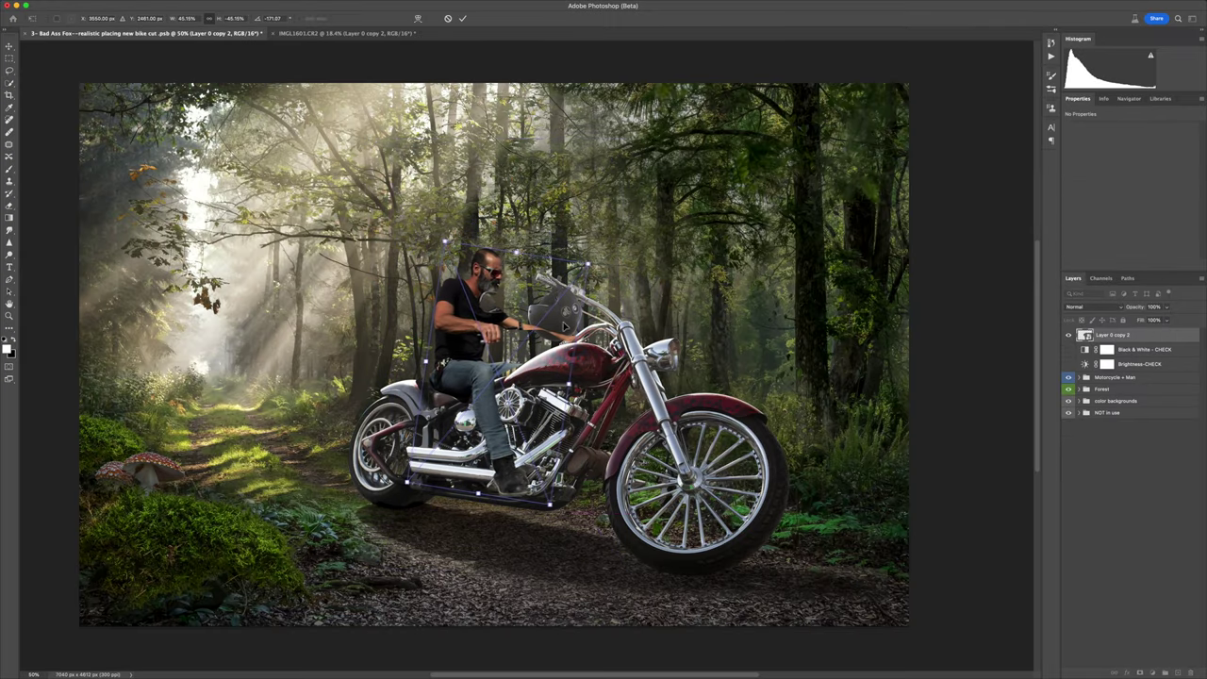
# Step: Commit the rider's placement and apply the masks on the rider copy and torso selection
pyautogui.press('Return')
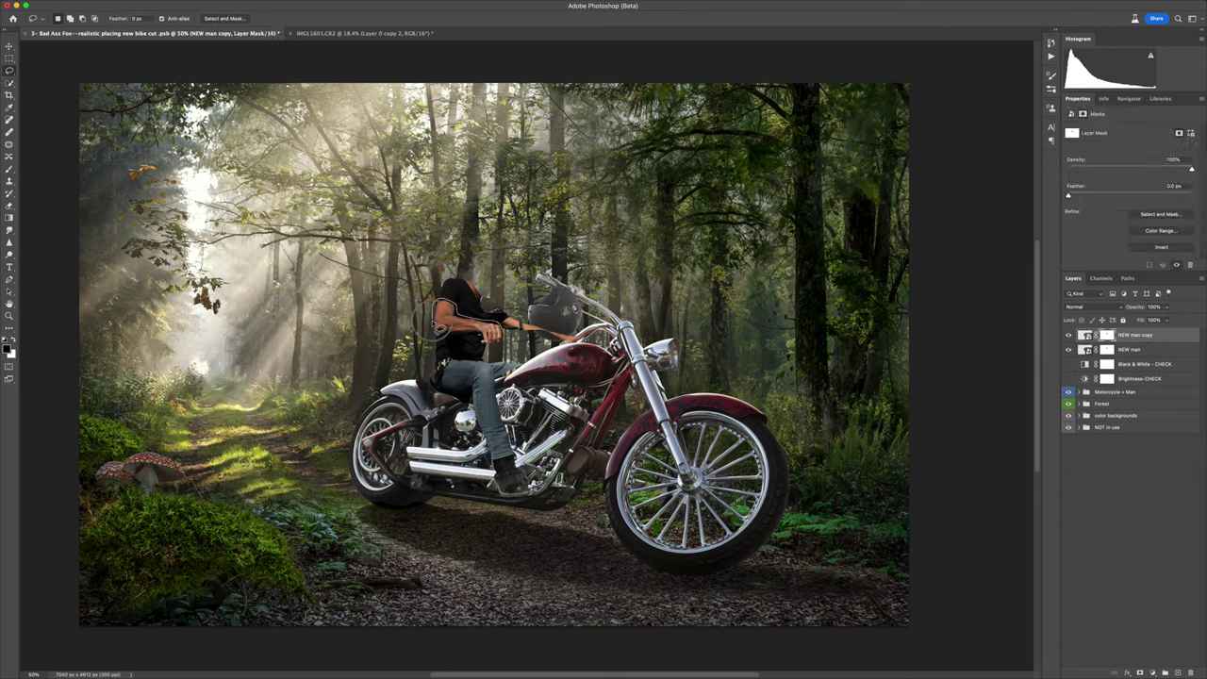
pyautogui.rightClick(485, 324)
pyautogui.click(529, 490)
pyautogui.rightClick(458, 318)
pyautogui.click(539, 490)
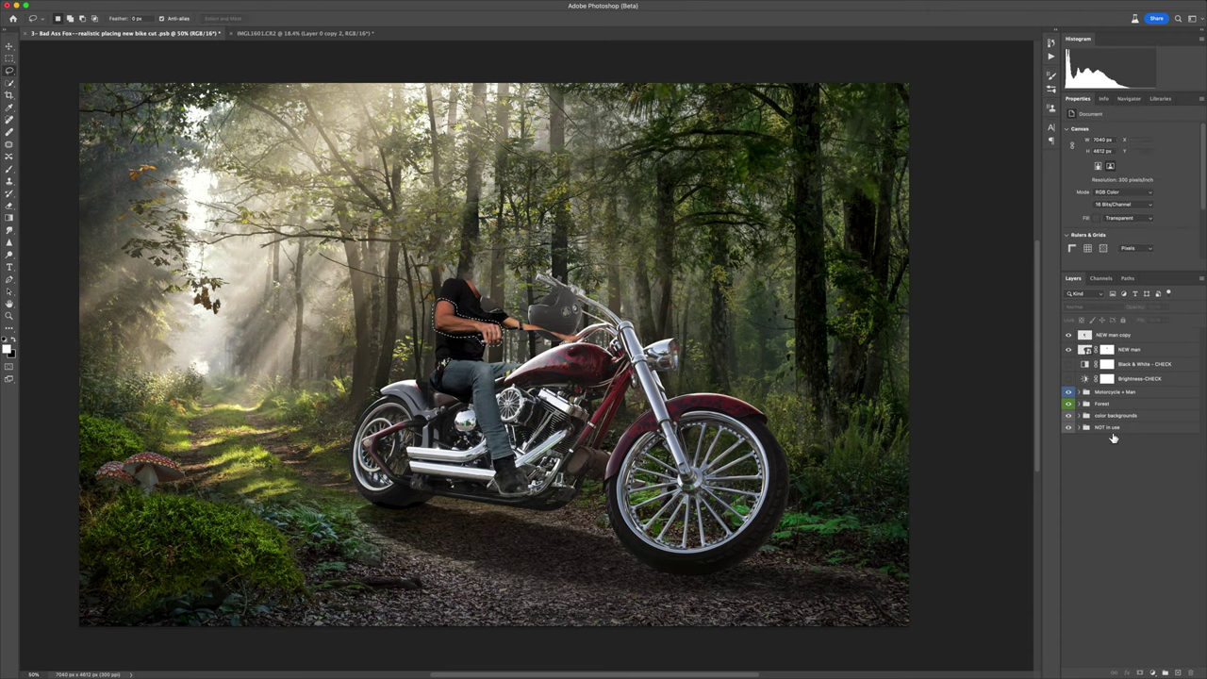
# Step: Pin-warp the torso of the NEW man copy layer and commit the warp
pyautogui.click(1113, 335)
pyautogui.click(132, 193)
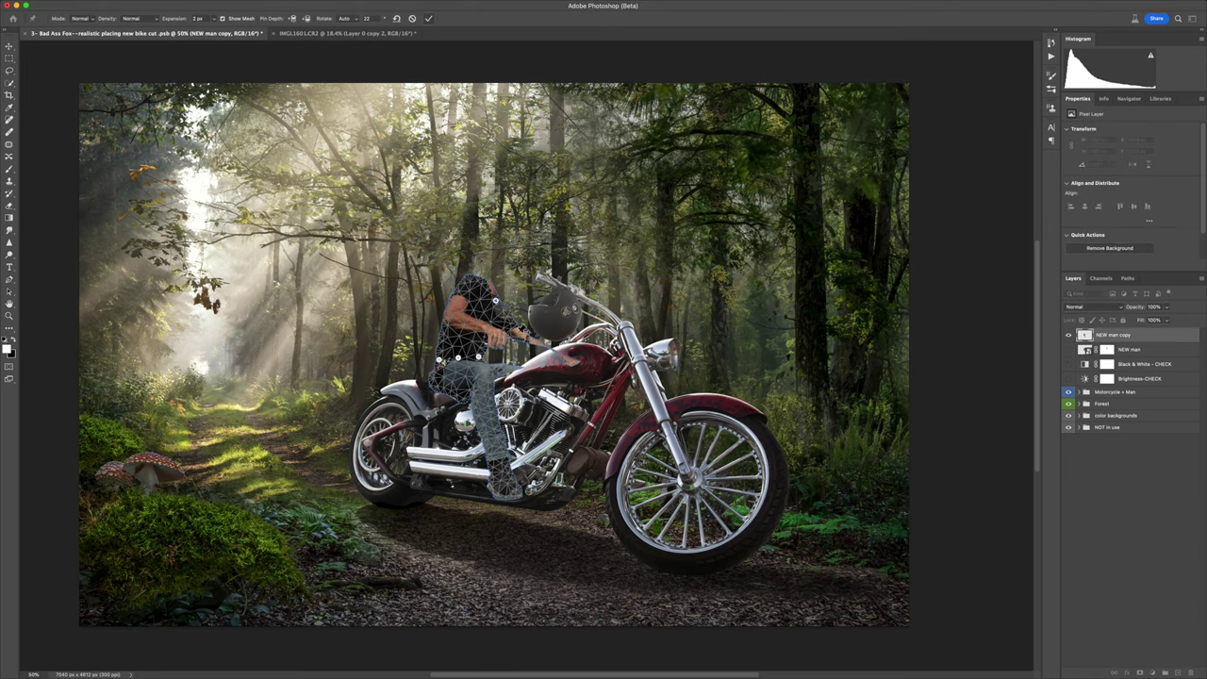
pyautogui.click(1137, 486)
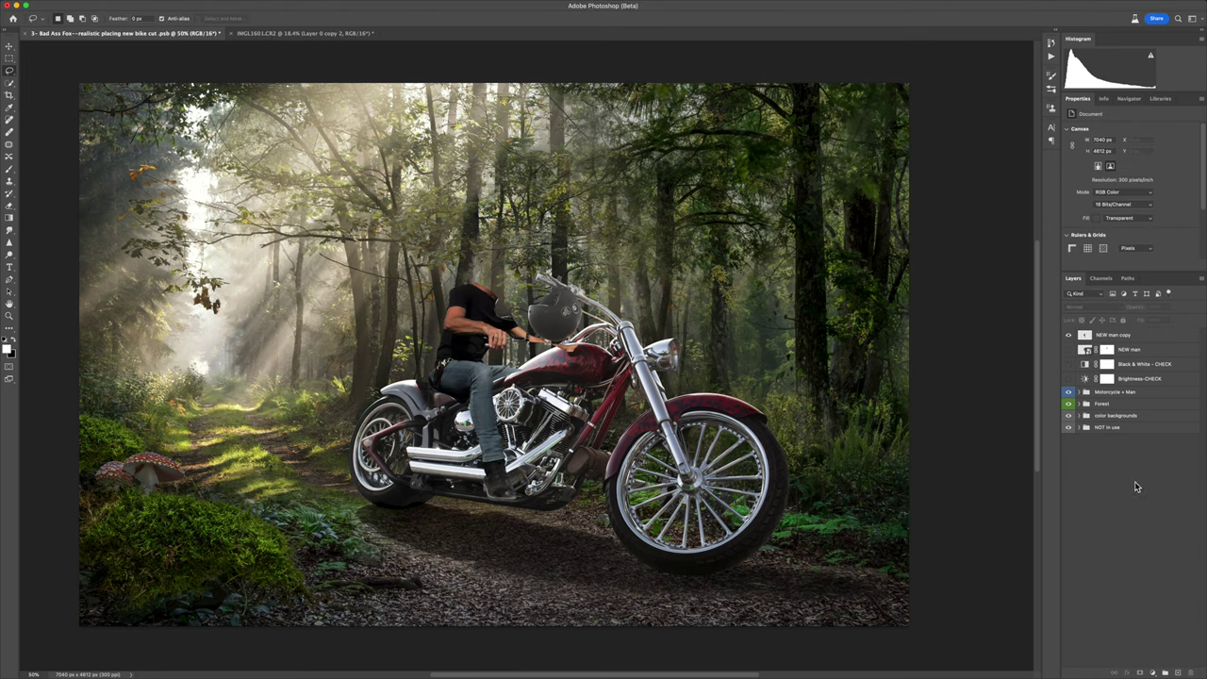
pyautogui.scroll(5, 490, 491)
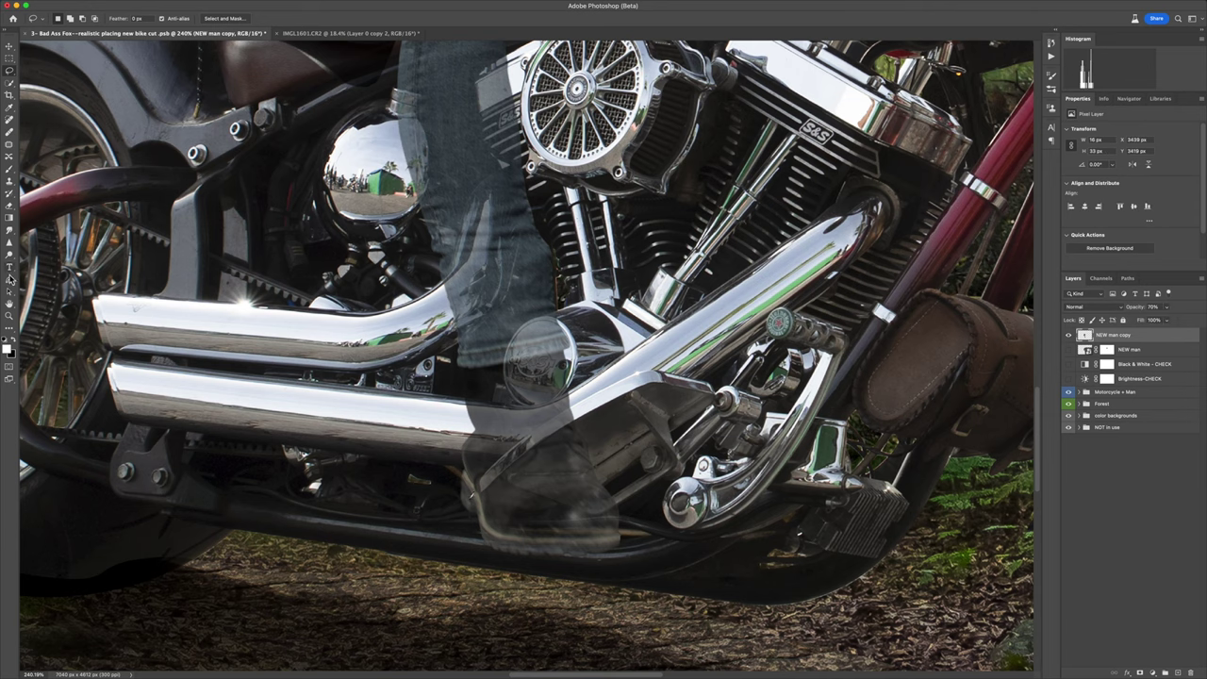
# Step: Restore the NEW man copy to full opacity and pin-warp the rider onto the bike
pyautogui.press('p')
pyautogui.click(1069, 335)
pyautogui.click(1109, 335)
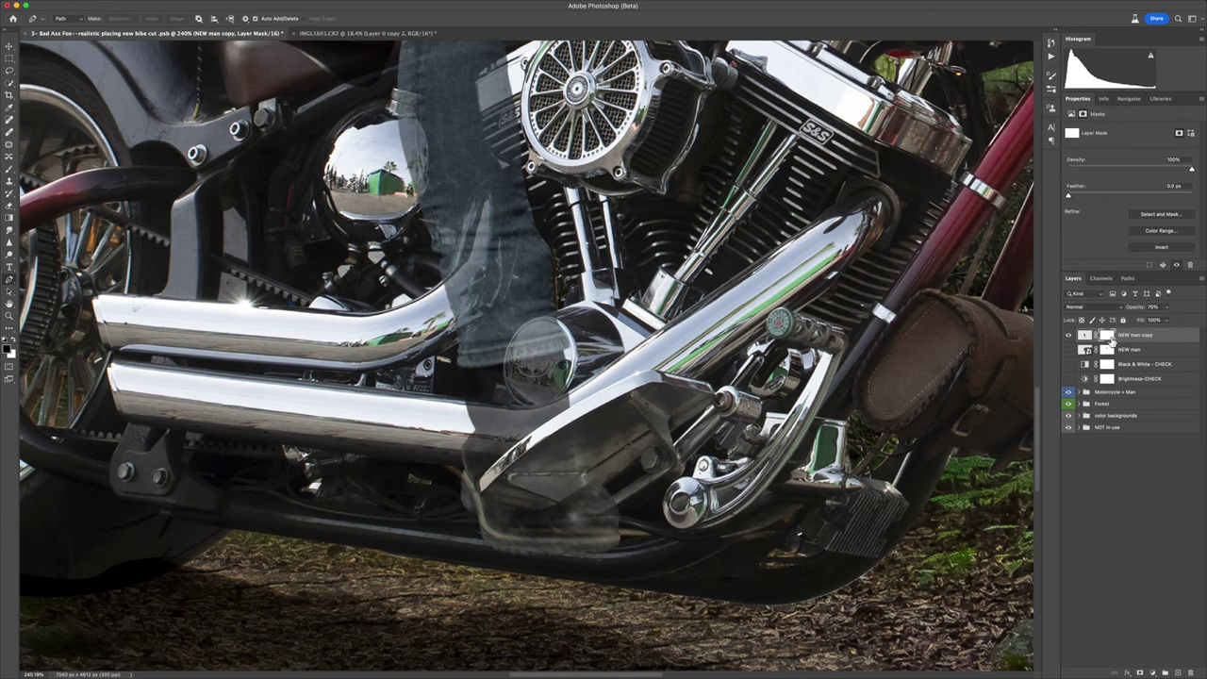
pyautogui.press('0')
pyautogui.press('super+0')
pyautogui.click(109, 7)
pyautogui.click(167, 205)
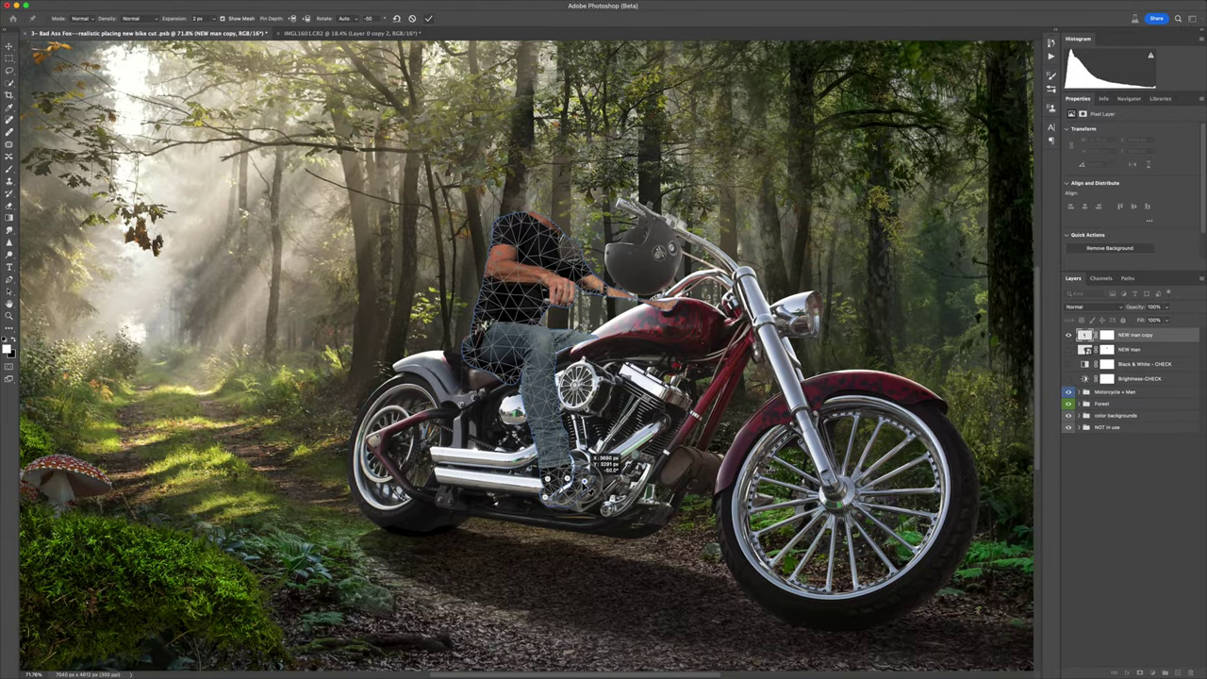
pyautogui.press('Return')
# Step: Touch up the rider's mask with the brush and Spot Healing, viewing the whole scene
pyautogui.press('b')
pyautogui.scroll(5, 493, 427)
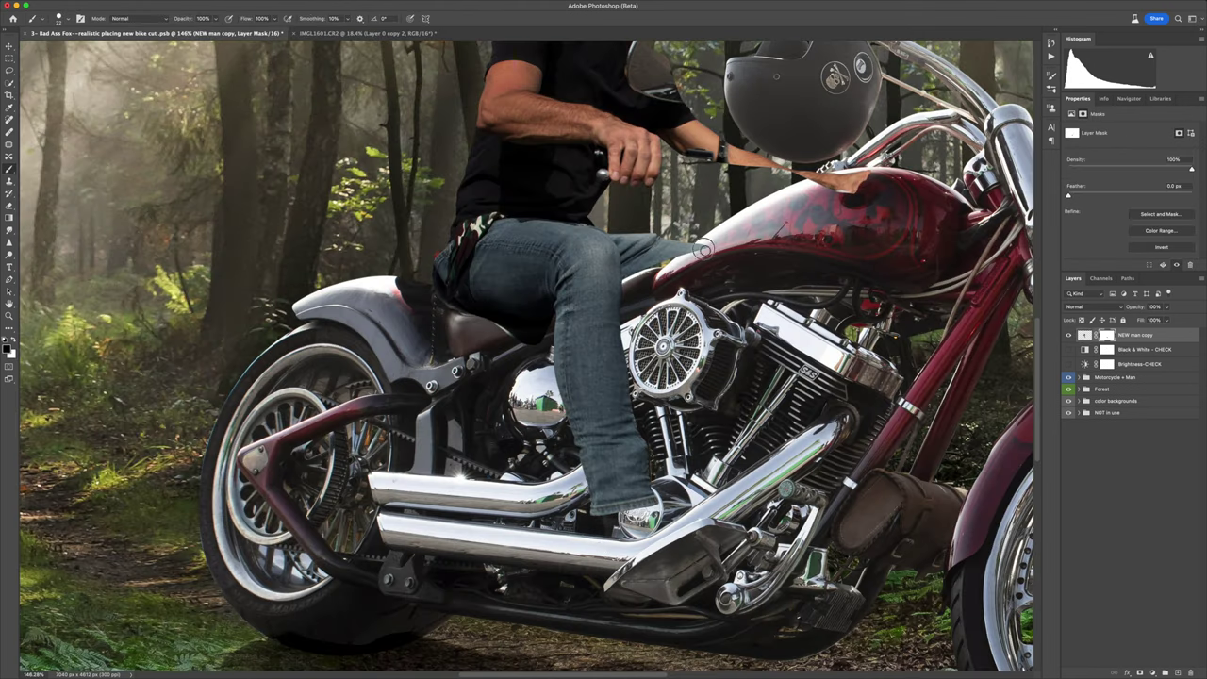
pyautogui.click(9, 120)
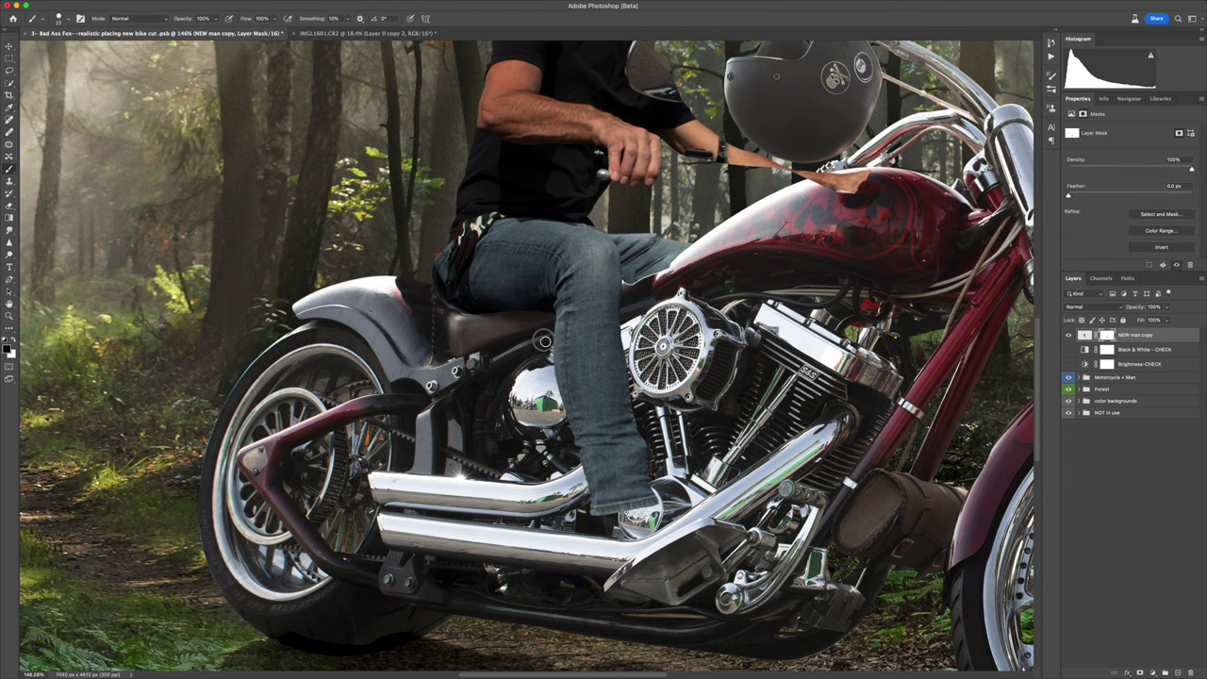
pyautogui.scroll(-5, 545, 340)
pyautogui.scroll(4, 558, 269)
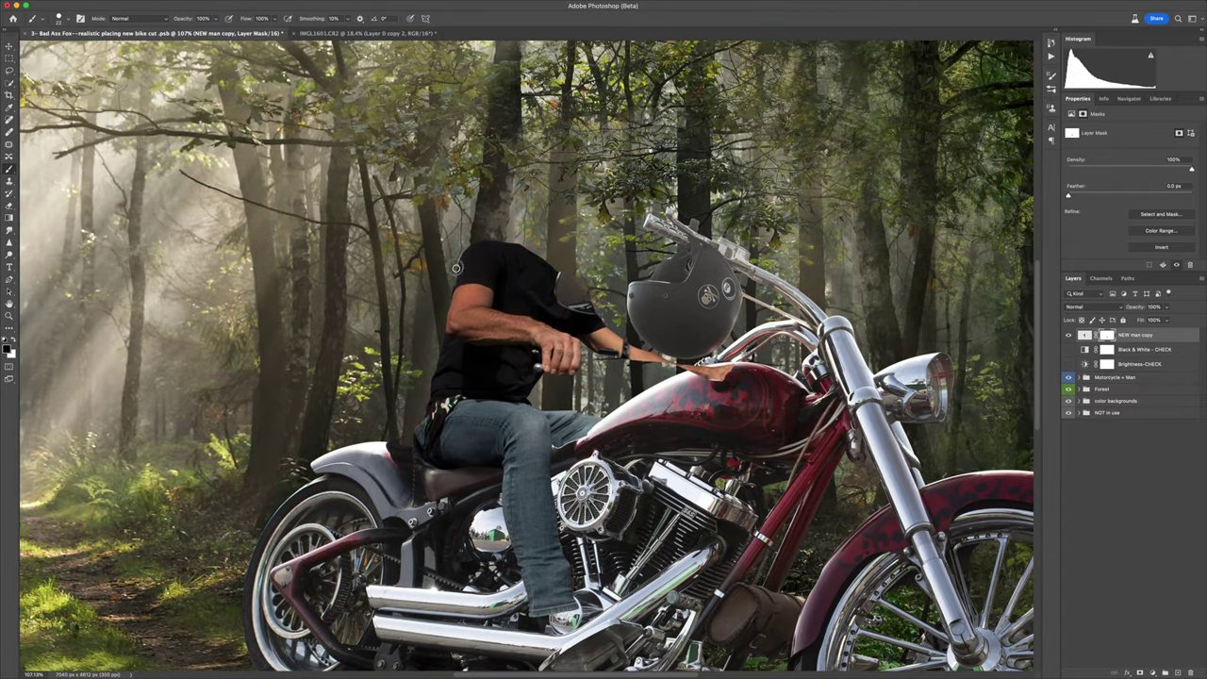
pyautogui.scroll(2, 457, 268)
pyautogui.scroll(-1, 656, 332)
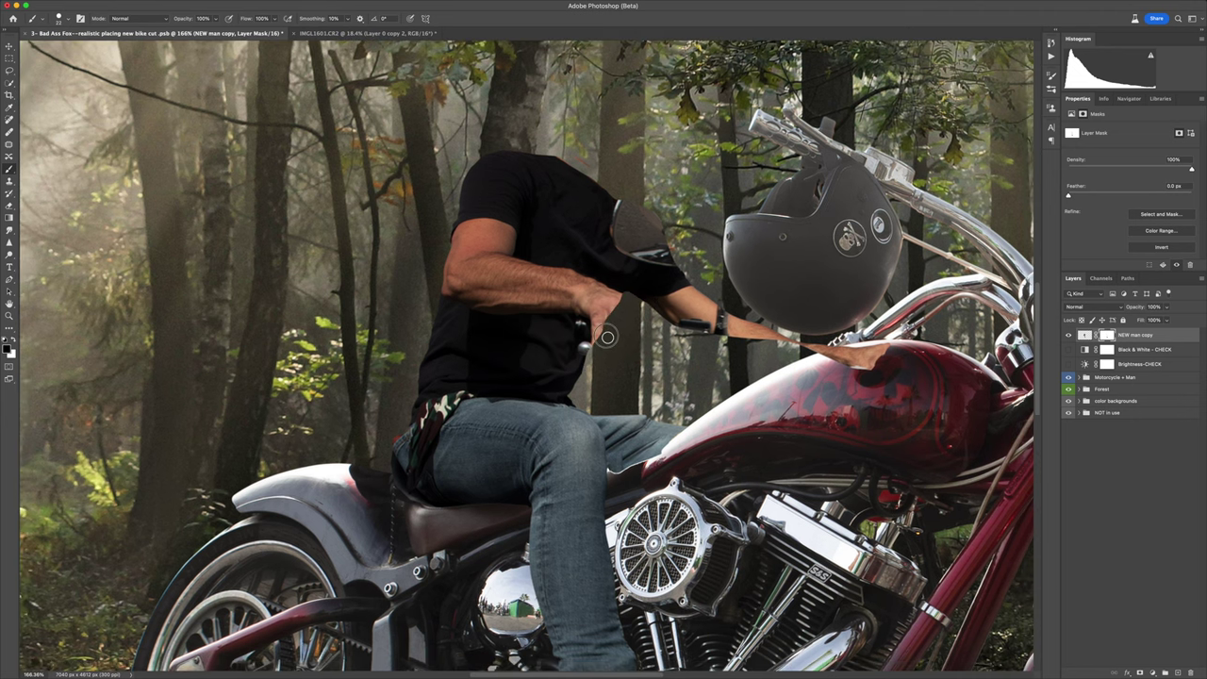
pyautogui.scroll(-2, 620, 318)
pyautogui.scroll(-3, 620, 318)
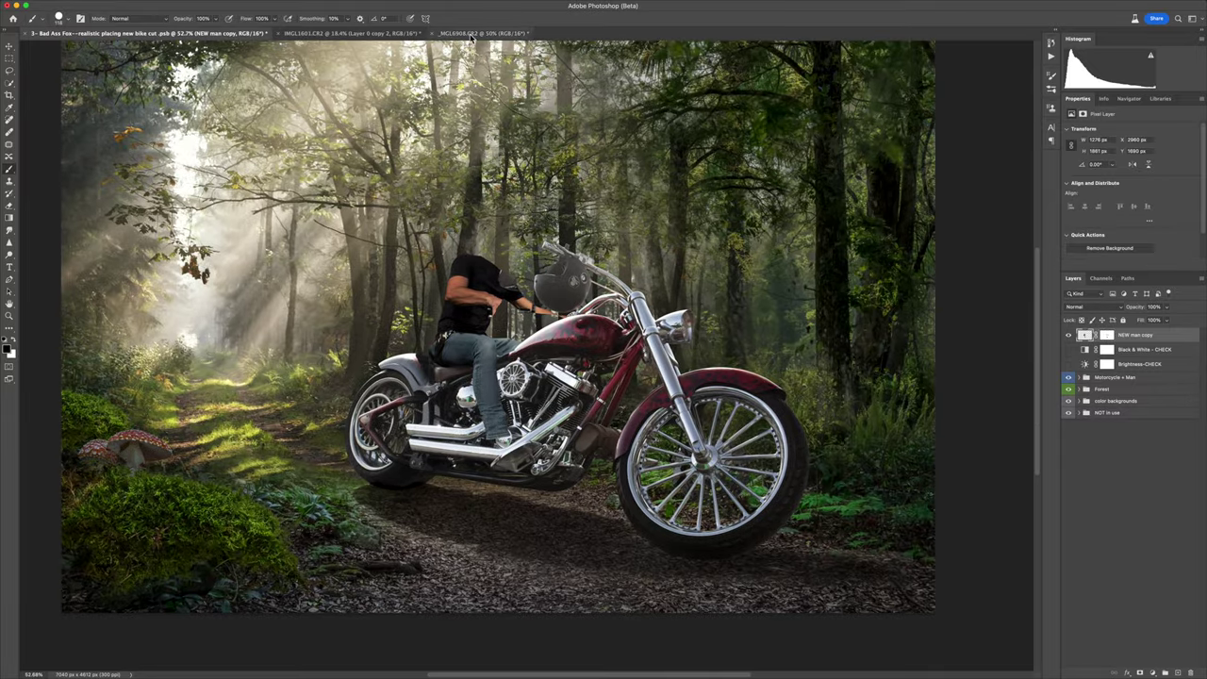
# Step: Paste the new rider photo, scale it onto the bike and align it at 68% opacity
pyautogui.hotkey('ctrl', 'v')
pyautogui.hotkey('ctrl', 't')
pyautogui.moveTo(436, 132)
pyautogui.mouseDown()
pyautogui.moveTo(613, 144)
pyautogui.moveTo(615, 156)
pyautogui.mouseUp()
pyautogui.click(1167, 307)
pyautogui.moveTo(1175, 321); pyautogui.dragTo(1153, 321)
pyautogui.press('0')
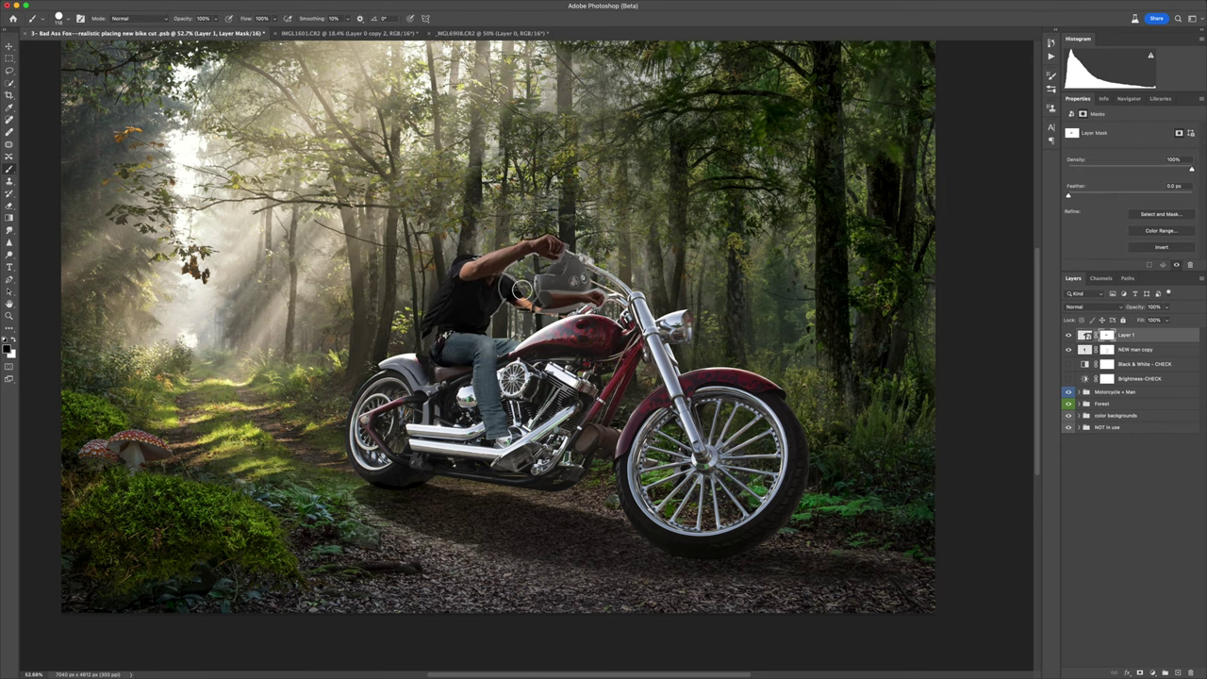
# Step: Mask out the dark area behind the rider's back and the grey shoulder strip
pyautogui.scroll(5, 456, 321)
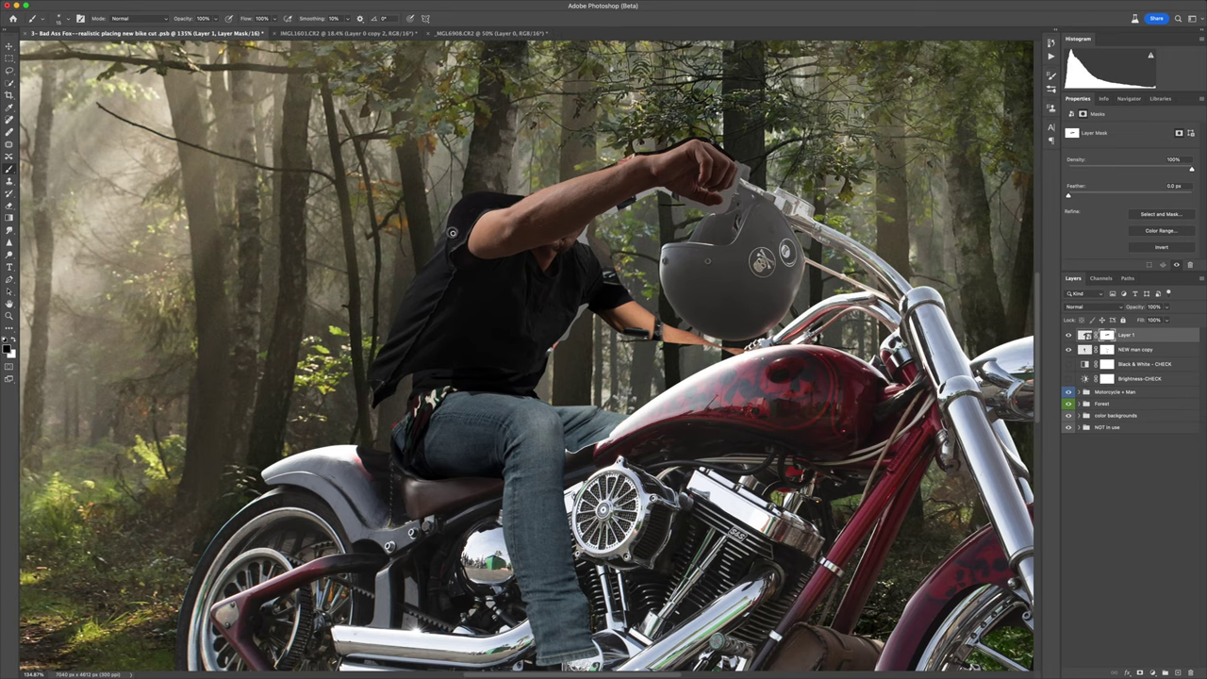
pyautogui.moveTo(376, 353)
pyautogui.mouseDown()
pyautogui.moveTo(415, 283)
pyautogui.moveTo(411, 340)
pyautogui.mouseUp()
pyautogui.rightClick(404, 264)
pyautogui.press('Escape')
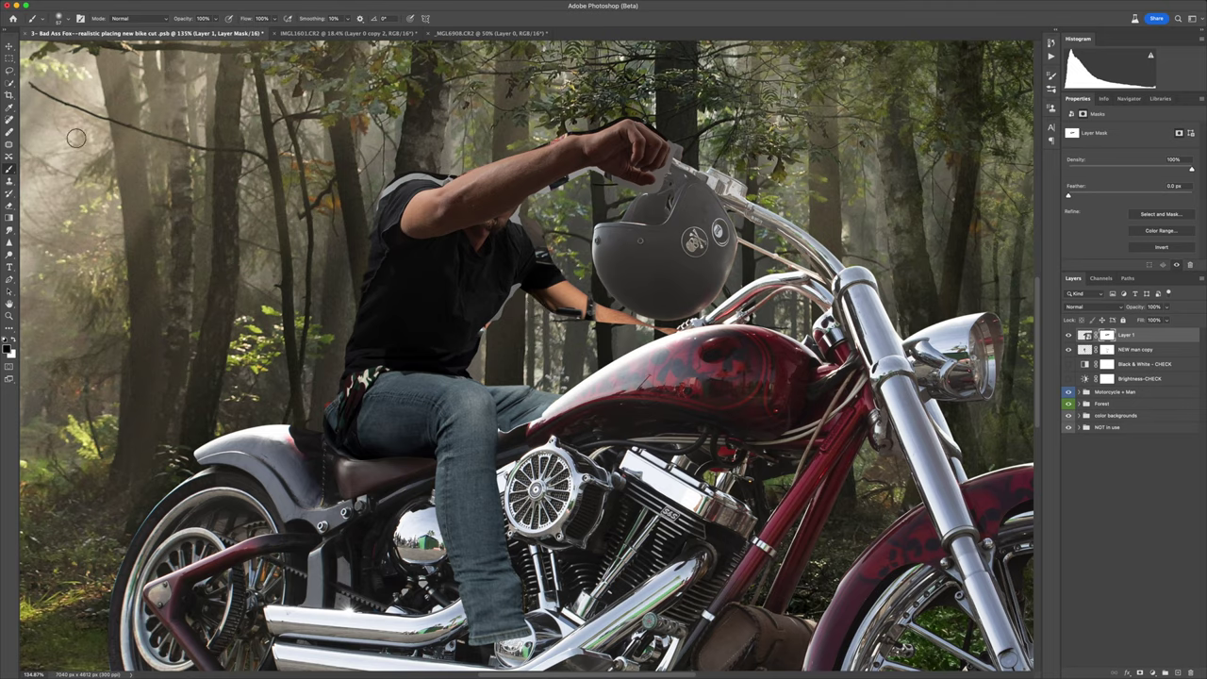
pyautogui.scroll(4, 404, 274)
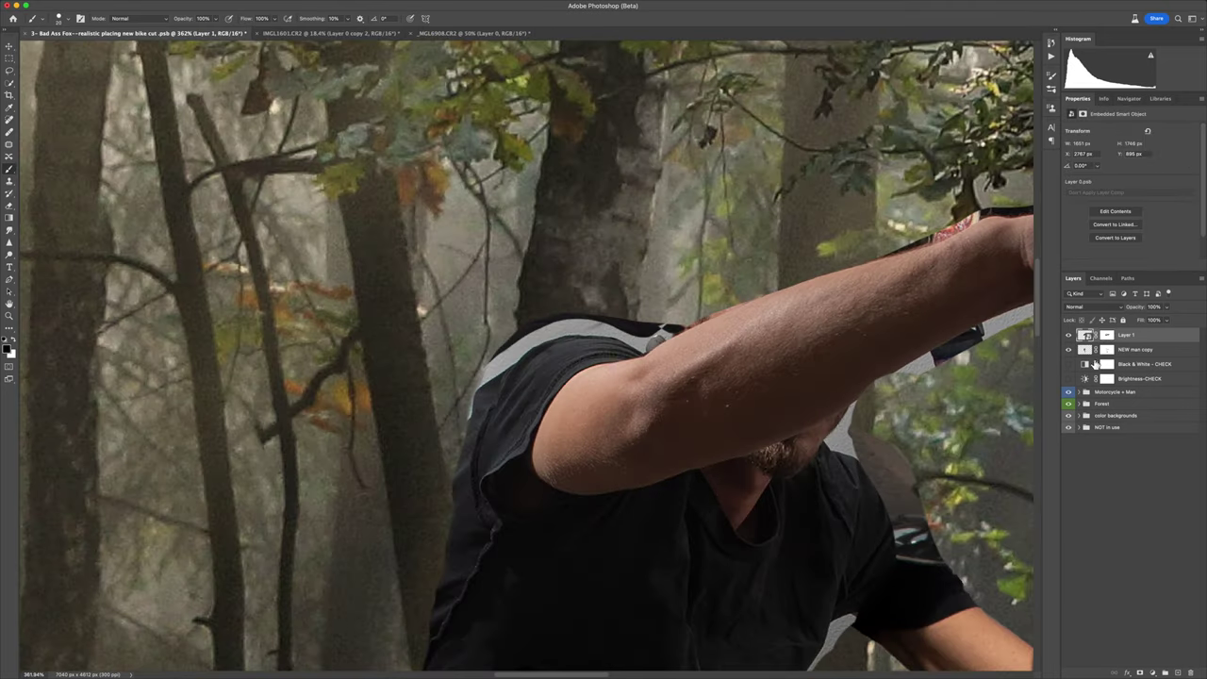
pyautogui.click(1107, 335)
pyautogui.moveTo(651, 325); pyautogui.dragTo(461, 434)
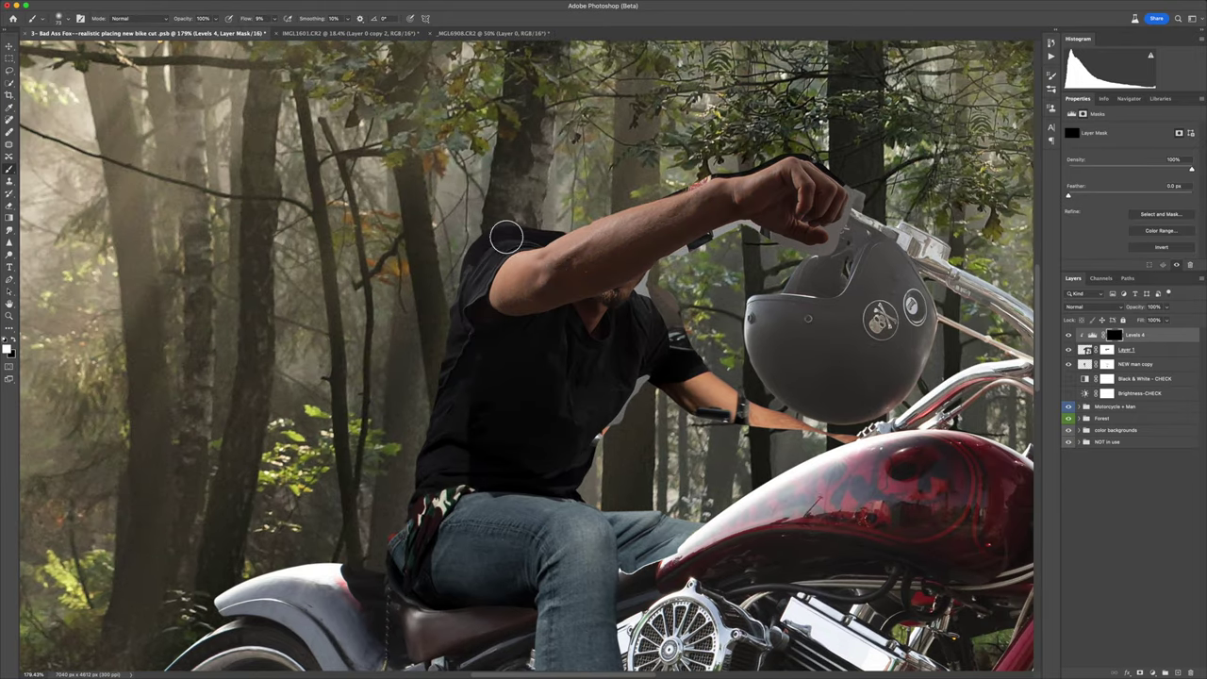
pyautogui.hotkey('alt', '[')
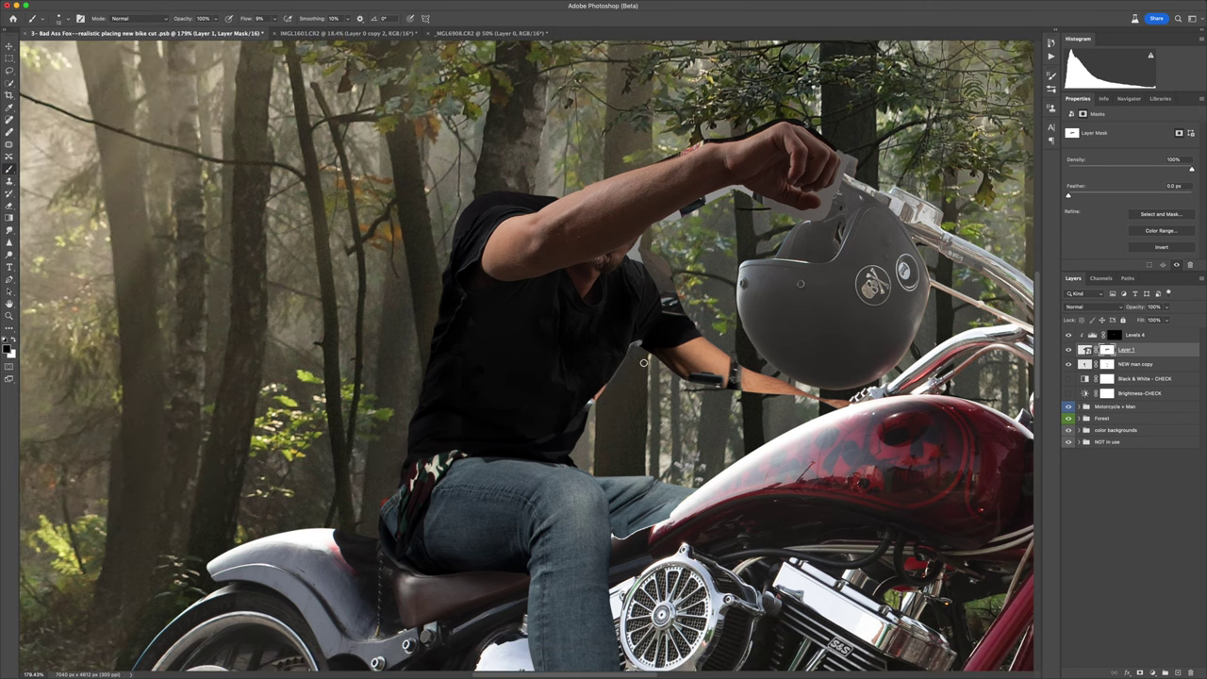
pyautogui.scroll(1, 747, 285)
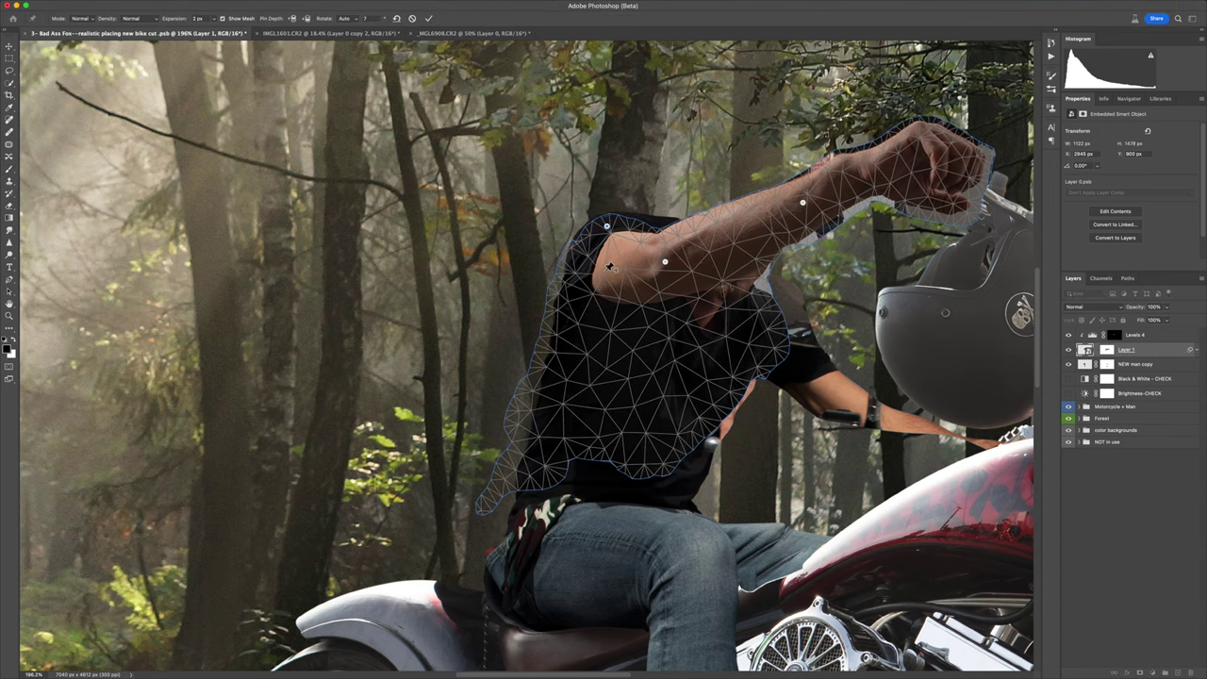
pyautogui.scroll(10, 932, 363)
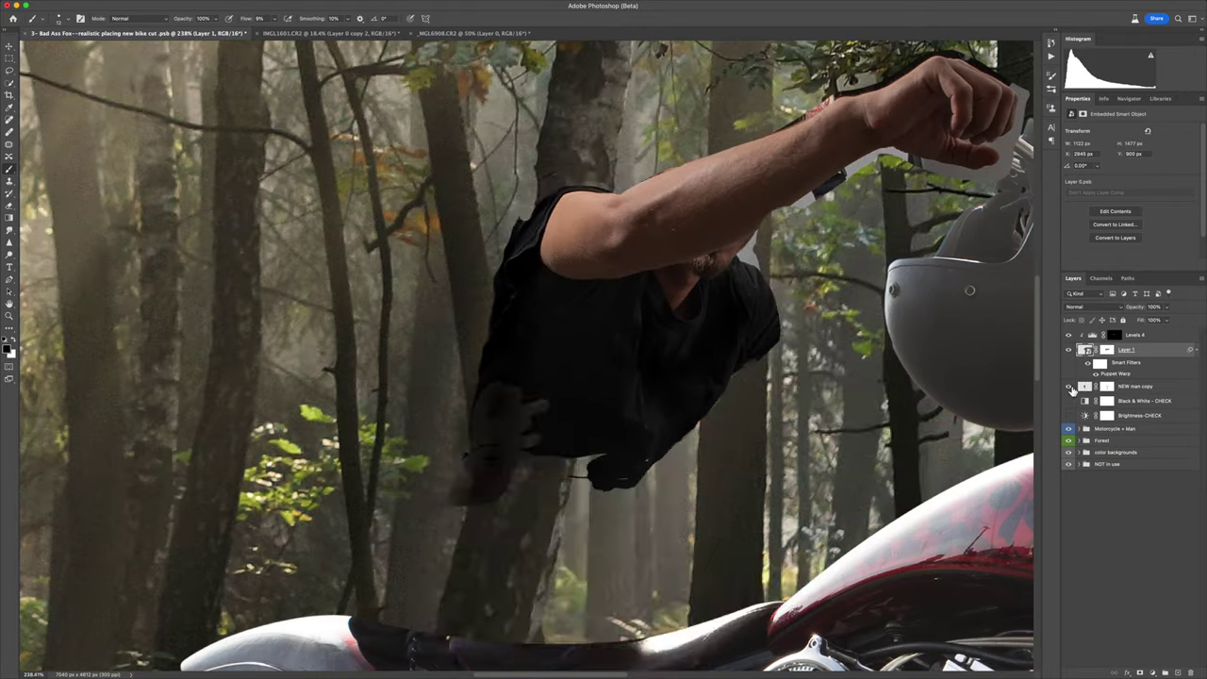
pyautogui.scroll(-2, 848, 284)
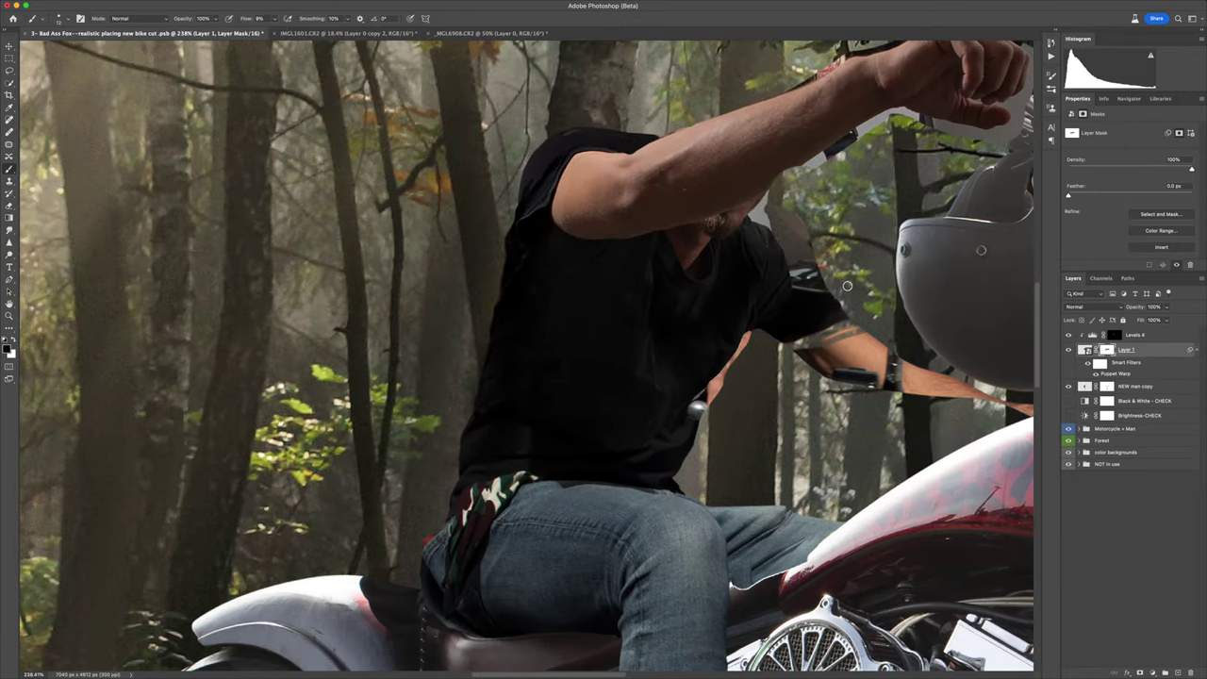
# Step: Group the rider layers into Group 1 and fit the scene in view
pyautogui.hotkey('ctrl', '0')
pyautogui.scroll(5, 722, 293)
pyautogui.hotkey('ctrl', 'g')
# Step: Resize the brush and spot-heal the white stroke near the rider's fist
pyautogui.press('F5')
pyautogui.press('F5')
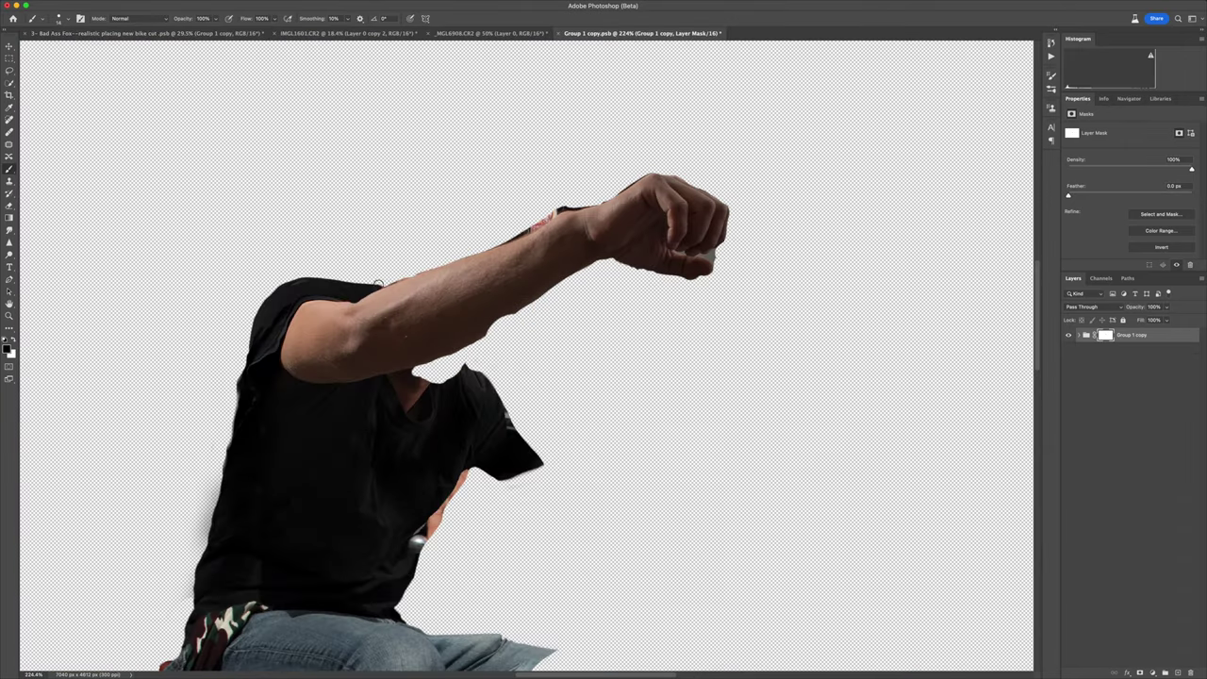
pyautogui.press('[')
pyautogui.press('F5')
pyautogui.press('F5')
pyautogui.press('x')
pyautogui.scroll(5, 698, 271)
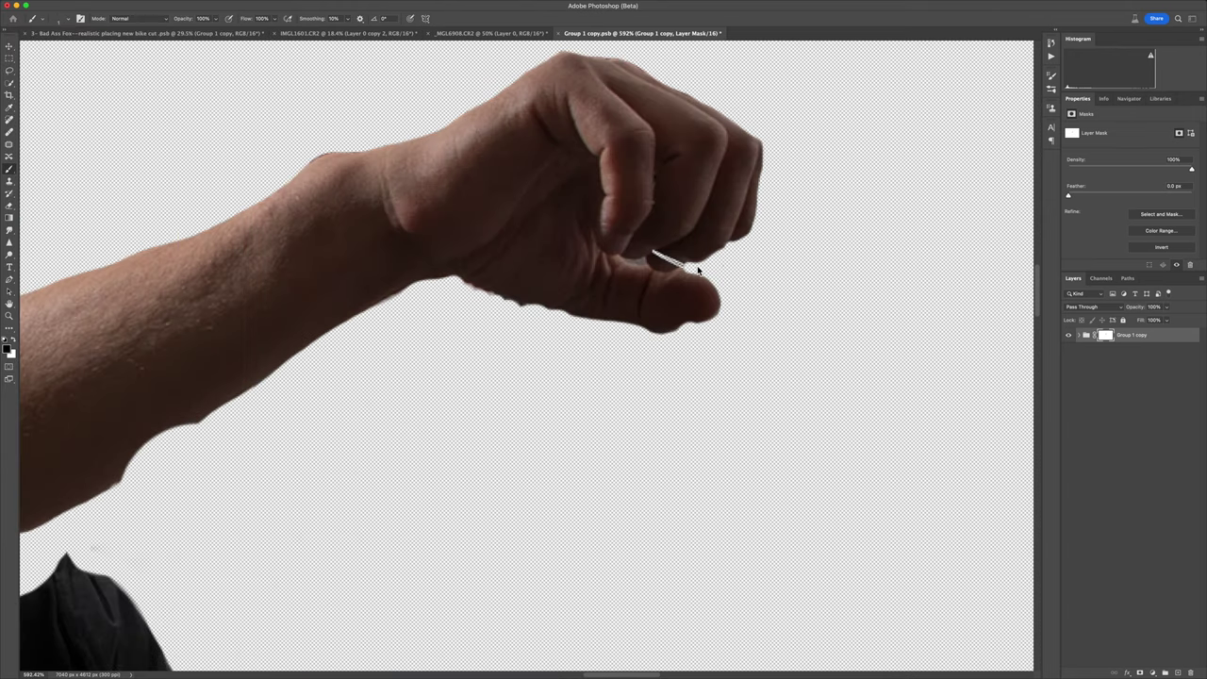
pyautogui.press('F5')
pyautogui.hotkey('ctrl', 'z')
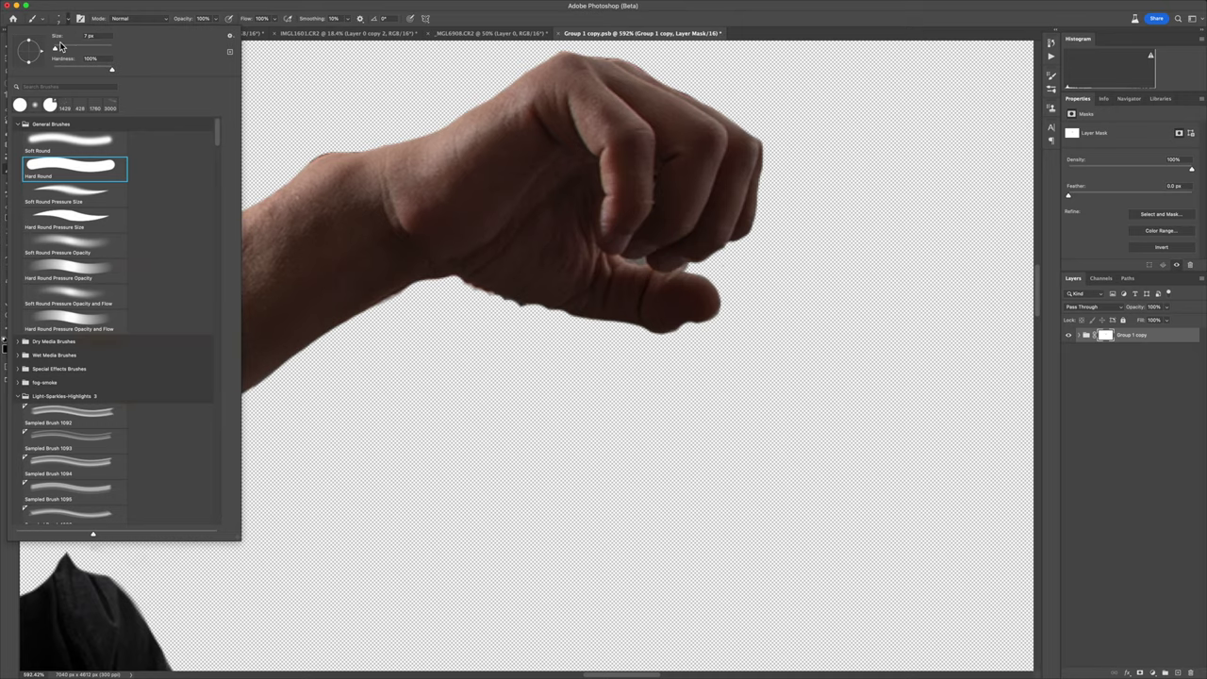
pyautogui.press('F5')
pyautogui.press('j')
pyautogui.hscroll(-5, 298, 487)
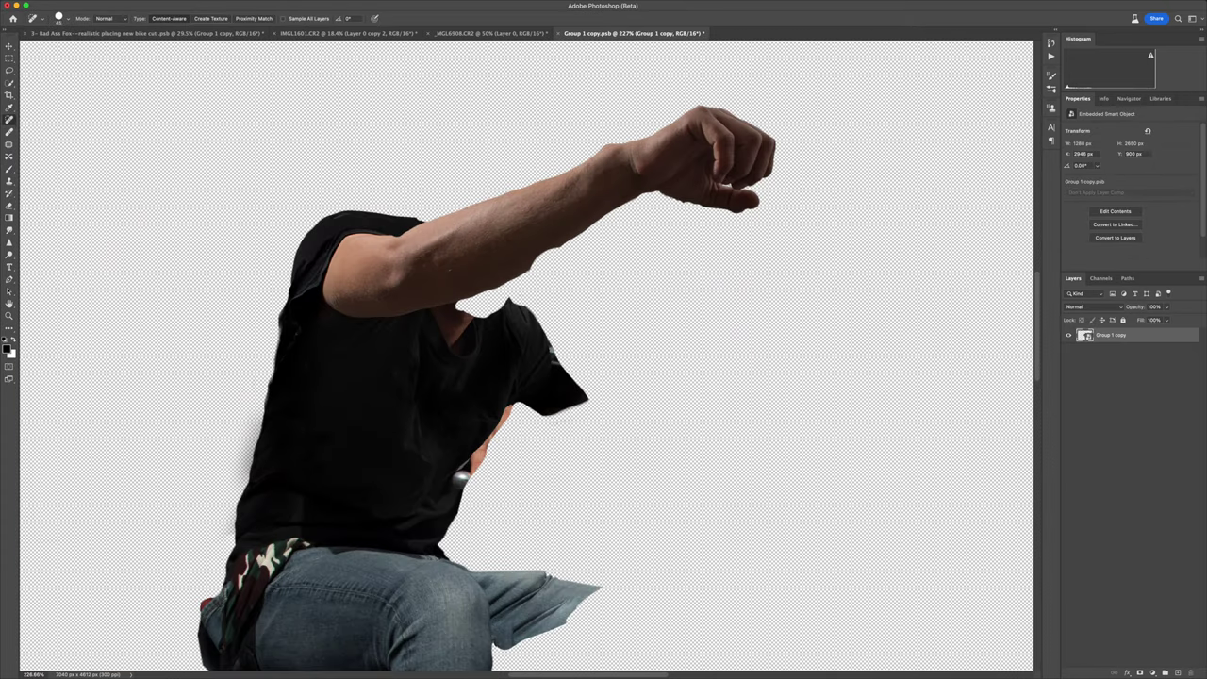
pyautogui.press('b')
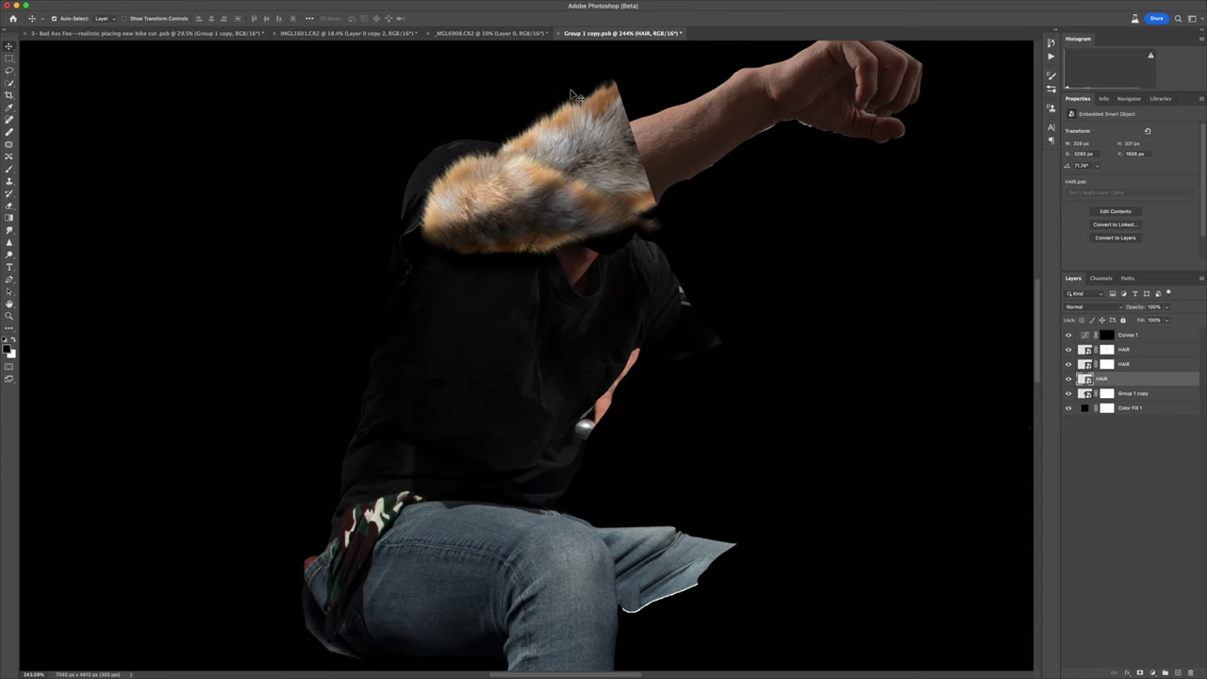
# Step: Reshape the fur copy along the forearm, commit it, and mask the top HAIR layer
pyautogui.moveTo(563, 94); pyautogui.dragTo(622, 114)
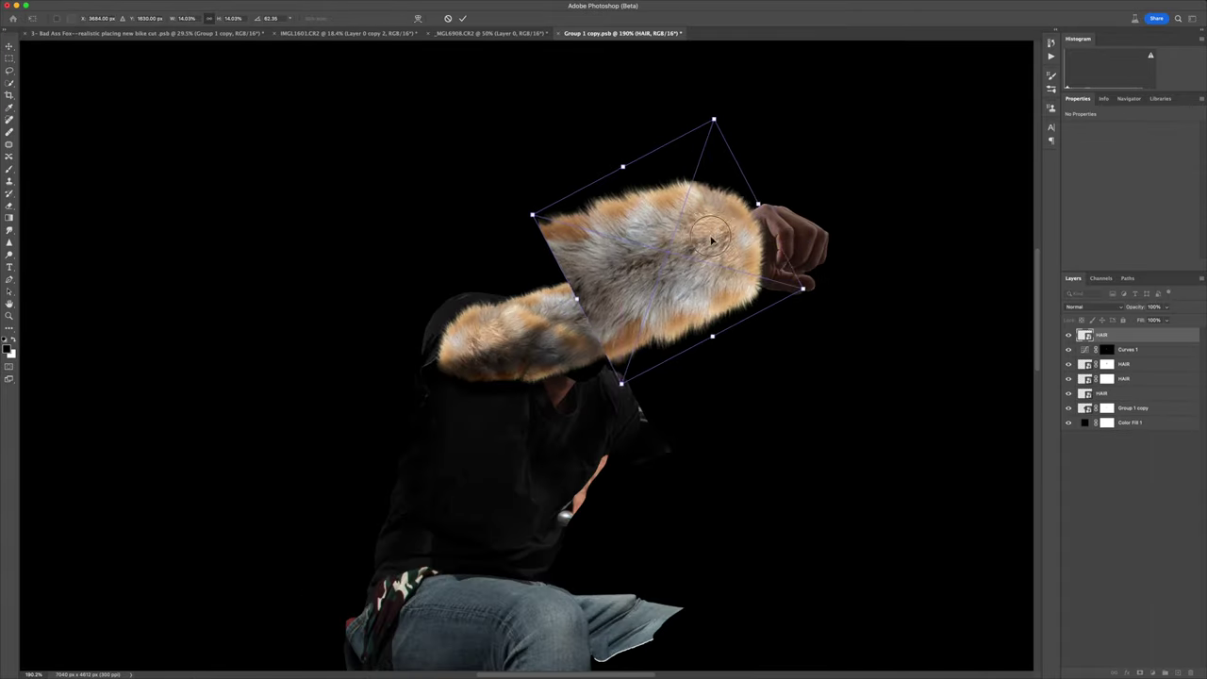
pyautogui.moveTo(712, 241); pyautogui.dragTo(660, 273)
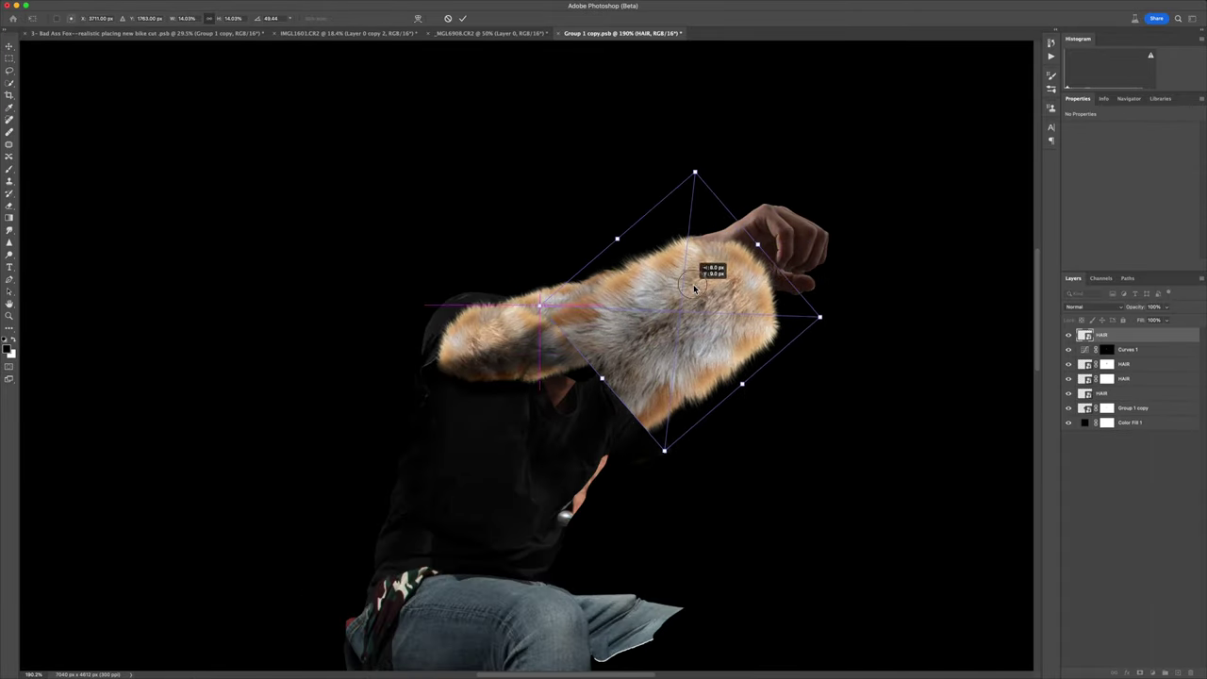
pyautogui.moveTo(687, 377)
pyautogui.mouseDown()
pyautogui.moveTo(642, 203)
pyautogui.moveTo(510, 385)
pyautogui.mouseUp()
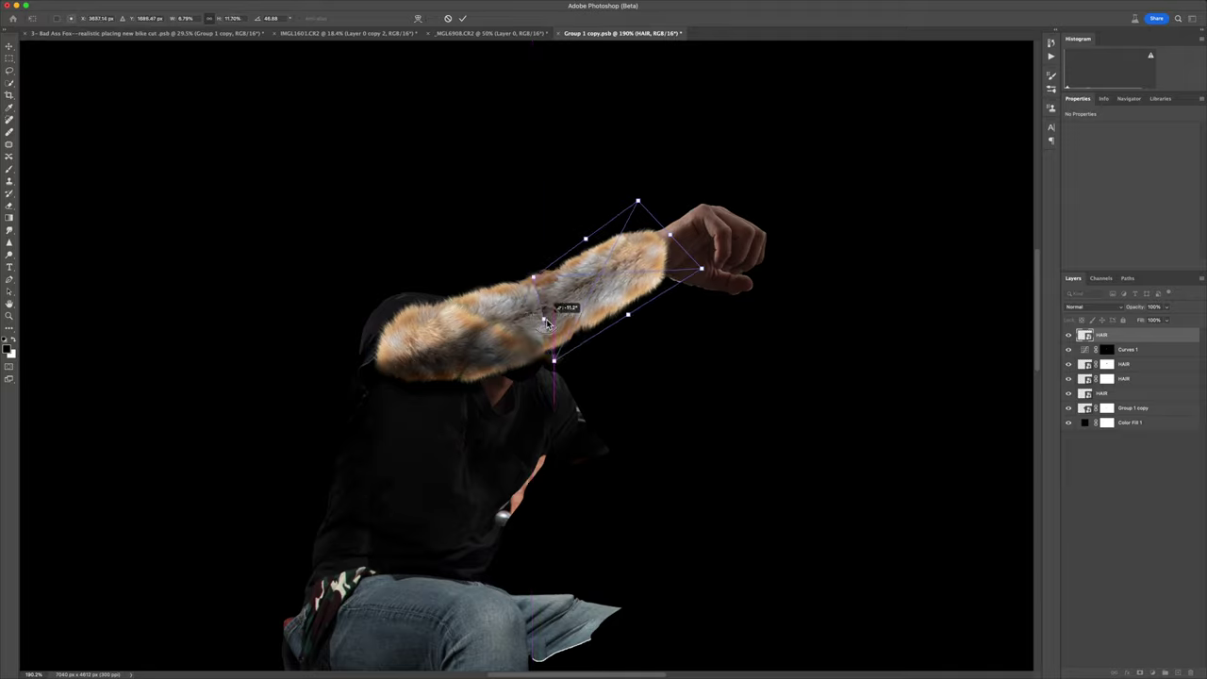
pyautogui.click(462, 18)
pyautogui.press('b')
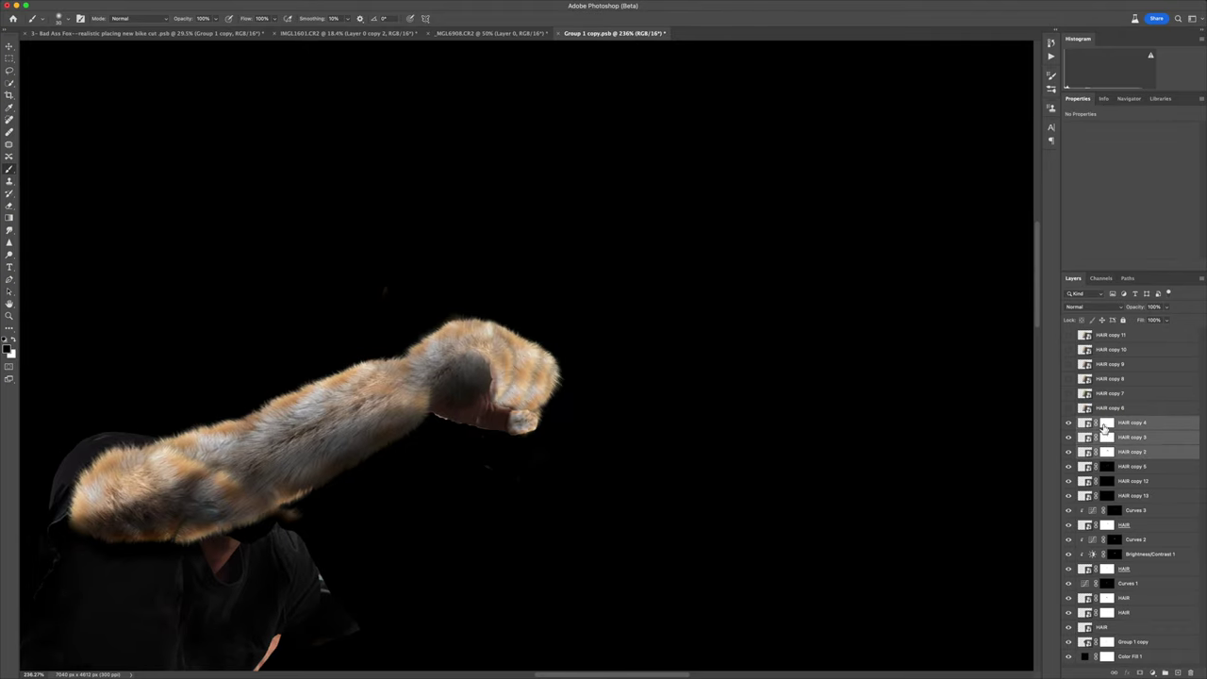
# Step: Step through the fur layers to select HAIR copy 3
pyautogui.hotkey('alt', ']')
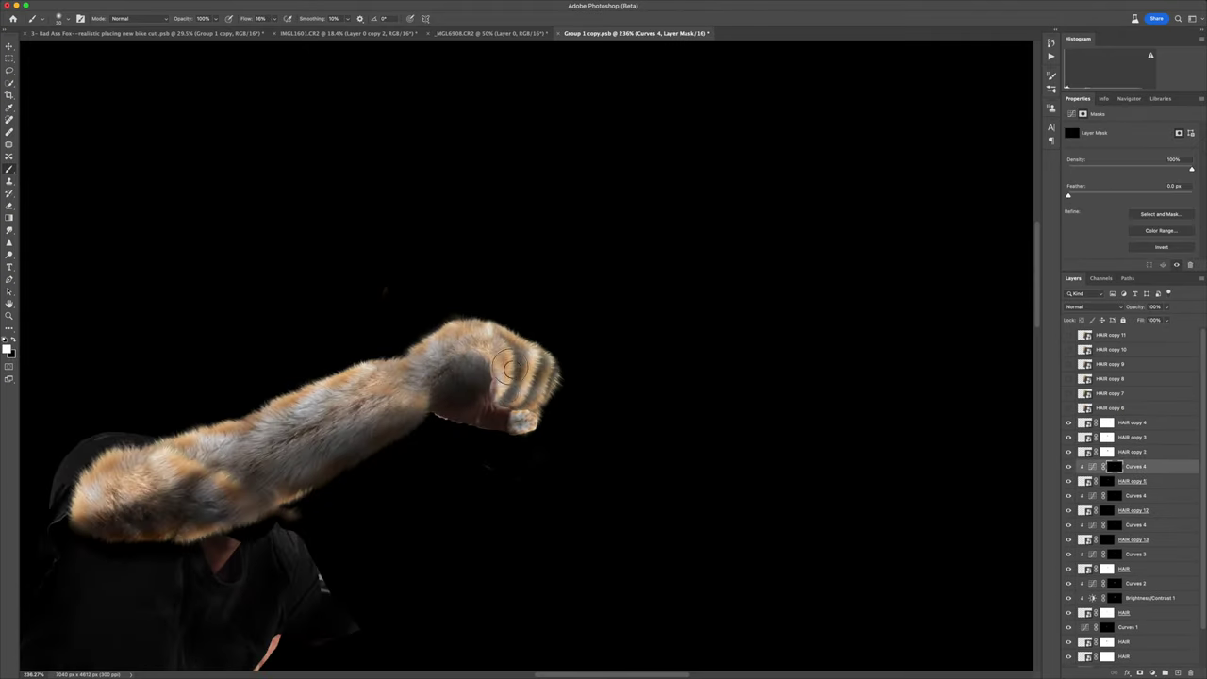
pyautogui.hotkey('alt', ']')
pyautogui.hotkey('alt', ']')
pyautogui.hotkey('alt', '[')
pyautogui.hotkey('alt', '[')
pyautogui.hscroll(-3, 566, 377)
pyautogui.hotkey('alt', ']')
pyautogui.hotkey('alt', ']')
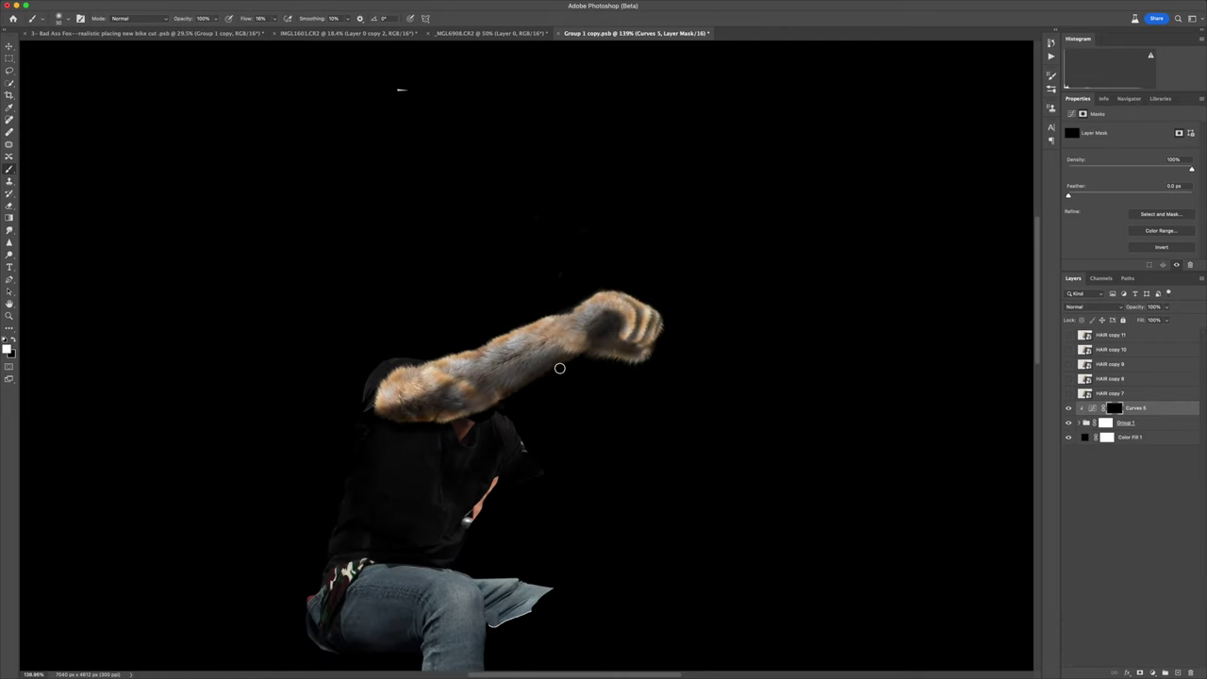
# Step: Check the fur in grayscale and warp the fox arm toward the handlebar with a 5 x 5 mesh
pyautogui.hotkey('ctrl', 'alt', 'shift', 'b')
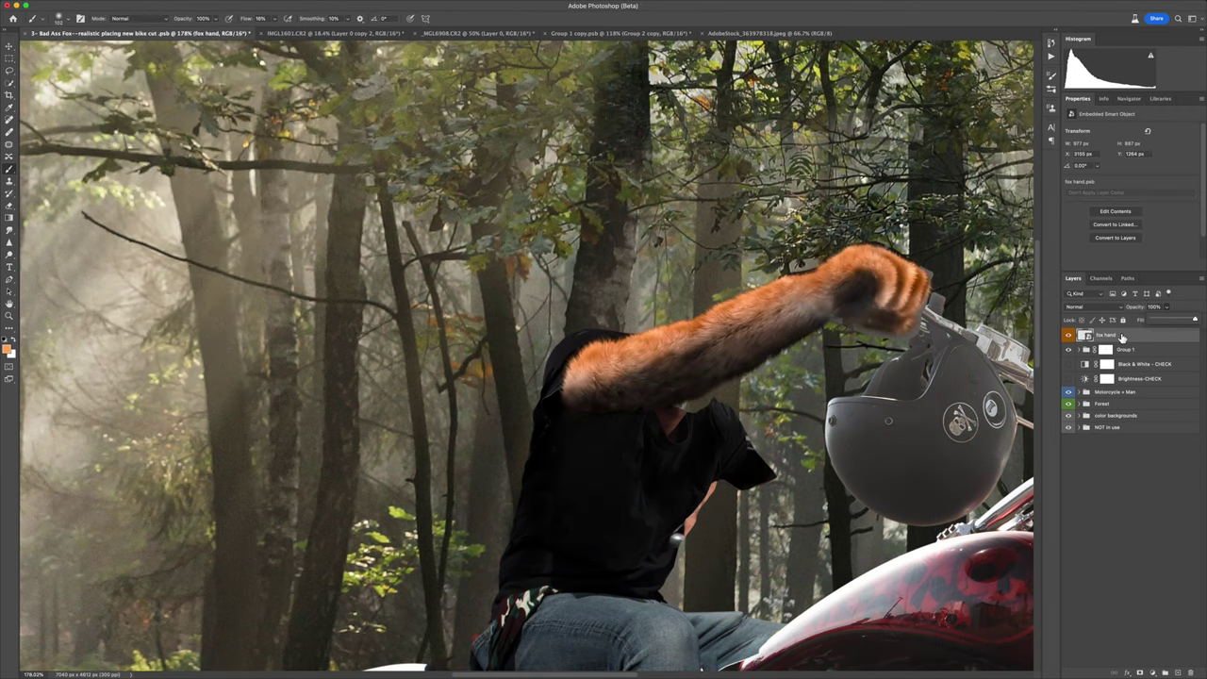
pyautogui.click(163, 44)
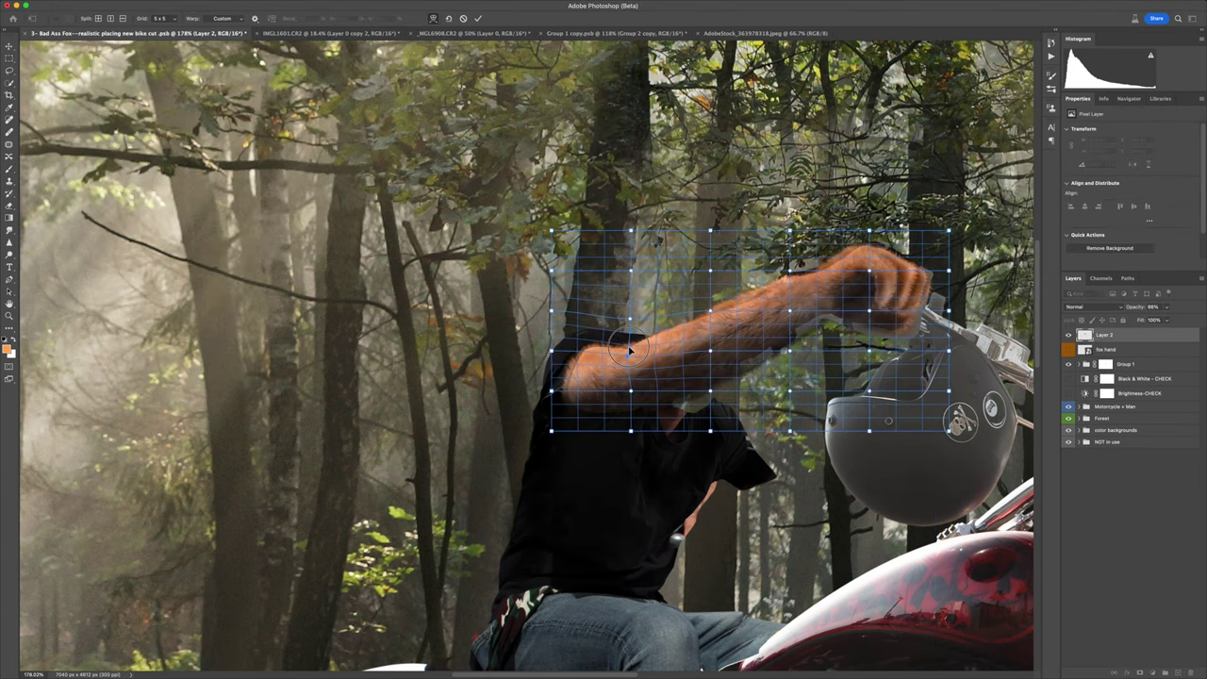
pyautogui.moveTo(614, 356); pyautogui.dragTo(808, 338)
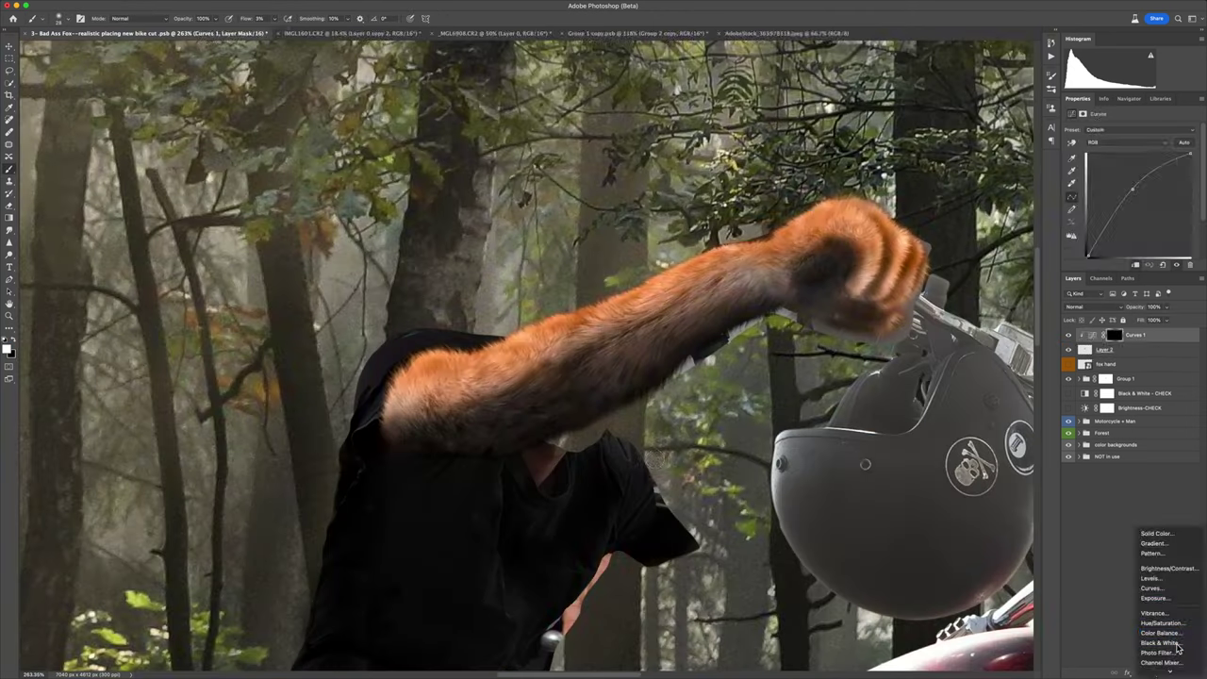
pyautogui.click(1176, 645)
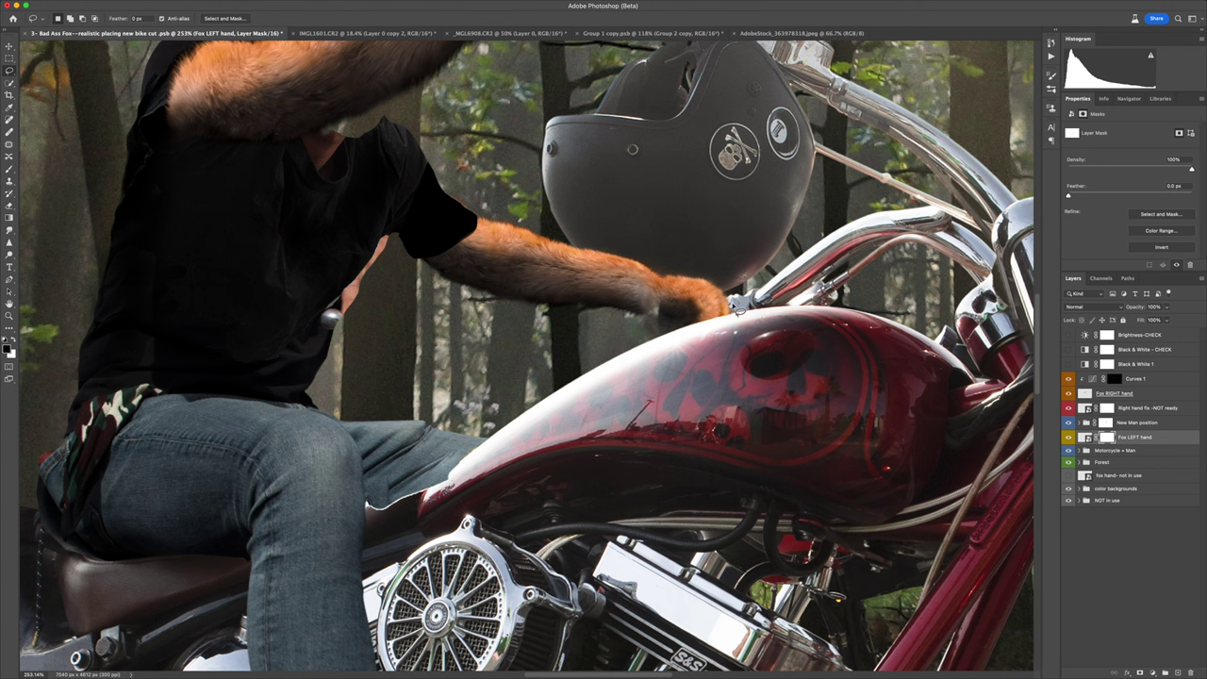
# Step: Flip a copy of the fox arm horizontally and place it over the tank, one layer down
pyautogui.press('Delete')
pyautogui.press('b')
pyautogui.hotkey('ctrl', 'z')
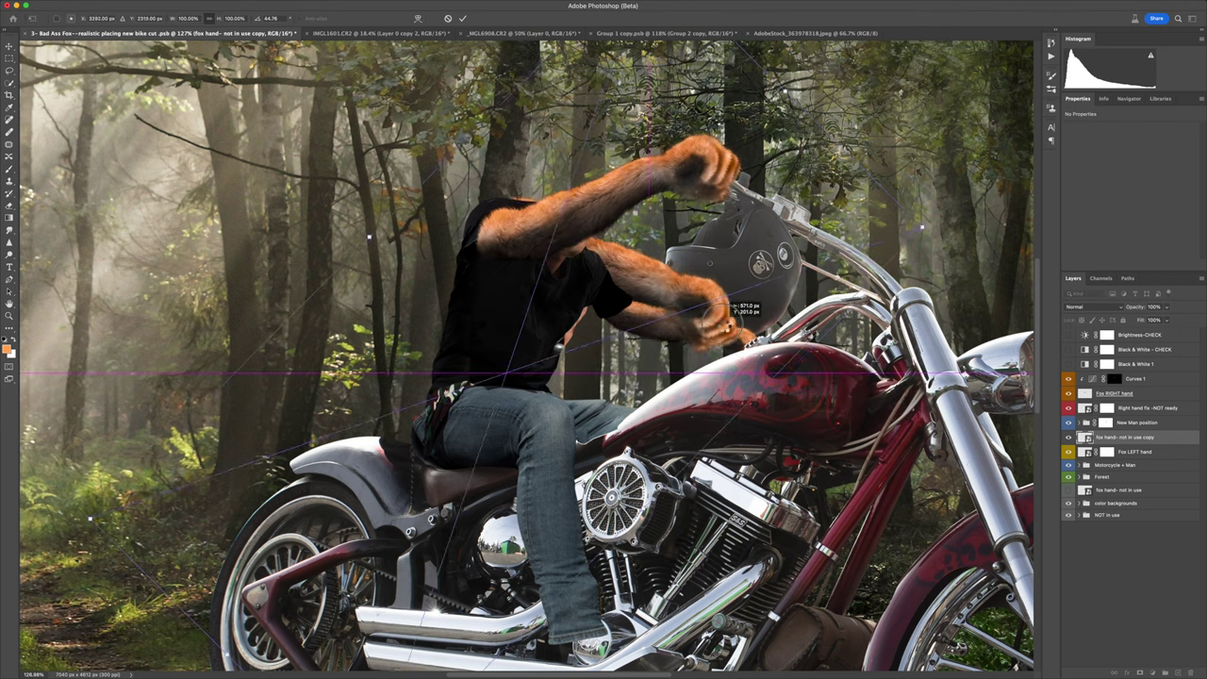
pyautogui.rightClick(751, 344)
pyautogui.click(821, 545)
pyautogui.moveTo(906, 283); pyautogui.dragTo(787, 311)
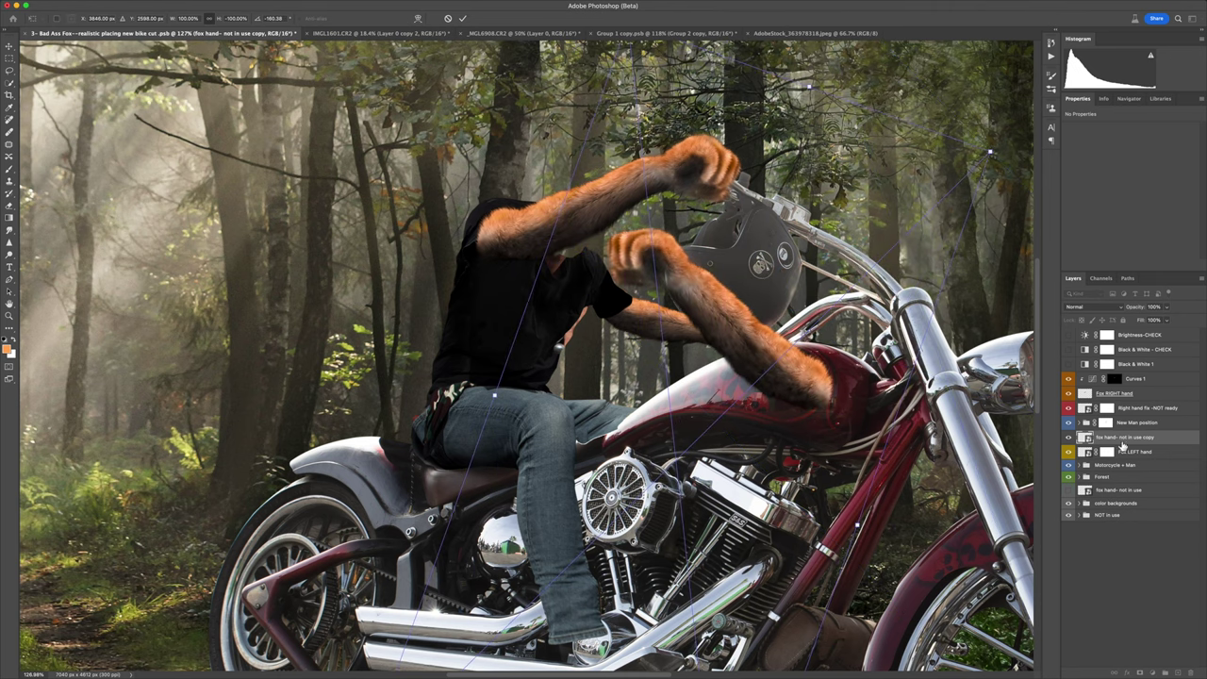
pyautogui.press('Return')
pyautogui.hotkey('ctrl', '[')
# Step: Group the Fox LEFT hand layer, bend it slightly with a warp, and refine the handlebar selection
pyautogui.scroll(5, 764, 368)
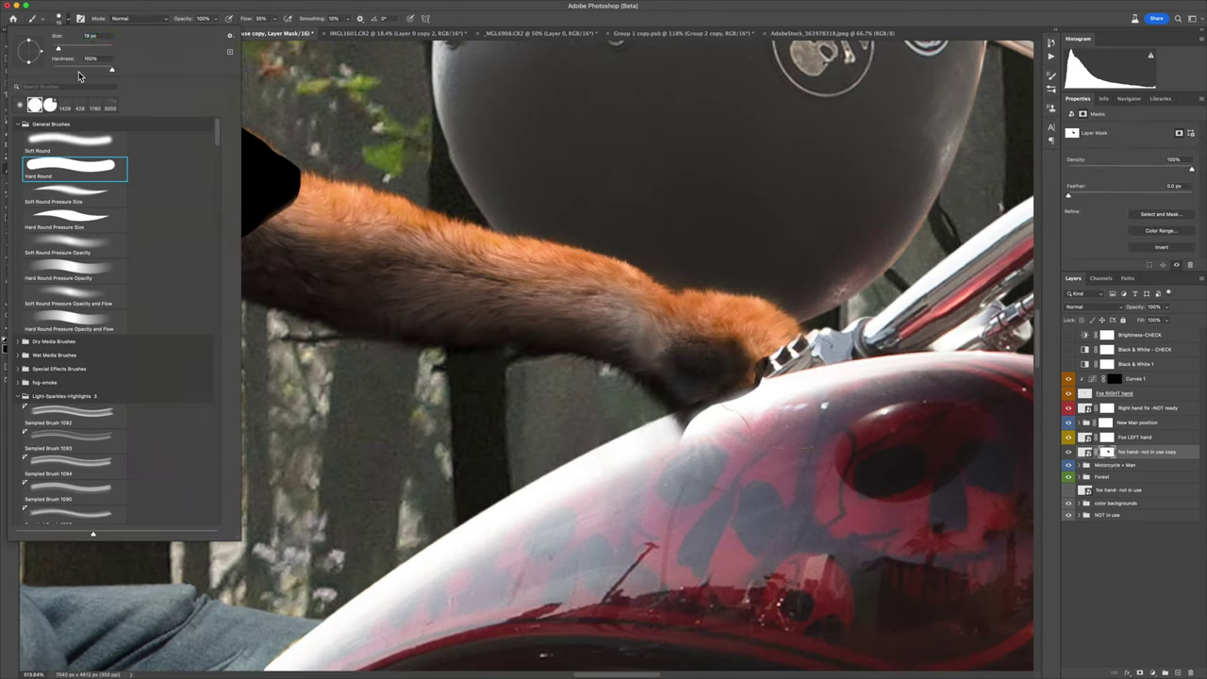
pyautogui.hscroll(-3, 764, 368)
pyautogui.keyDown('shift'); pyautogui.click(1085, 438); pyautogui.keyUp('shift')
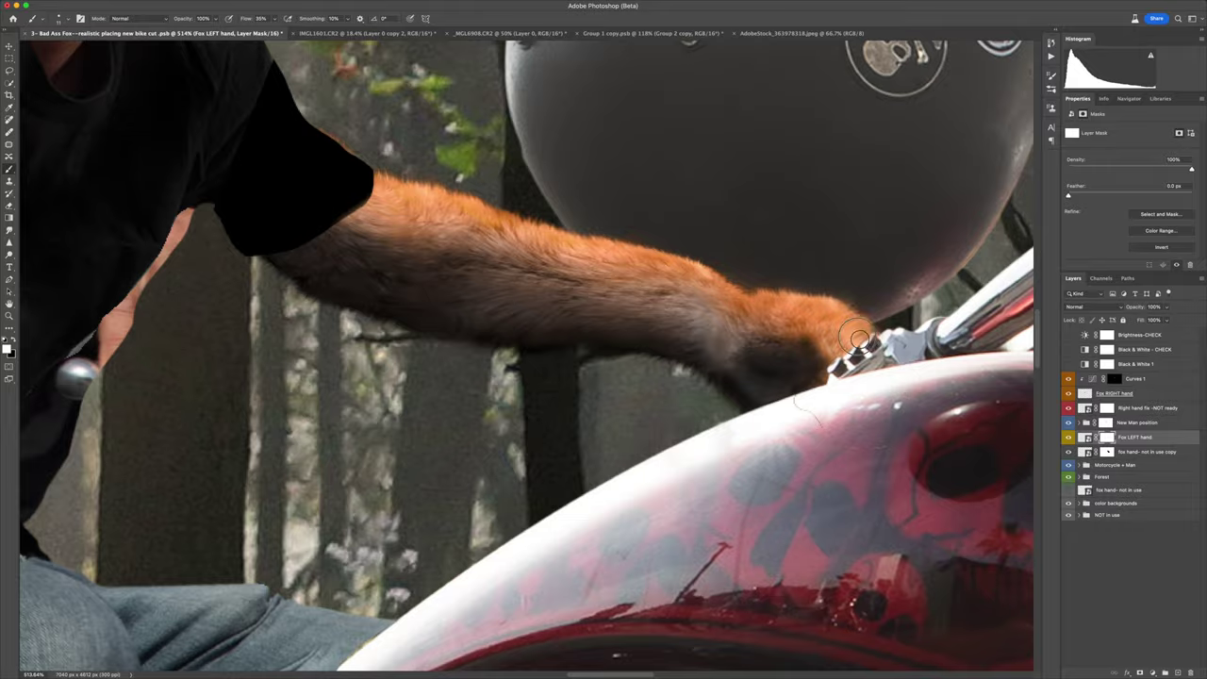
pyautogui.hotkey('ctrl', '0')
pyautogui.hotkey('ctrl', 'g')
pyautogui.hotkey('ctrl', 't')
pyautogui.moveTo(863, 421); pyautogui.dragTo(848, 412)
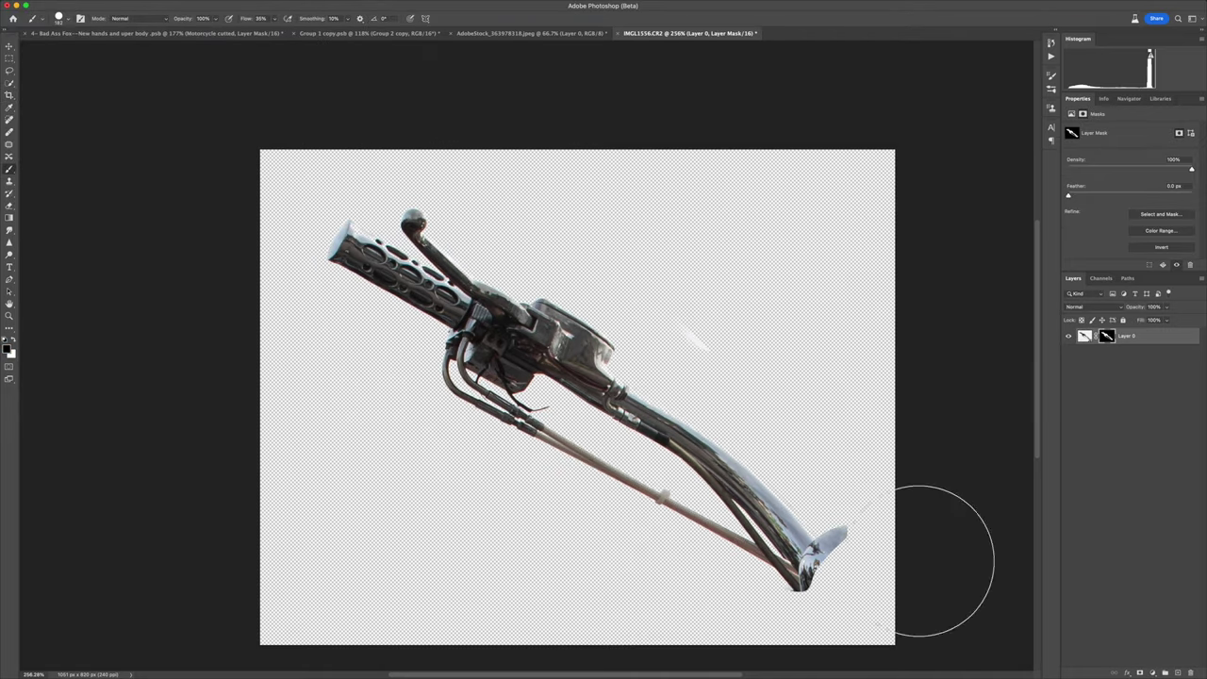
pyautogui.hotkey('ctrl', 'alt', 'r')
# Step: Turn the refined selection into a handlebar mask and pick a smaller brush
pyautogui.press('Return')
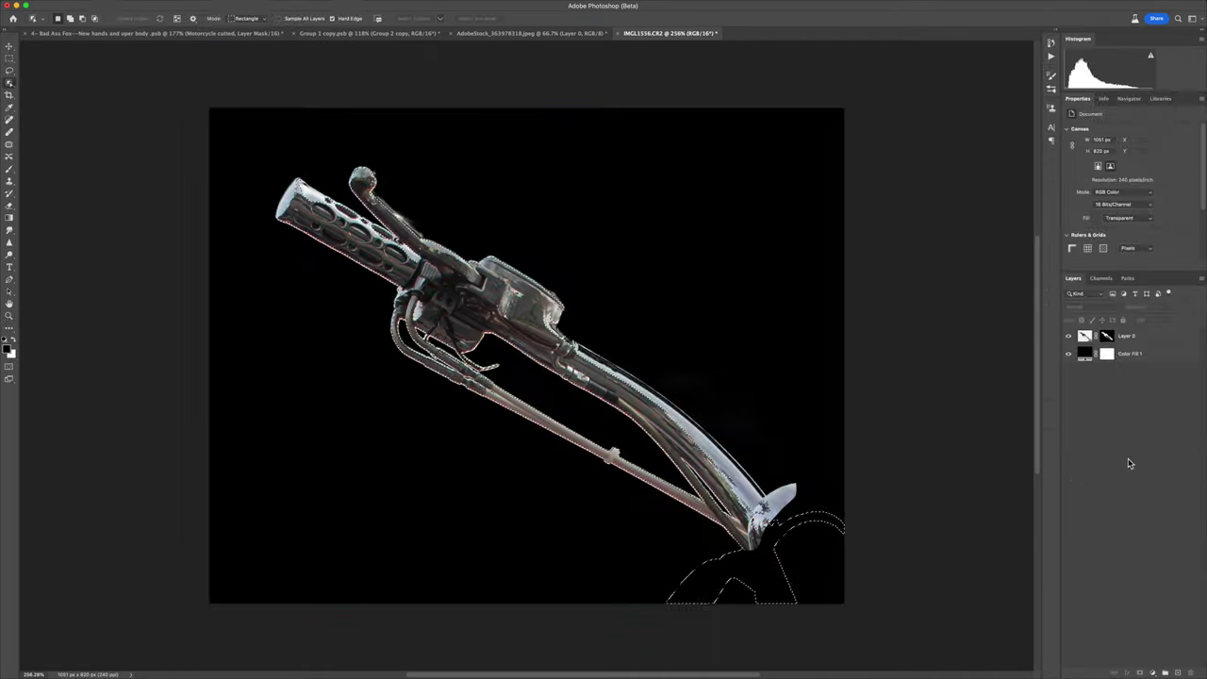
pyautogui.scroll(3, 766, 458)
pyautogui.click(1153, 672)
pyautogui.press('b')
pyautogui.rightClick(414, 366)
pyautogui.press('Escape')
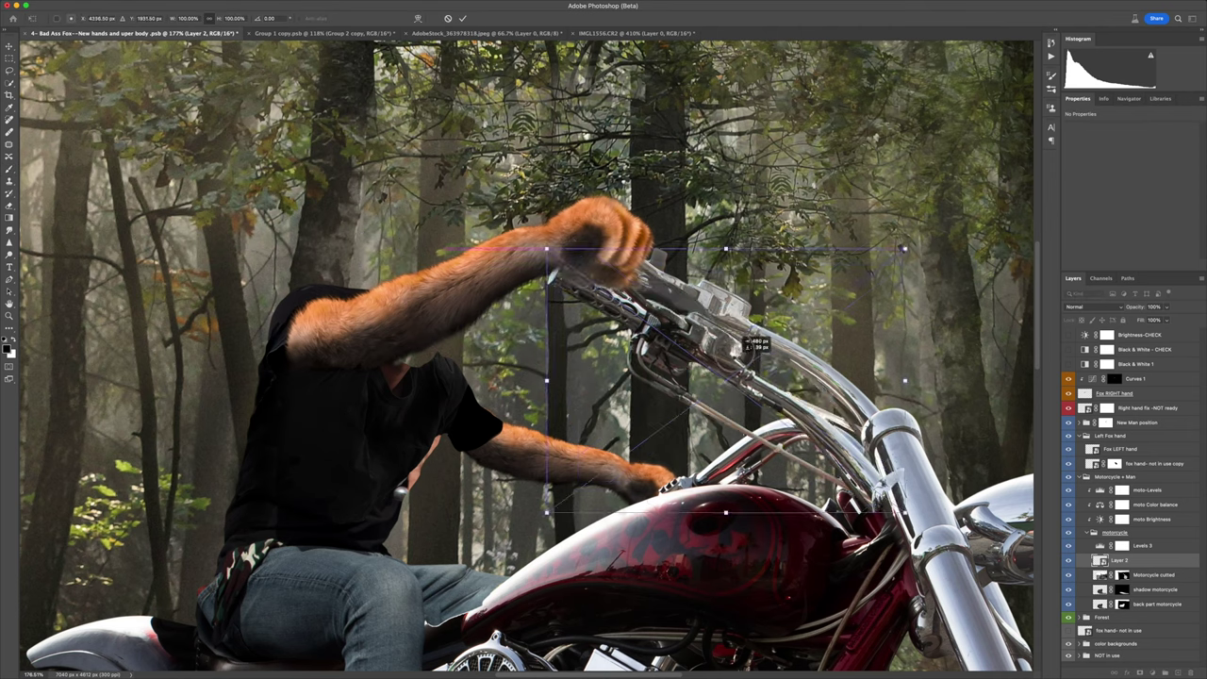
# Step: Position the pasted handlebar over the fox's raised hand and add a layer mask
pyautogui.moveTo(749, 347)
pyautogui.mouseDown()
pyautogui.moveTo(924, 431)
pyautogui.moveTo(878, 436)
pyautogui.mouseUp()
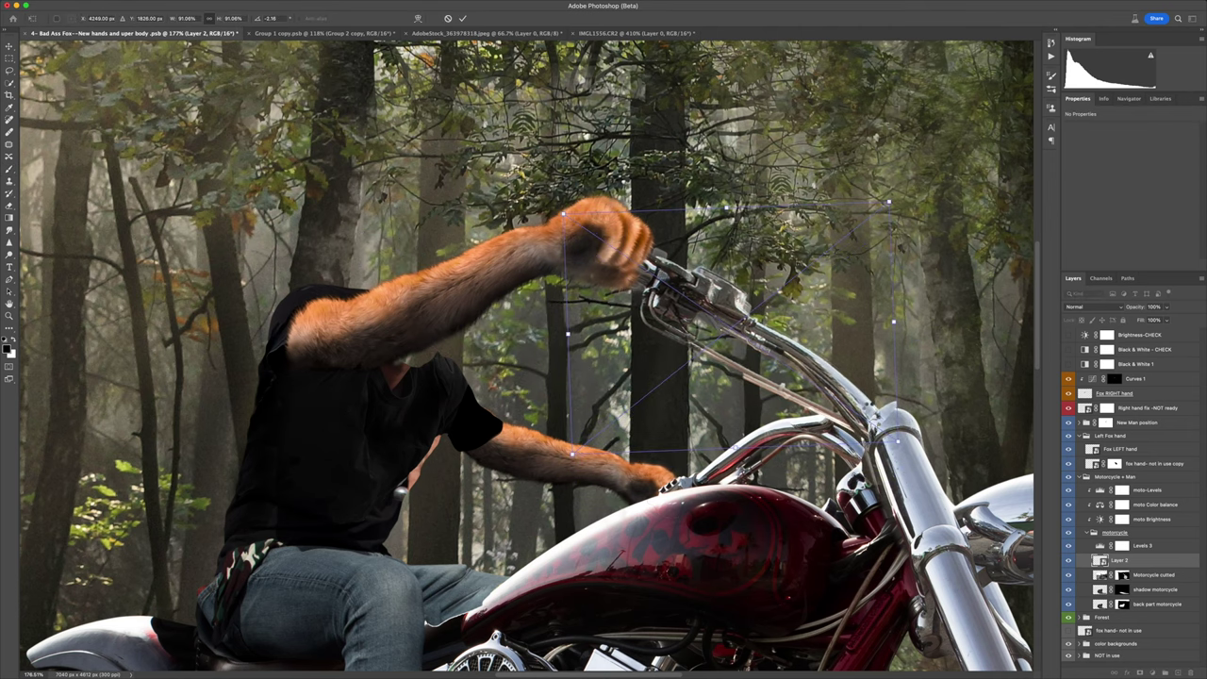
pyautogui.press('Return')
pyautogui.click(1153, 673)
pyautogui.scroll(2, 890, 439)
pyautogui.hotkey('alt', '[')
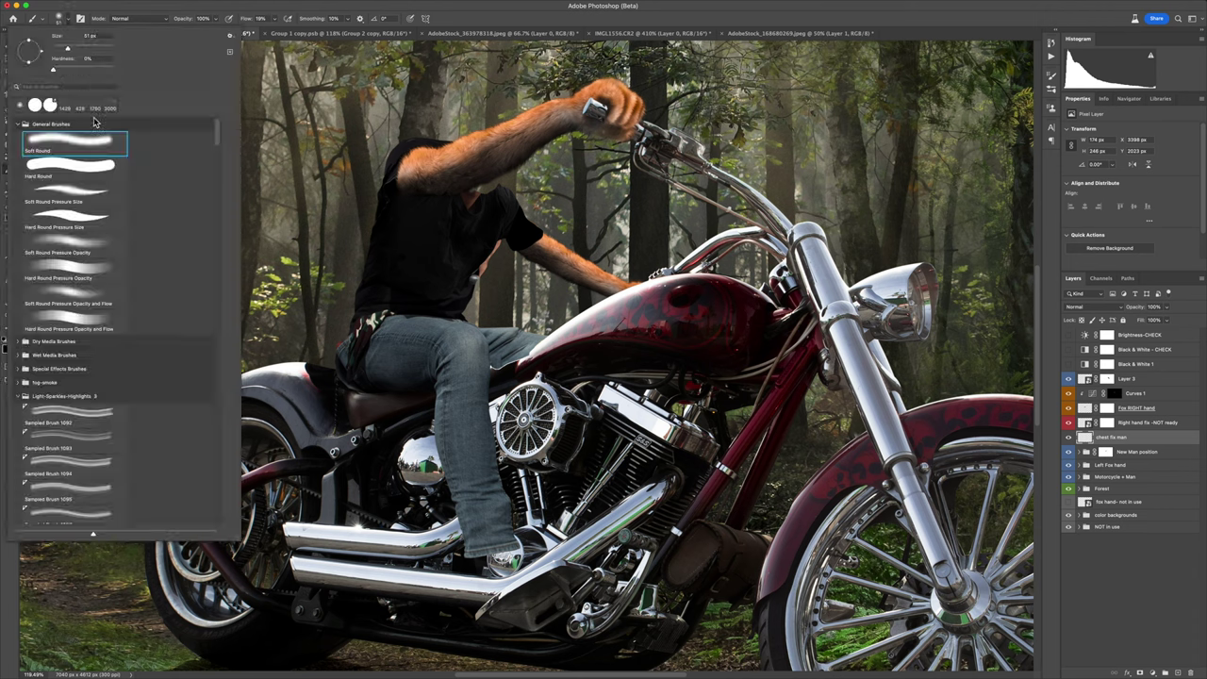
# Step: Duplicate the rider layer and warp the copy to reshape the torso
pyautogui.press('Return')
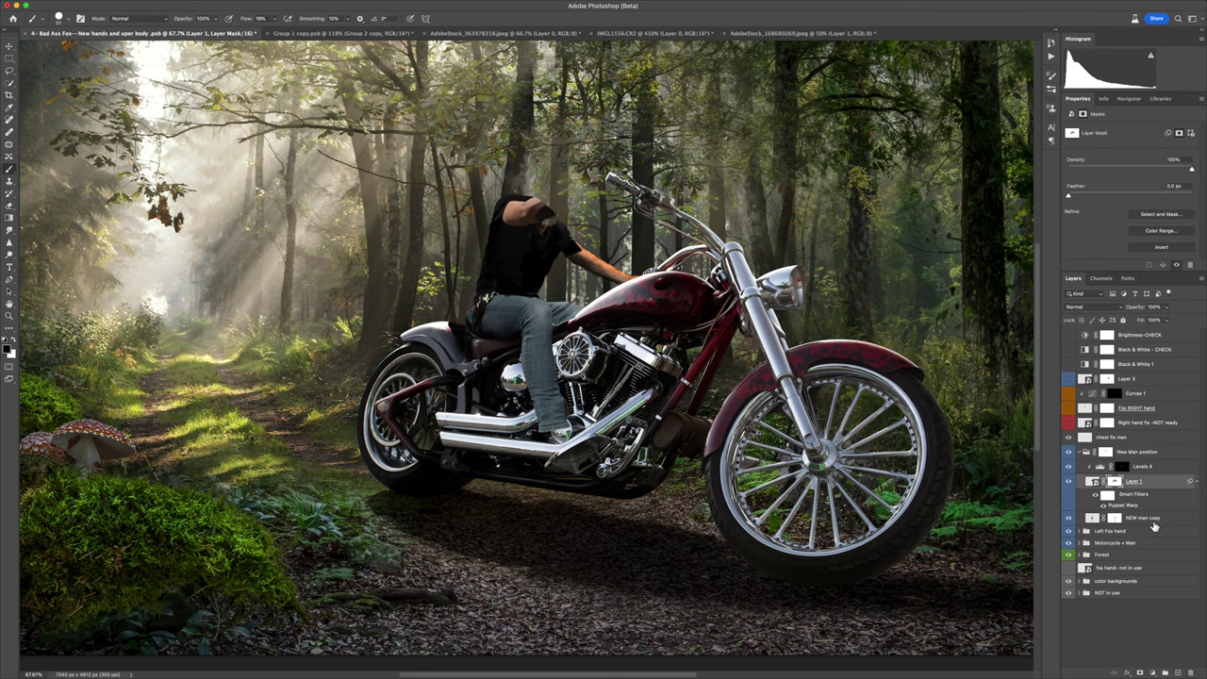
pyautogui.hotkey('ctrl', 'j')
pyautogui.hotkey('ctrl', 't')
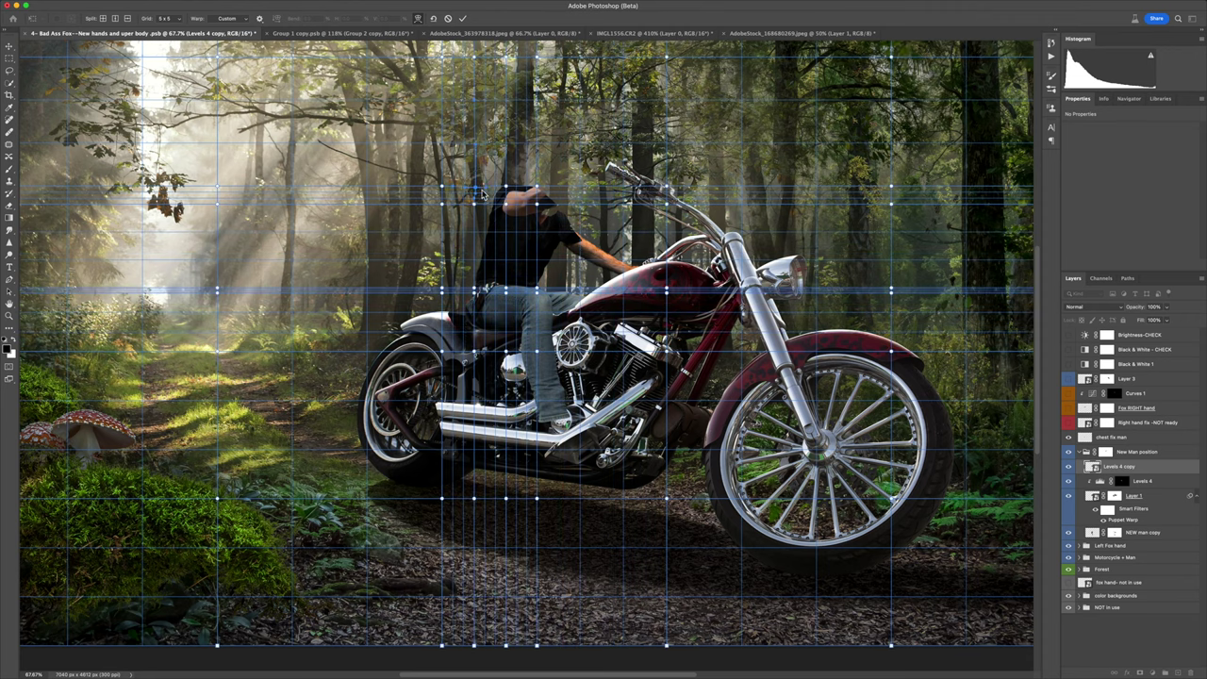
pyautogui.press('Return')
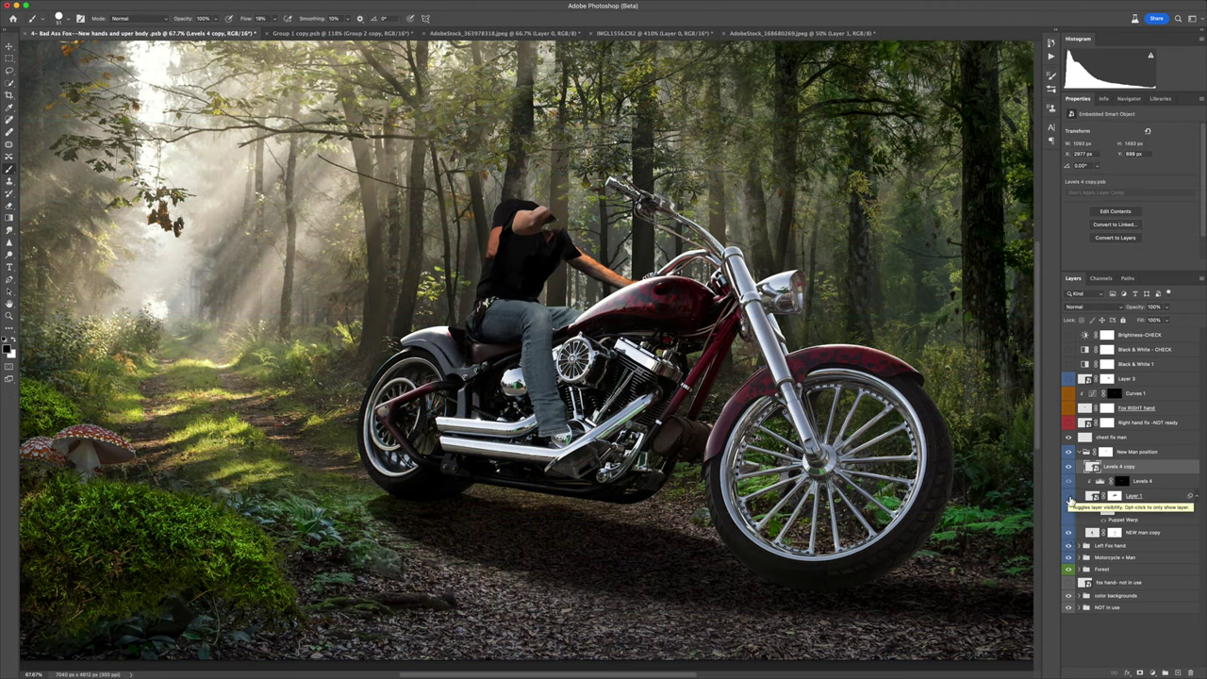
pyautogui.click(1087, 558)
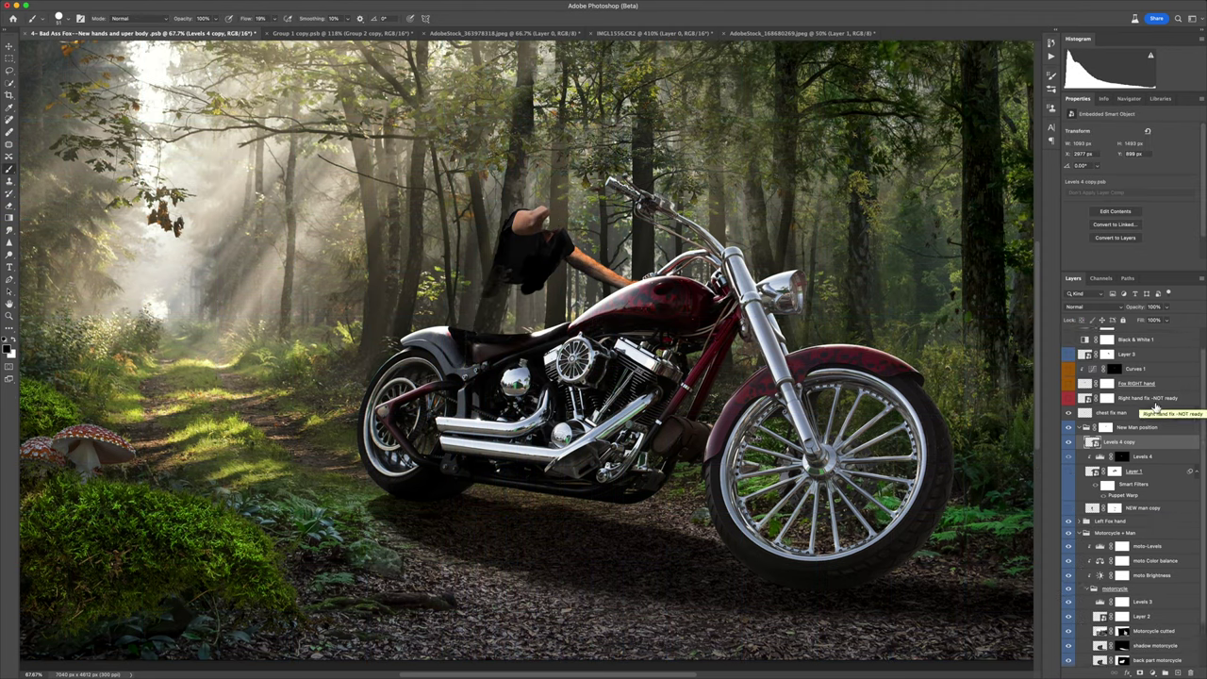
pyautogui.hotkey('ctrl', 't')
pyautogui.moveTo(589, 226); pyautogui.dragTo(573, 229)
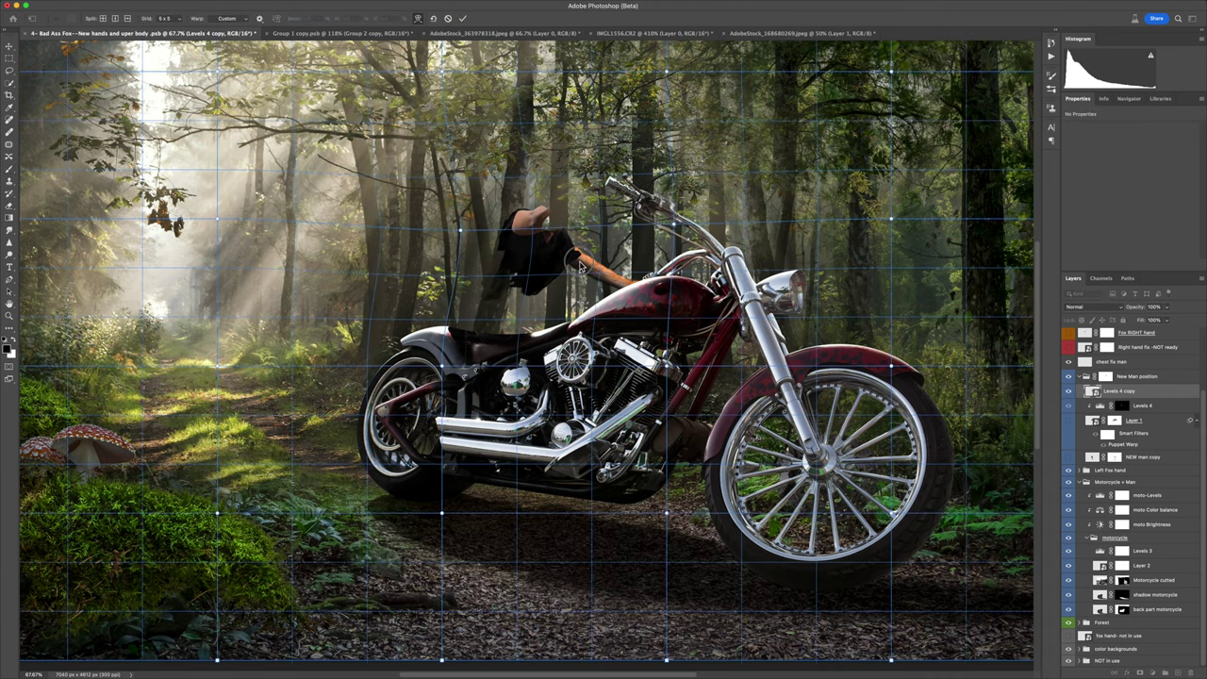
pyautogui.press('Return')
pyautogui.press('b')
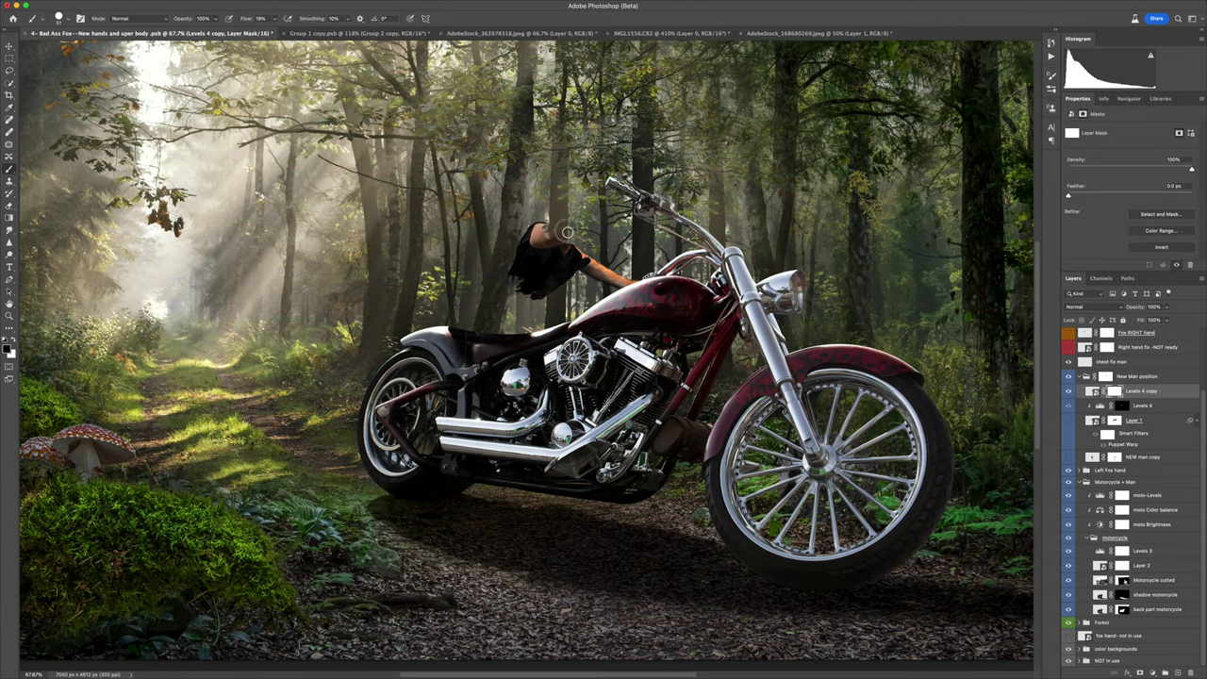
# Step: Collapse the Motorcycle + Man group and show the NEW man copy with its mask targeted
pyautogui.keyDown('ctrl'); pyautogui.click(568, 232); pyautogui.keyUp('ctrl')
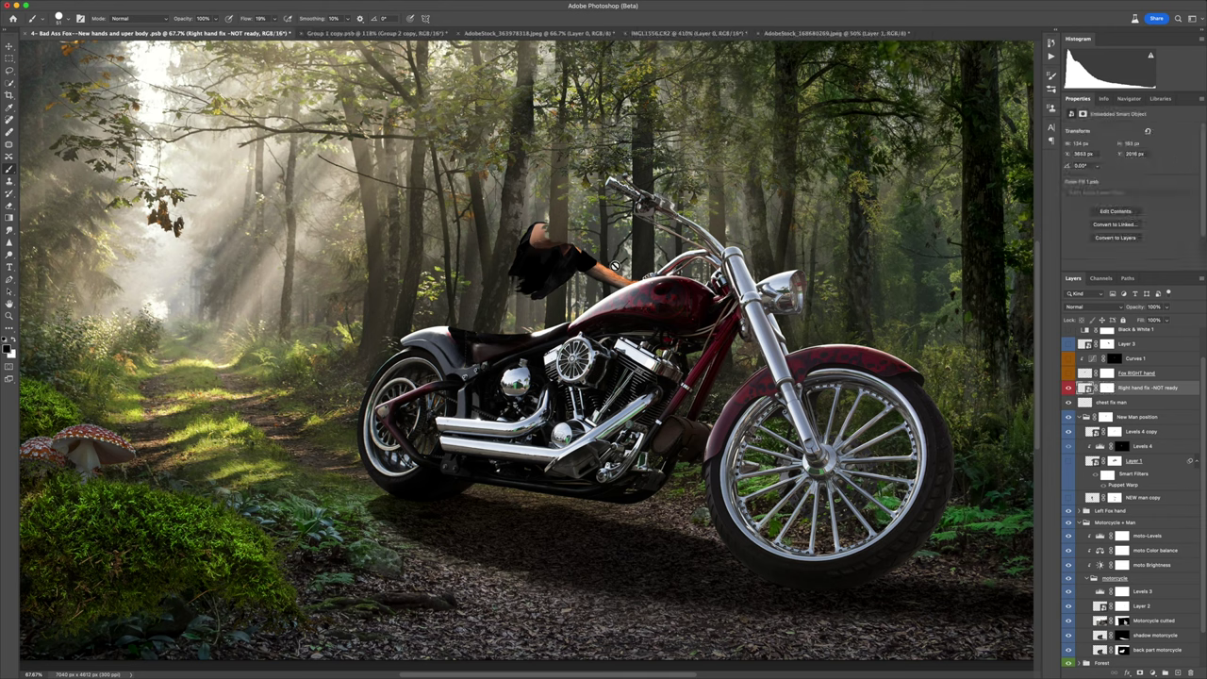
pyautogui.click(1086, 522)
pyautogui.click(1069, 532)
pyautogui.click(1115, 532)
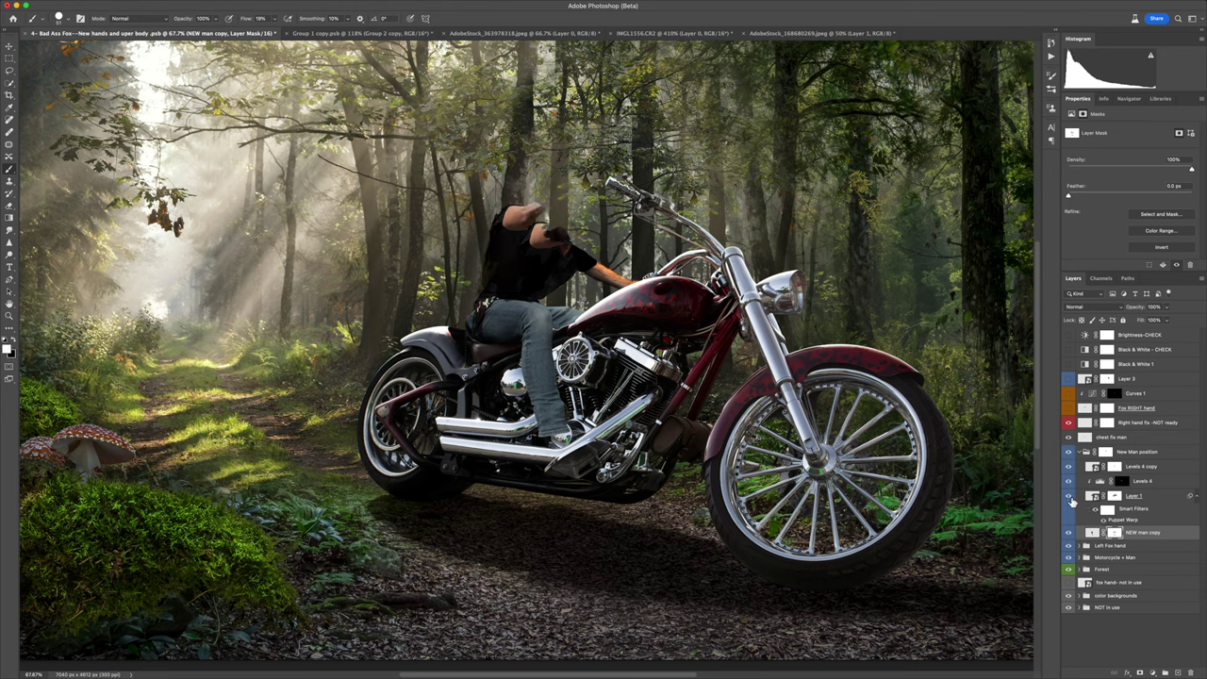
# Step: Transform Layer 1's upper body and show and select the Fox RIGHT hand layer
pyautogui.click(1132, 496)
pyautogui.hotkey('ctrl', 't')
pyautogui.press('Return')
pyautogui.click(9, 174)
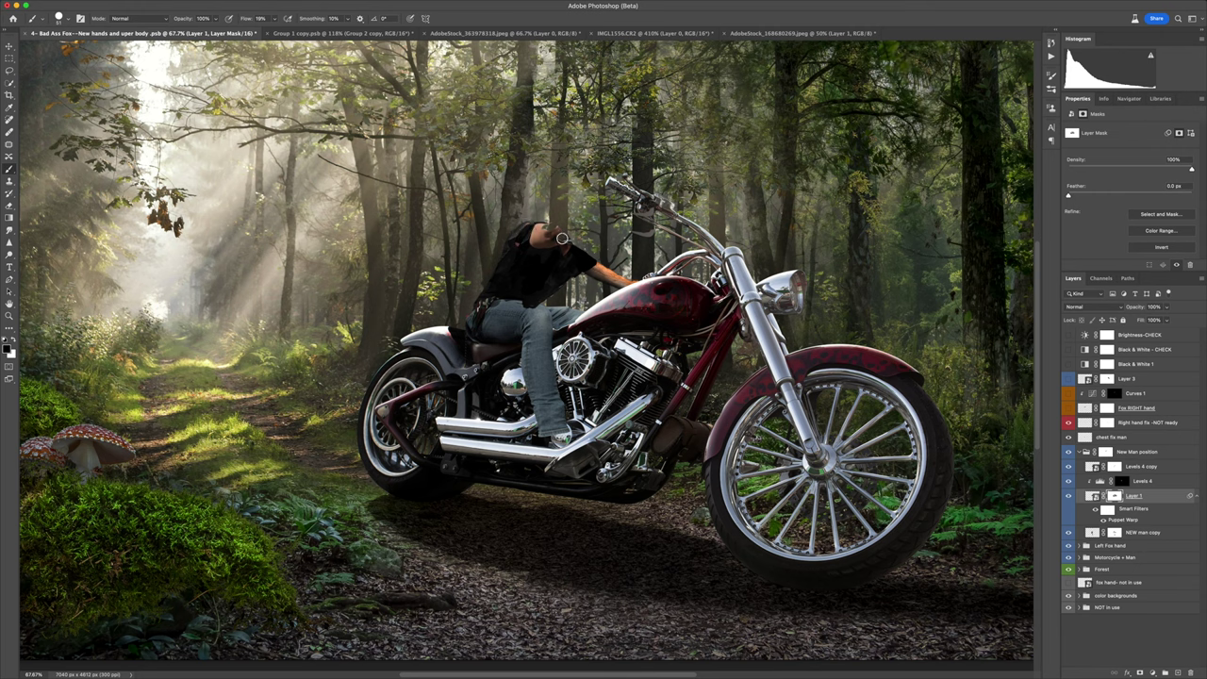
pyautogui.click(600, 185)
pyautogui.click(553, 229)
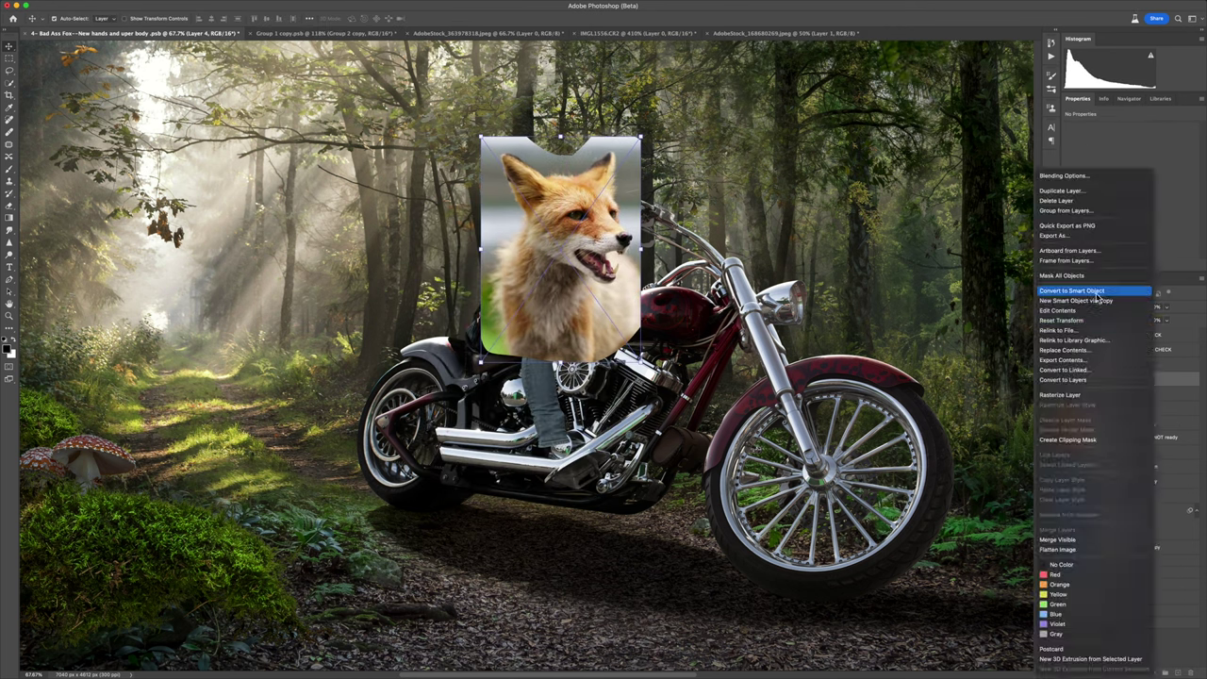
# Step: Convert the fox photo to a smart object and test a rotation, then cancel it
pyautogui.click(1097, 298)
pyautogui.hotkey('ctrl', 't')
pyautogui.moveTo(651, 141); pyautogui.dragTo(613, 233)
pyautogui.press('Escape')
# Step: Mask away the fox photo's background around the head
pyautogui.click(1094, 408)
pyautogui.hotkey('ctrl', 't')
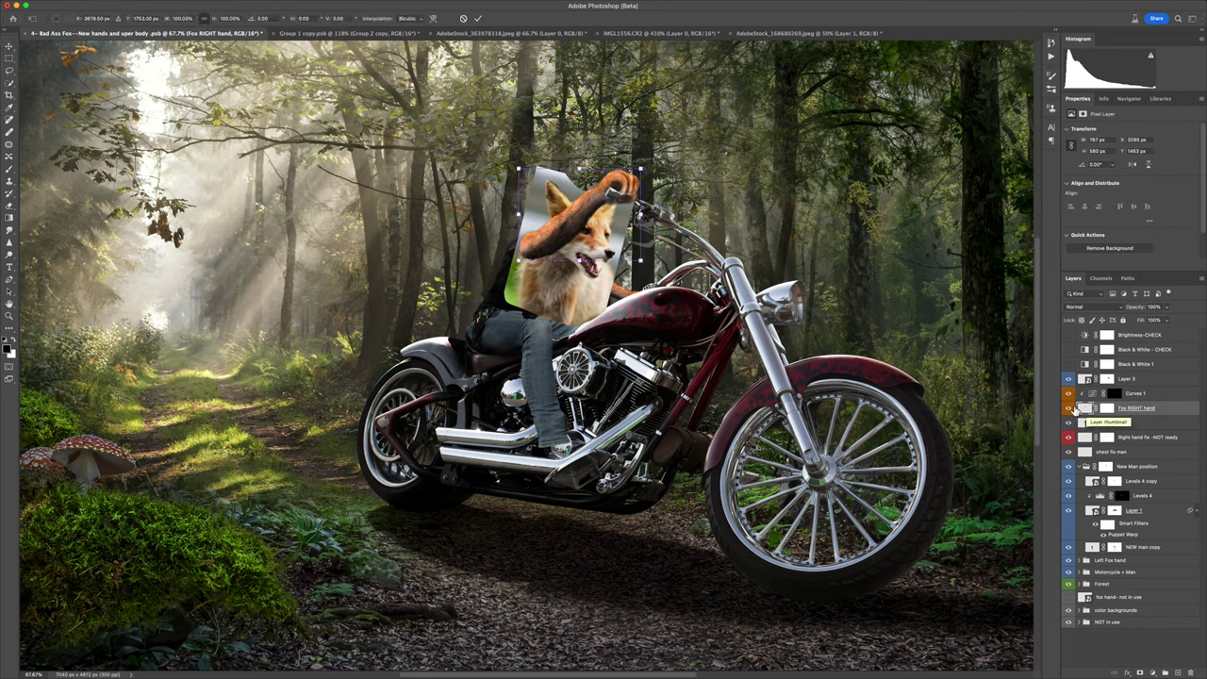
pyautogui.click(1076, 424)
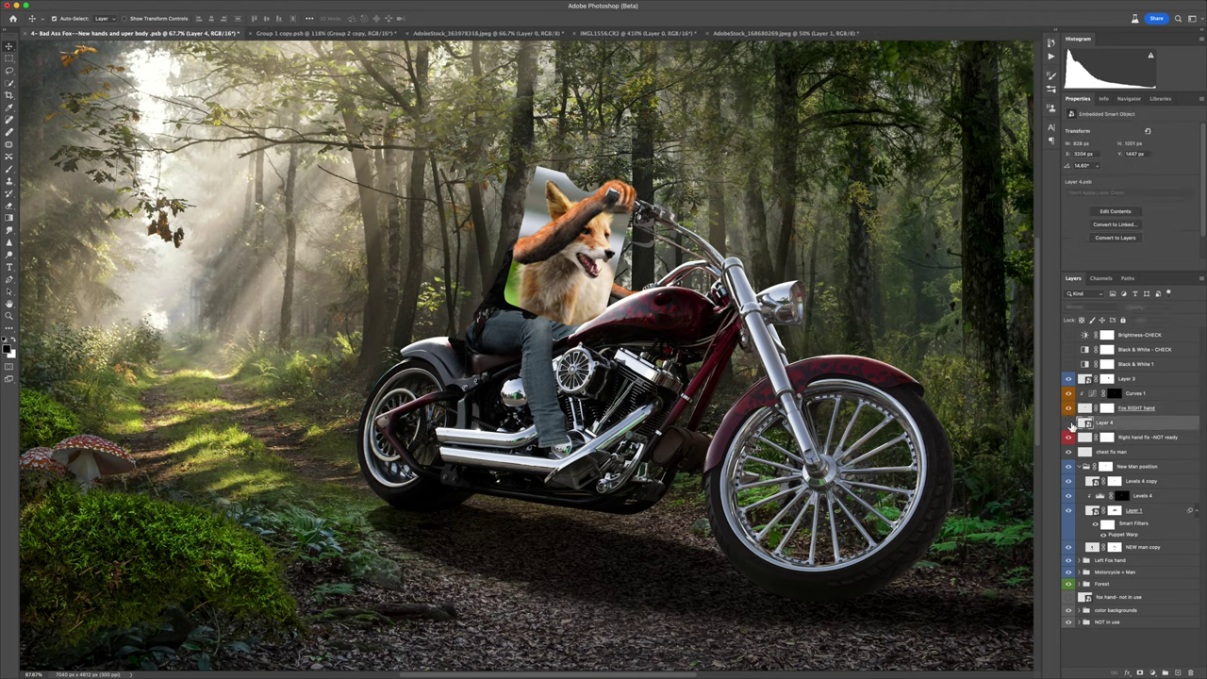
pyautogui.write('fox face')
pyautogui.moveTo(515, 288); pyautogui.dragTo(618, 269)
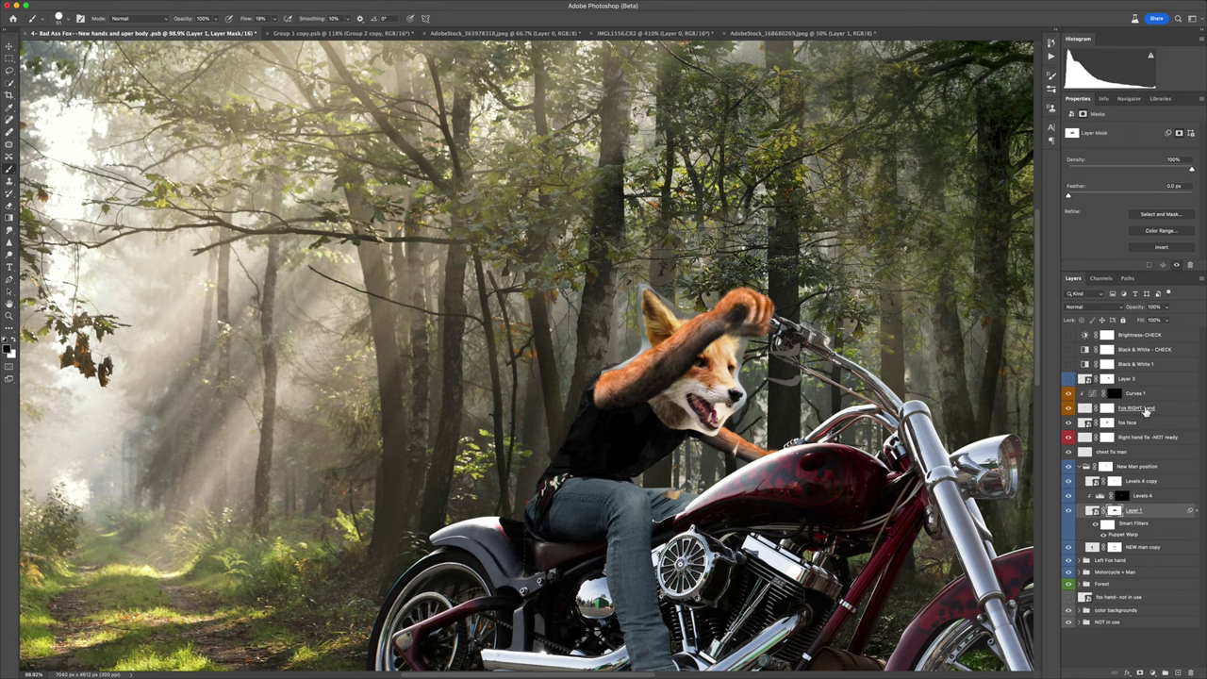
# Step: Give the Fox RIGHT hand a slightly warmer Hue/Saturation shift, then select the fox face
pyautogui.click(1137, 408)
pyautogui.click(1164, 673)
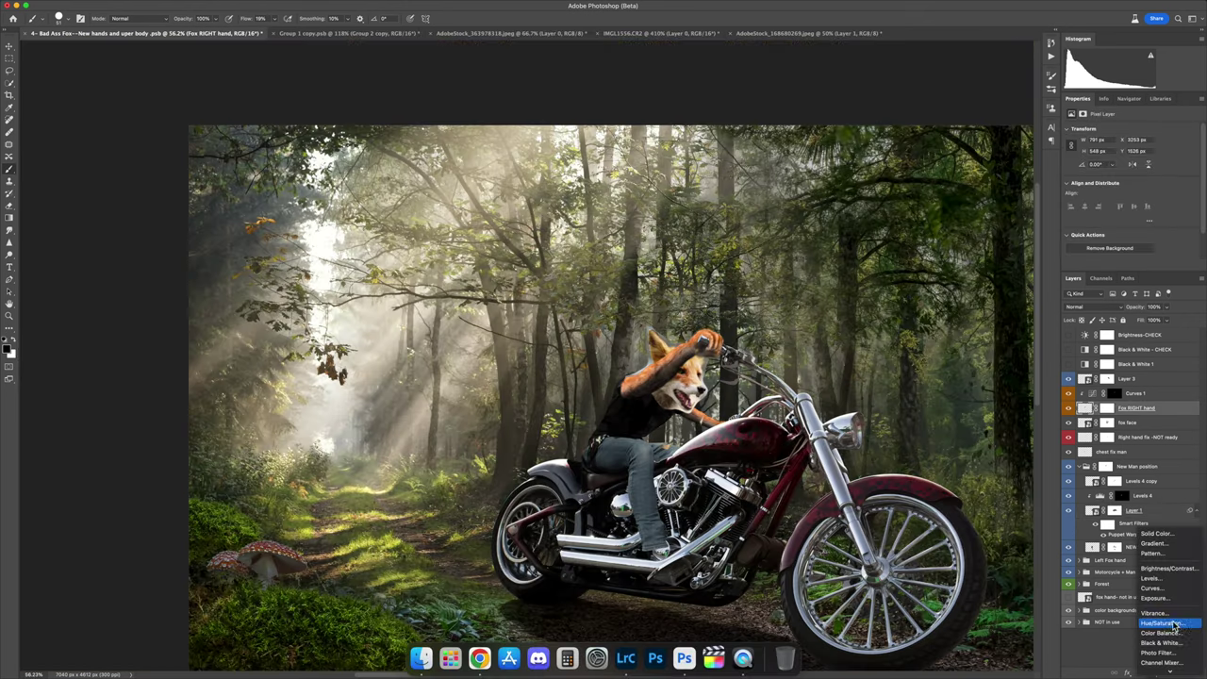
pyautogui.click(1175, 624)
pyautogui.moveTo(1130, 163); pyautogui.dragTo(1137, 168)
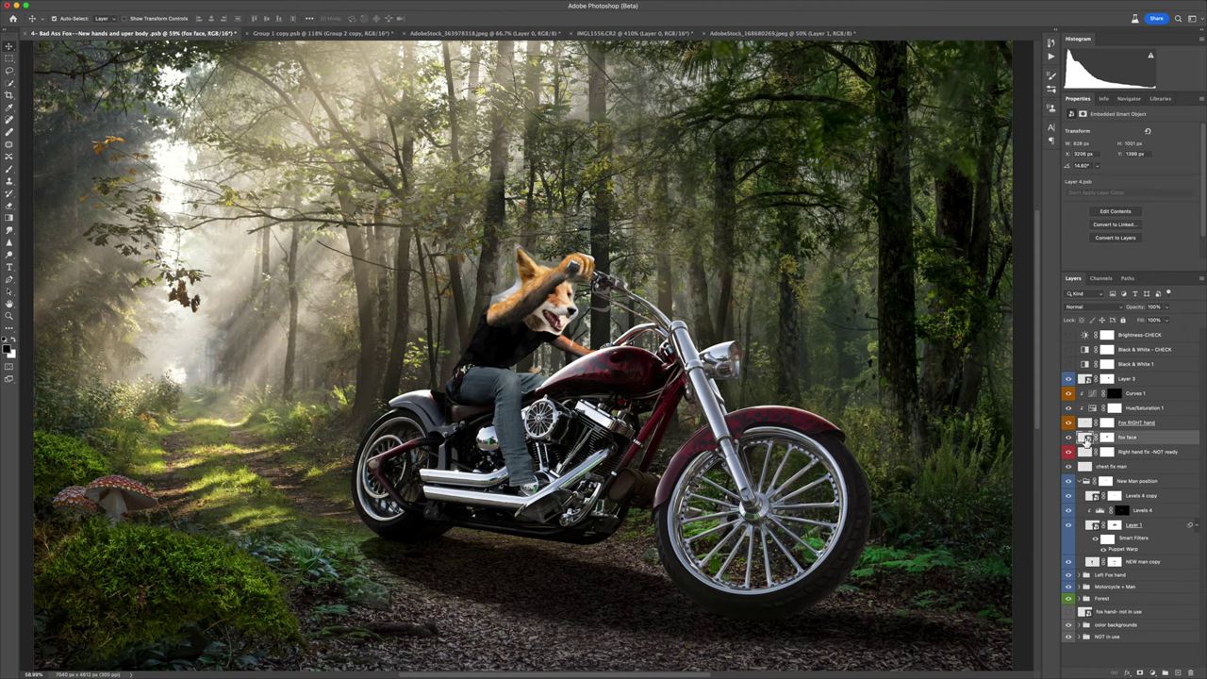
pyautogui.press('w')
pyautogui.keyDown('ctrl'); pyautogui.click(1088, 438); pyautogui.keyUp('ctrl')
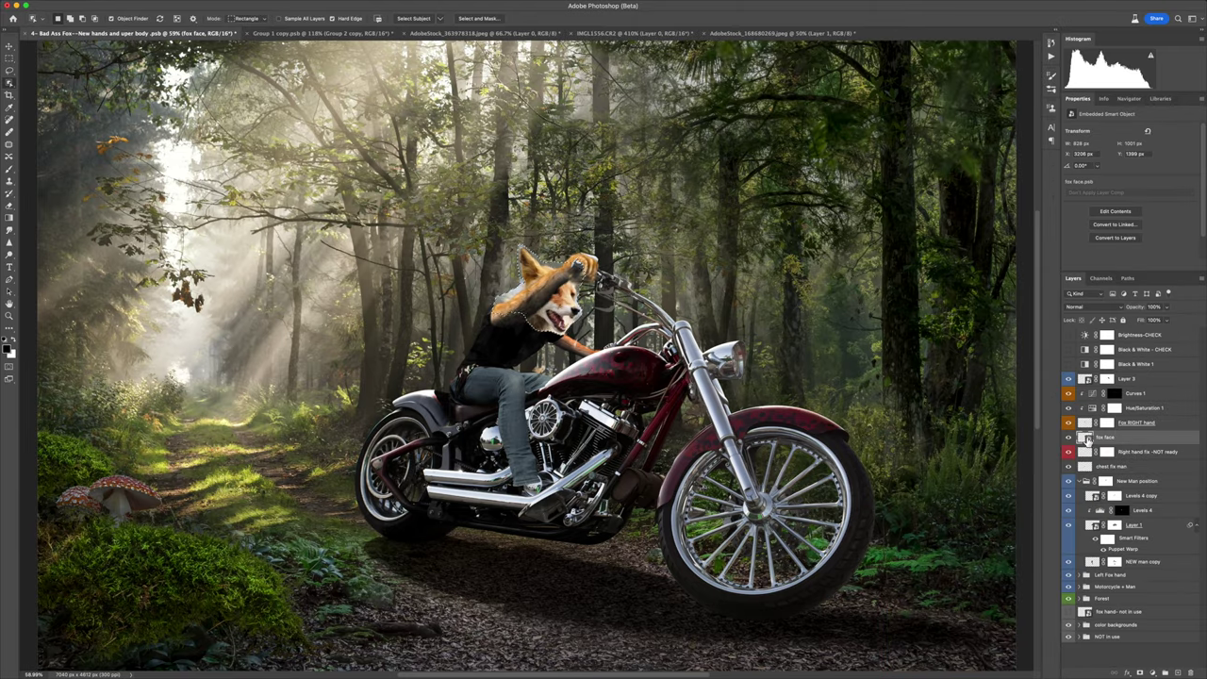
# Step: Refine the fox face smart object's fur edges in Select and Mask, then save and close it
pyautogui.doubleClick(1088, 438)
pyautogui.hotkey('ctrl', 'alt', 'r')
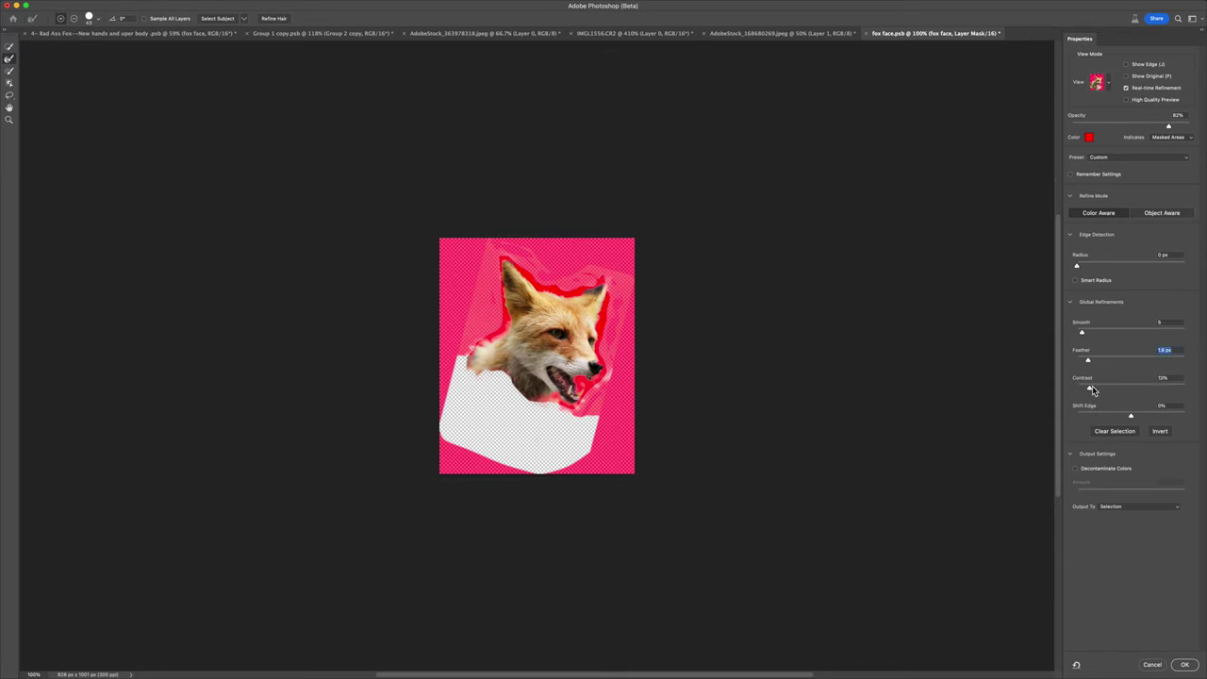
pyautogui.press('Return')
pyautogui.hotkey('ctrl', 's')
pyautogui.hotkey('ctrl', 'w')
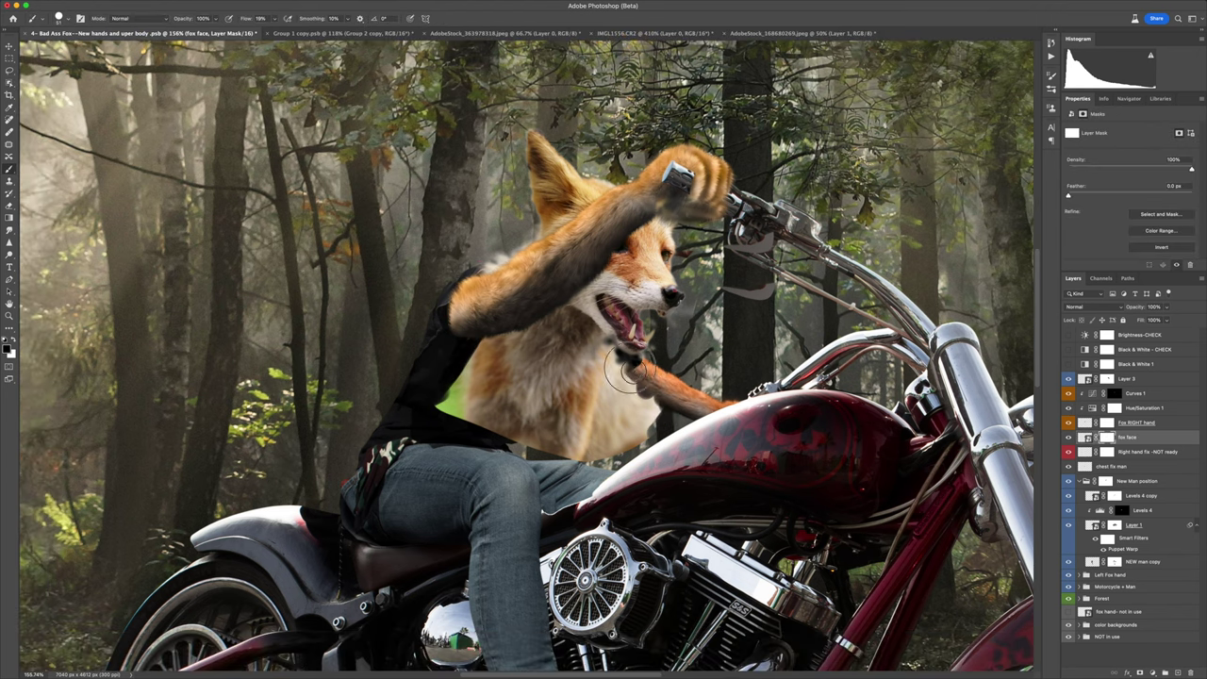
# Step: Mask out the fox's chest so the black shirt shows, checking it at 29% opacity
pyautogui.moveTo(708, 300)
pyautogui.mouseDown()
pyautogui.moveTo(566, 396)
pyautogui.moveTo(472, 406)
pyautogui.mouseUp()
pyautogui.hotkey('ctrl', '0')
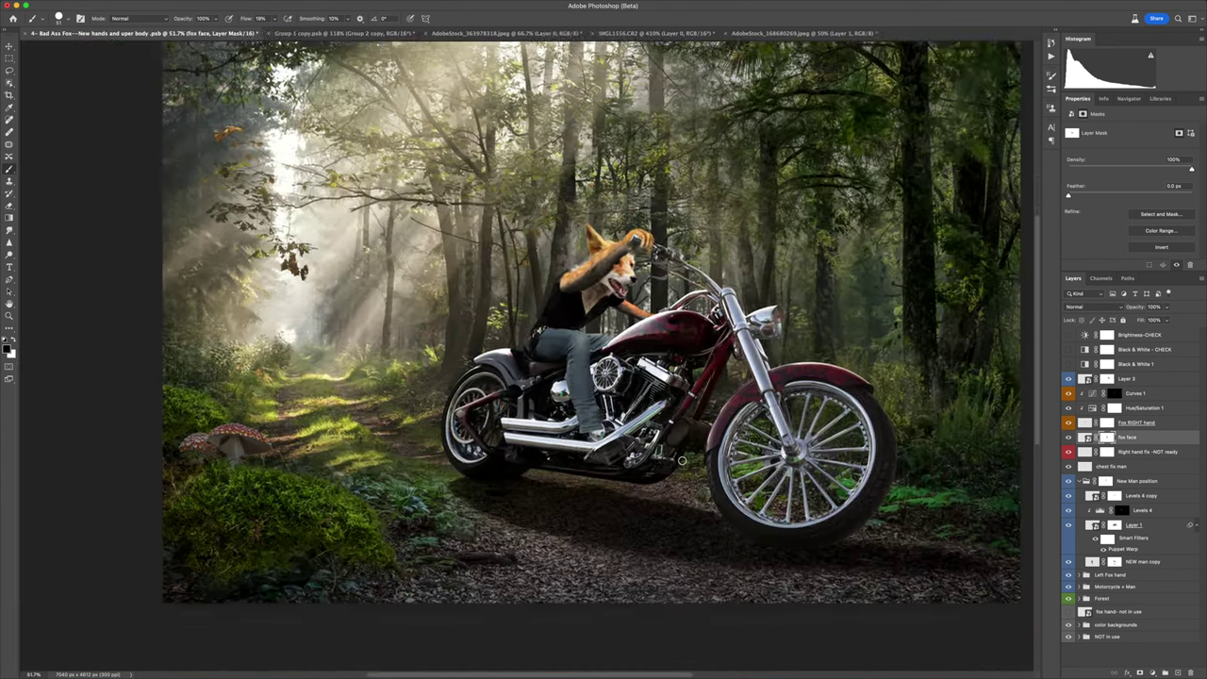
pyautogui.scroll(5, 498, 288)
pyautogui.press('2')
pyautogui.press('9')
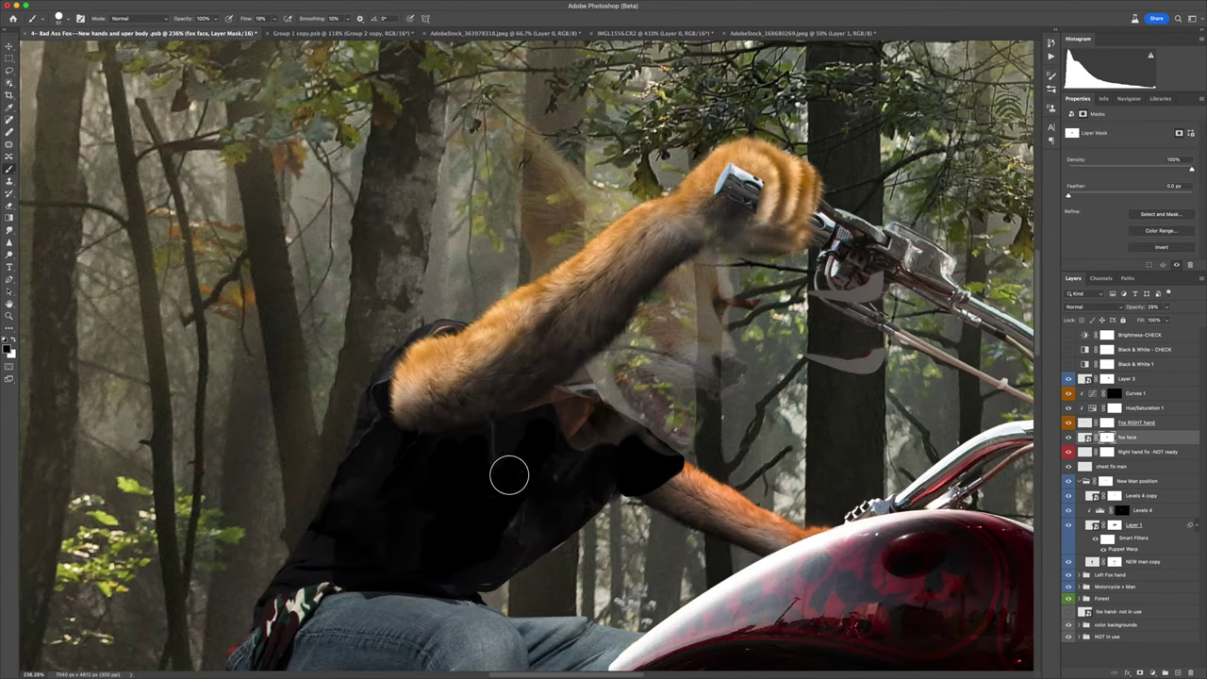
pyautogui.press('0')
pyautogui.scroll(-8, 632, 438)
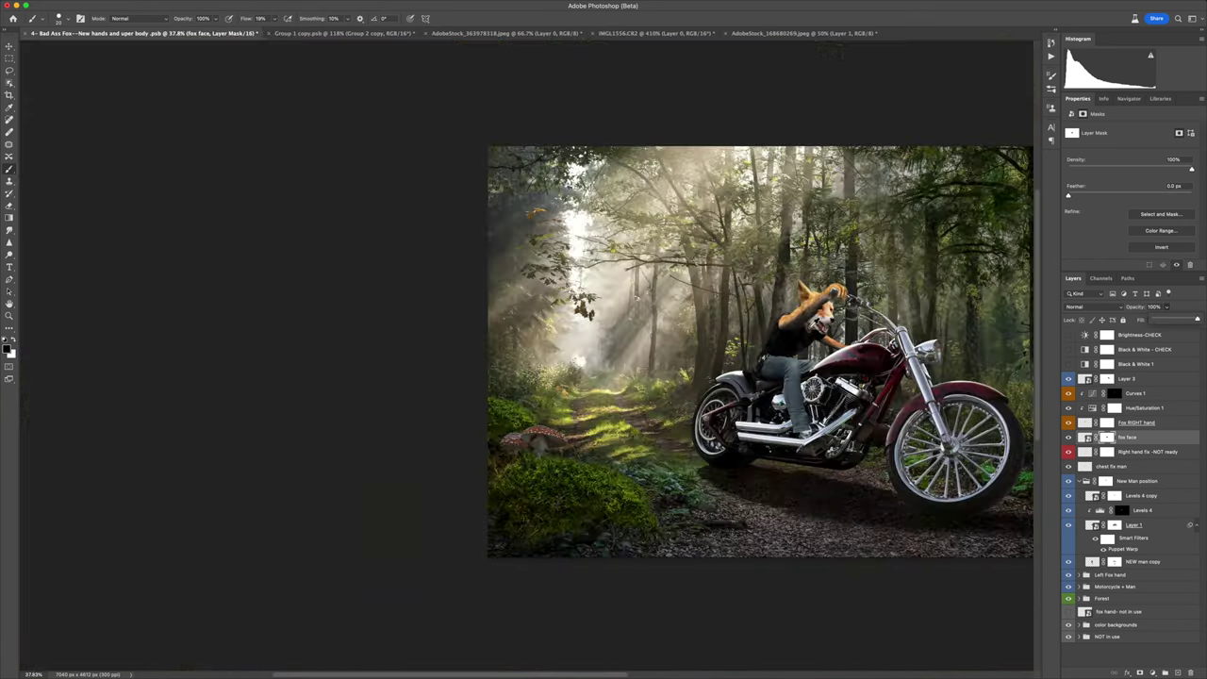
pyautogui.scroll(5, 755, 294)
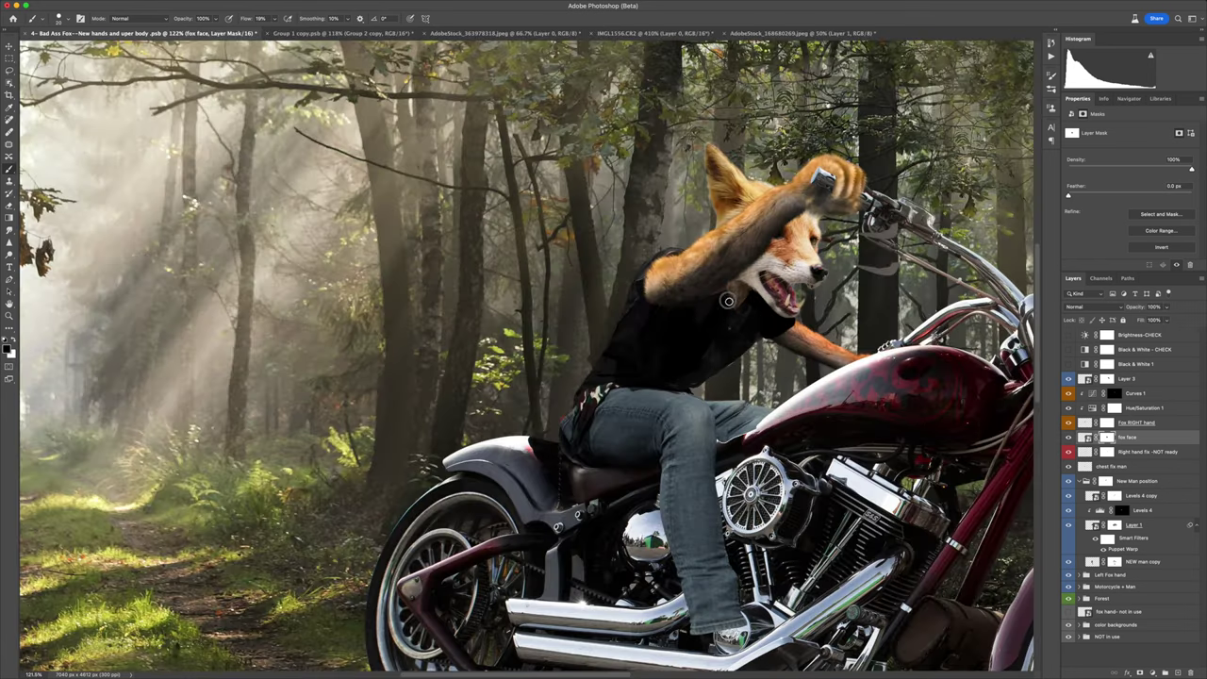
pyautogui.hotkey('ctrl', '0')
# Step: Enlarge the rider to about 112% with Free Transform and show Layer 3
pyautogui.hotkey('ctrl', 't')
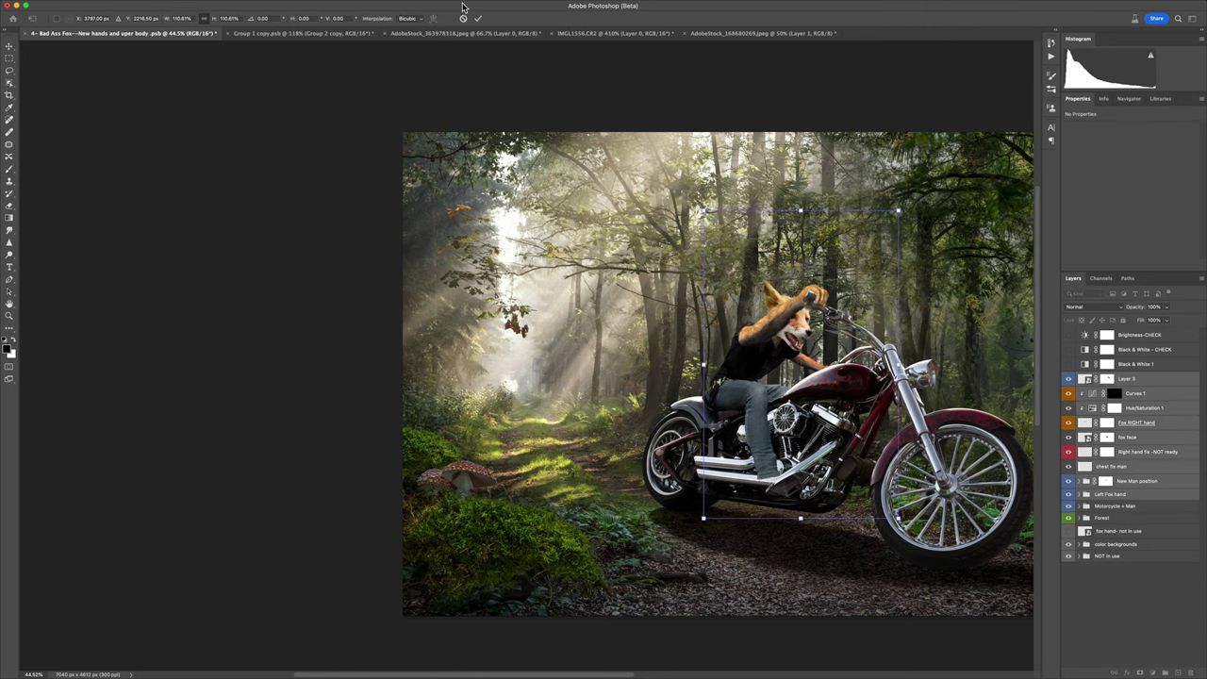
pyautogui.moveTo(831, 378); pyautogui.dragTo(847, 385)
pyautogui.press('Return')
pyautogui.press('b')
pyautogui.click(1069, 378)
pyautogui.hotkey('ctrl', 't')
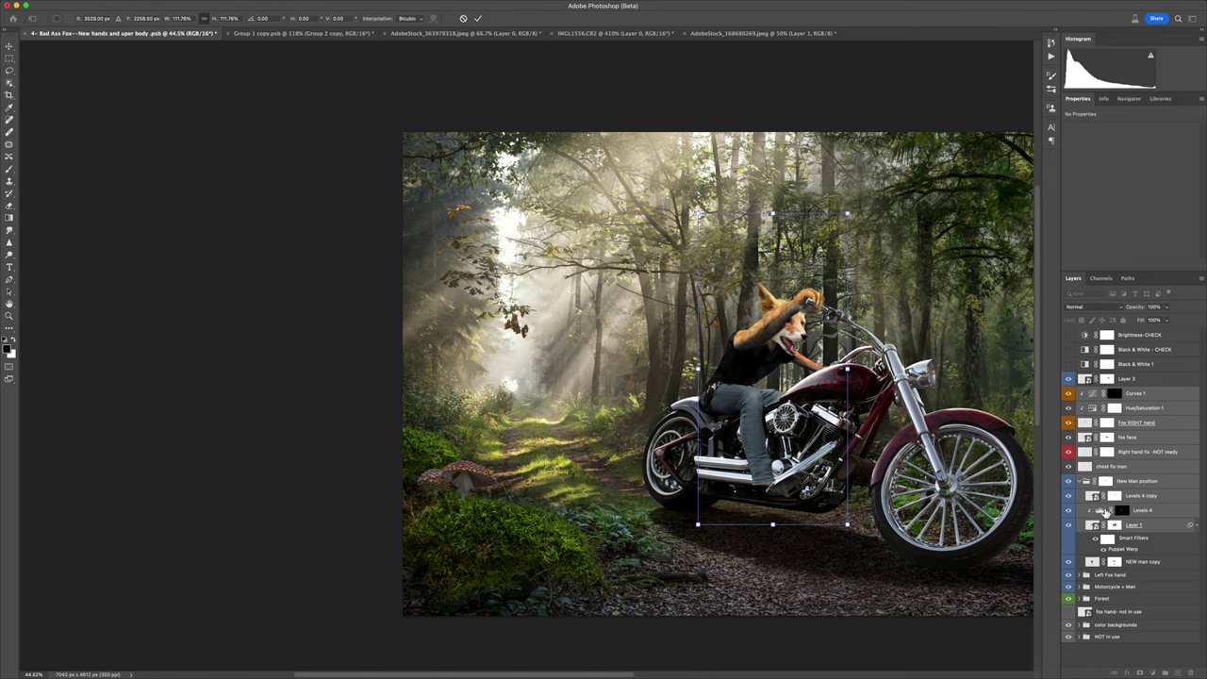
pyautogui.click(1094, 563)
# Step: Nudge the rider up, shift the shirt down and warp its lower edge rightward
pyautogui.moveTo(746, 405); pyautogui.dragTo(743, 400)
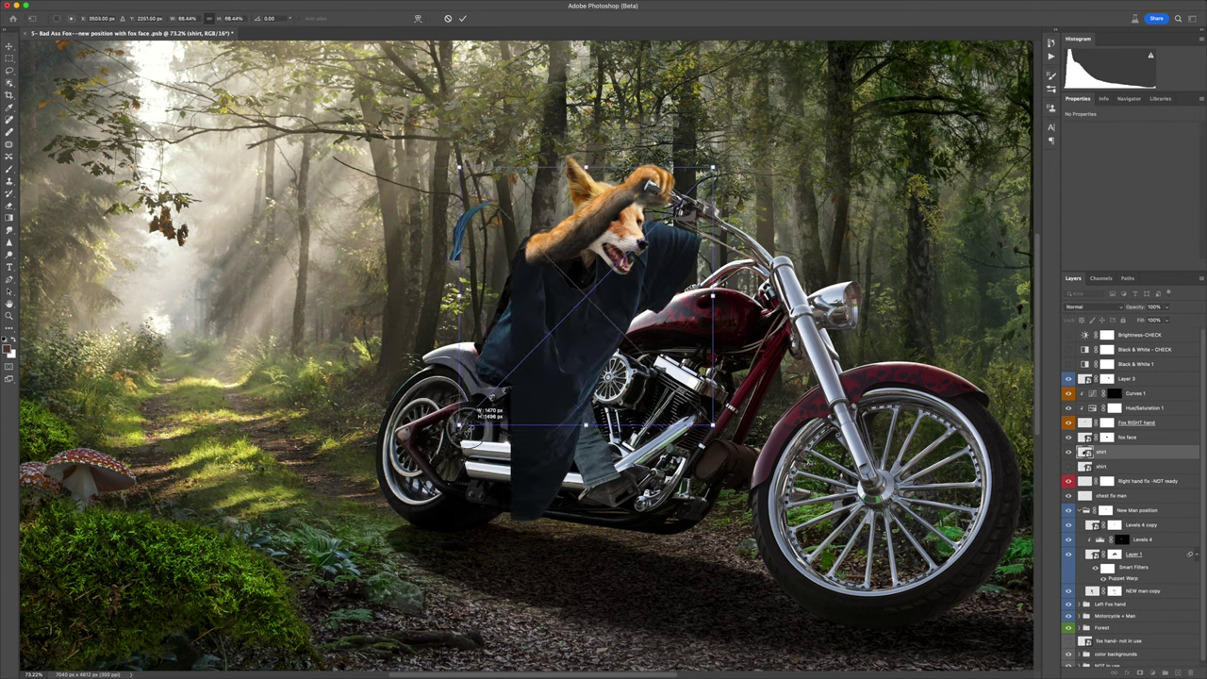
pyautogui.moveTo(547, 276); pyautogui.dragTo(548, 281)
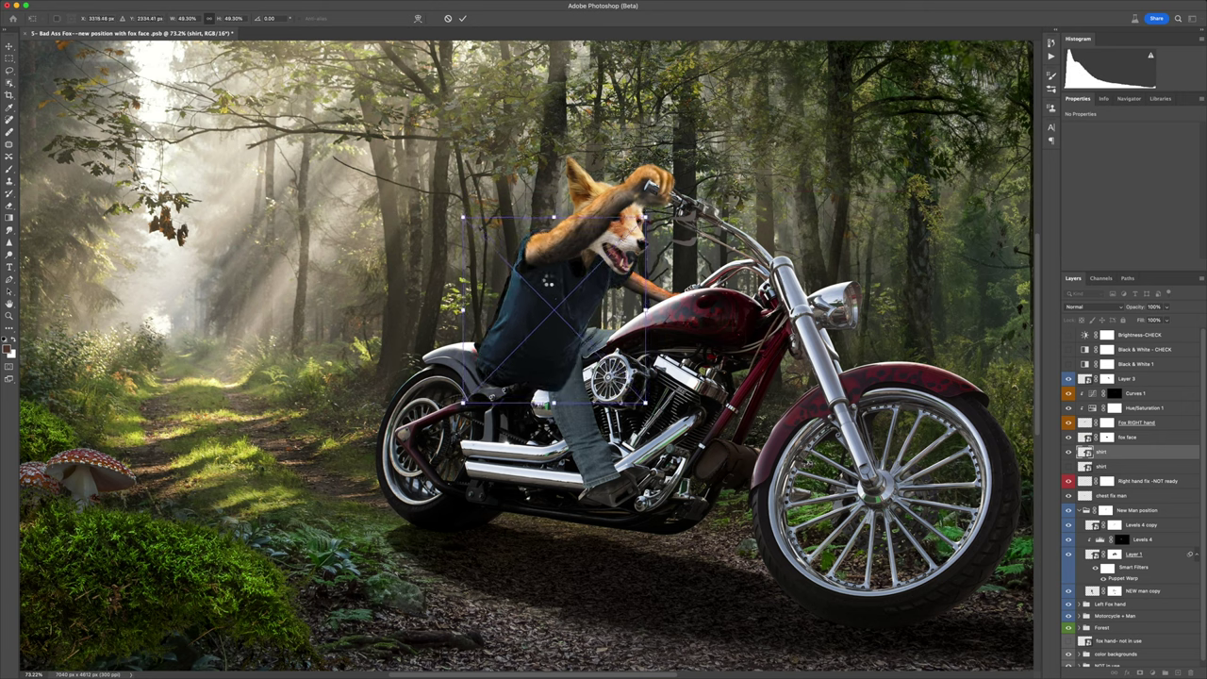
pyautogui.rightClick(548, 282)
pyautogui.click(585, 365)
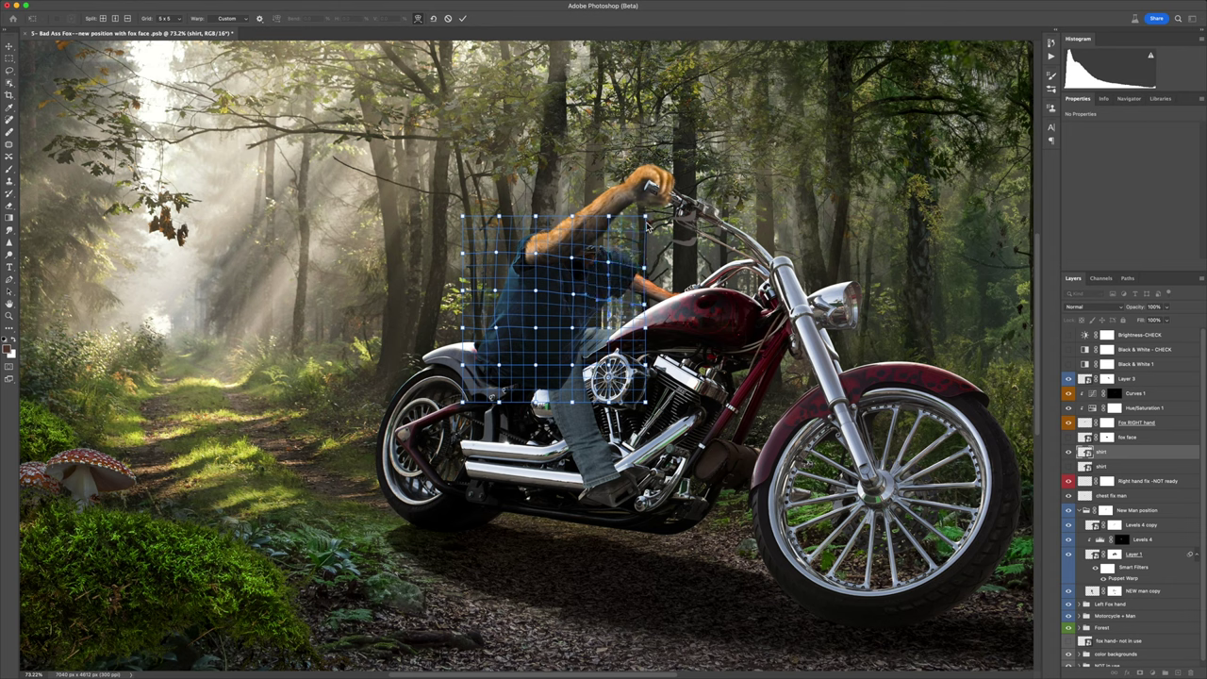
pyautogui.moveTo(505, 370); pyautogui.dragTo(575, 373)
pyautogui.rightClick(561, 319)
pyautogui.press('Escape')
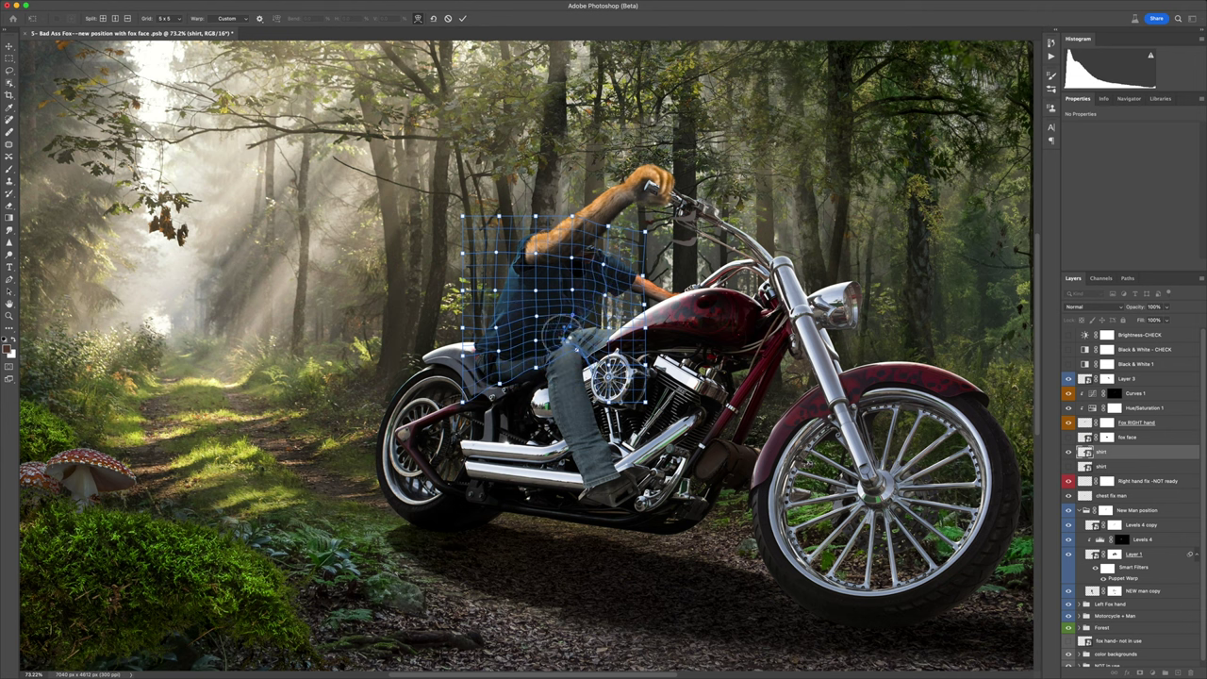
pyautogui.press('Return')
# Step: Add a layer mask to the shirt layer for painting
pyautogui.press('w')
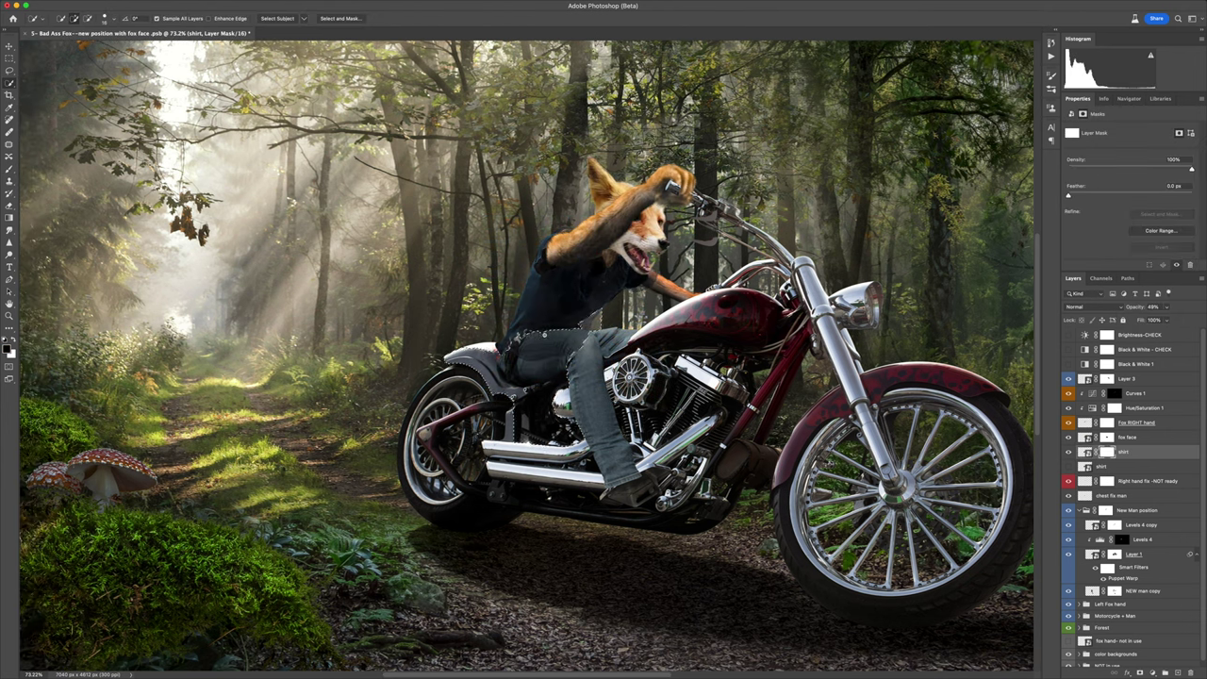
pyautogui.press('b')
pyautogui.scroll(-3, 529, 359)
pyautogui.scroll(5, 529, 359)
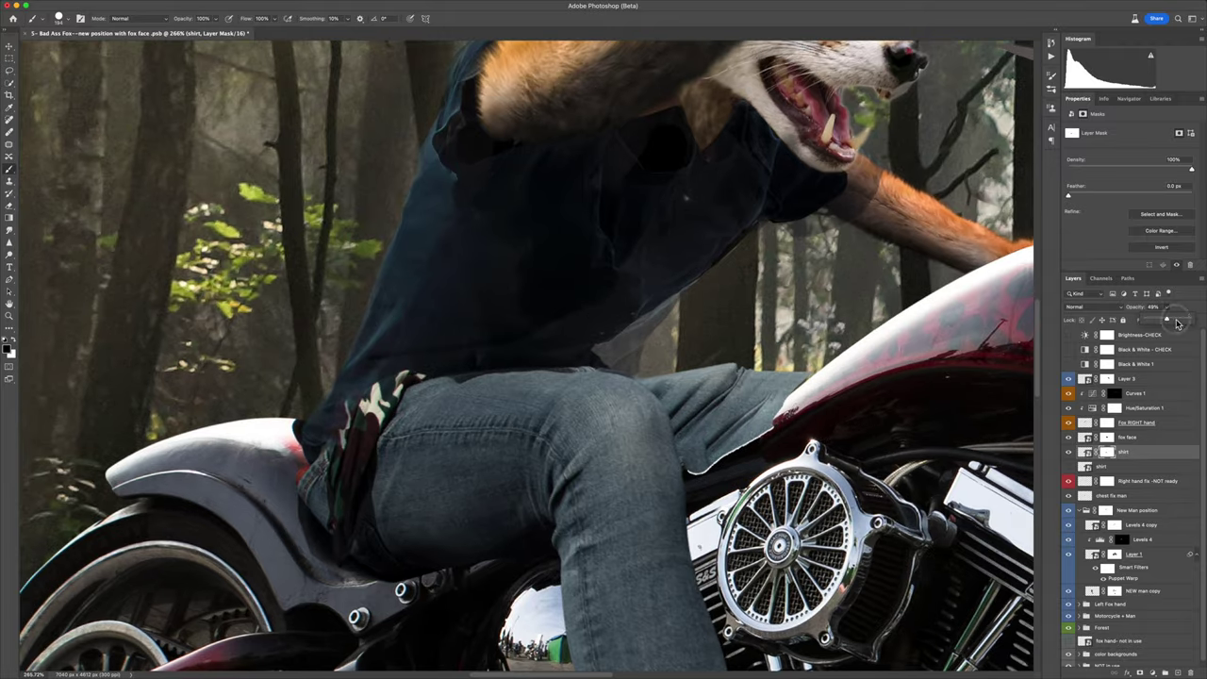
# Step: Add a new empty layer above the shirt and use a soft round brush at 5% flow
pyautogui.hotkey('ctrl', 'shift', 'alt', 'n')
pyautogui.click(59, 18)
pyautogui.press('Escape')
pyautogui.scroll(1, 529, 359)
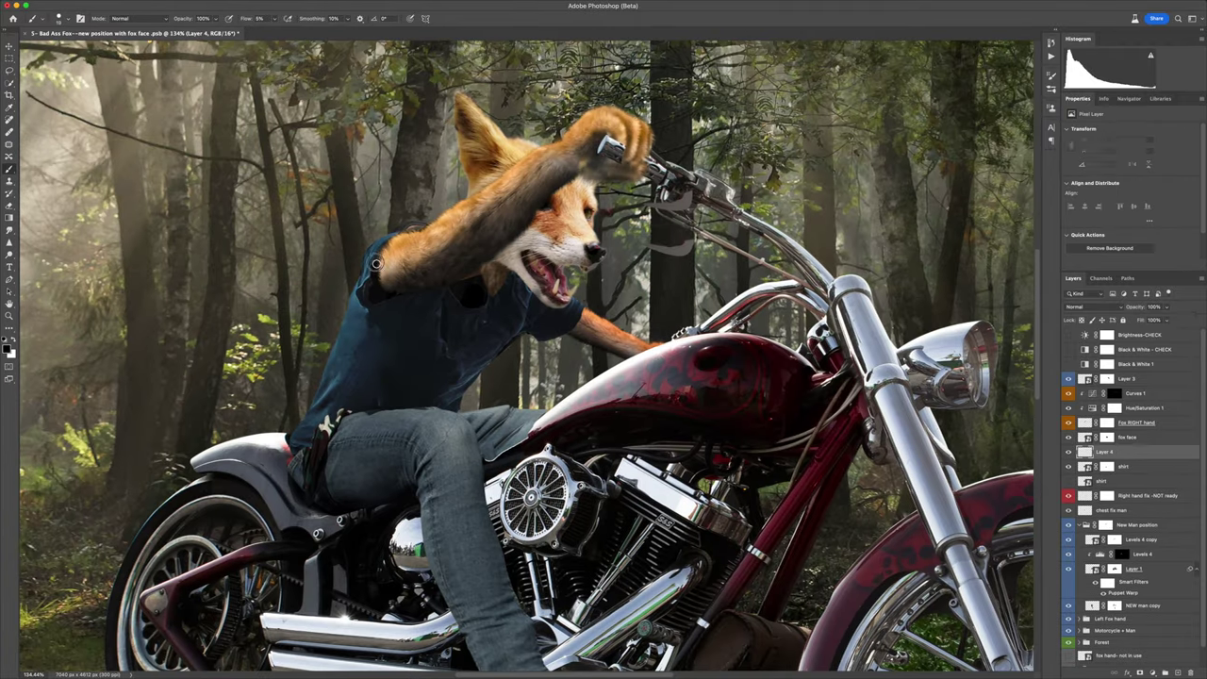
pyautogui.hotkey('shift', '0')
pyautogui.hotkey('shift', '5')
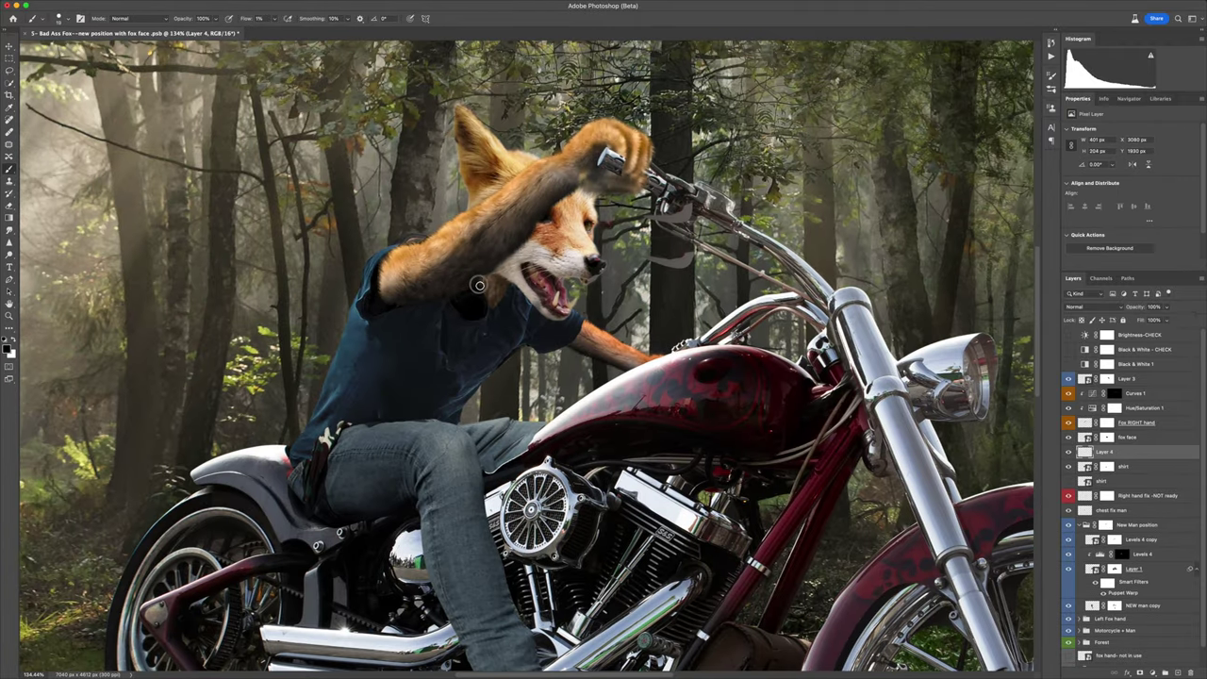
# Step: Check the composition, then scale the Left Fox hand group to about 138%
pyautogui.hotkey('alt', ']')
pyautogui.hotkey('ctrl', '\\')
pyautogui.scroll(-4, 479, 284)
pyautogui.scroll(5, 521, 355)
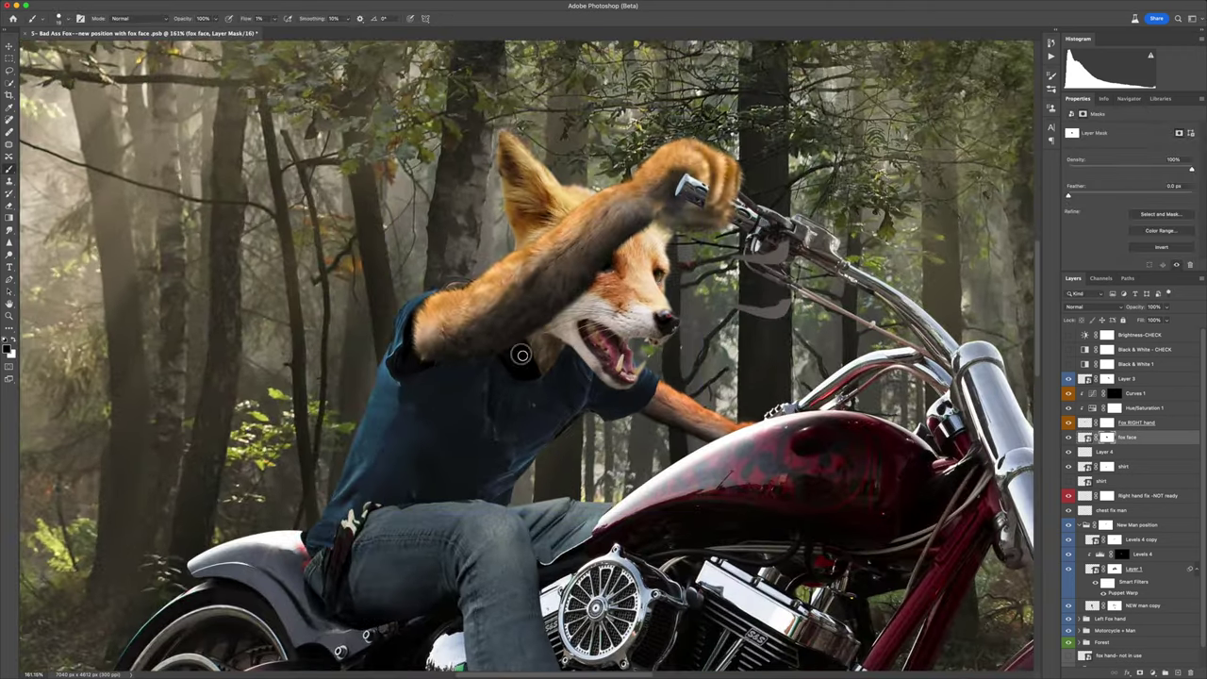
pyautogui.scroll(-1, 532, 375)
pyautogui.scroll(-3, 532, 375)
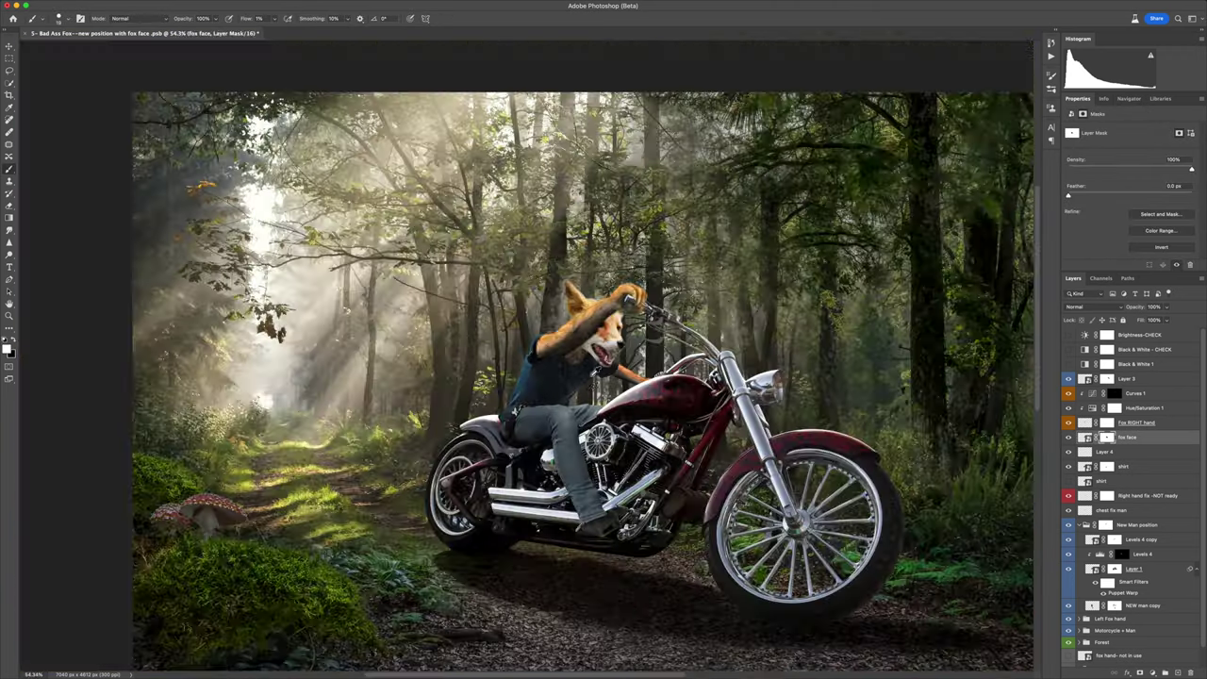
pyautogui.scroll(1, 532, 374)
pyautogui.click(1106, 411)
pyautogui.click(1113, 619)
pyautogui.hotkey('ctrl', 't')
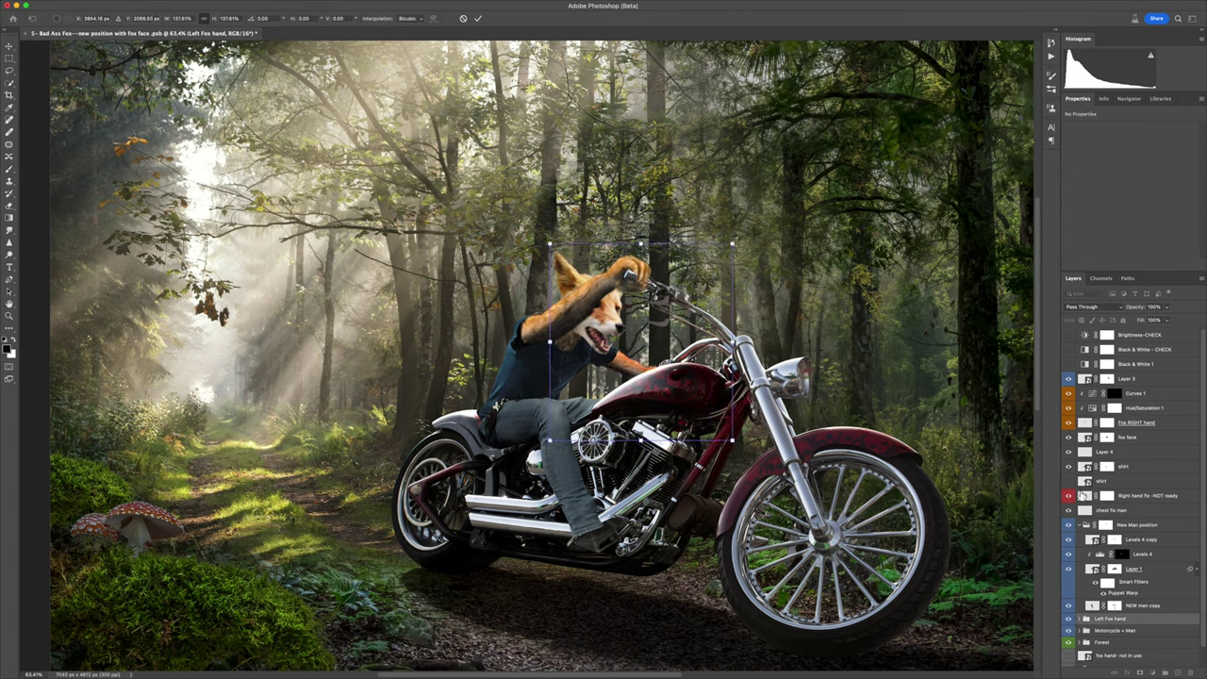
# Step: Position the dog photo over the shoulder and lasso its body, refining hair edges at 8% contrast
pyautogui.moveTo(623, 292); pyautogui.dragTo(647, 296)
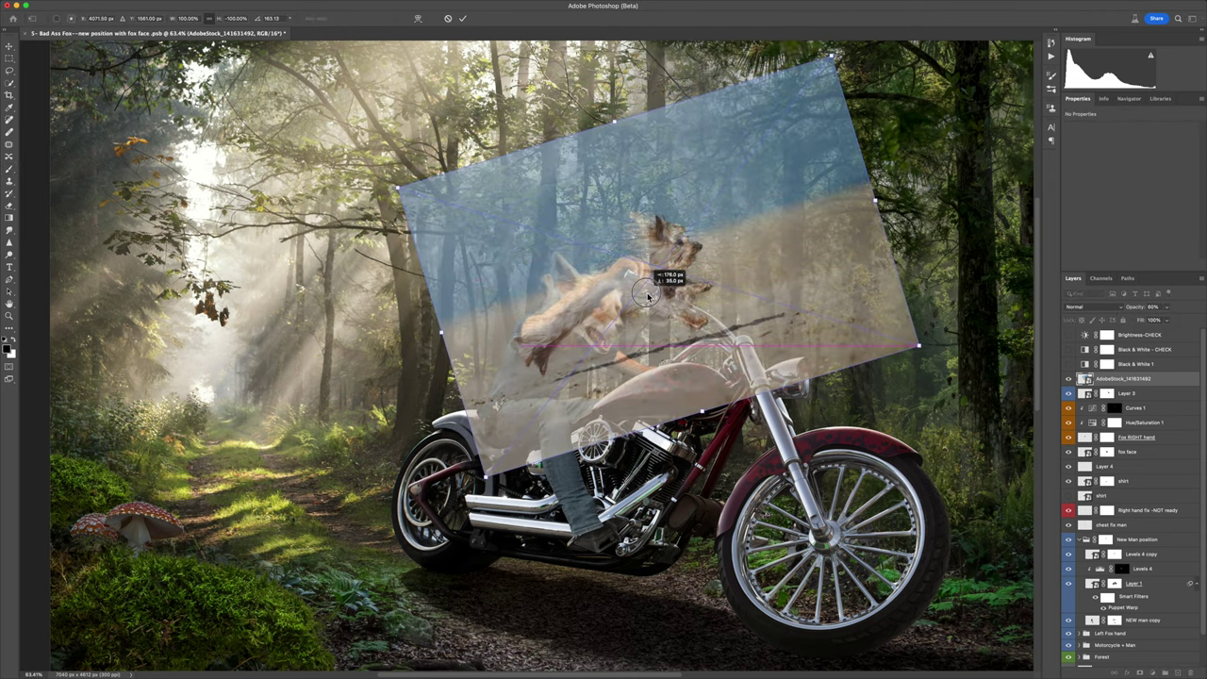
pyautogui.press('Return')
pyautogui.press('0')
pyautogui.scroll(5, 658, 350)
pyautogui.press('l')
pyautogui.moveTo(530, 279); pyautogui.dragTo(465, 250)
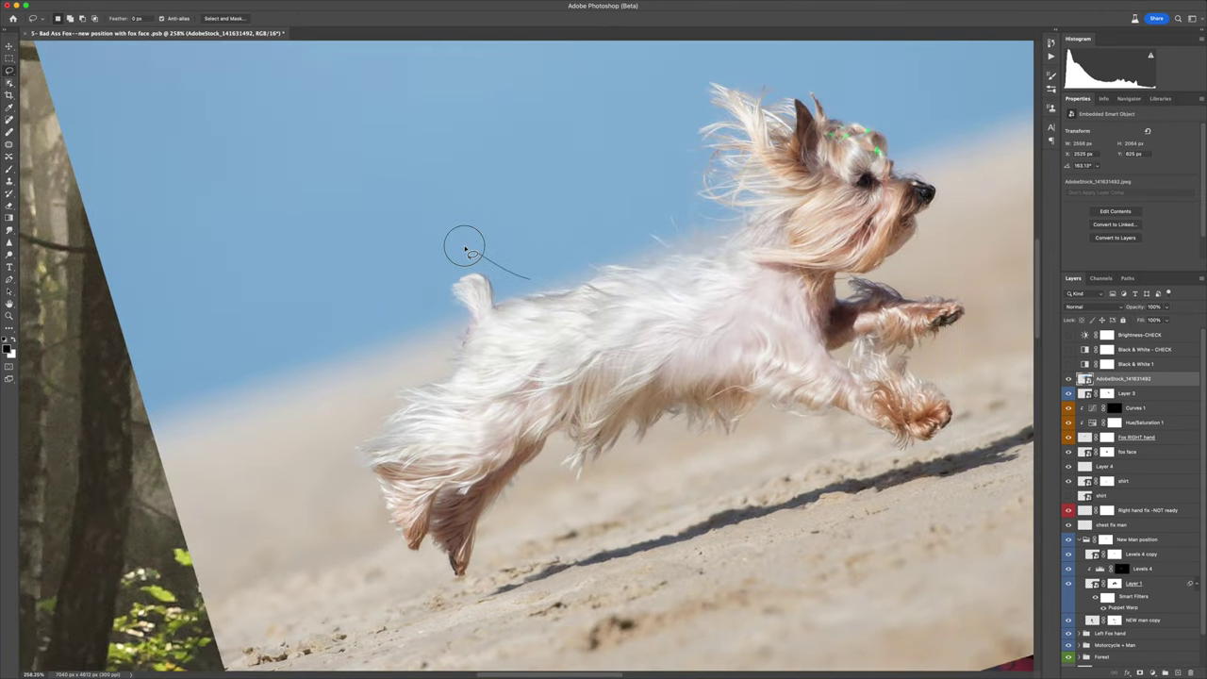
pyautogui.hotkey('ctrl', 'alt', 'r')
pyautogui.moveTo(364, 464)
pyautogui.mouseDown()
pyautogui.moveTo(426, 377)
pyautogui.moveTo(396, 408)
pyautogui.mouseUp()
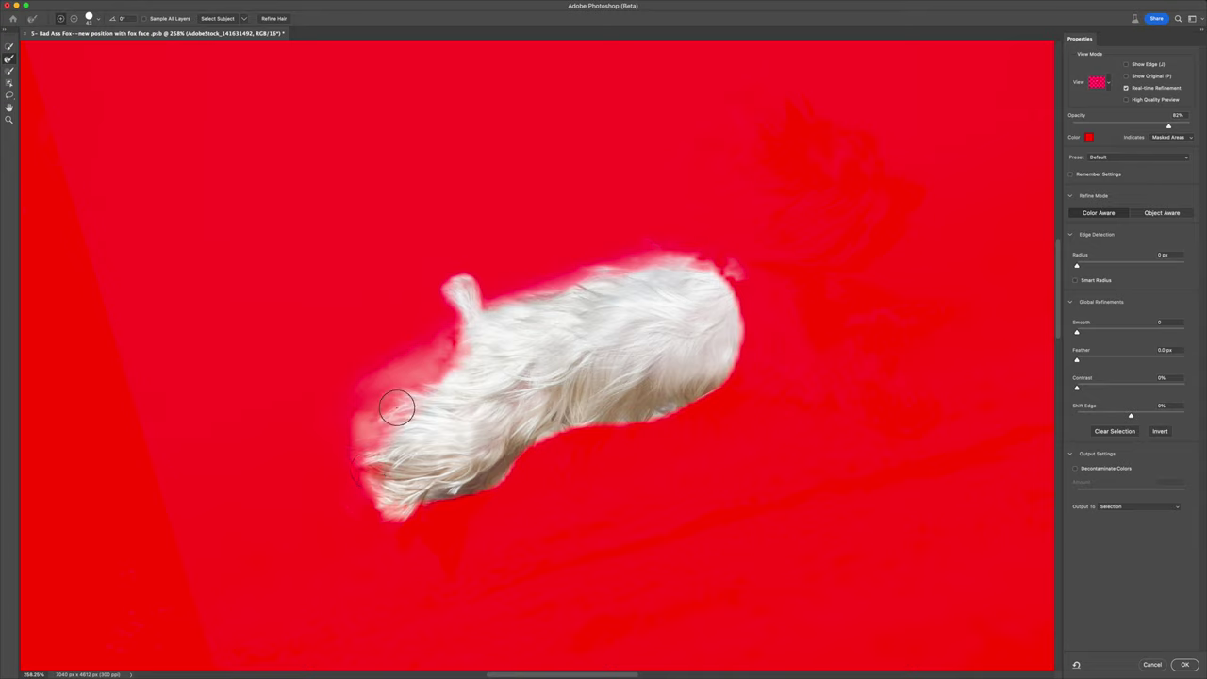
pyautogui.moveTo(1078, 387); pyautogui.dragTo(1086, 387)
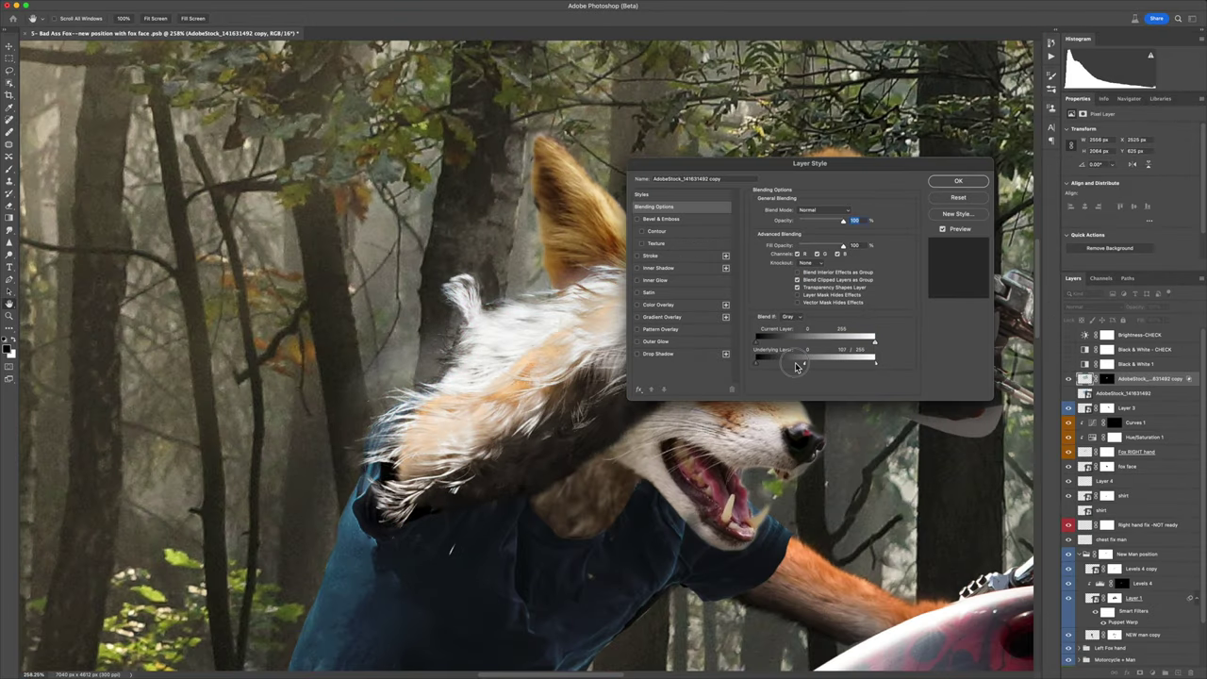
# Step: Paint black on the fur layer's mask to remove the grey fur
pyautogui.press('Return')
pyautogui.press('b')
pyautogui.click(61, 18)
pyautogui.press('Return')
pyautogui.moveTo(337, 513)
pyautogui.mouseDown()
pyautogui.moveTo(585, 323)
pyautogui.moveTo(444, 485)
pyautogui.moveTo(566, 387)
pyautogui.mouseUp()
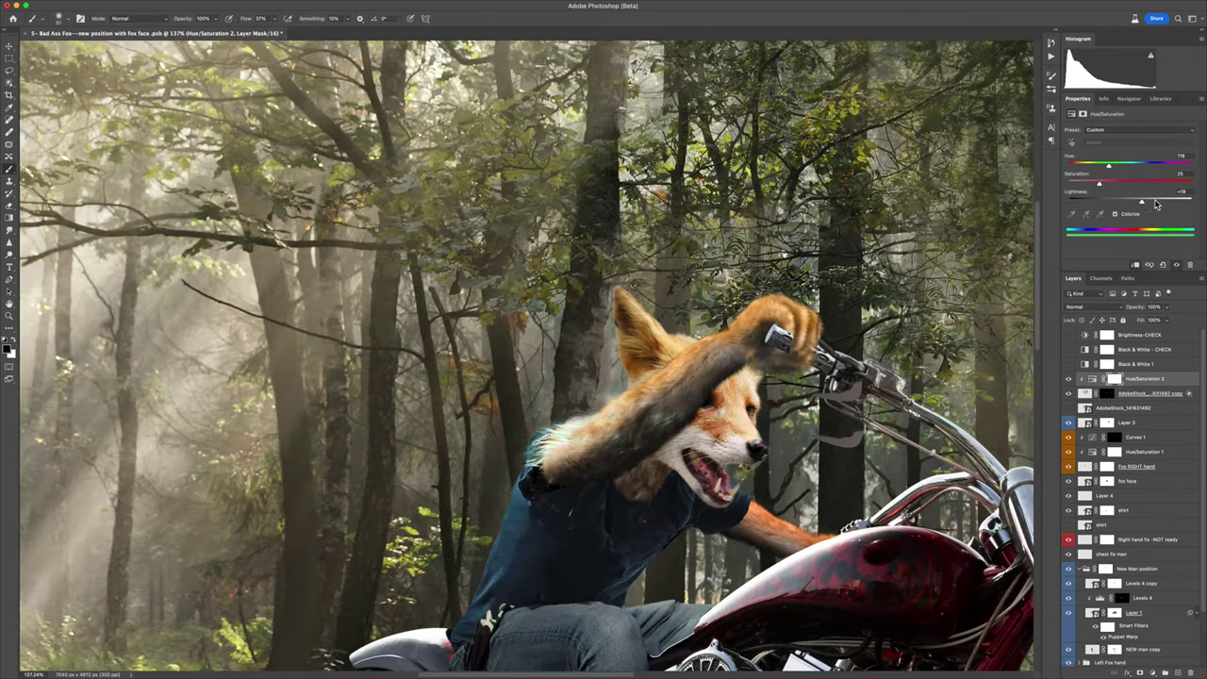
# Step: Paint the fur copy's mask to hide the white fur over the left shoulder
pyautogui.click(1106, 393)
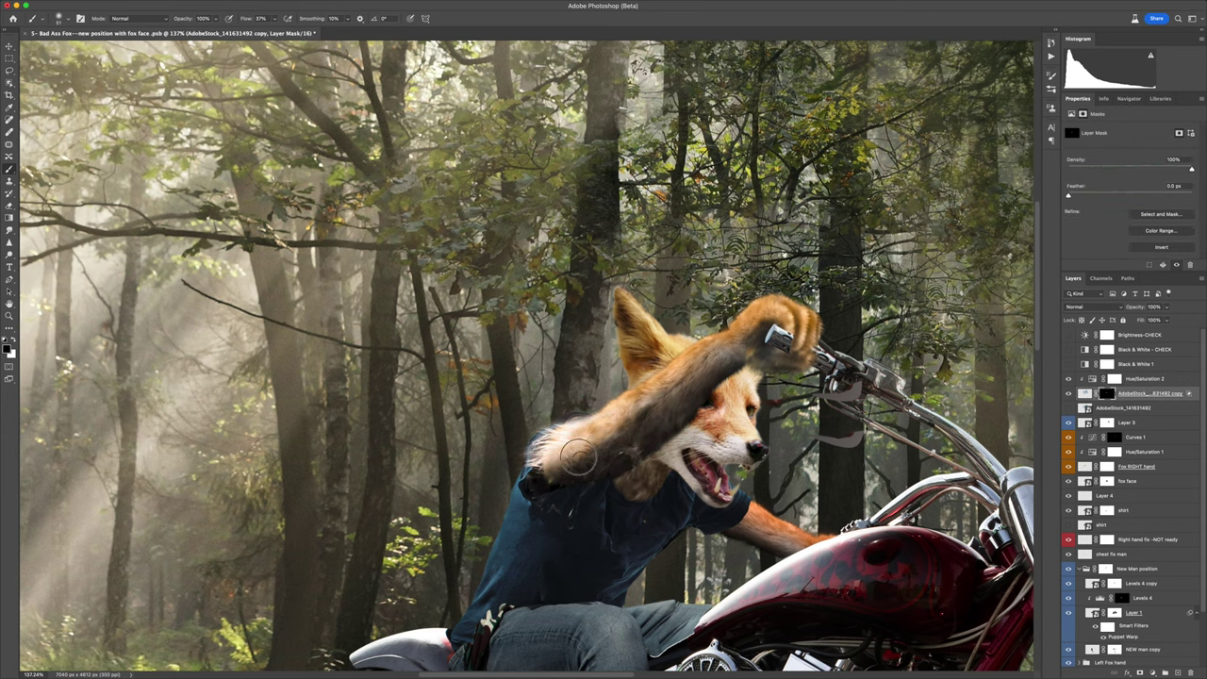
pyautogui.press('b')
pyautogui.moveTo(543, 453); pyautogui.dragTo(590, 429)
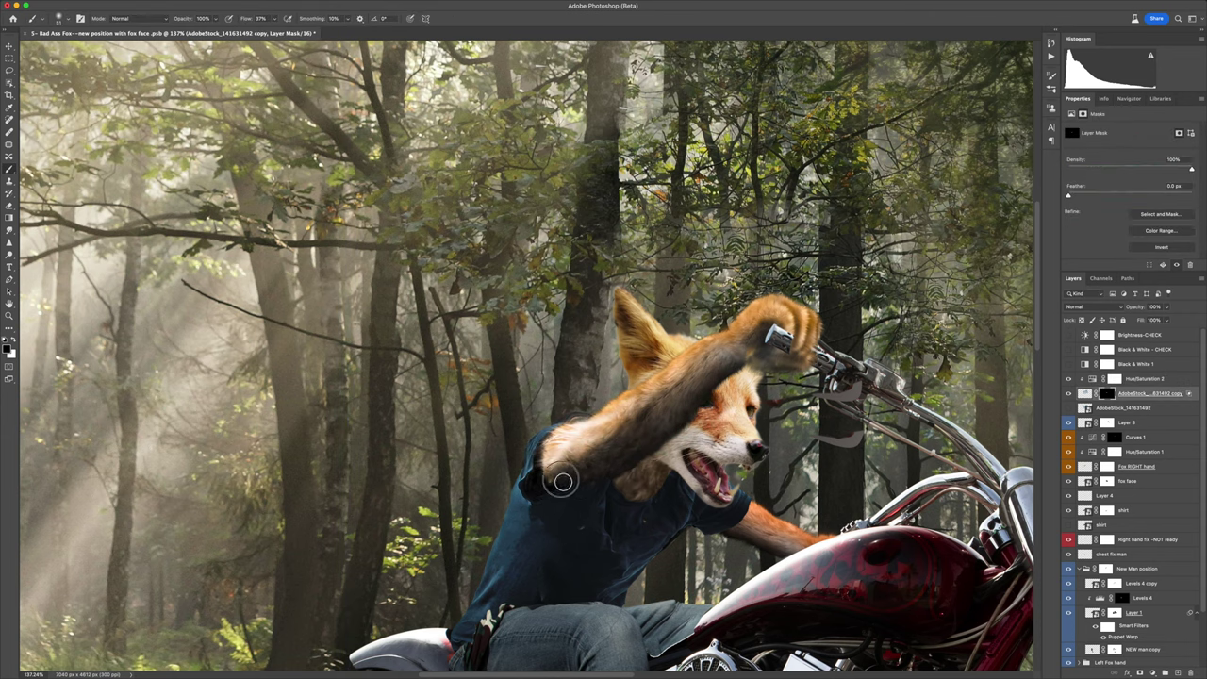
pyautogui.scroll(-5, 630, 502)
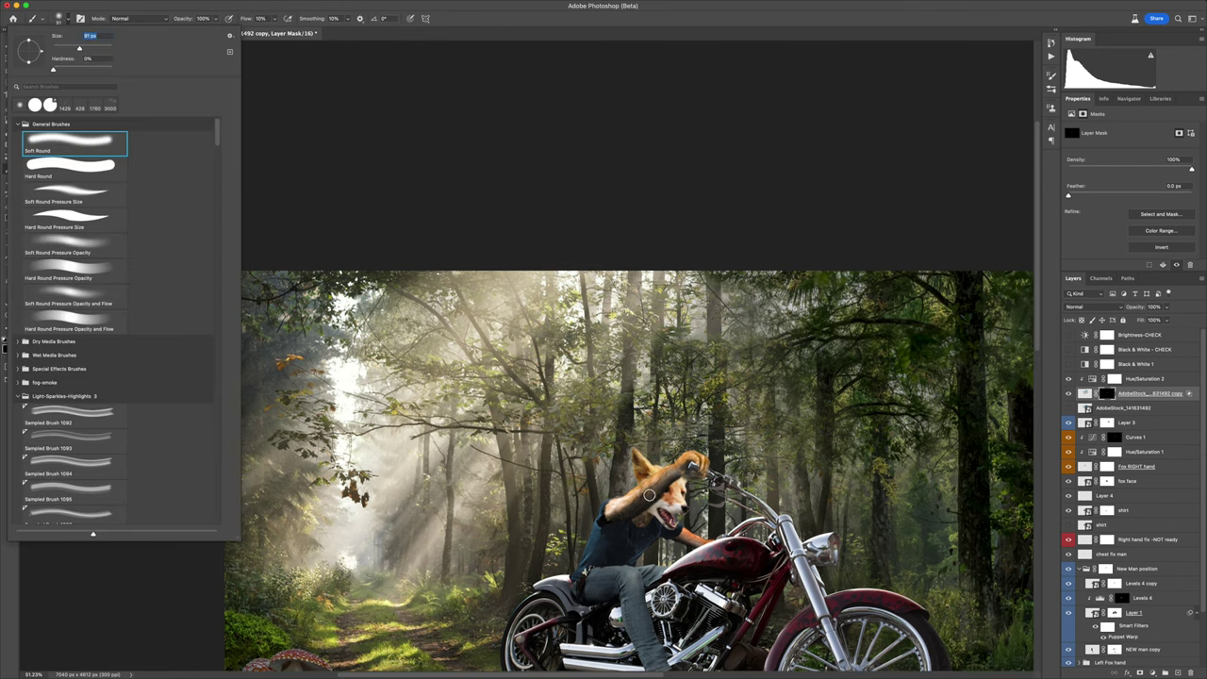
# Step: Duplicate the fur and Hue/Saturation pair and rotate the copies along the arm
pyautogui.hotkey('ctrl', 'alt', 't')
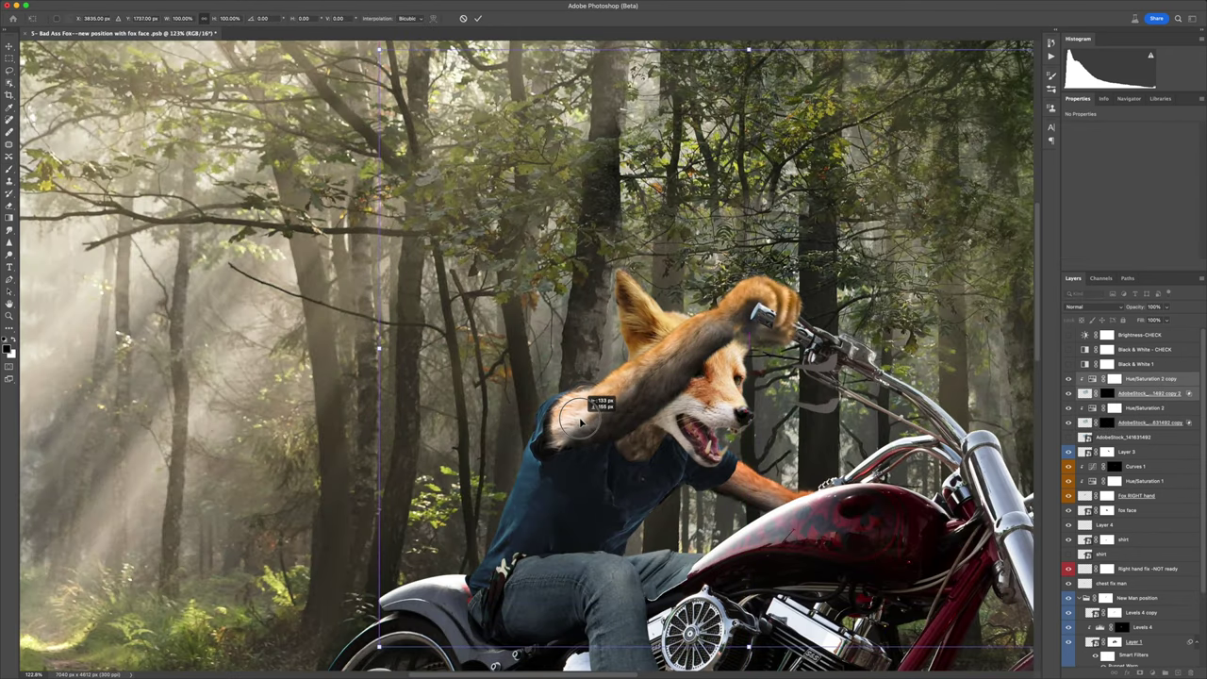
pyautogui.press('Return')
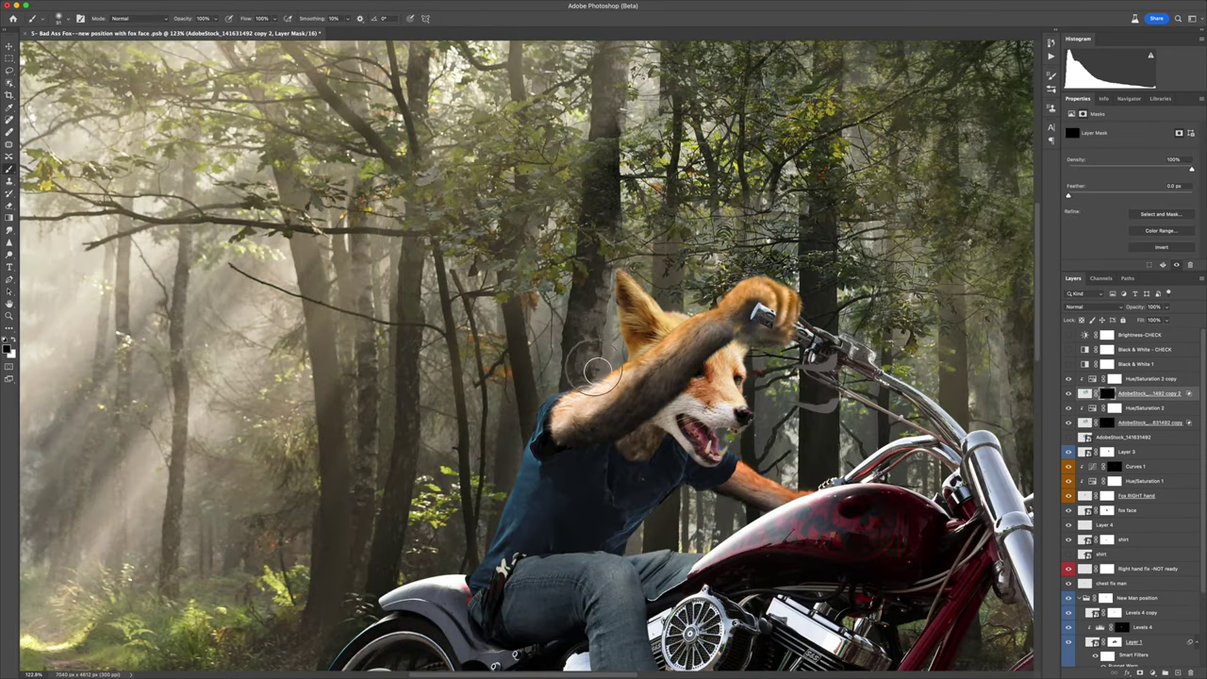
pyautogui.hotkey('ctrl', 'alt', 't')
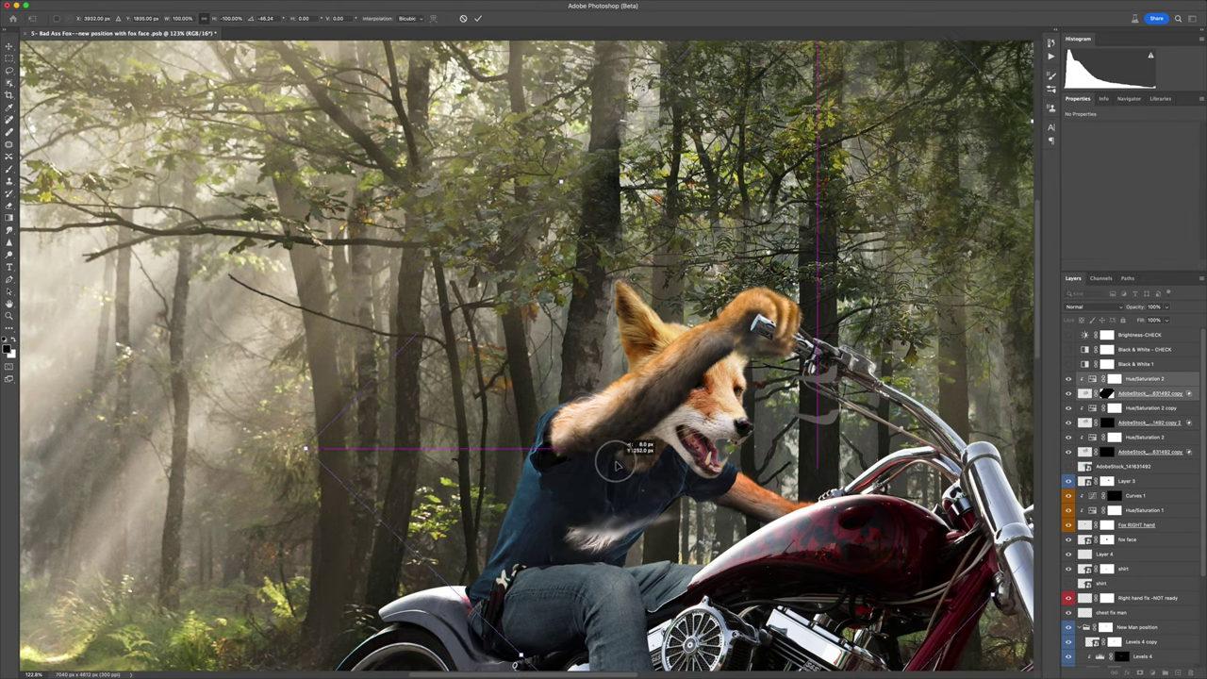
pyautogui.moveTo(352, 433); pyautogui.dragTo(548, 647)
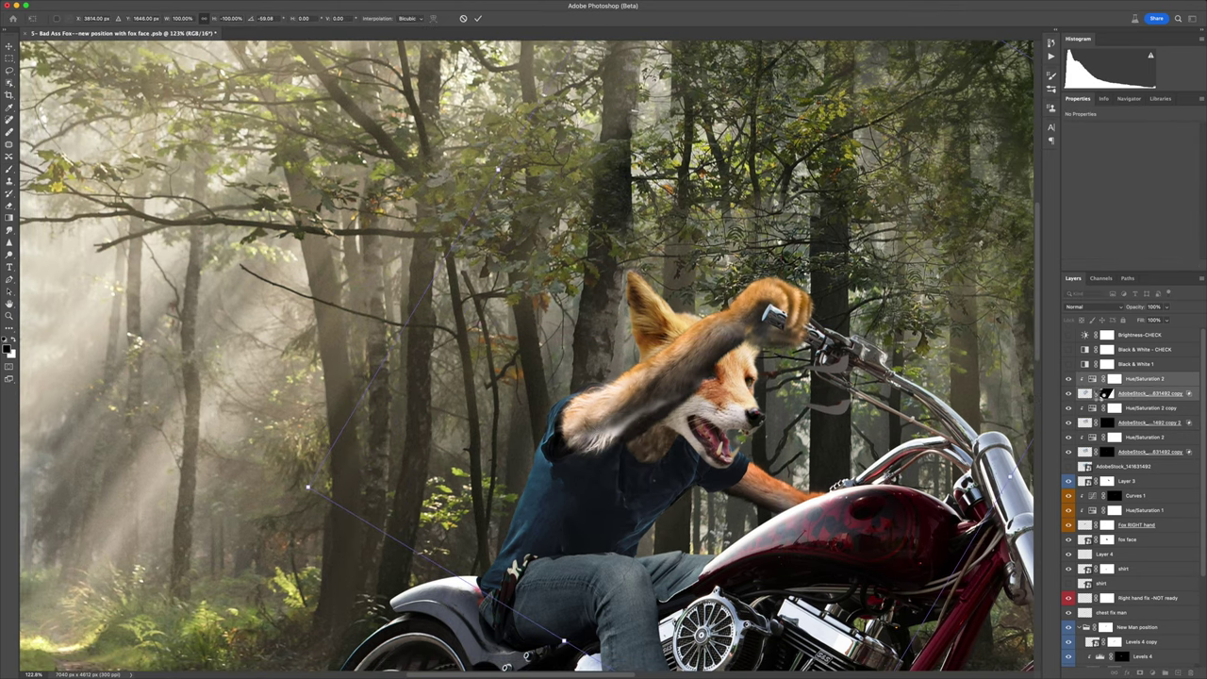
pyautogui.press('Return')
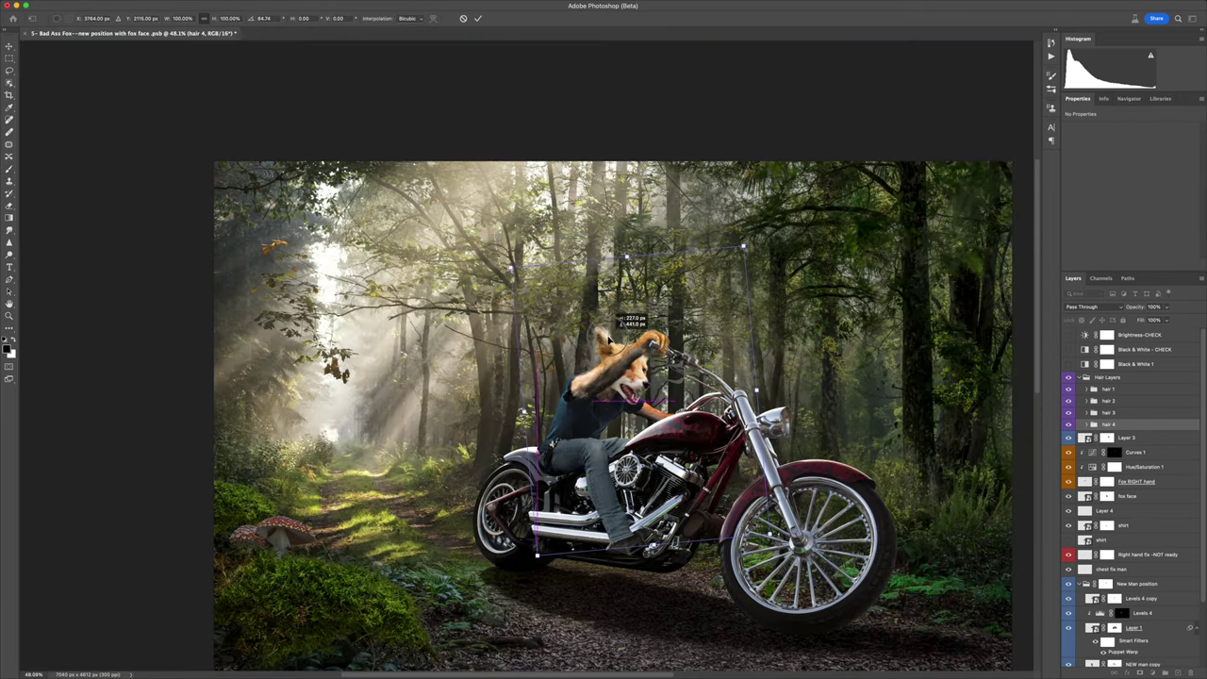
pyautogui.moveTo(608, 338); pyautogui.dragTo(609, 383)
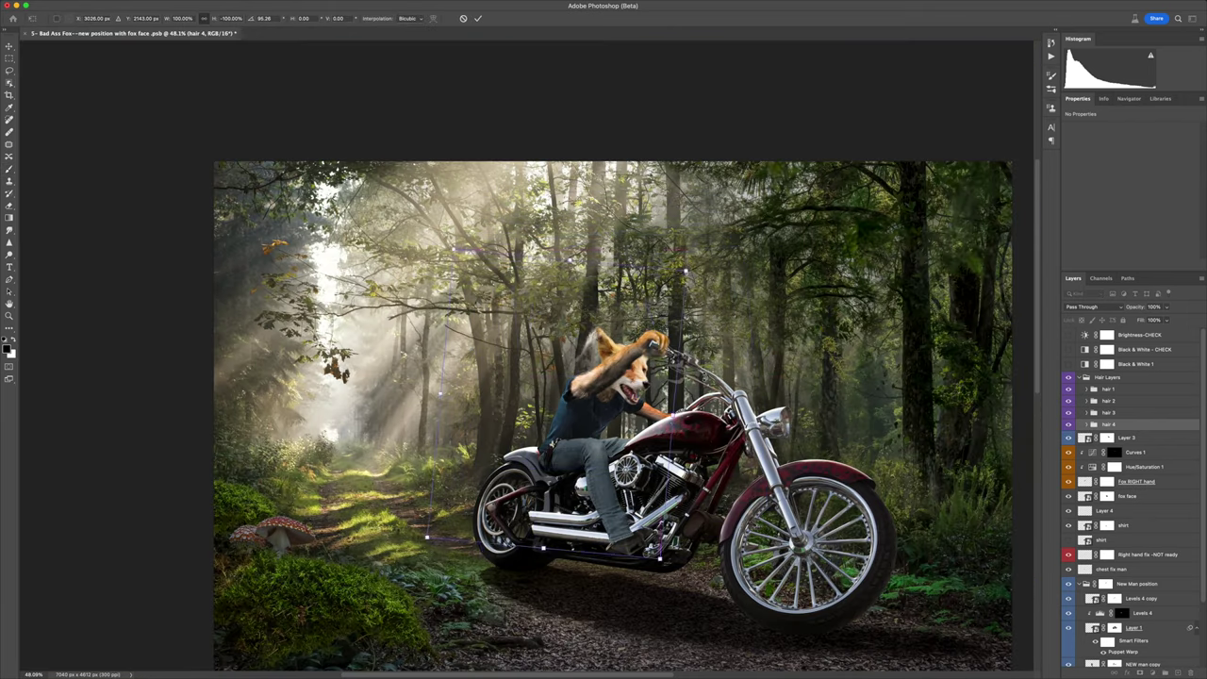
# Step: Warp the fourth fur patch to fit the arm and add a clipped Curves adjustment
pyautogui.press('Return')
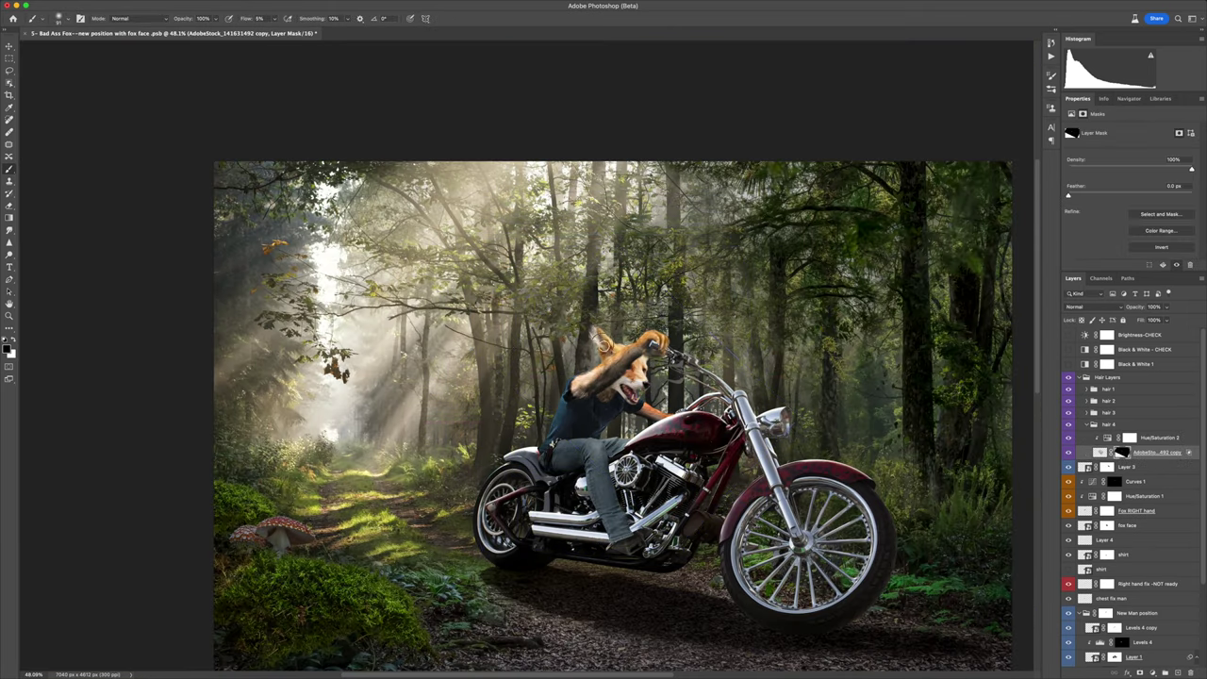
pyautogui.hotkey('ctrl', 't')
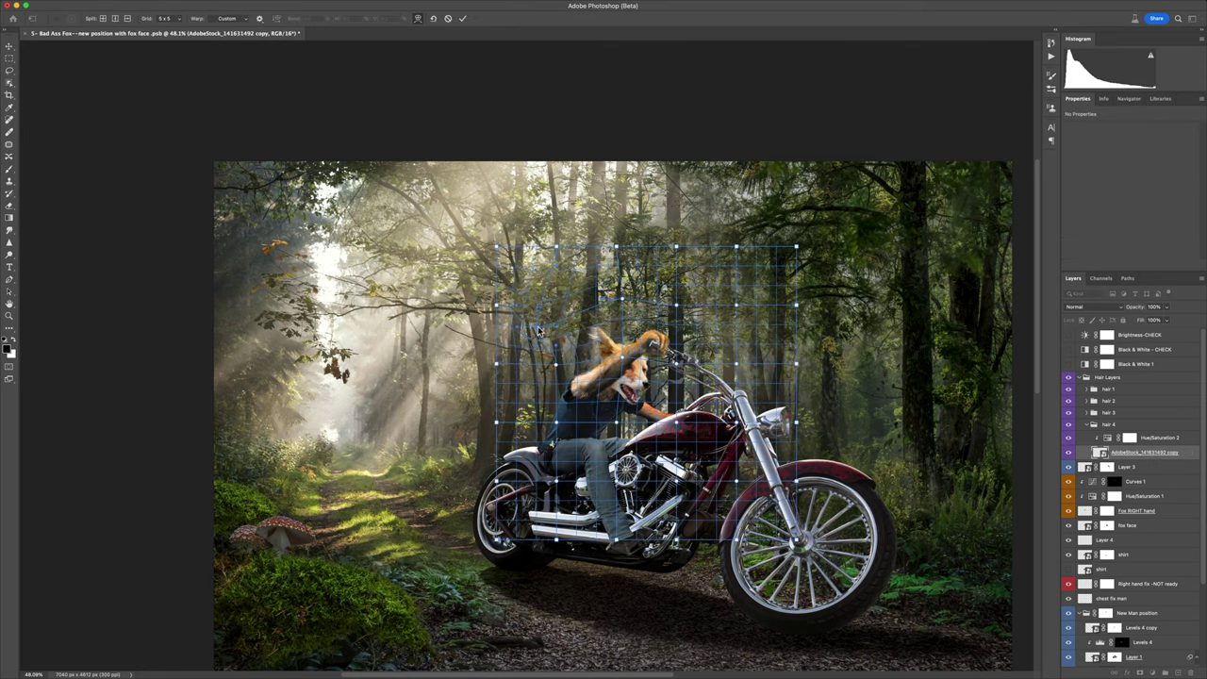
pyautogui.press('Return')
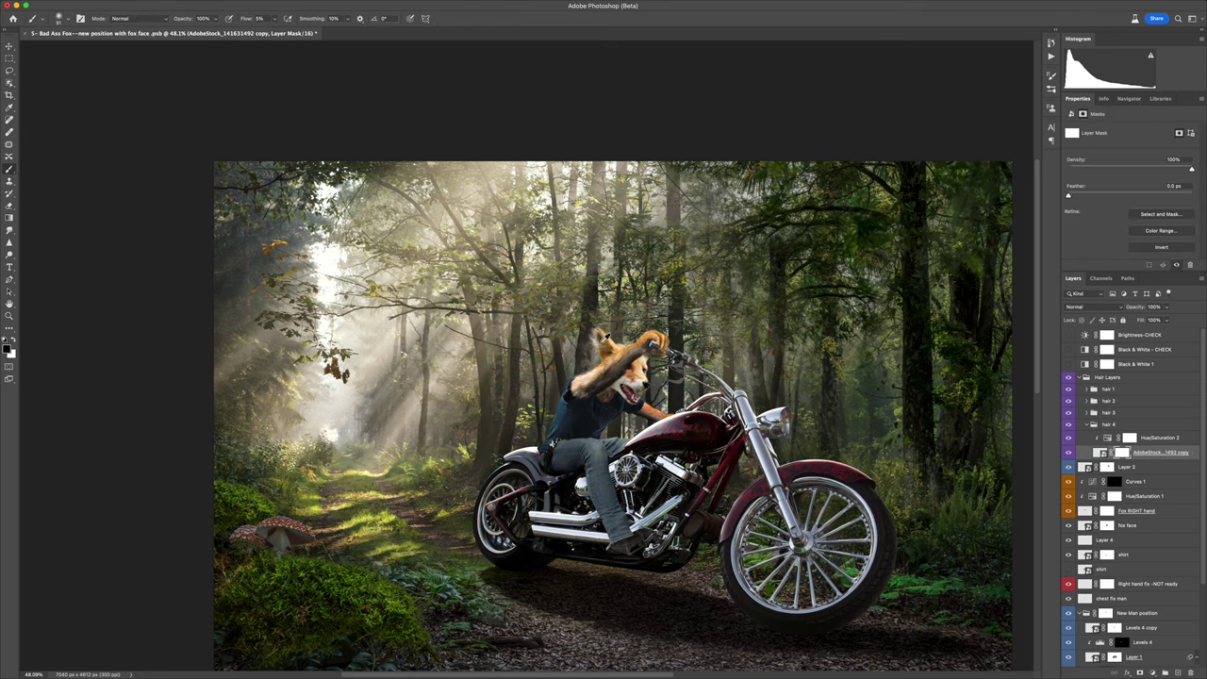
pyautogui.scroll(5, 594, 321)
pyautogui.hotkey('ctrl', 'm')
# Step: Duplicate the first fur patch as hair 1 copy, with brush flow at 35%
pyautogui.click(1123, 467)
pyautogui.hotkey('ctrl', 't')
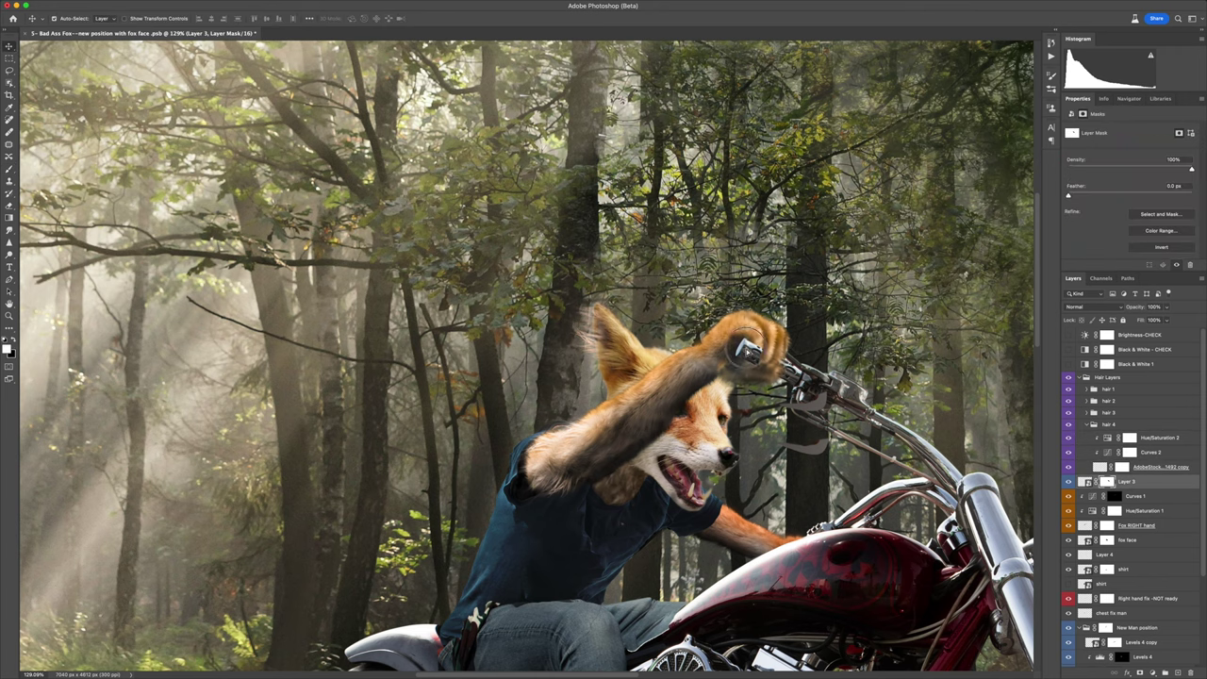
pyautogui.click(1101, 469)
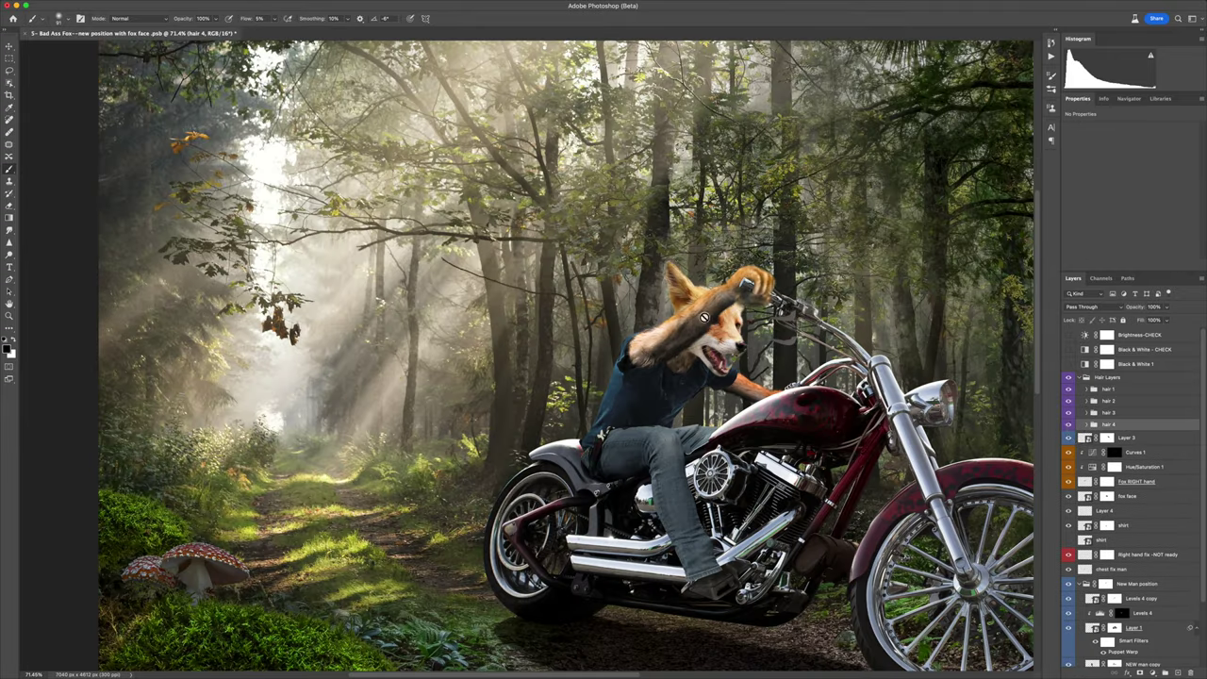
pyautogui.hotkey('shift', '3')
pyautogui.hotkey('shift', '5')
pyautogui.click(1111, 388)
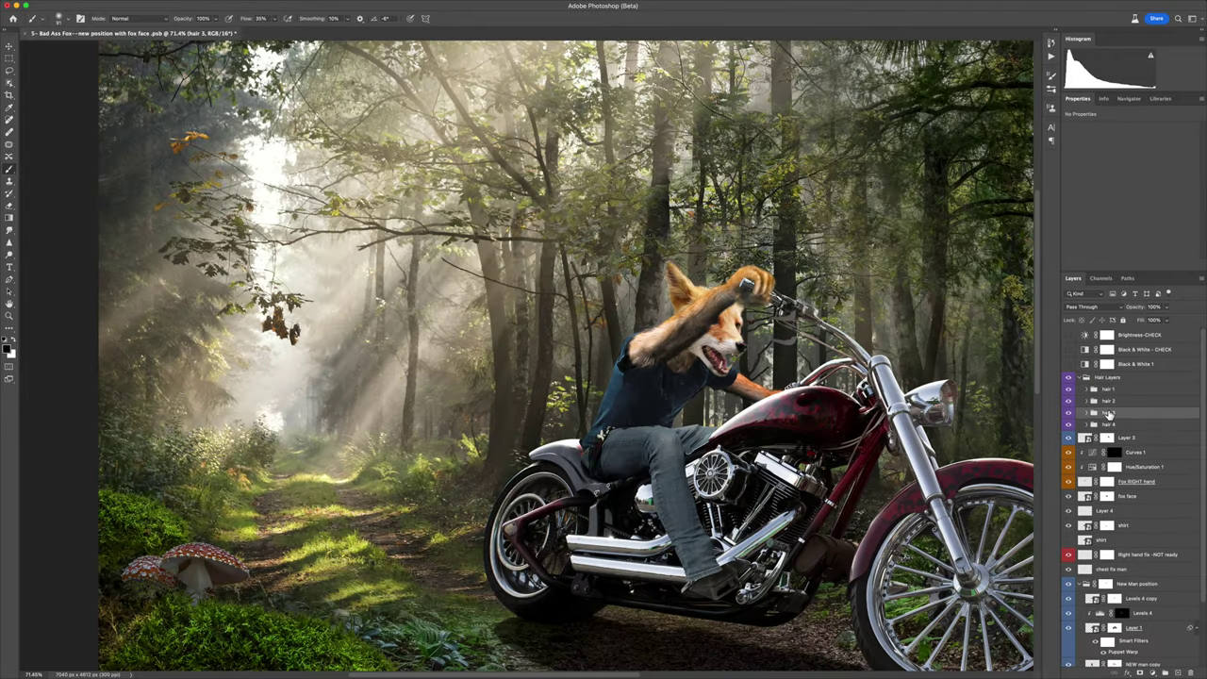
# Step: Blend the second fox photo's fur into the head and transform a duplicate of it
pyautogui.hotkey('ctrl', 'j')
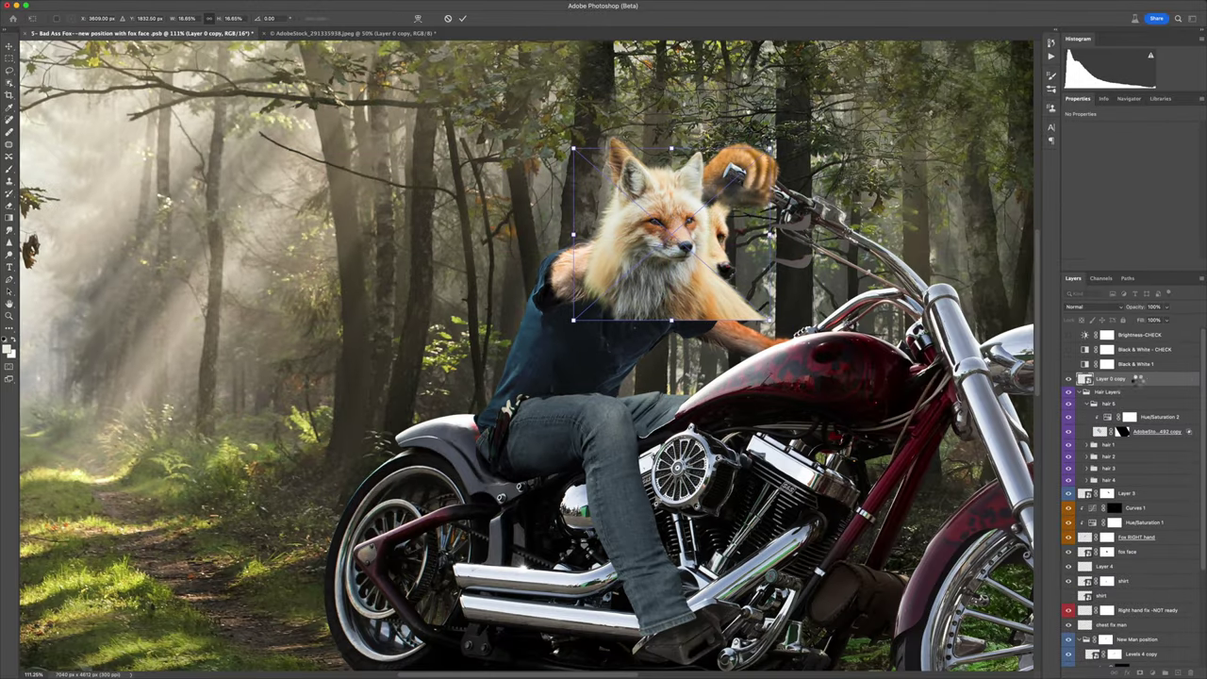
pyautogui.moveTo(585, 269); pyautogui.dragTo(681, 264)
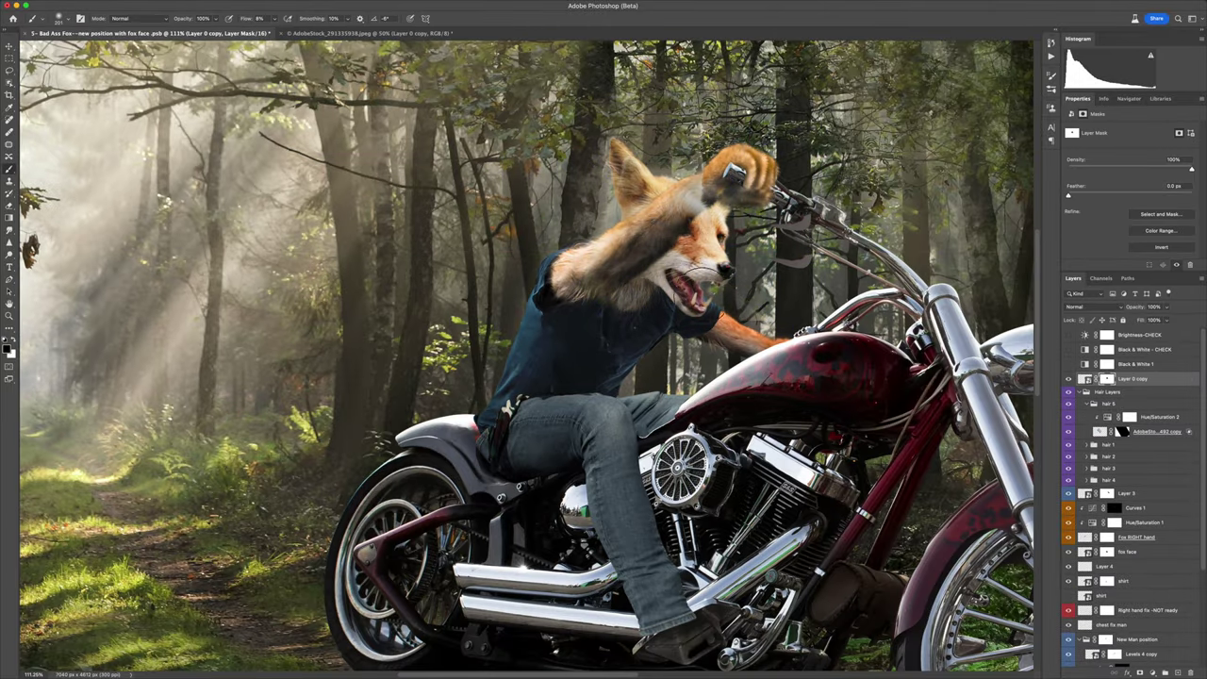
pyautogui.hotkey('ctrl', 'j')
pyautogui.hotkey('ctrl', 't')
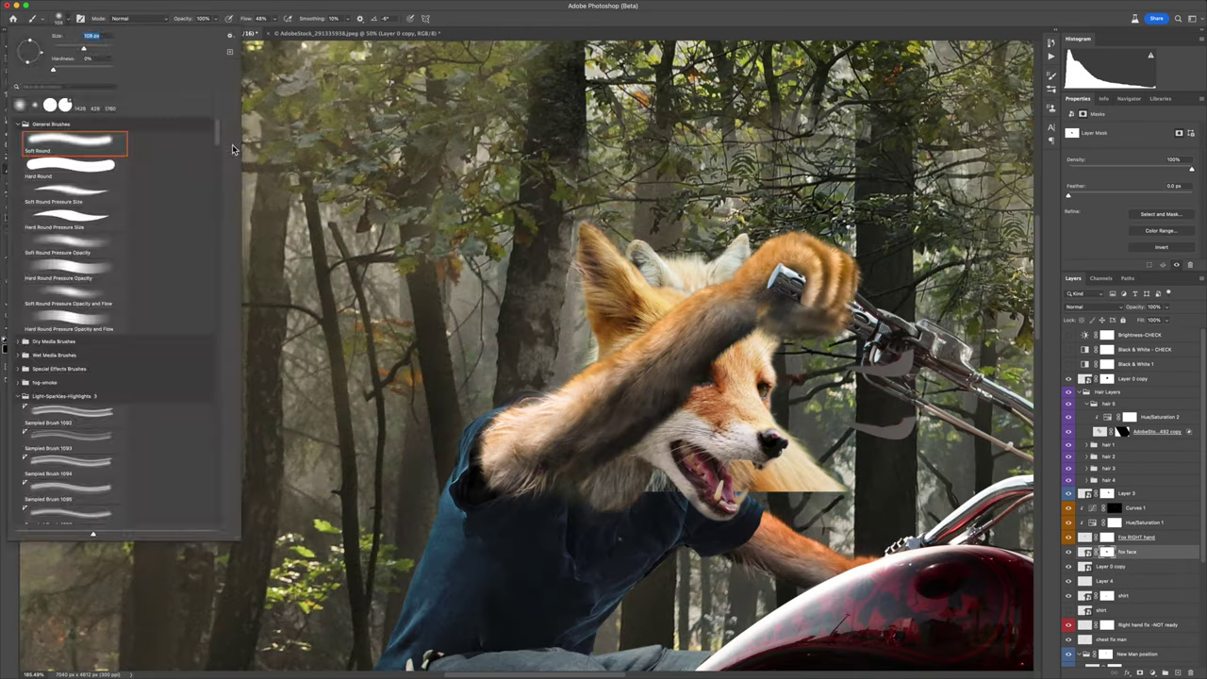
pyautogui.press('Return')
# Step: Clip Curves 3 and Hue/Saturation 3 (hue +38) to the Layer 0 copy fur
pyautogui.hotkey('alt', '[')
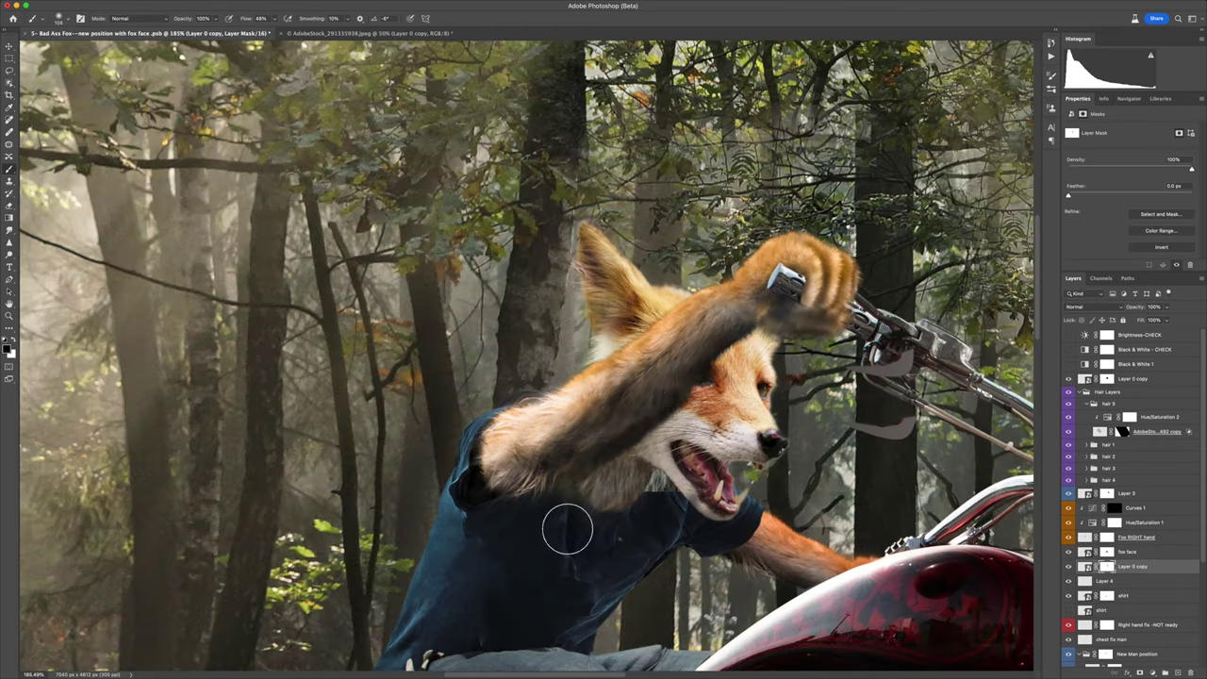
pyautogui.click(1150, 672)
pyautogui.click(1164, 630)
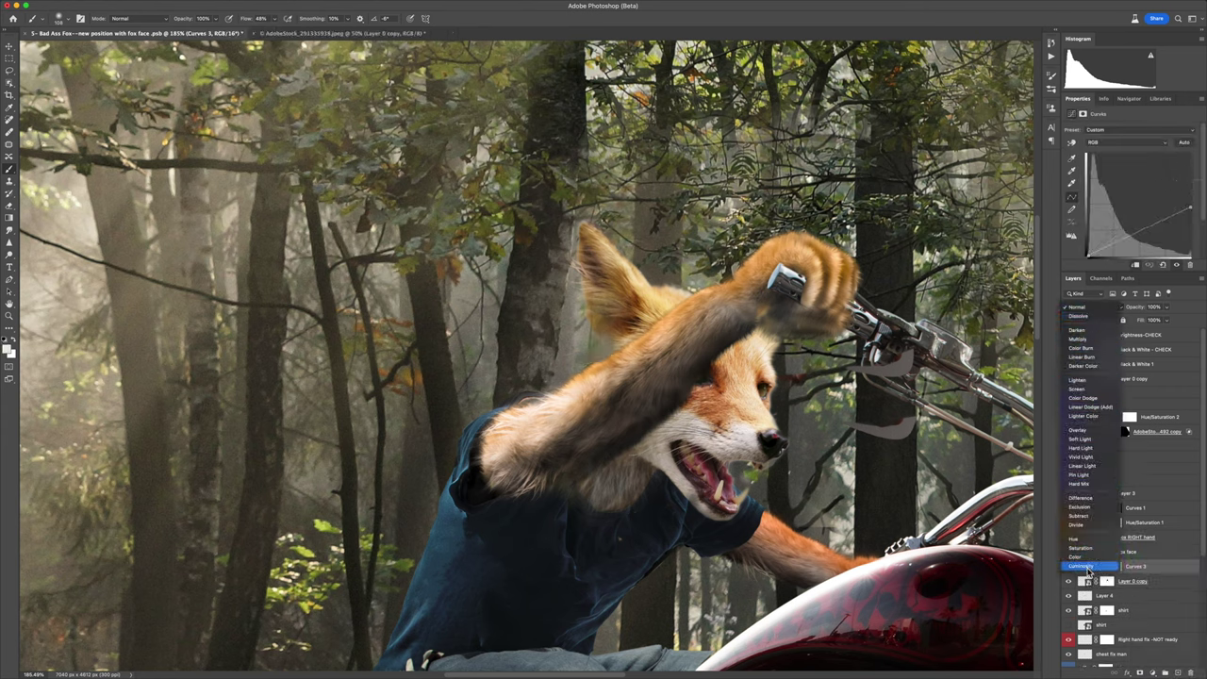
pyautogui.click(1163, 630)
pyautogui.moveTo(1130, 165); pyautogui.dragTo(1155, 168)
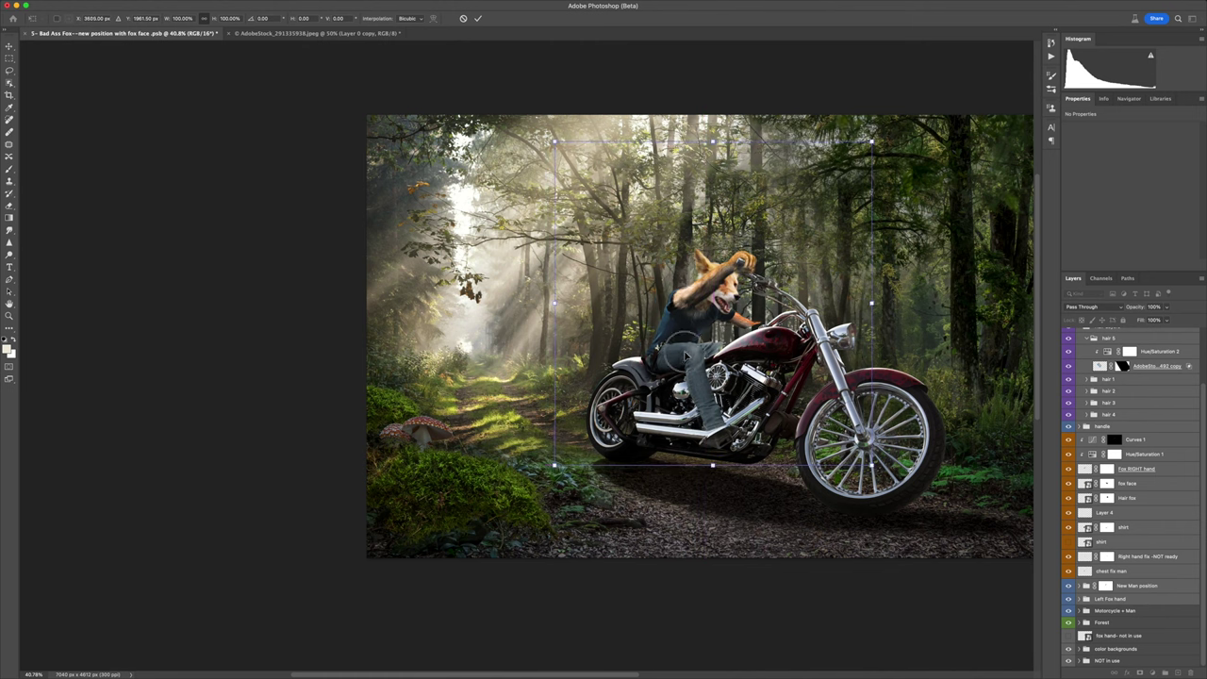
# Step: Rotate the fist around the handlebar and warp the fur arm and hair 3 over the grip
pyautogui.moveTo(822, 300); pyautogui.dragTo(826, 304)
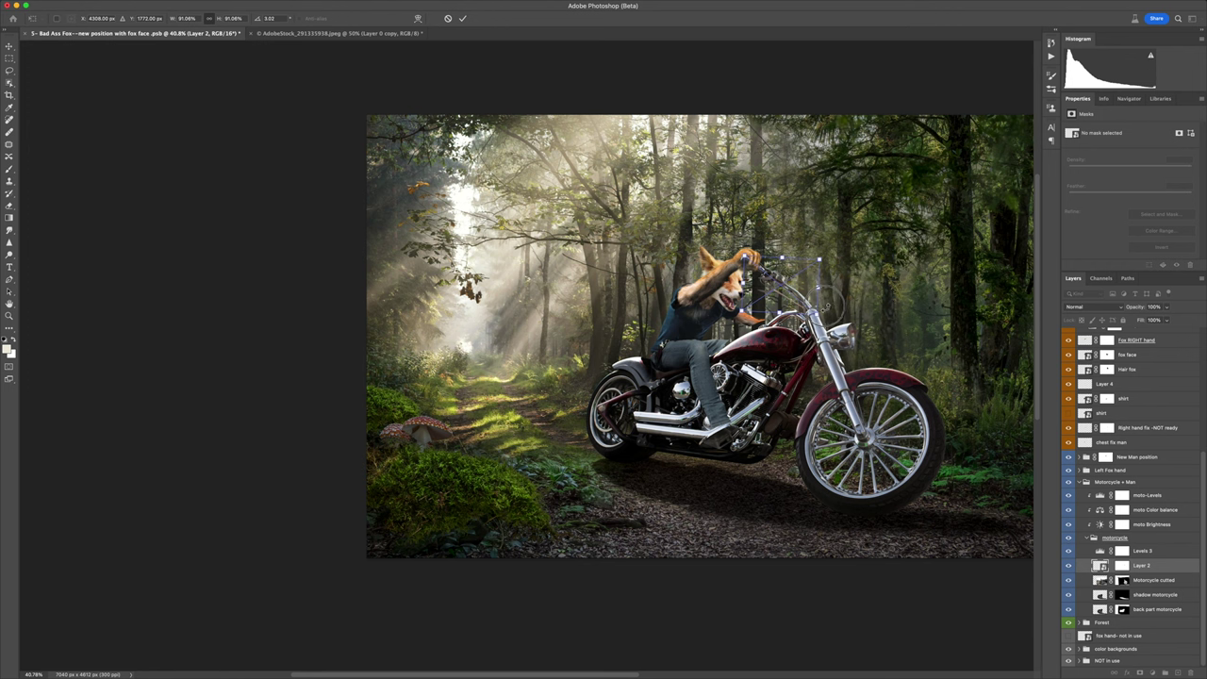
pyautogui.scroll(3, 802, 321)
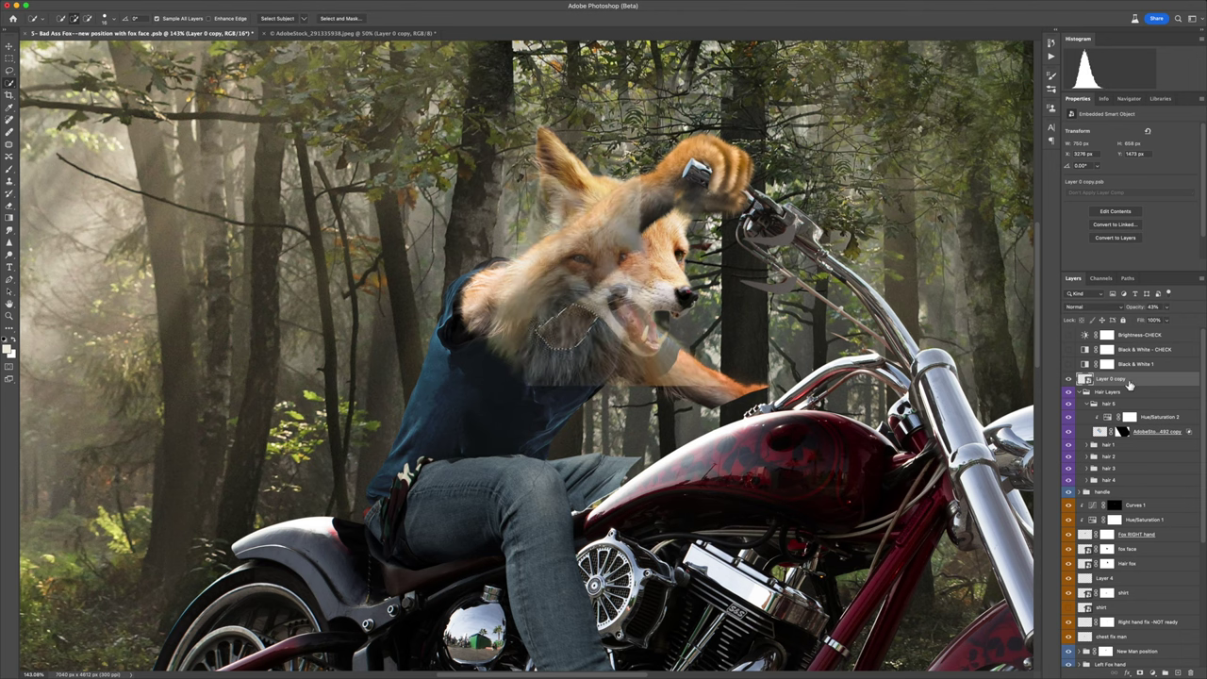
pyautogui.hotkey('ctrl', 't')
pyautogui.moveTo(572, 333)
pyautogui.mouseDown()
pyautogui.moveTo(587, 332)
pyautogui.moveTo(564, 374)
pyautogui.moveTo(550, 326)
pyautogui.mouseUp()
pyautogui.press('Return')
pyautogui.click(1129, 402)
pyautogui.hotkey('ctrl', 't')
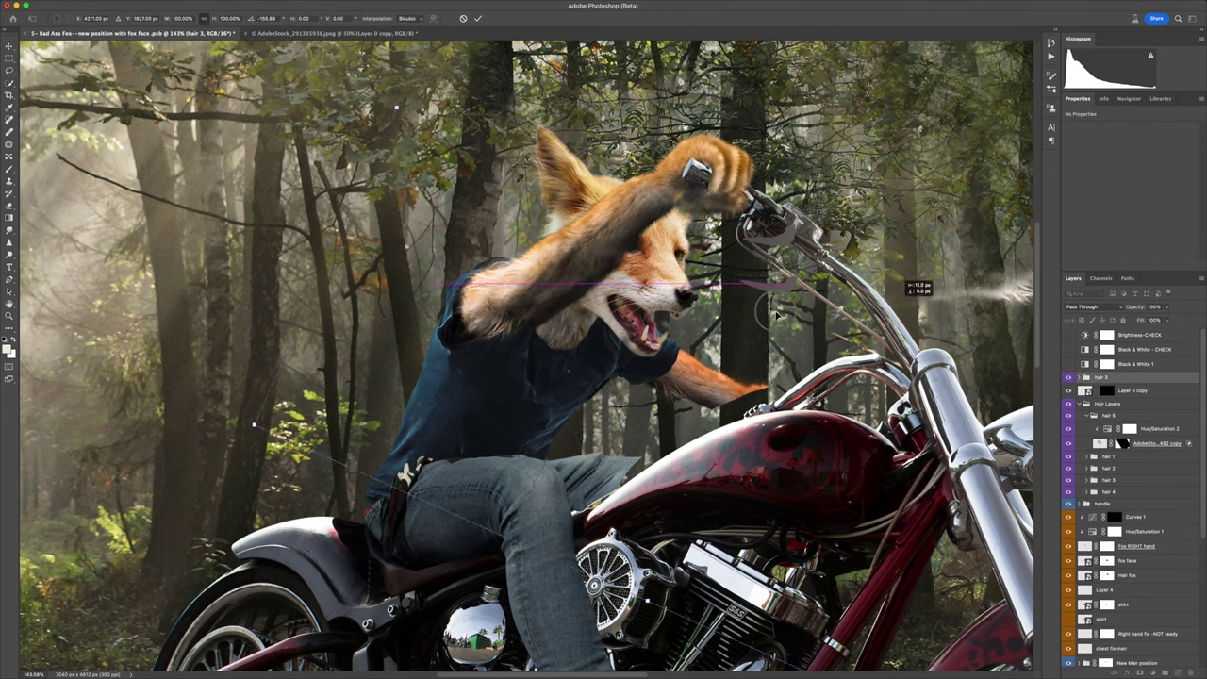
pyautogui.press('Return')
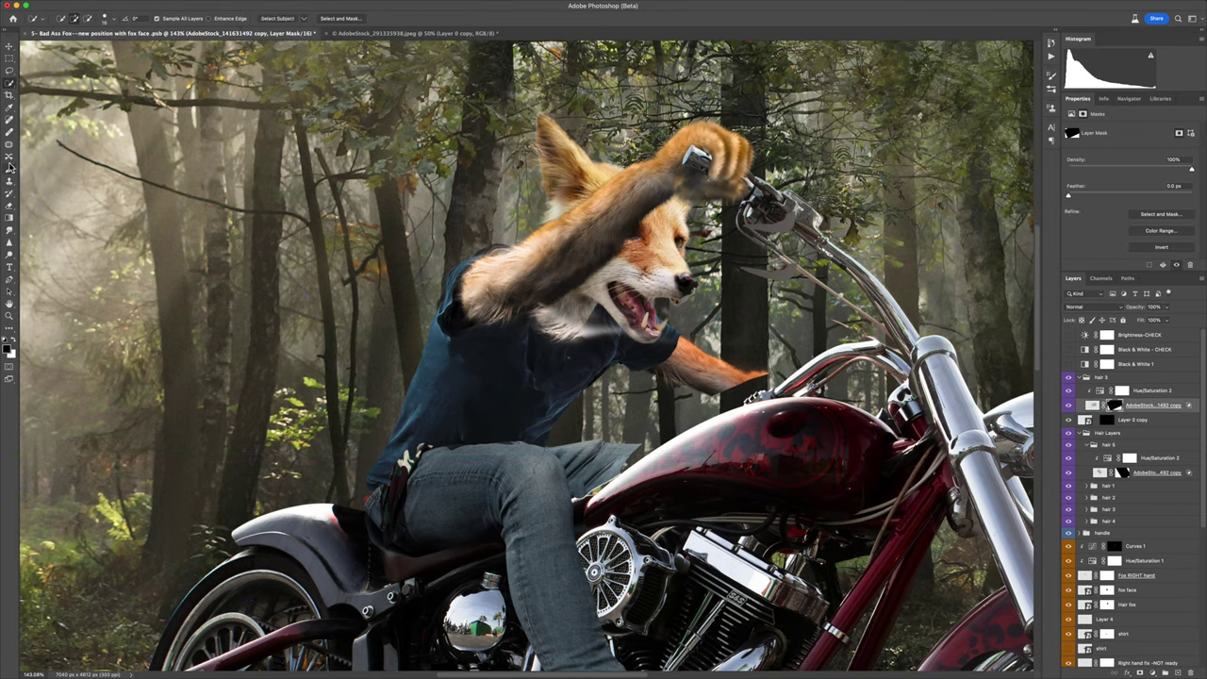
# Step: Paint the hair layer's mask and add Curves 3 shading with an inverted black mask
pyautogui.press('b')
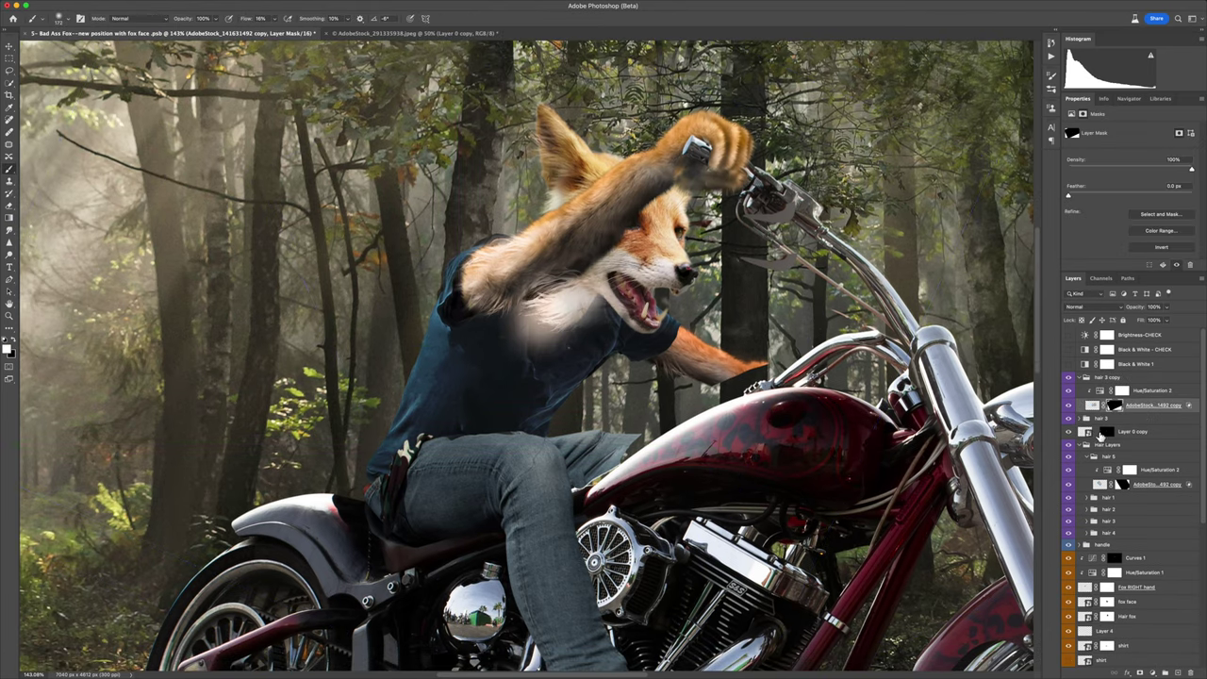
pyautogui.click(1087, 307)
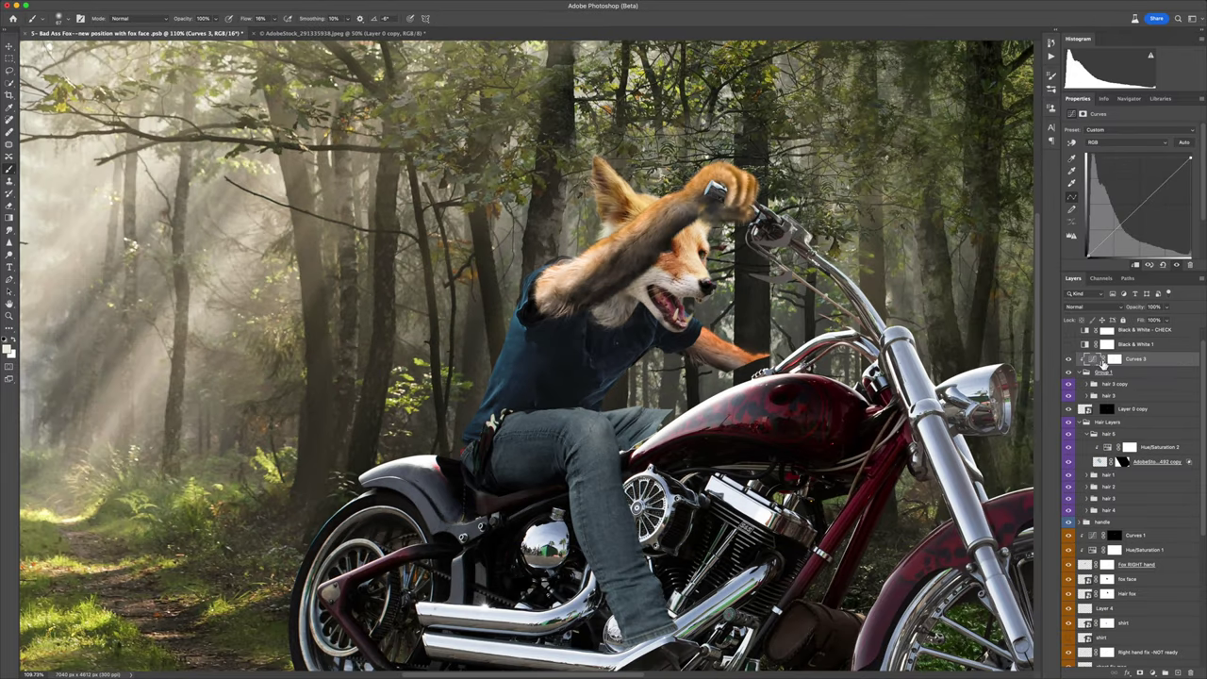
pyautogui.moveTo(1189, 158); pyautogui.dragTo(1179, 189)
pyautogui.hotkey('ctrl', 'i')
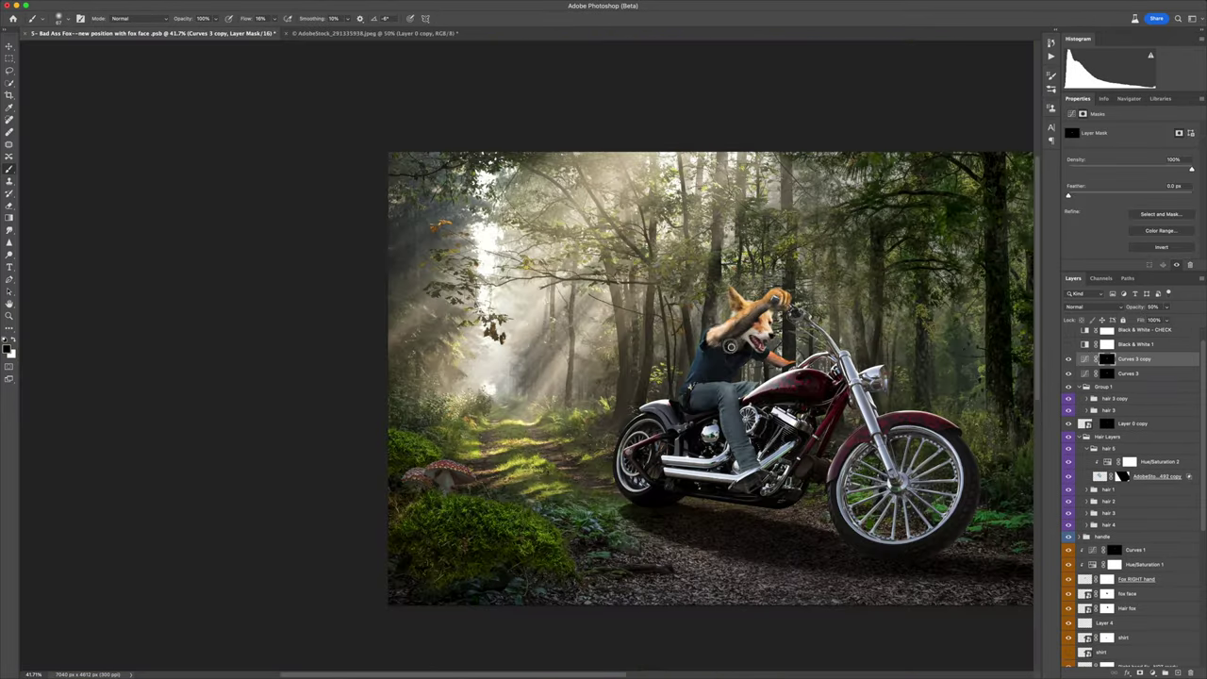
pyautogui.hotkey('alt', '[')
pyautogui.scroll(4, 743, 336)
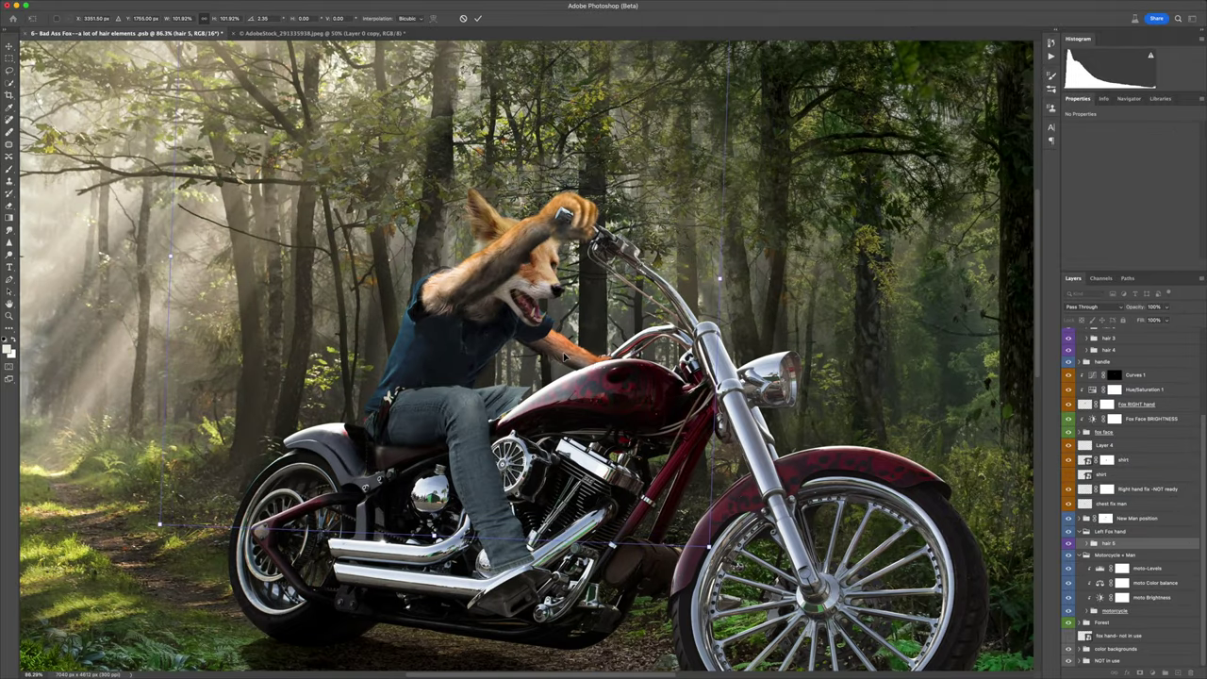
# Step: Rotate and shift the hair 5 fur arm into place and colorize the shirt deep red
pyautogui.moveTo(748, 454)
pyautogui.mouseDown()
pyautogui.moveTo(564, 356)
pyautogui.moveTo(570, 321)
pyautogui.mouseUp()
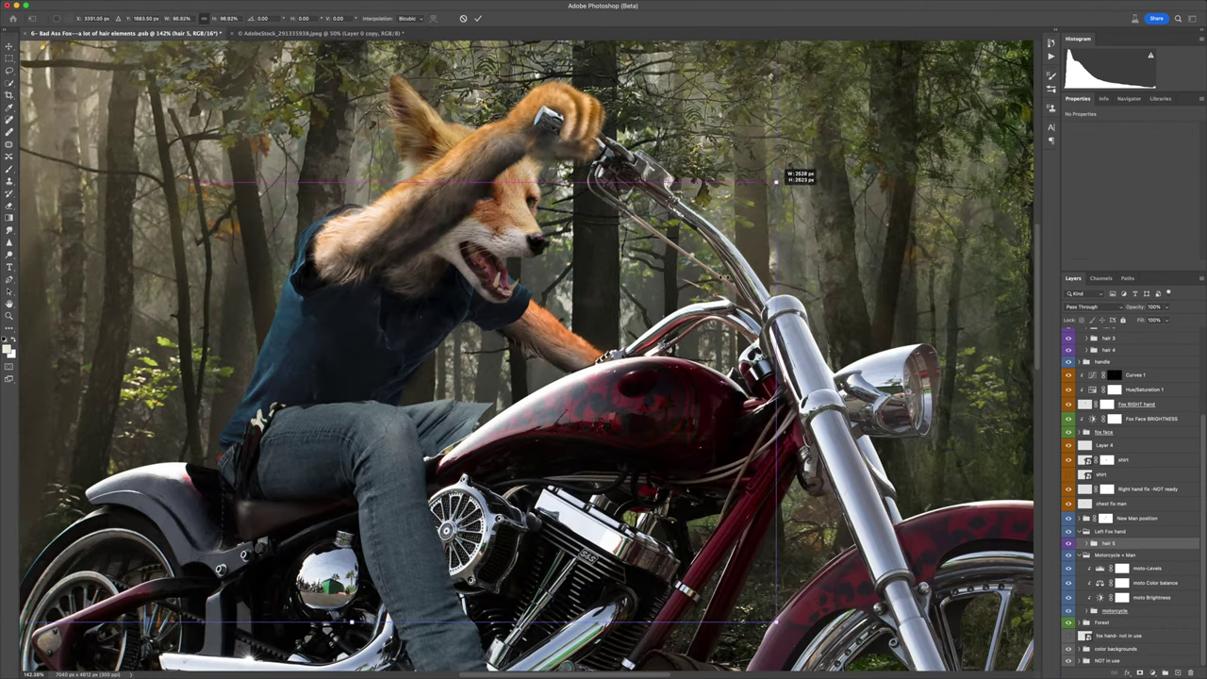
pyautogui.moveTo(568, 356); pyautogui.dragTo(566, 377)
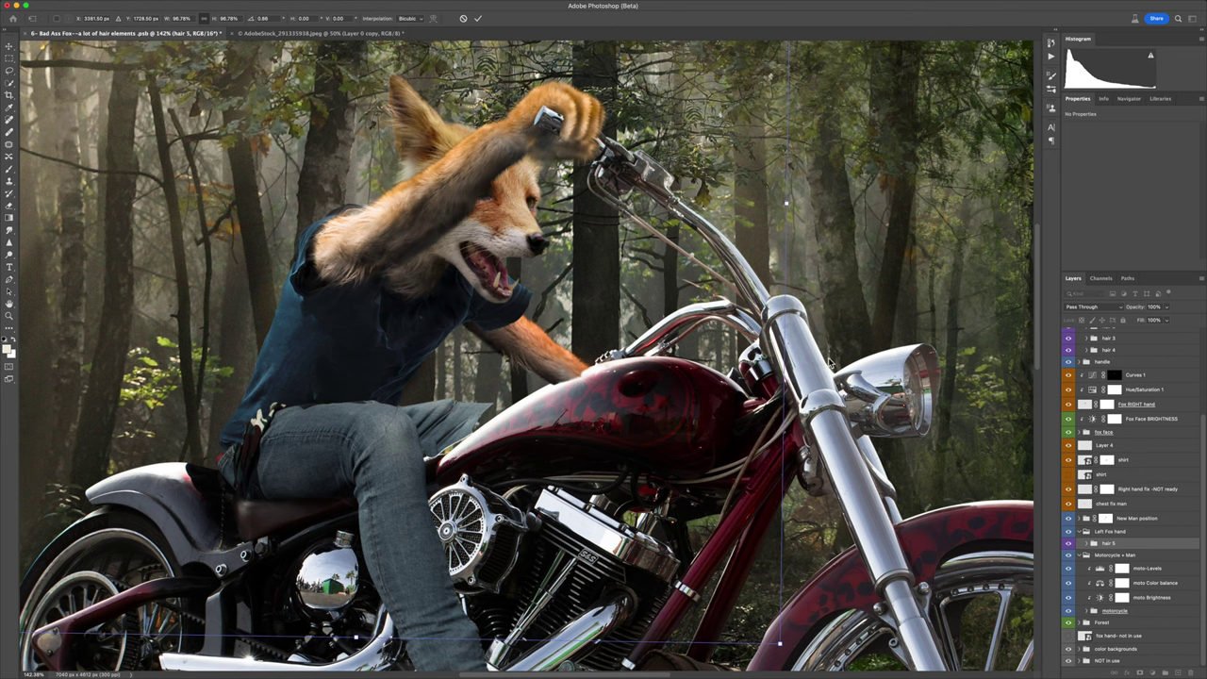
pyautogui.hotkey('ctrl', '0')
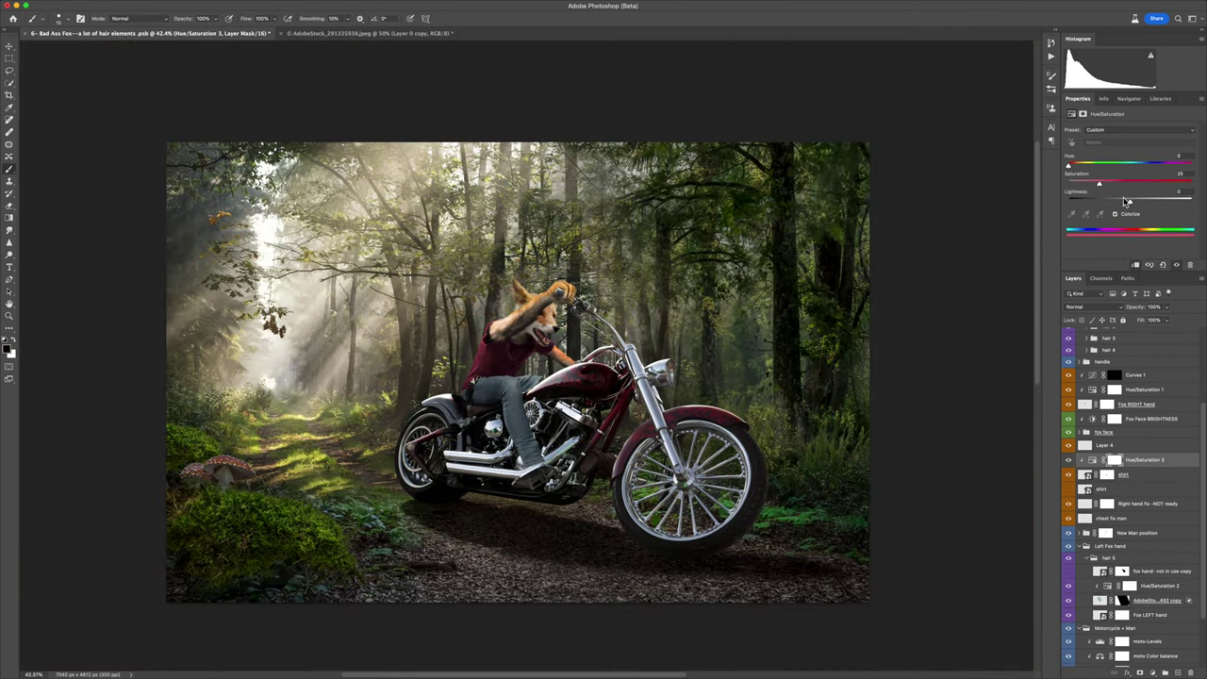
pyautogui.moveTo(1130, 182); pyautogui.dragTo(1106, 182)
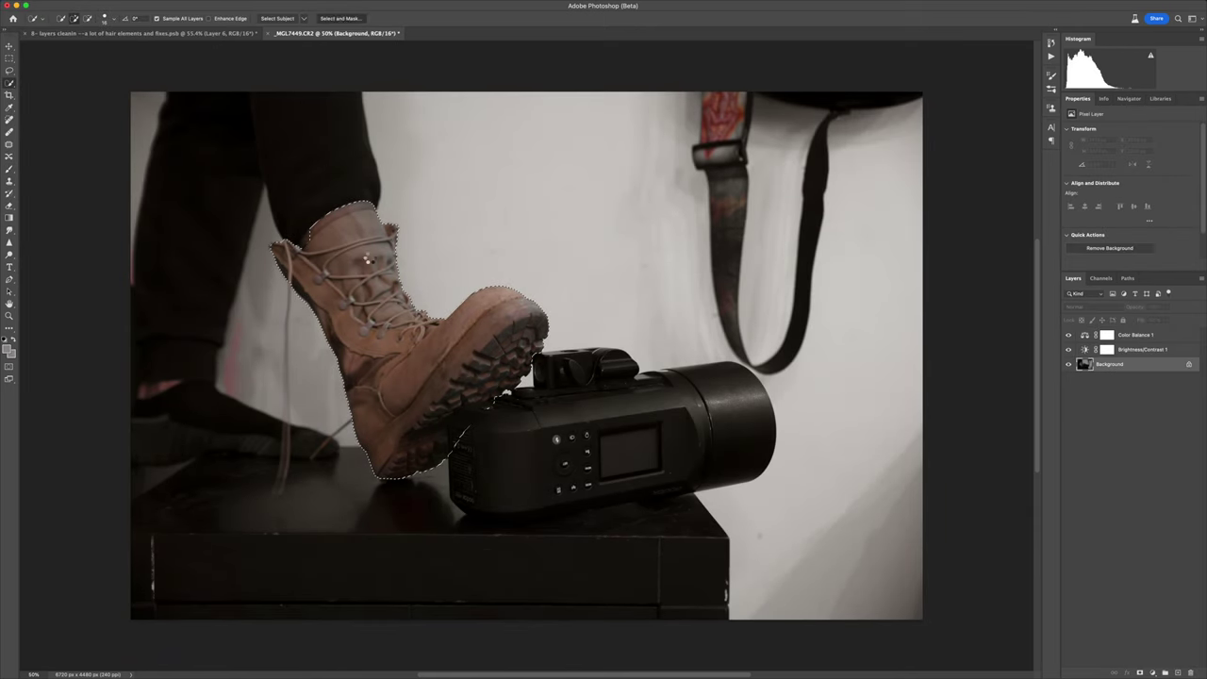
# Step: Refine the boot cut-out's edges and rotate the 'shoe' layer to the footpeg angle
pyautogui.hotkey('ctrl', 'alt', 'r')
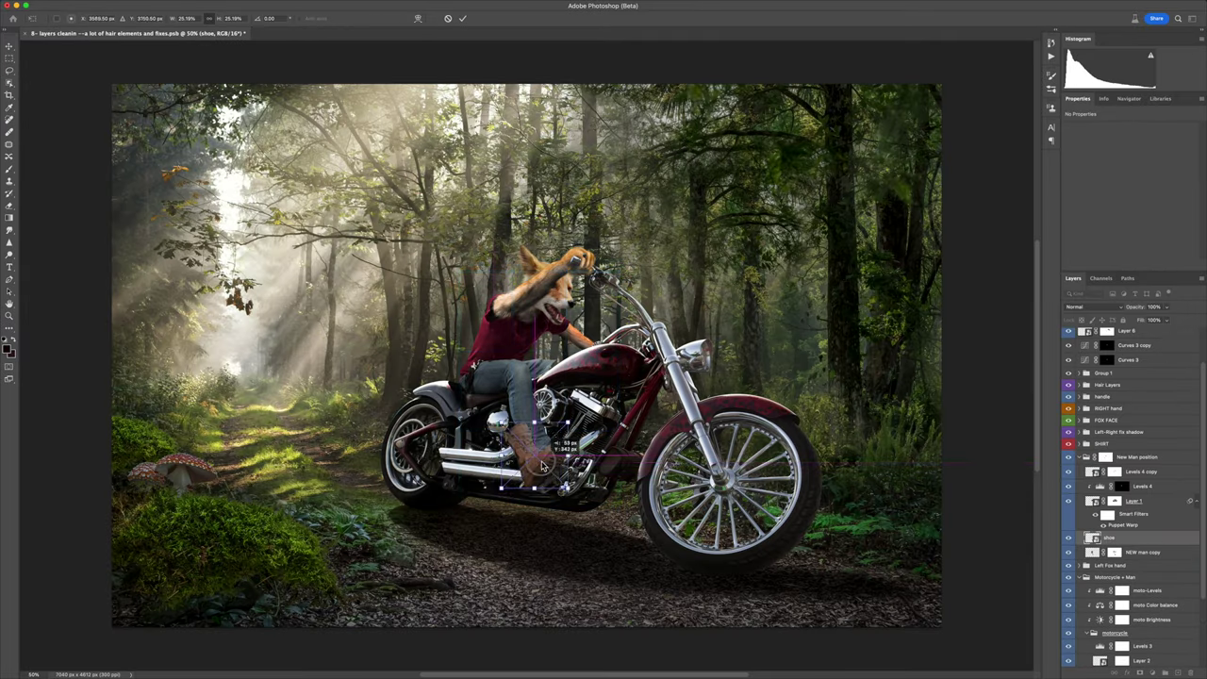
pyautogui.moveTo(543, 466); pyautogui.dragTo(551, 422)
pyautogui.scroll(-2, 547, 443)
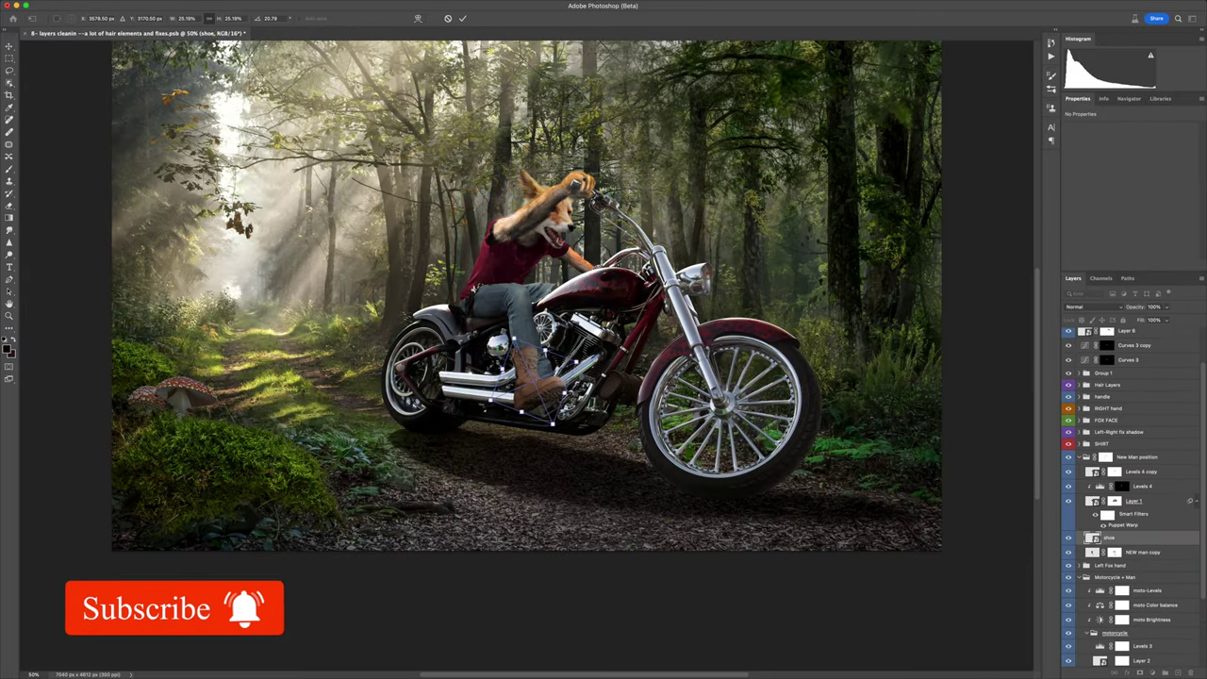
pyautogui.press('Return')
# Step: Trace a Pen path on the rider's body mask to hide the old leg
pyautogui.hotkey('alt', '[')
pyautogui.hotkey('ctrl', 't')
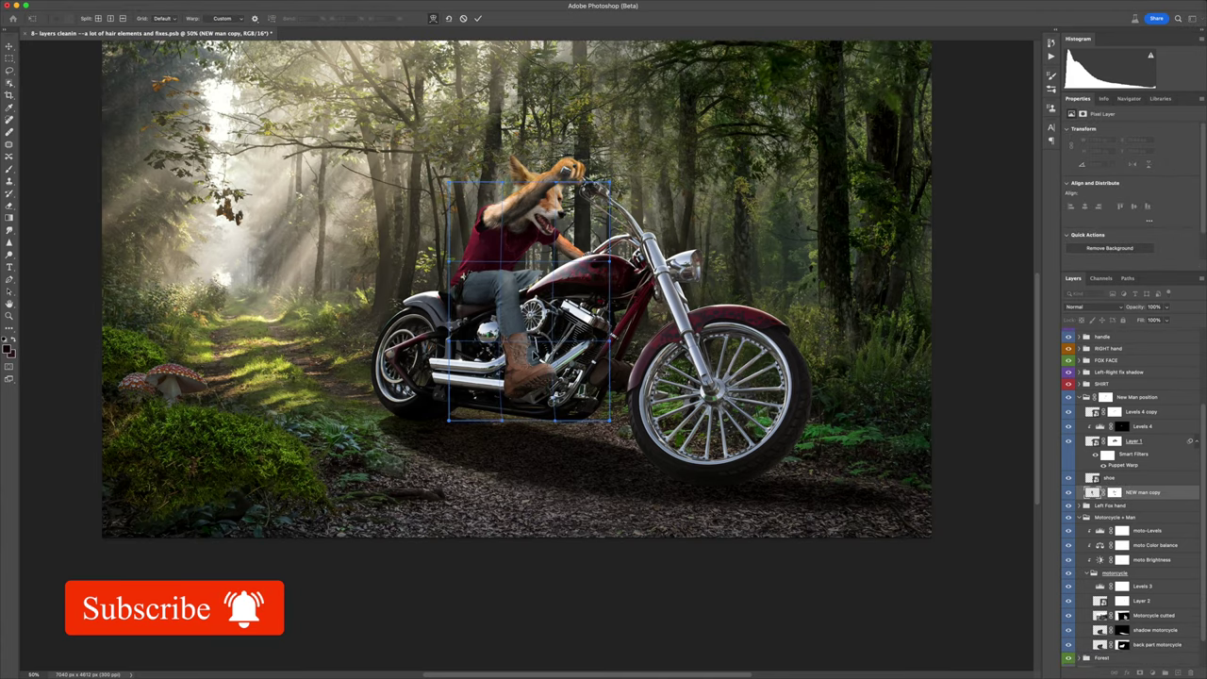
pyautogui.rightClick(528, 293)
pyautogui.press('c')
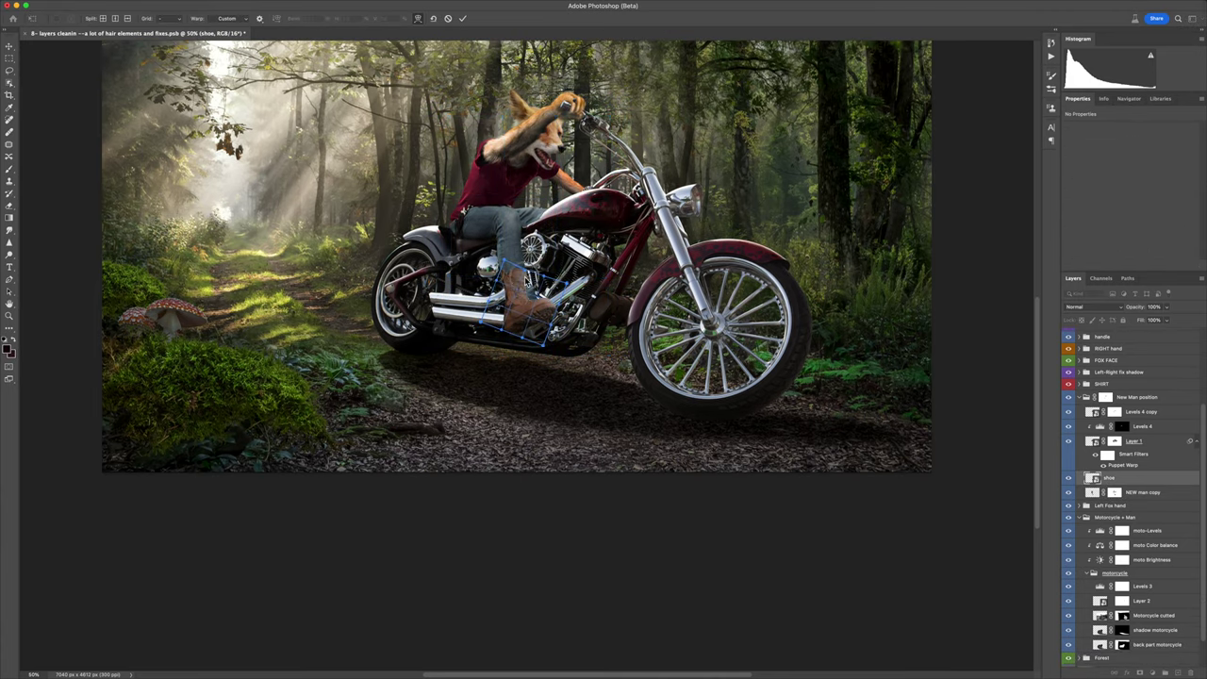
pyautogui.hotkey('alt', '[')
pyautogui.press('p')
pyautogui.scroll(5, 611, 288)
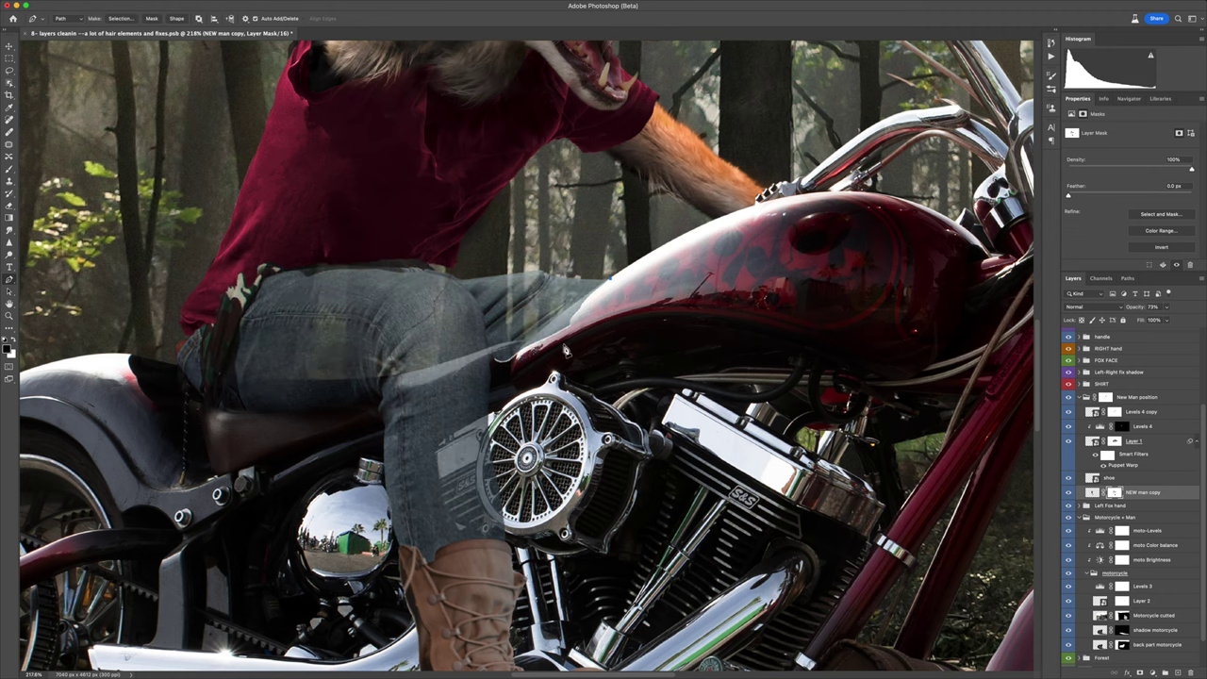
pyautogui.scroll(-5, 649, 314)
# Step: Reshape the boot with Liquify
pyautogui.hotkey('alt', ']')
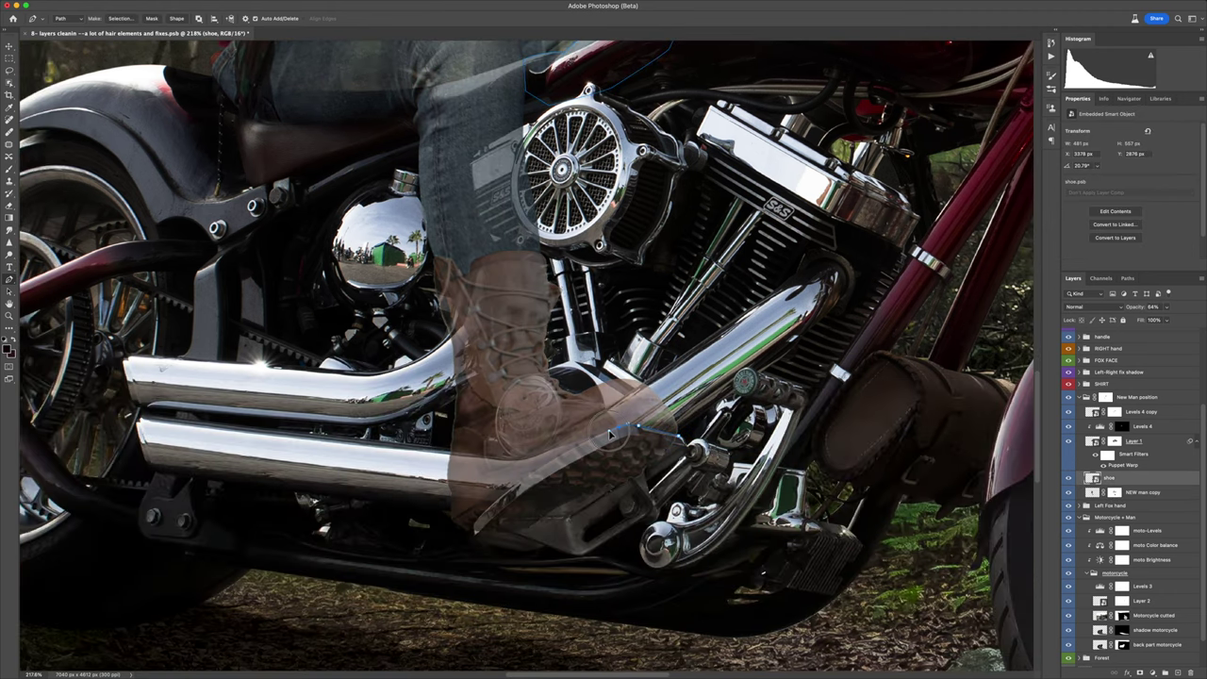
pyautogui.hotkey('ctrl', 'shift', 'x')
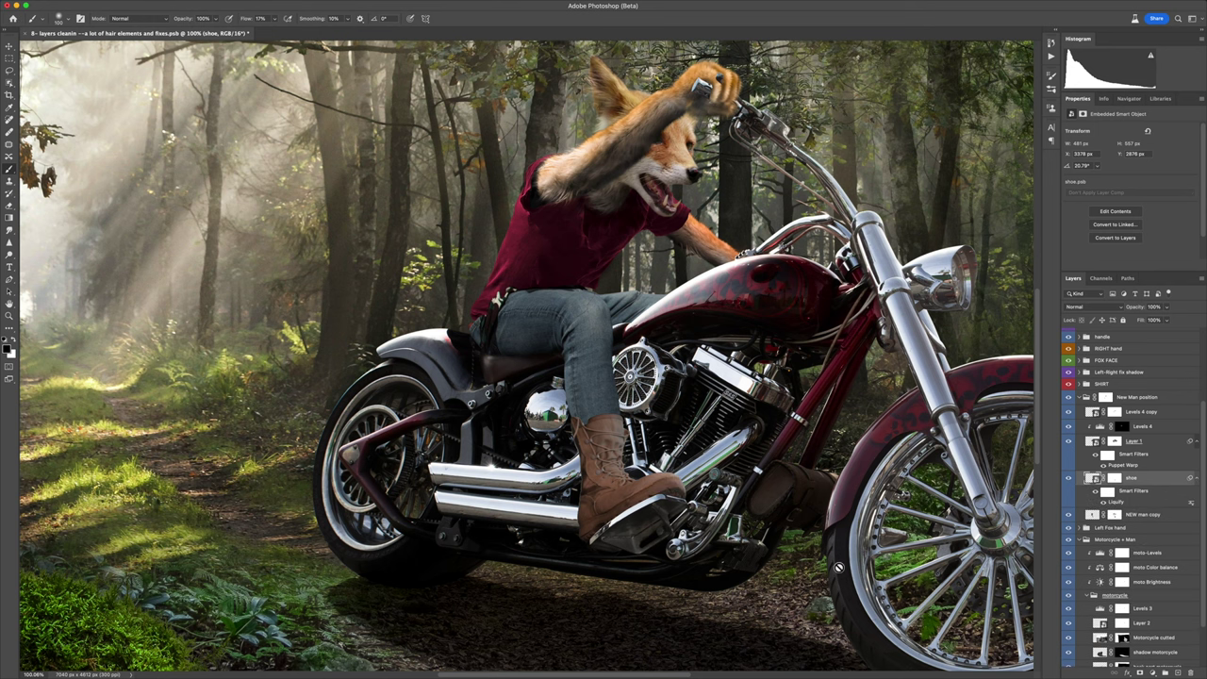
pyautogui.press('Return')
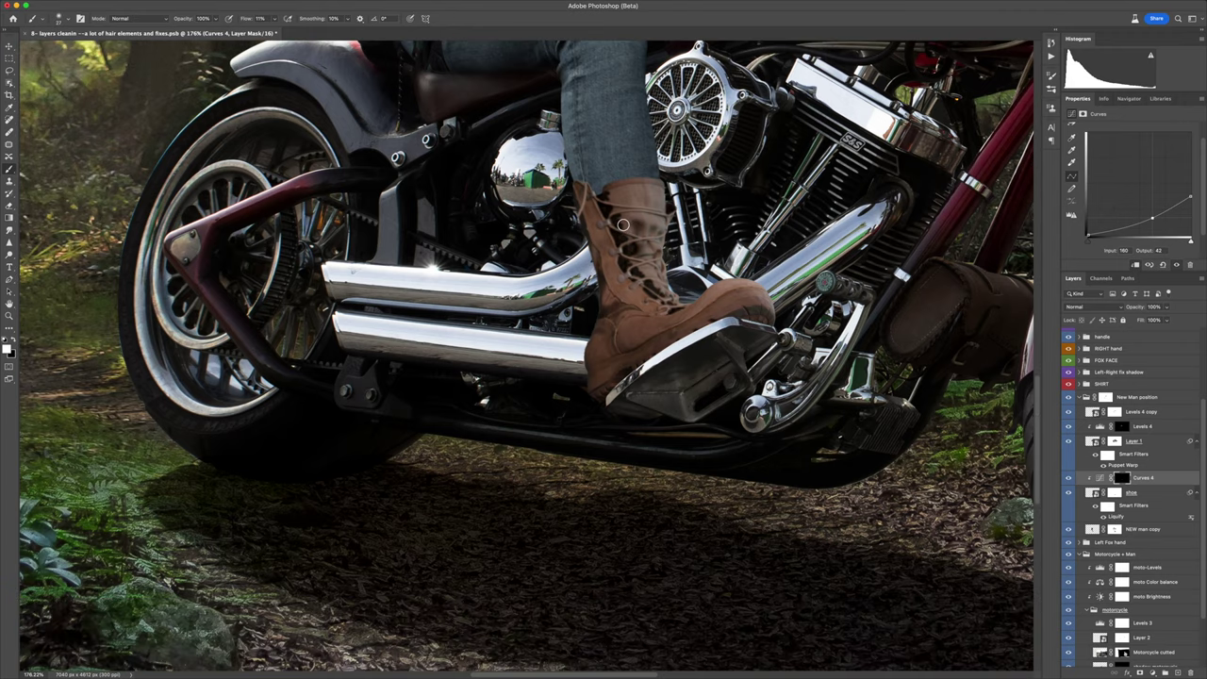
# Step: Set Blend If on Curves 4 so its darkening fades over bright areas
pyautogui.scroll(-1, 604, 209)
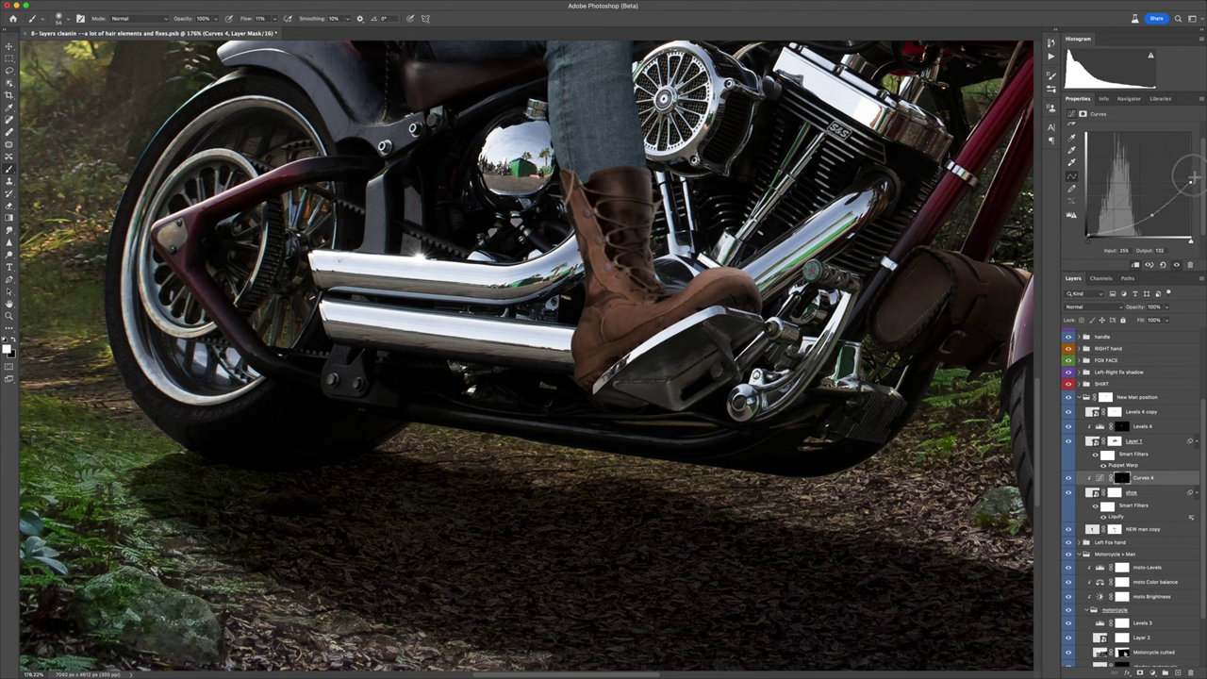
pyautogui.doubleClick(1169, 477)
pyautogui.moveTo(852, 609); pyautogui.dragTo(790, 614)
pyautogui.click(970, 429)
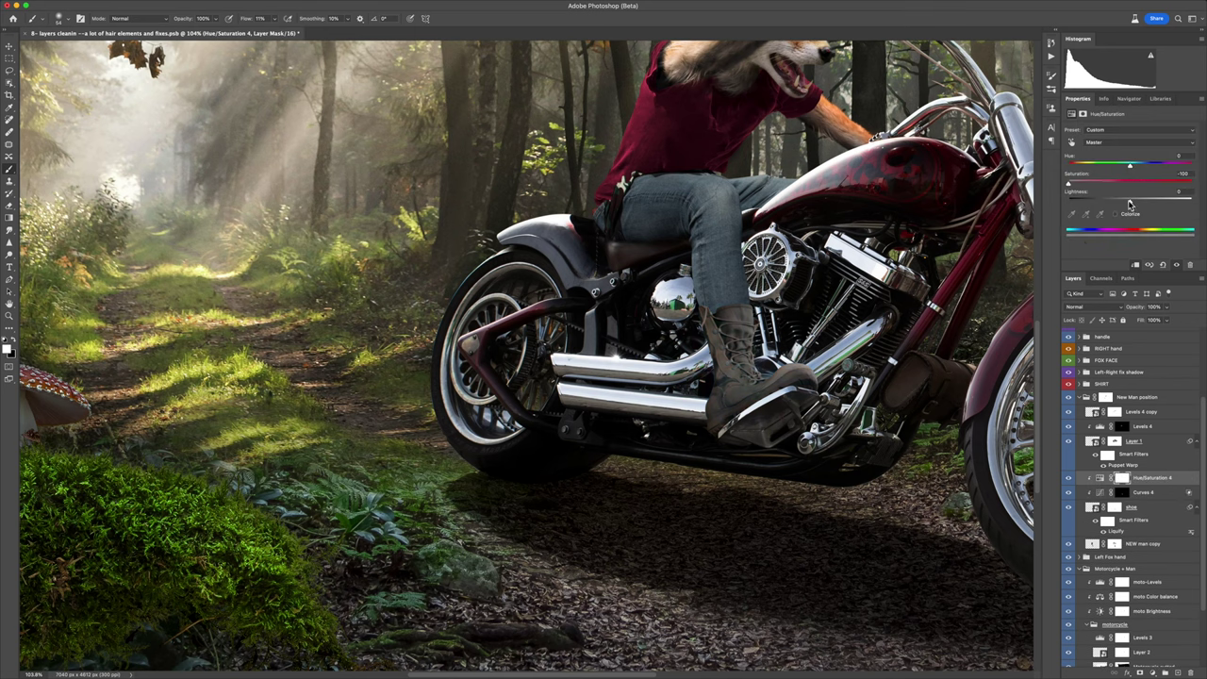
# Step: Desaturate the boot to -100 with lower lightness and outline it for a masked adjustment
pyautogui.moveTo(1113, 197); pyautogui.dragTo(1102, 202)
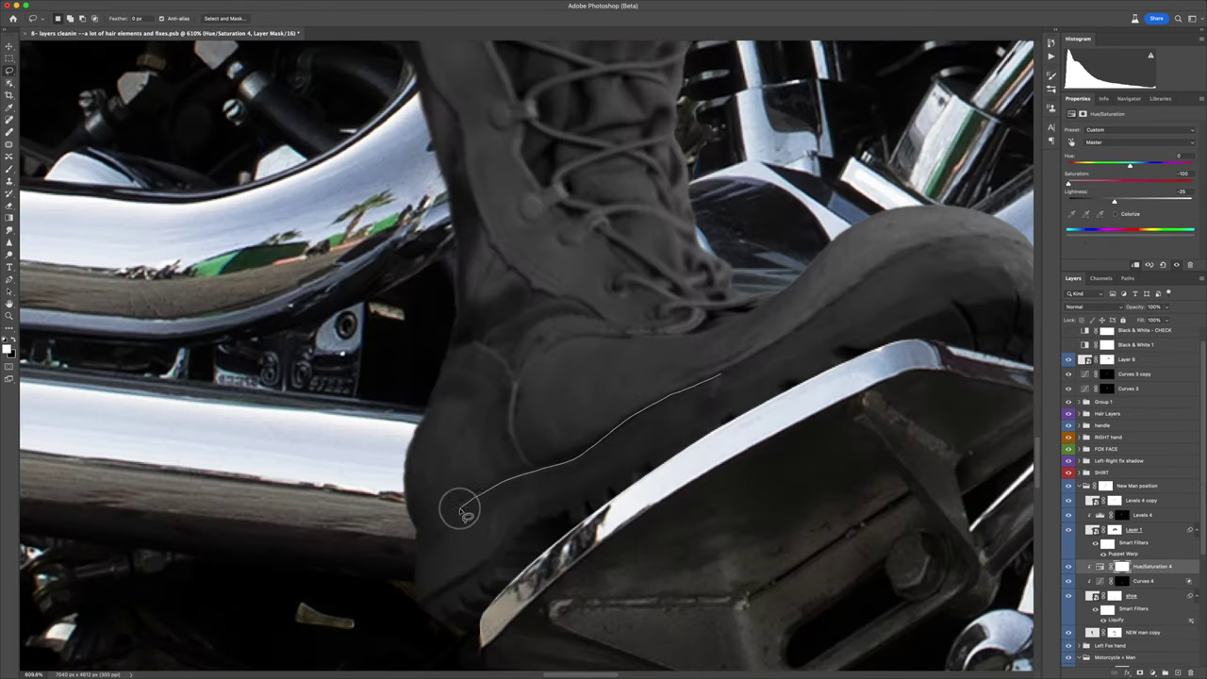
pyautogui.moveTo(453, 500); pyautogui.dragTo(822, 310)
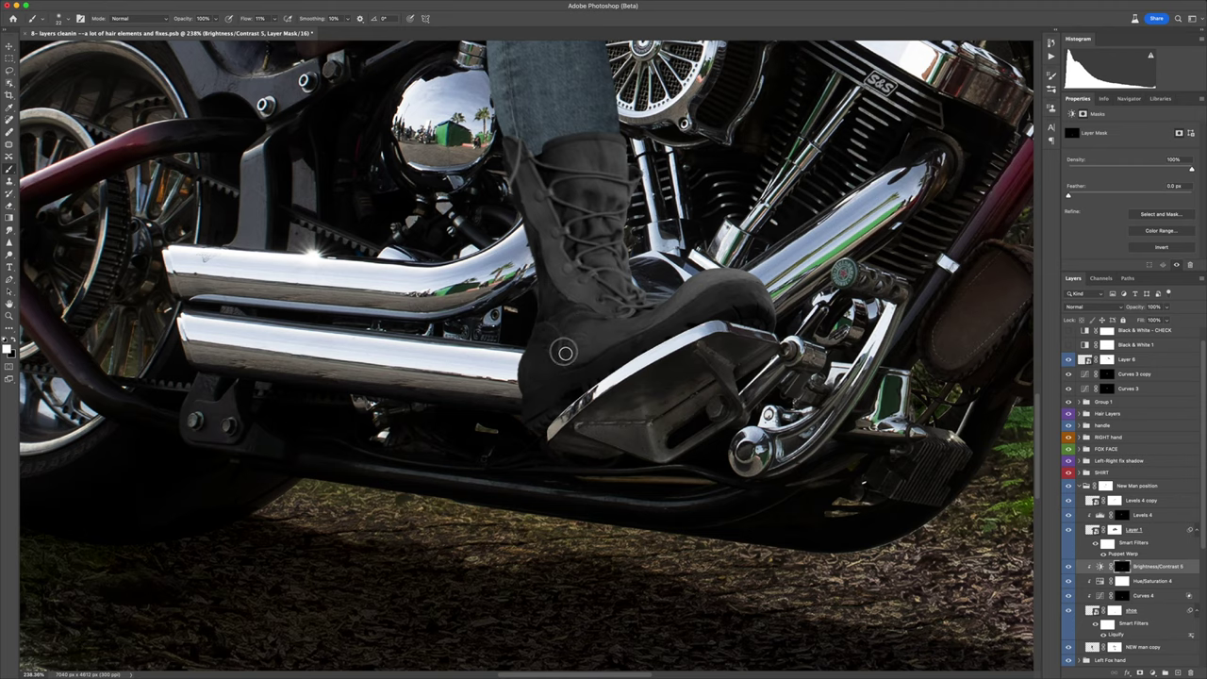
pyautogui.scroll(-3, 656, 307)
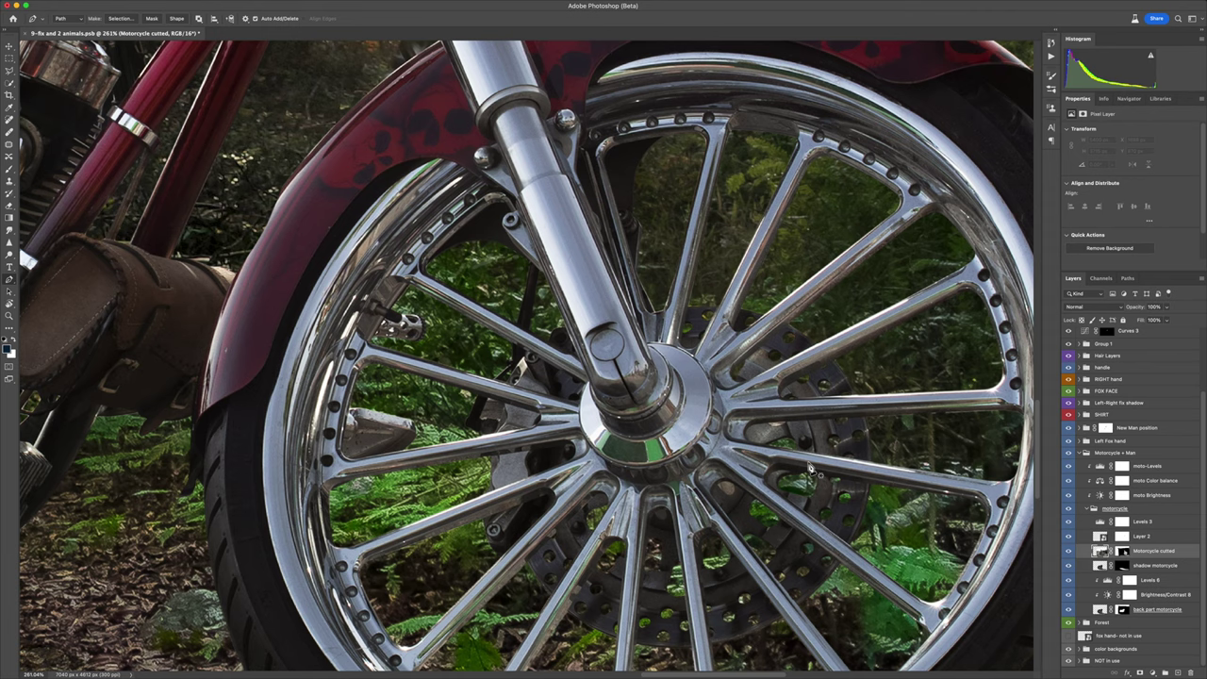
pyautogui.scroll(5, 809, 469)
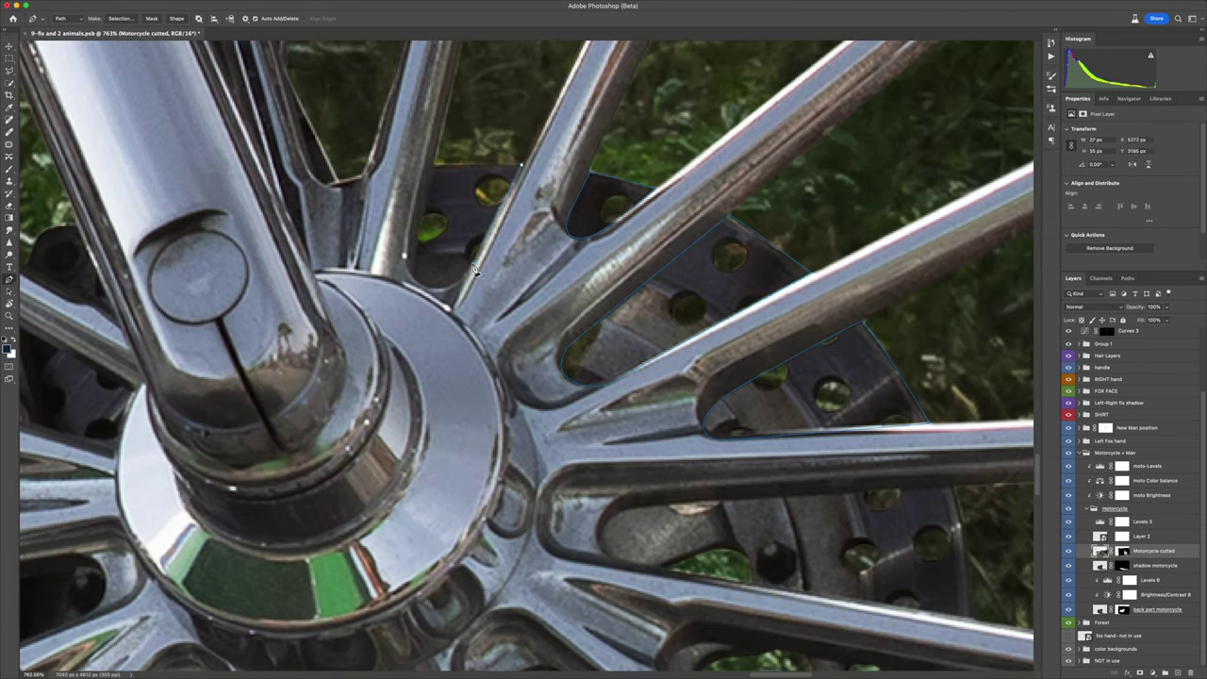
# Step: Move around the front wheel's spokes and undock the Paths panel into its own panel
pyautogui.scroll(-3, 476, 268)
pyautogui.scroll(2, 539, 296)
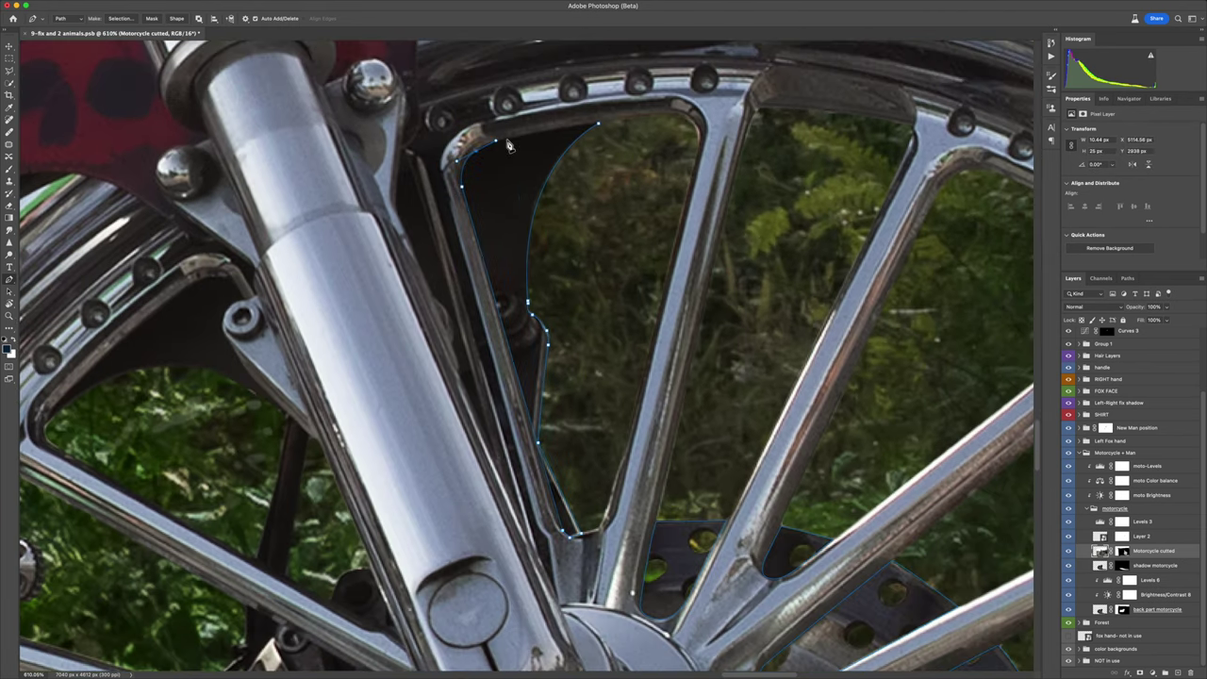
pyautogui.hscroll(-5, 507, 144)
pyautogui.scroll(-5, 649, 431)
pyautogui.hscroll(-1, 649, 415)
pyautogui.scroll(2, 648, 396)
pyautogui.scroll(-3, 644, 362)
pyautogui.scroll(-3, 615, 196)
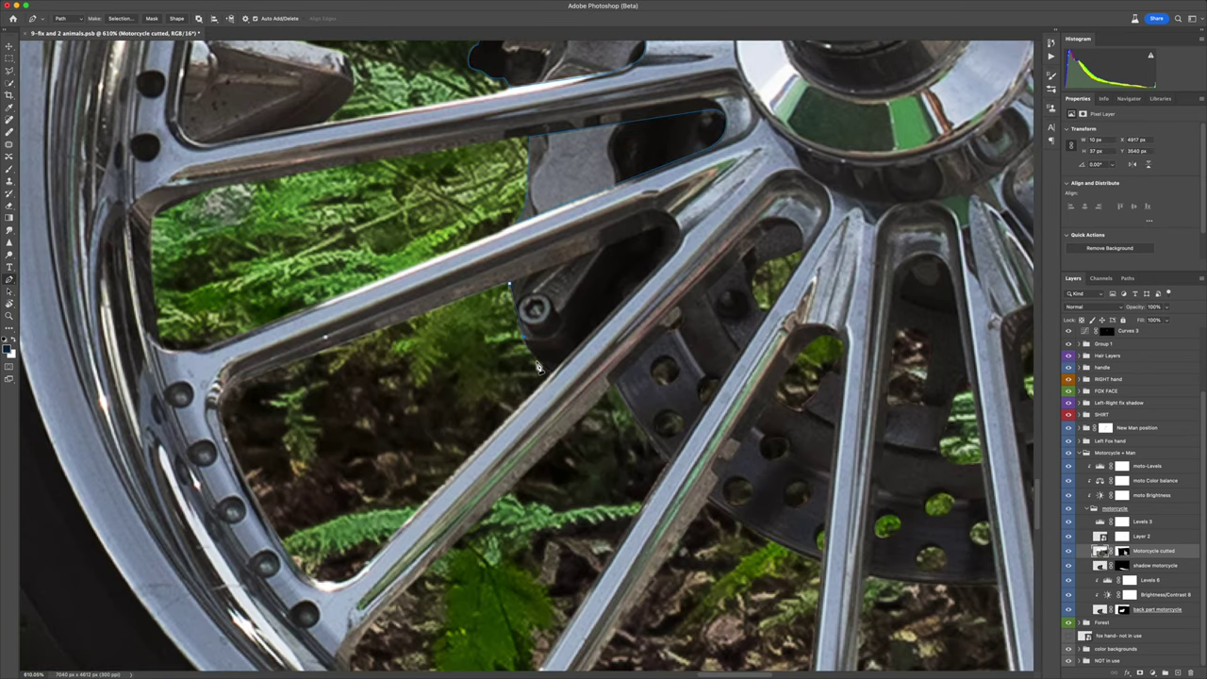
pyautogui.hscroll(8, 748, 573)
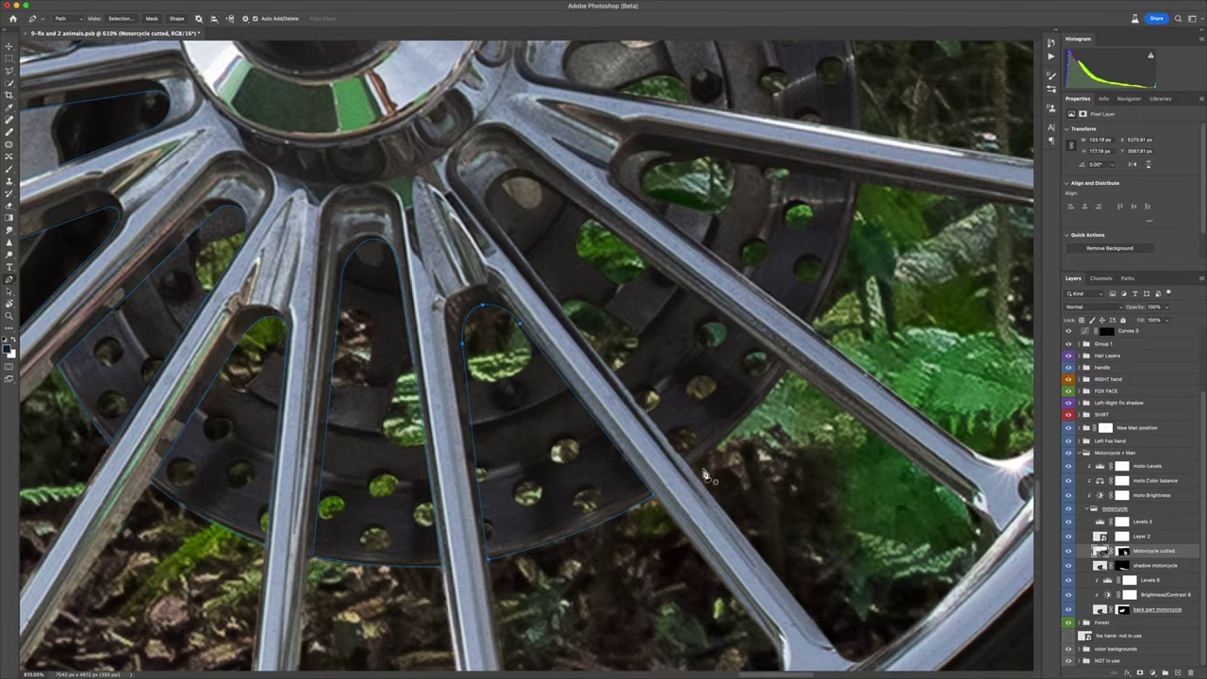
pyautogui.scroll(-2, 706, 476)
pyautogui.scroll(-2, 705, 477)
pyautogui.scroll(-2, 705, 476)
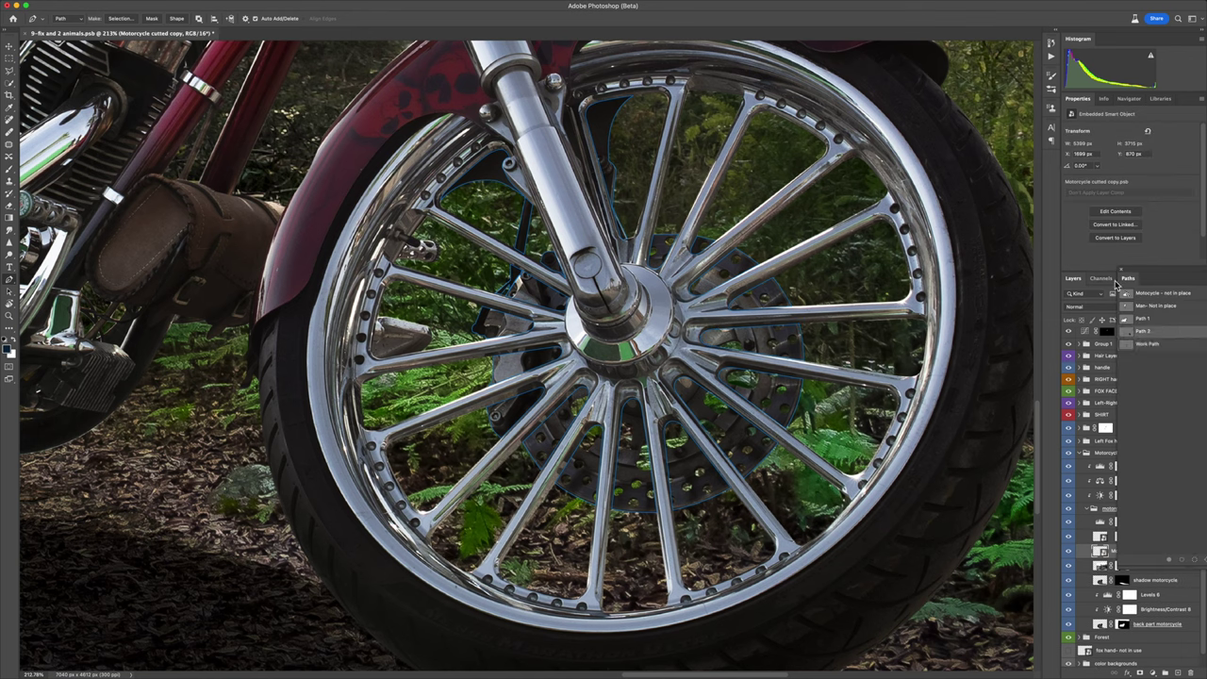
pyautogui.moveTo(1128, 278); pyautogui.dragTo(1113, 215)
# Step: Rename the motorcycle copy to 'wheel NOT spinning' and duplicate the layer again
pyautogui.doubleClick(1174, 586)
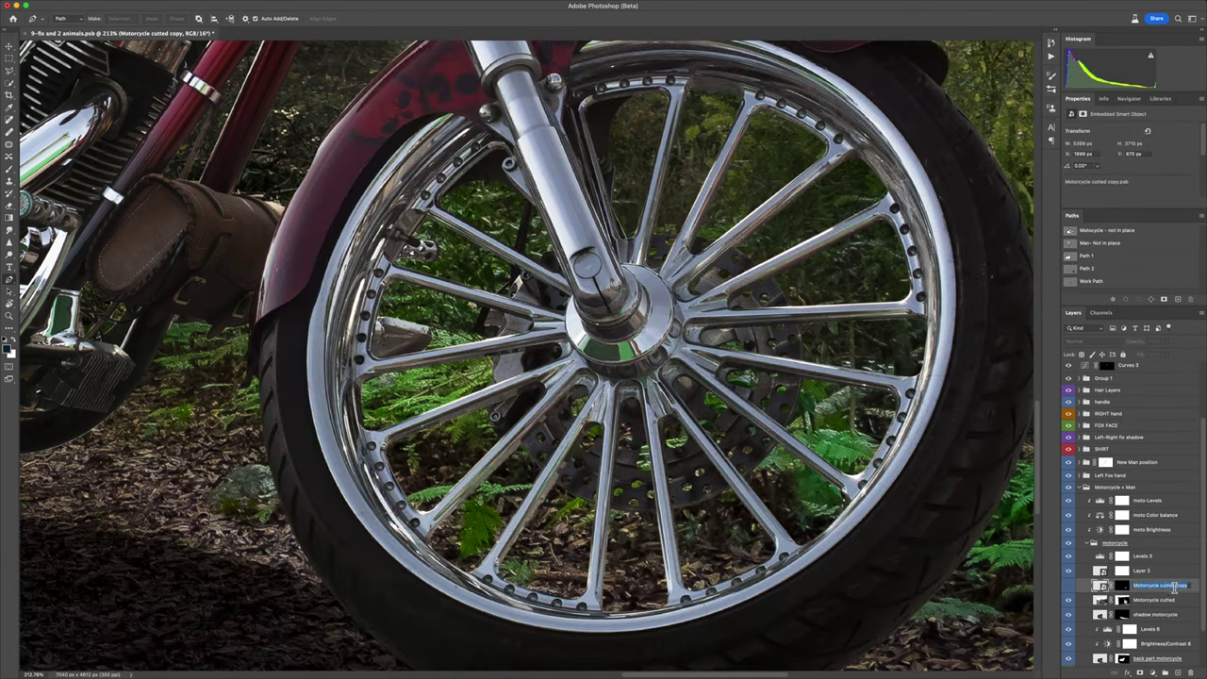
pyautogui.write('wheel NOT spinning')
pyautogui.click(1153, 600)
pyautogui.hotkey('ctrl', 'j')
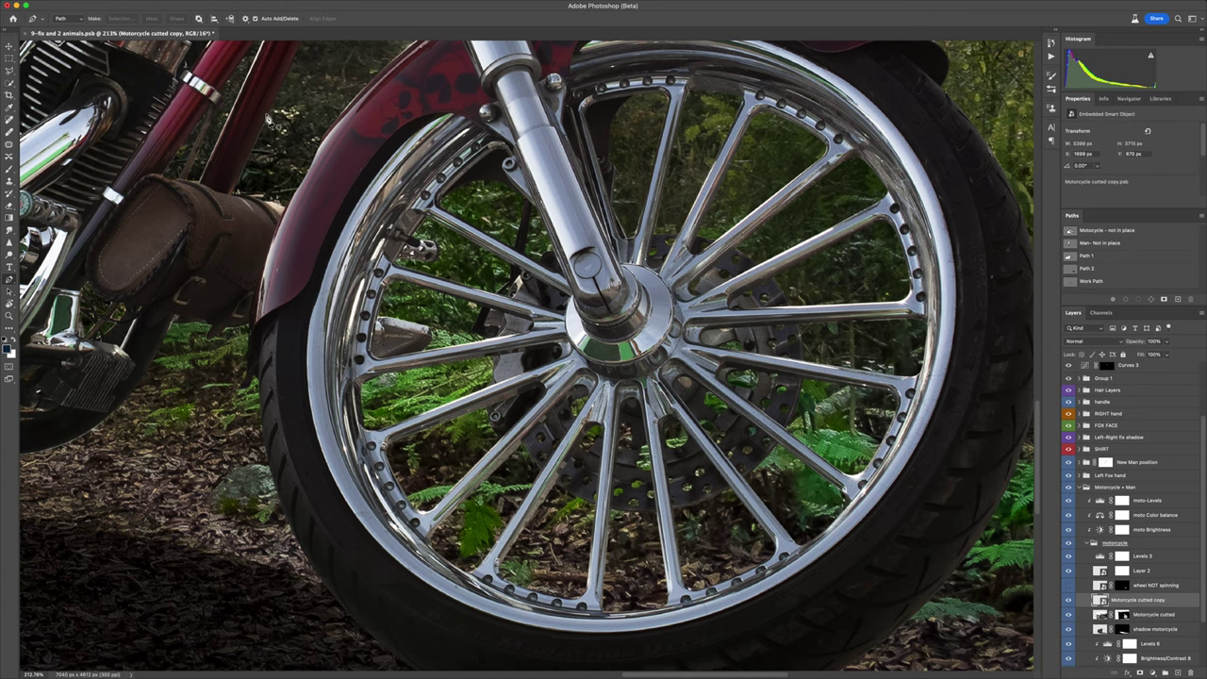
pyautogui.click(383, 126)
pyautogui.scroll(3, 531, 121)
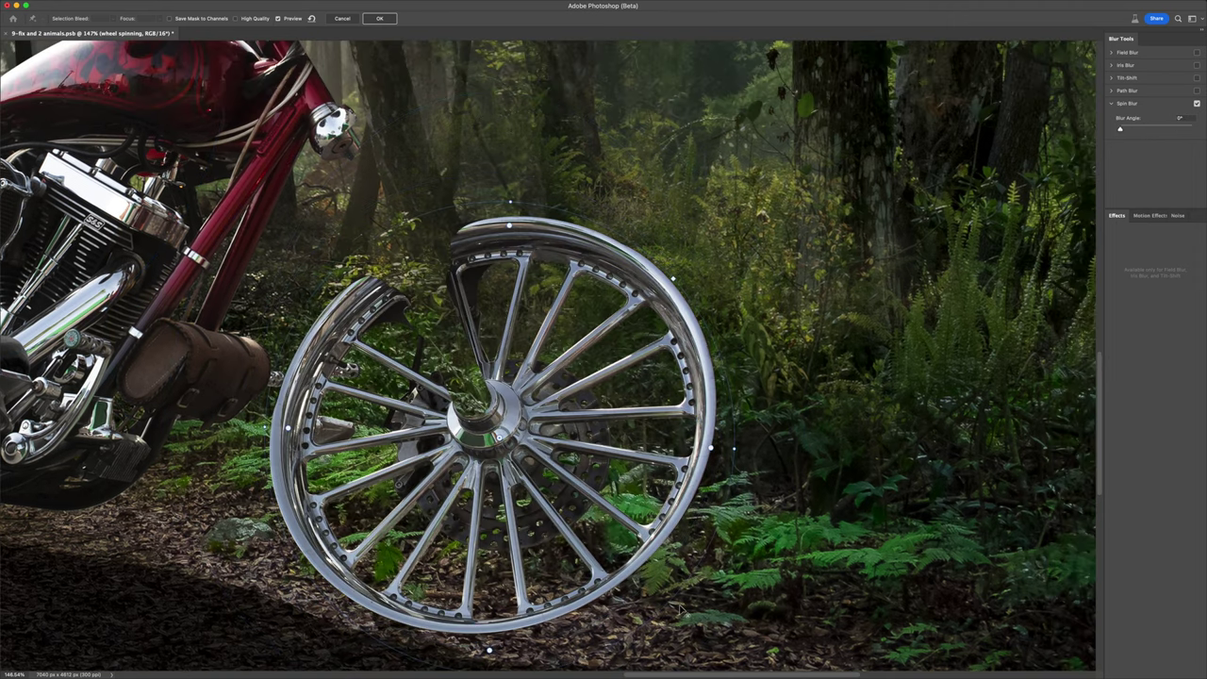
# Step: Cancel the trial wheel spin blur and load wheel spinning's transparency as a selection
pyautogui.scroll(-1, 489, 663)
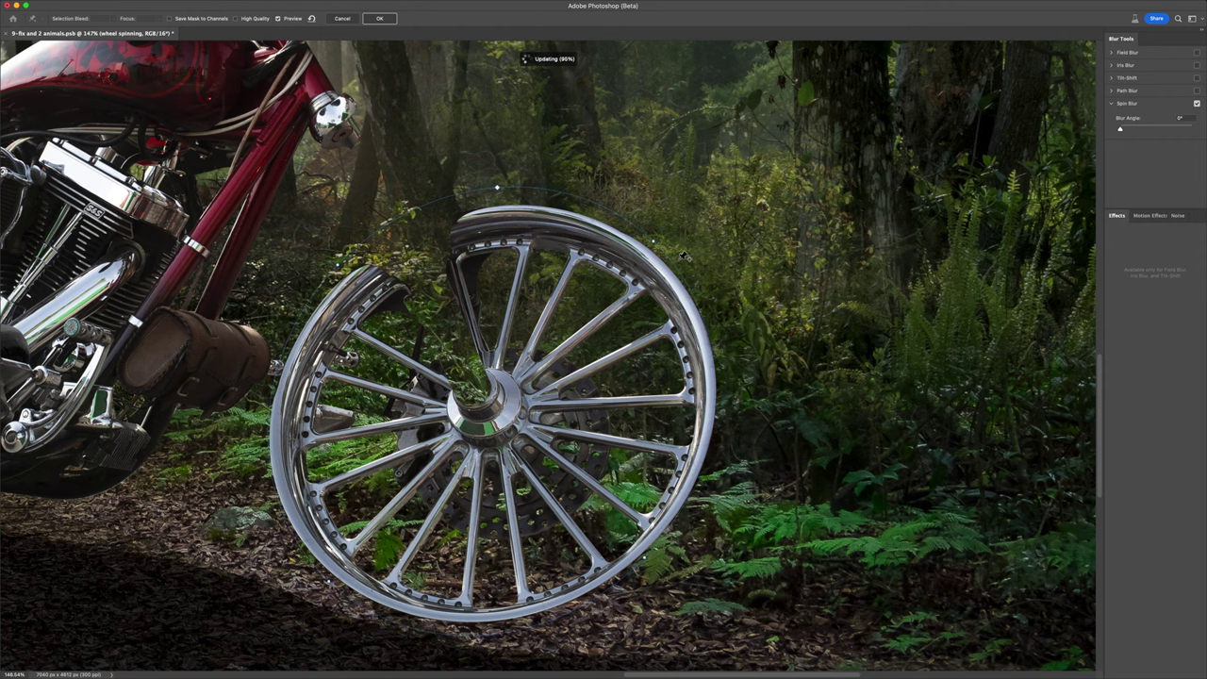
pyautogui.moveTo(1122, 129); pyautogui.dragTo(1129, 133)
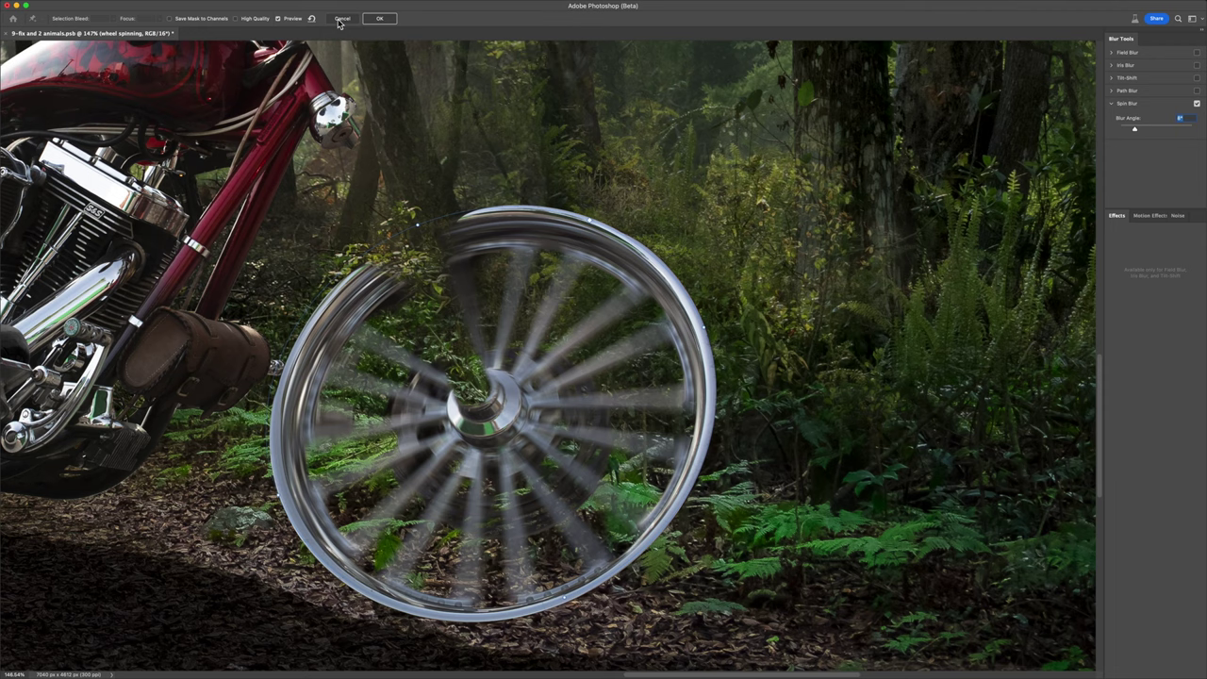
pyautogui.click(342, 19)
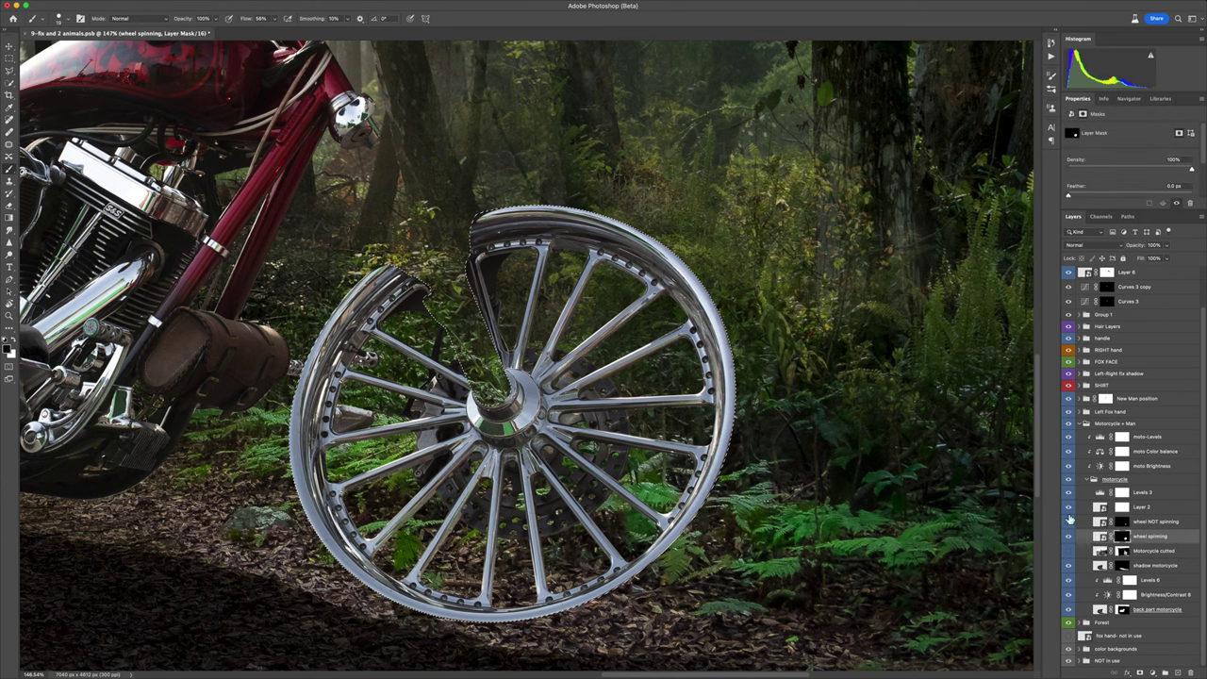
pyautogui.click(213, 7)
pyautogui.click(255, 202)
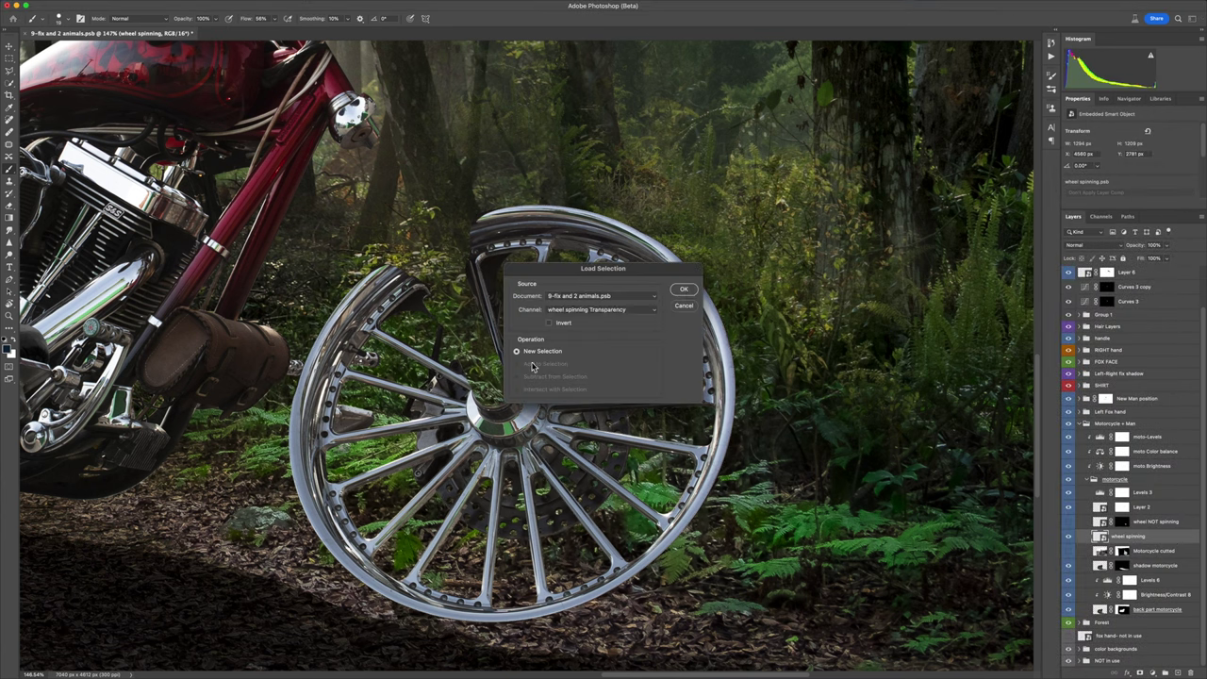
# Step: Apply a Spin Blur, rotated to fit the front wheel, to the wheel spinning layer
pyautogui.press('Return')
pyautogui.click(240, 5)
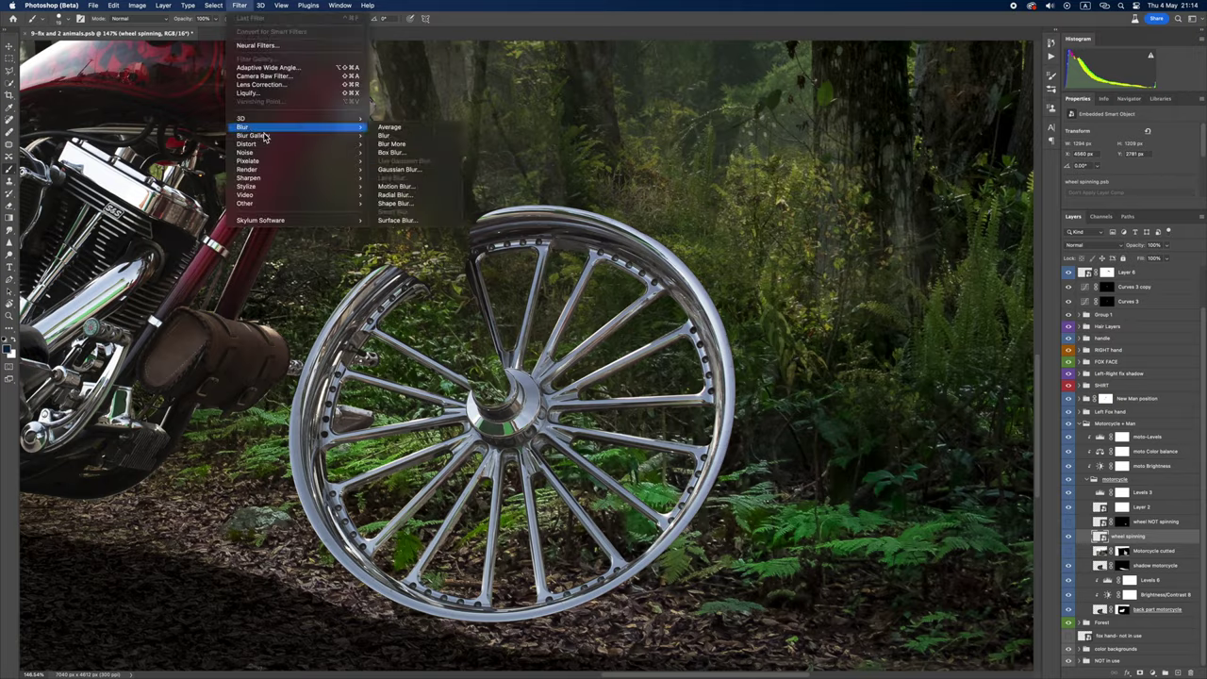
pyautogui.click(396, 170)
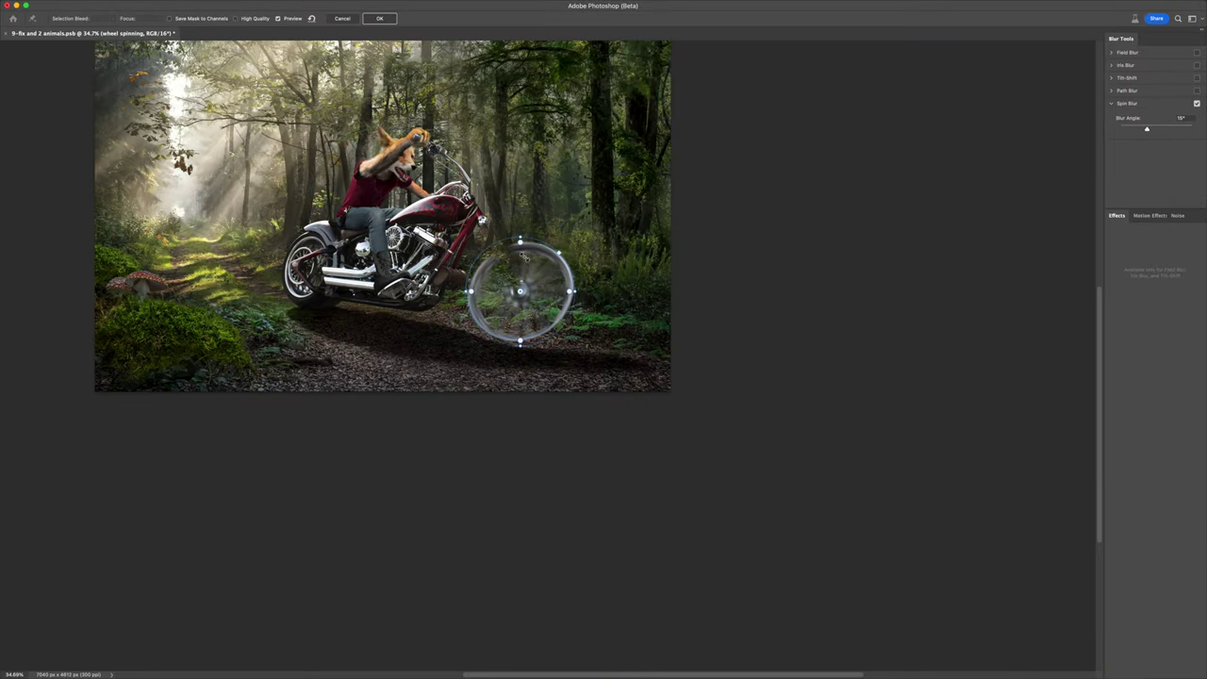
pyautogui.moveTo(521, 241); pyautogui.dragTo(558, 248)
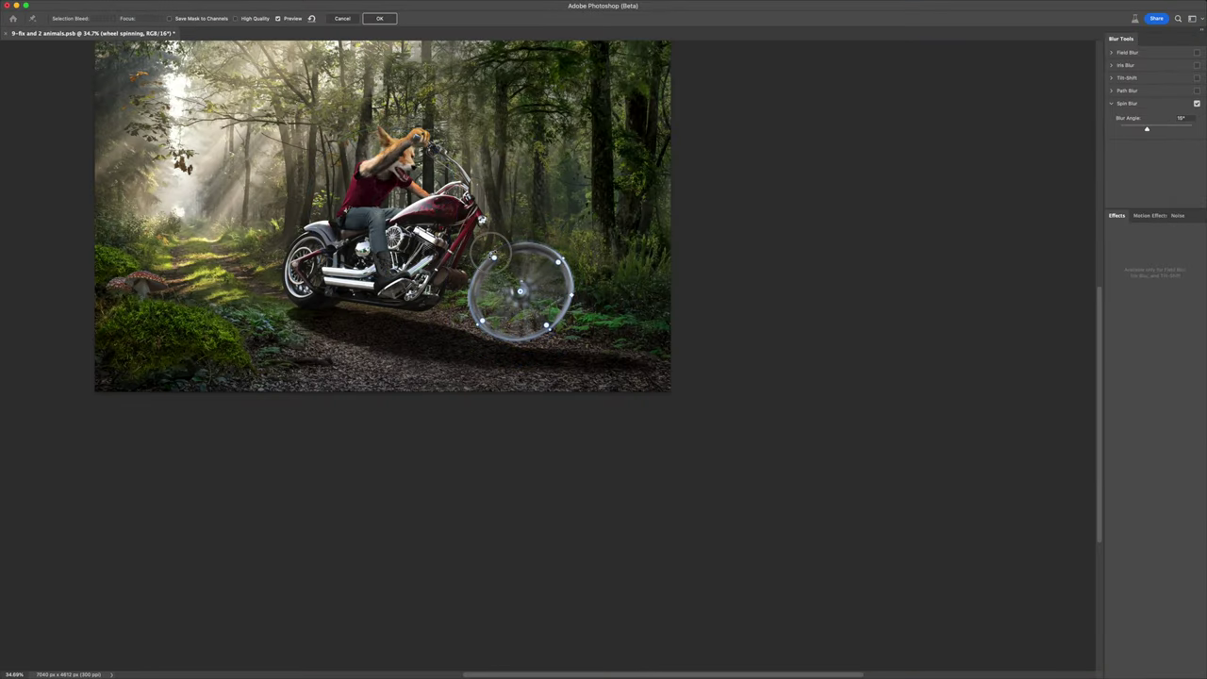
pyautogui.press('Return')
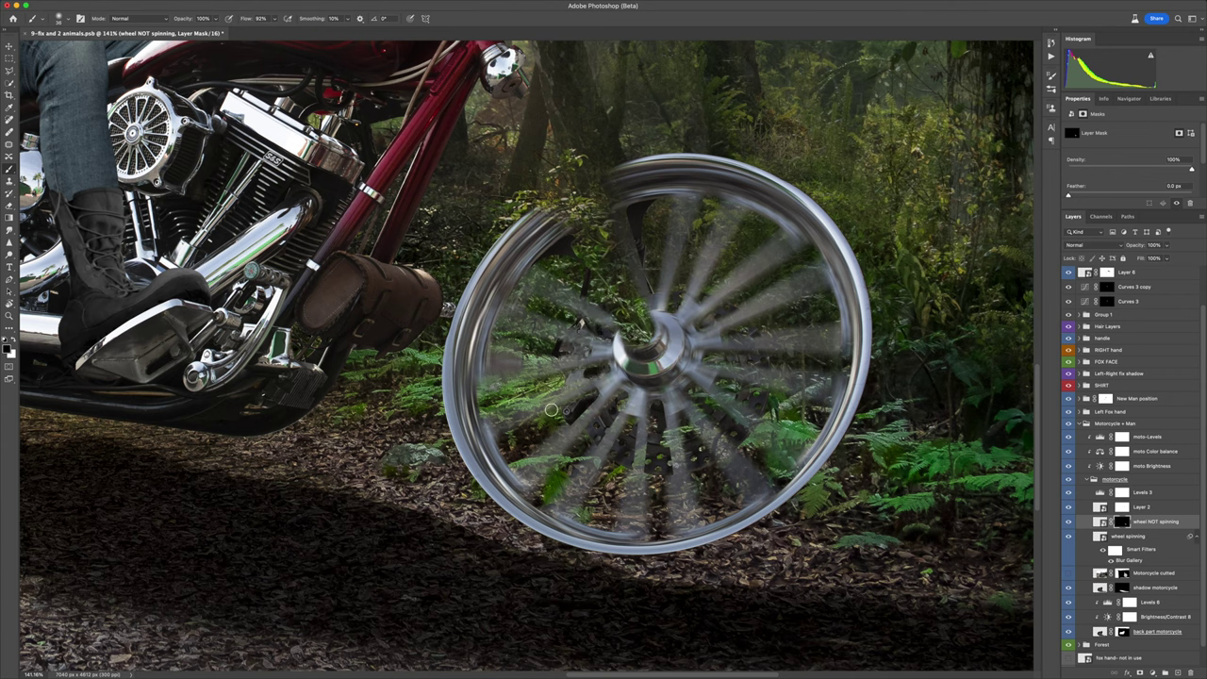
# Step: Duplicate Motorcycle cutted twice as smart objects and reopen Spin Blur on copy 2
pyautogui.rightClick(1132, 573)
pyautogui.click(1118, 352)
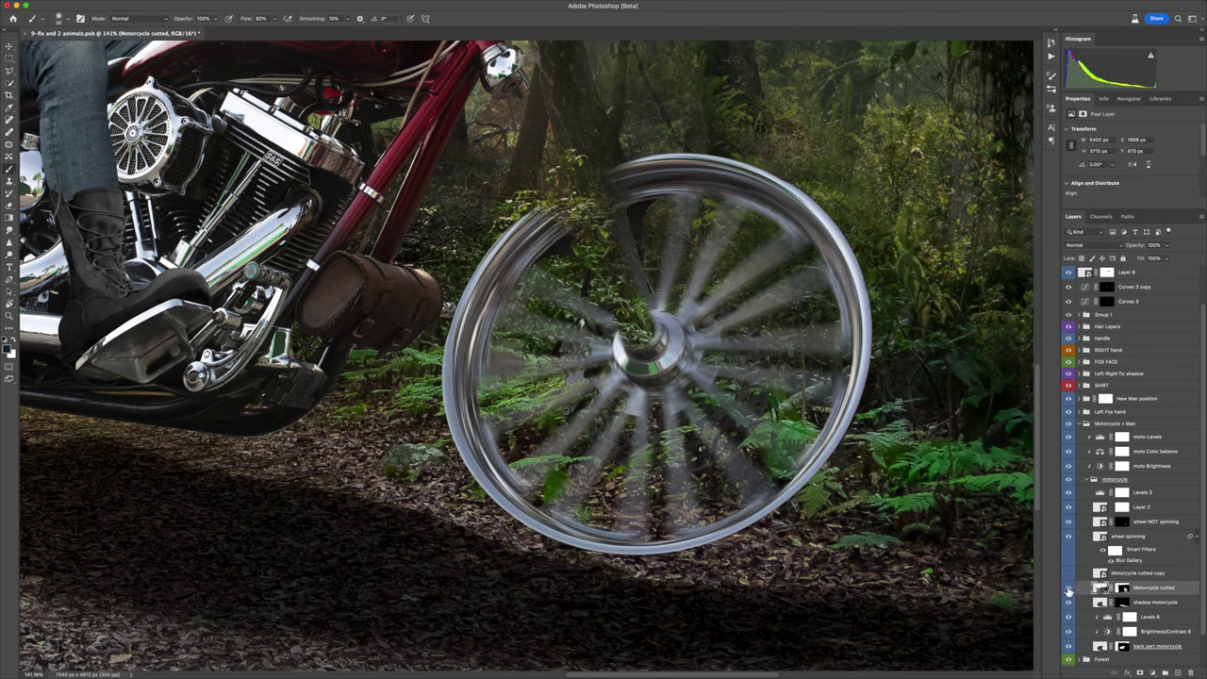
pyautogui.rightClick(1147, 590)
pyautogui.click(1155, 577)
pyautogui.press('Return')
pyautogui.click(1157, 574)
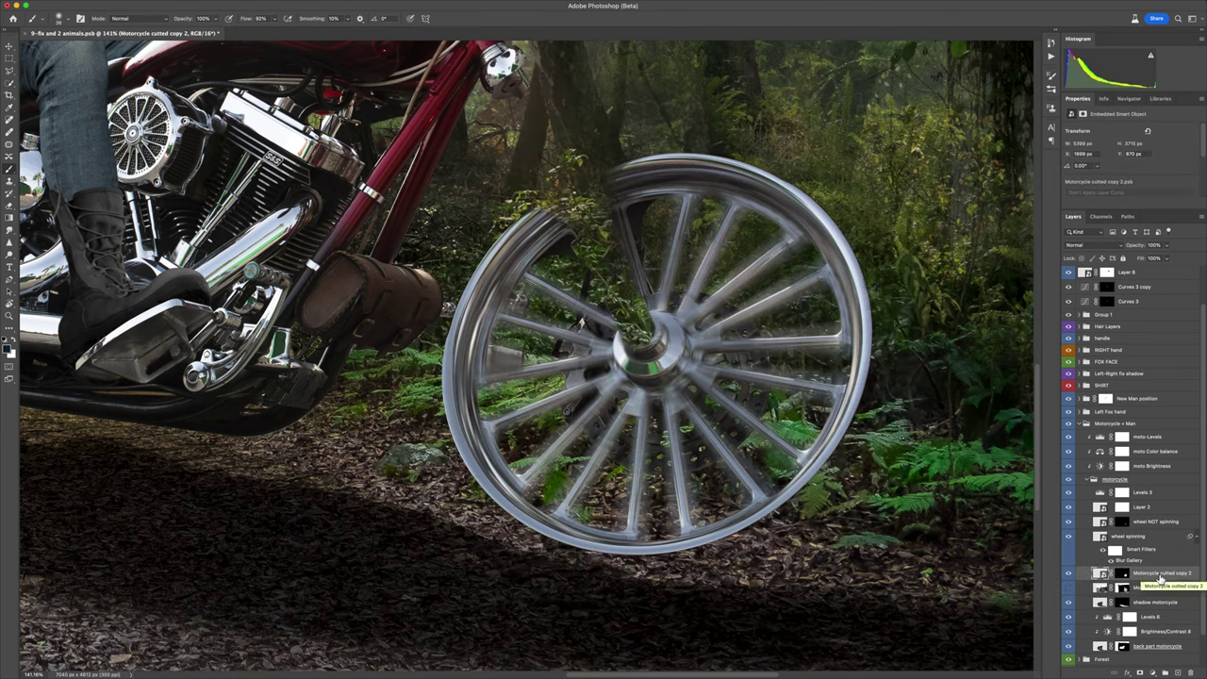
pyautogui.doubleClick(1128, 560)
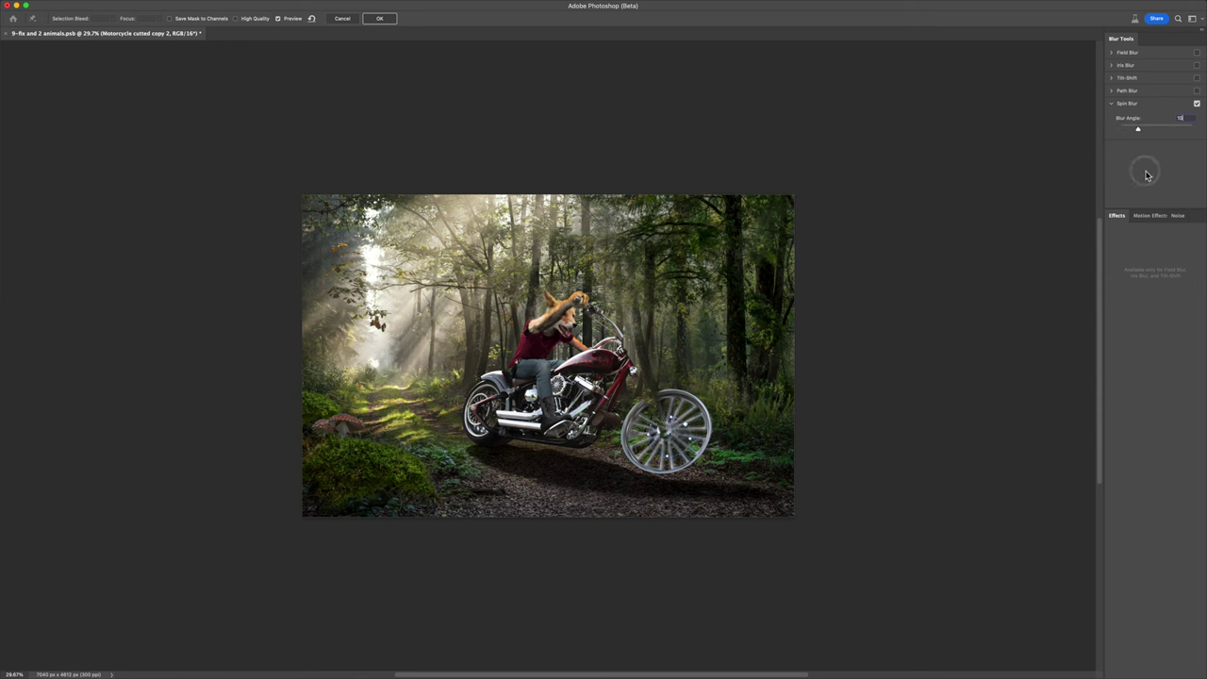
# Step: Apply a 92° Blur Angle spin blur to the front wheel, then select copy 2's mask
pyautogui.press('Return')
pyautogui.click(1069, 573)
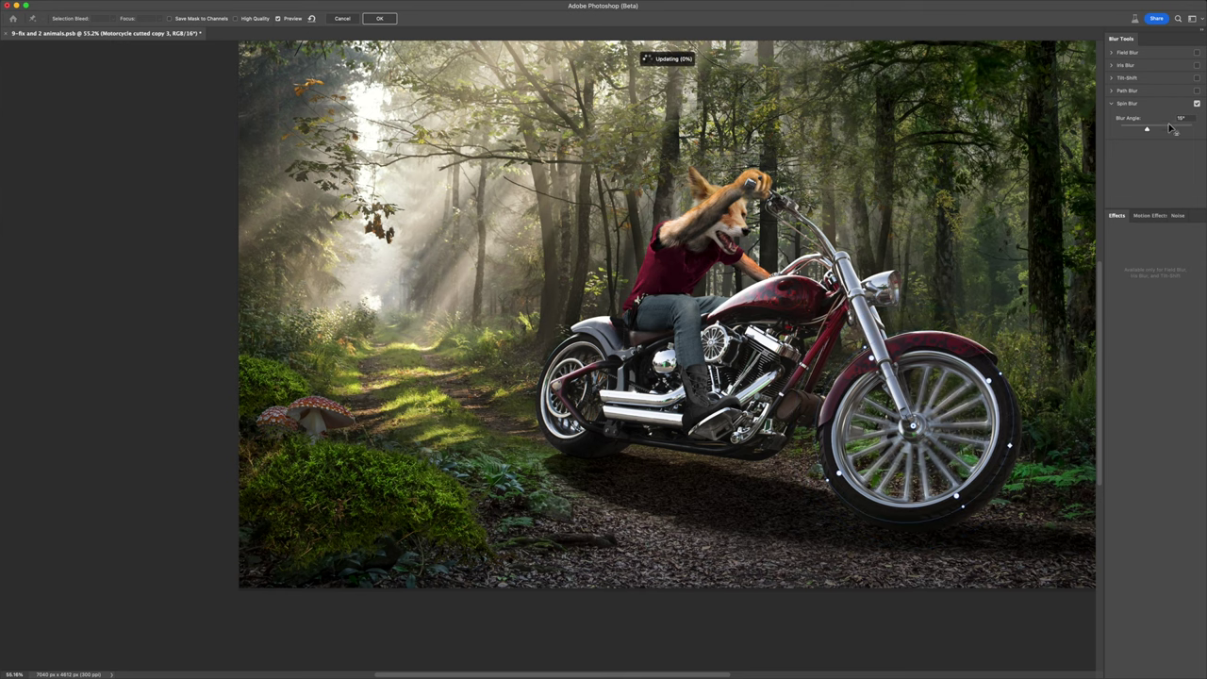
pyautogui.moveTo(1147, 128); pyautogui.dragTo(1193, 133)
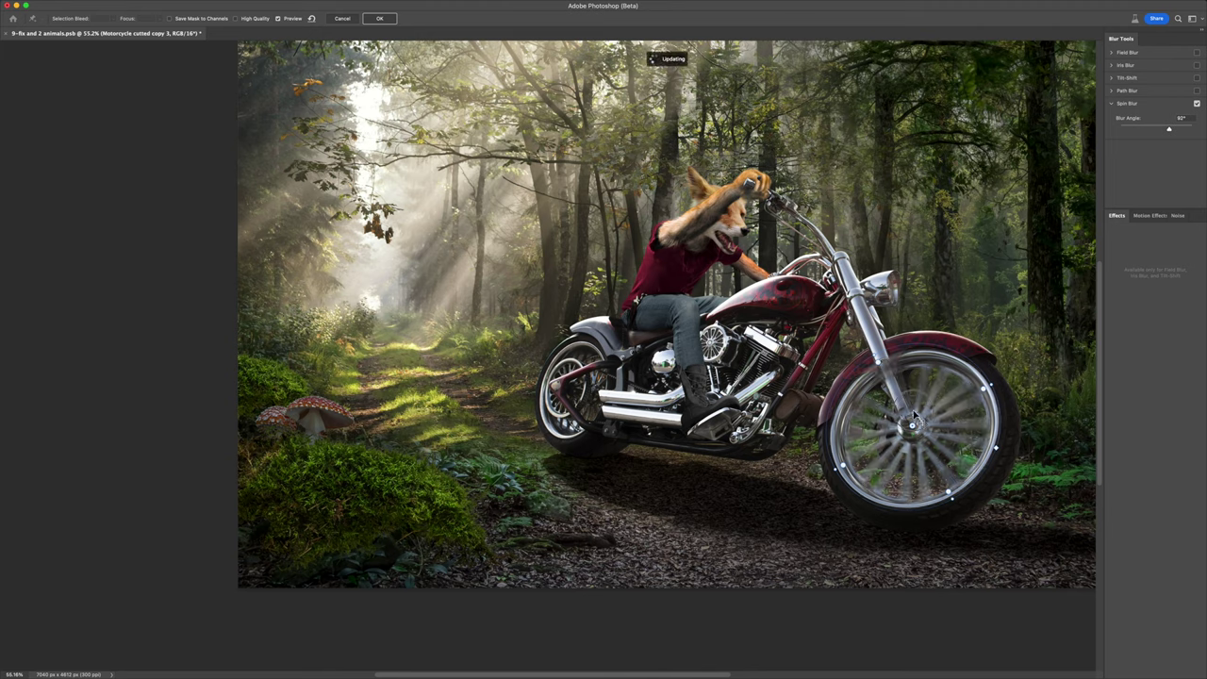
pyautogui.moveTo(998, 382); pyautogui.dragTo(1026, 460)
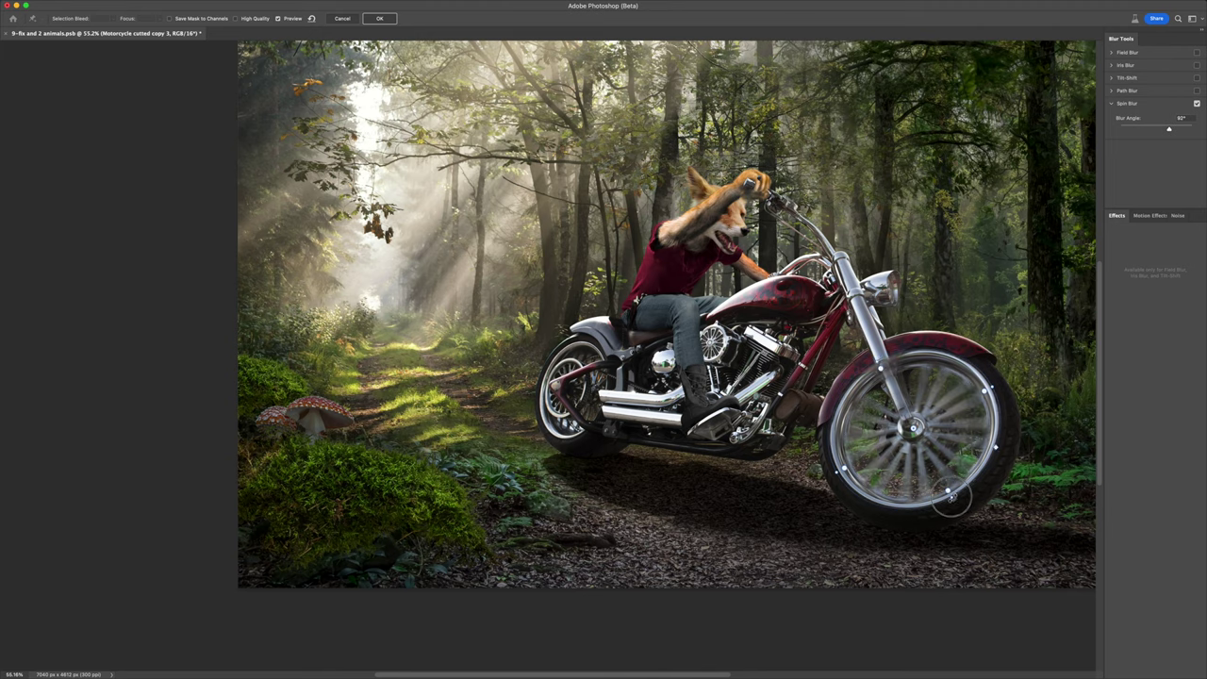
pyautogui.press('Return')
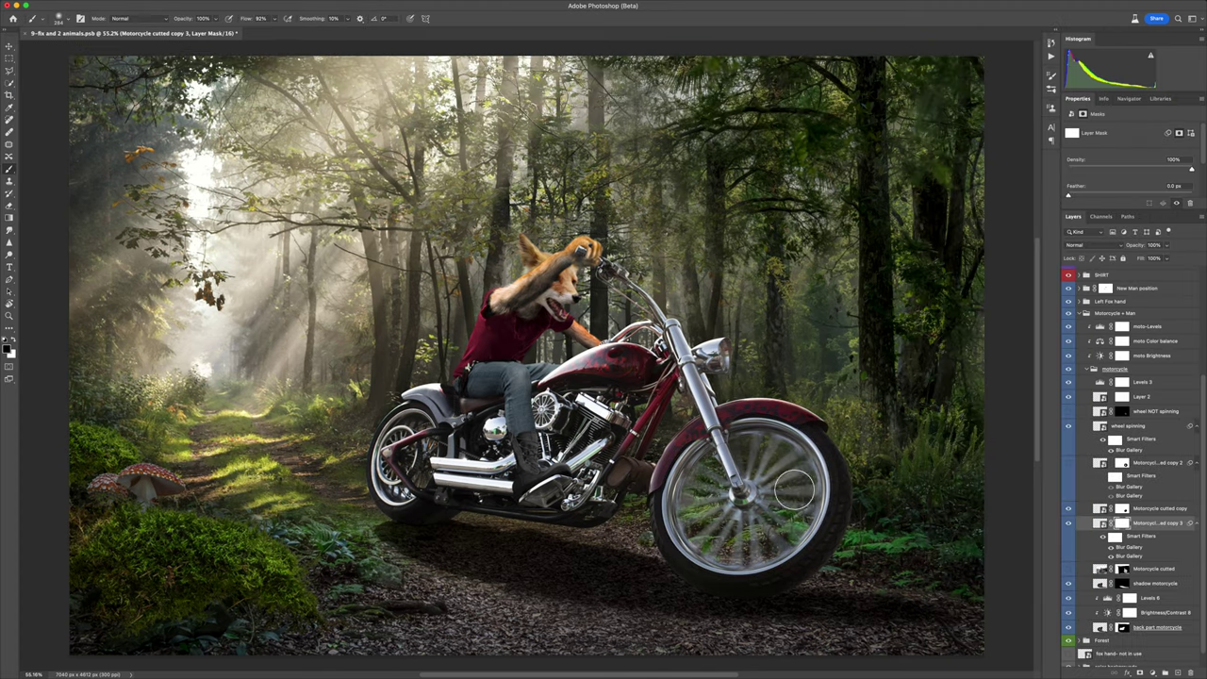
pyautogui.click(1123, 465)
pyautogui.click(1069, 462)
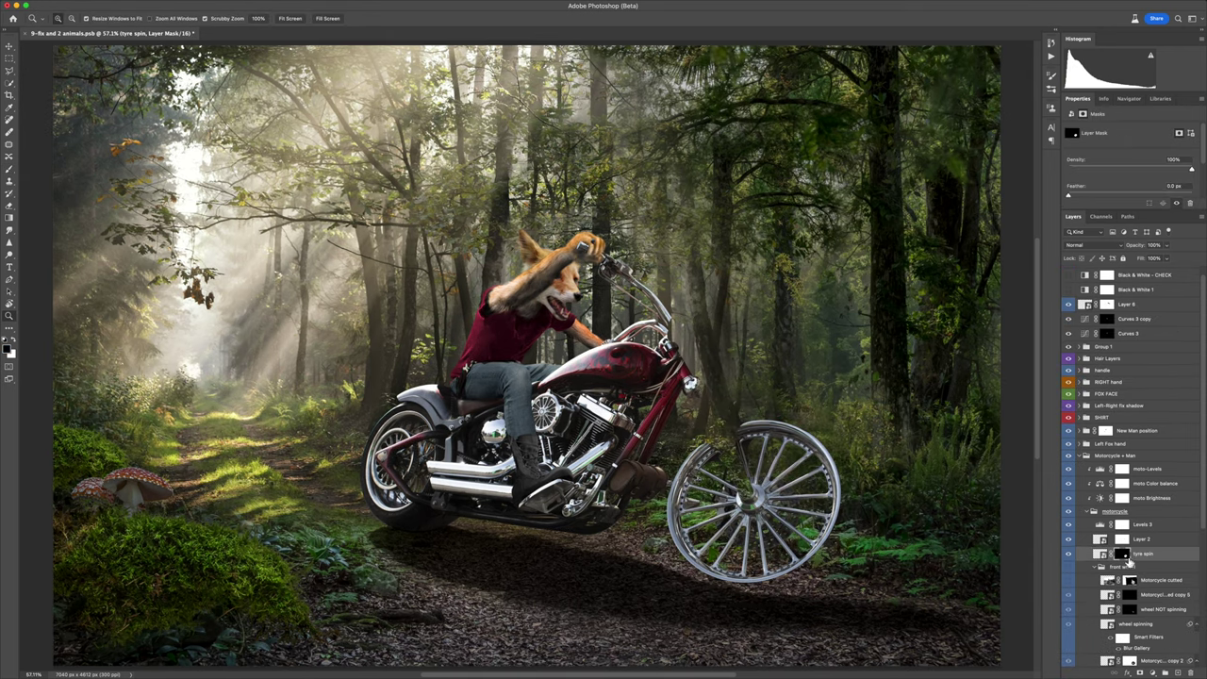
# Step: Quick-select the front tyre, mask the tyre spin layer to it, and spin-blur it
pyautogui.press('w')
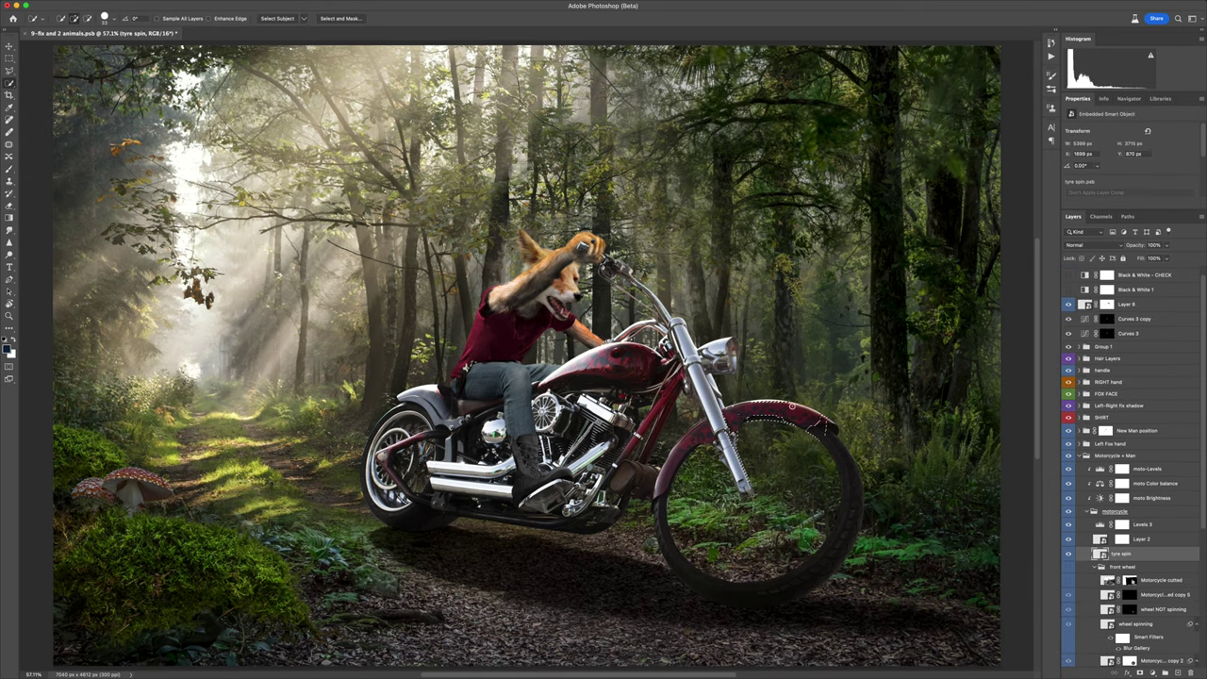
pyautogui.moveTo(876, 517); pyautogui.dragTo(752, 426)
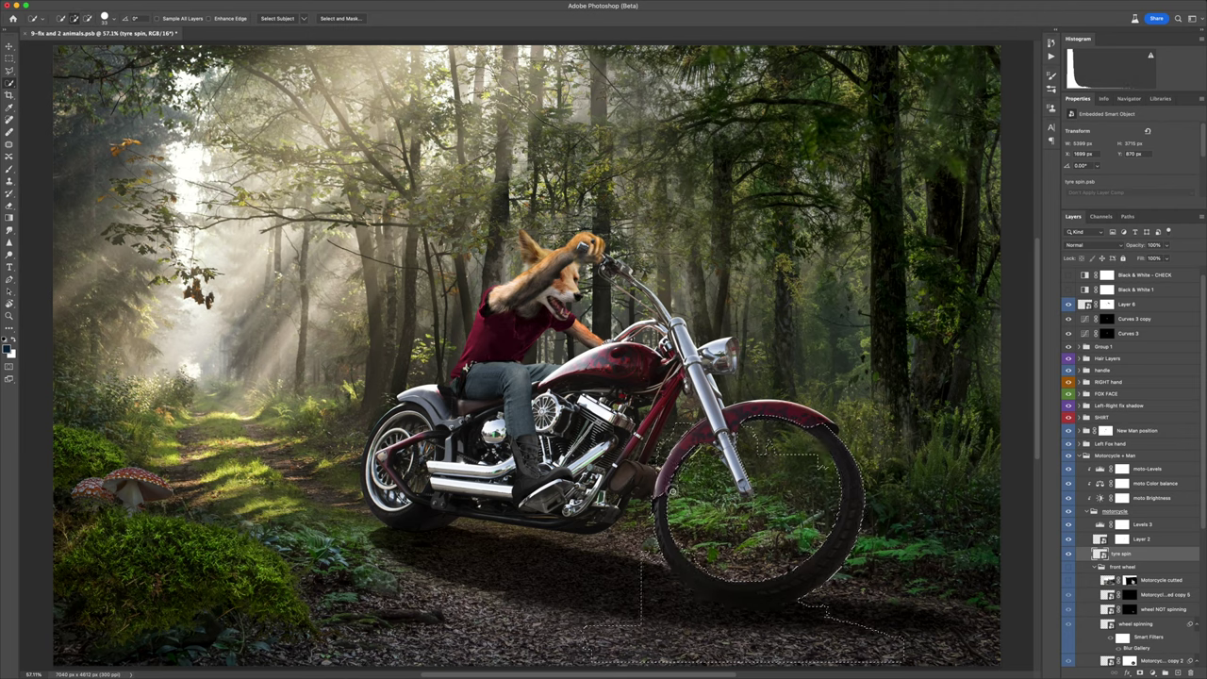
pyautogui.click(240, 5)
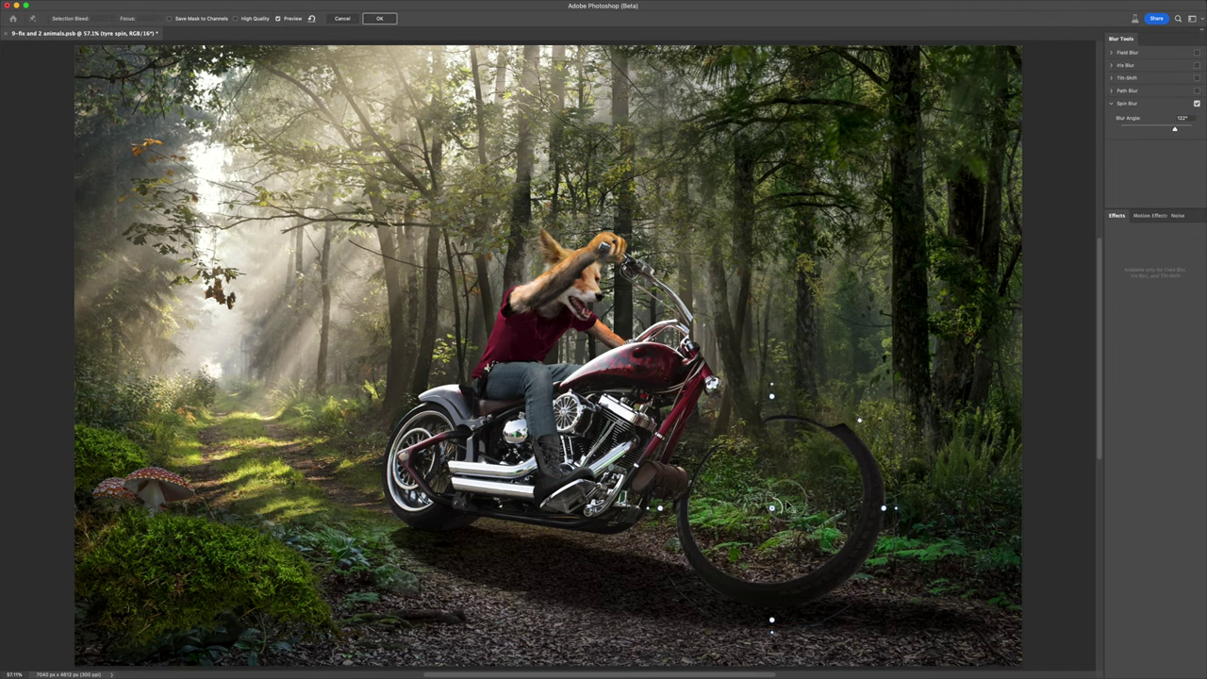
pyautogui.scroll(-1, 904, 510)
pyautogui.moveTo(792, 469); pyautogui.dragTo(776, 453)
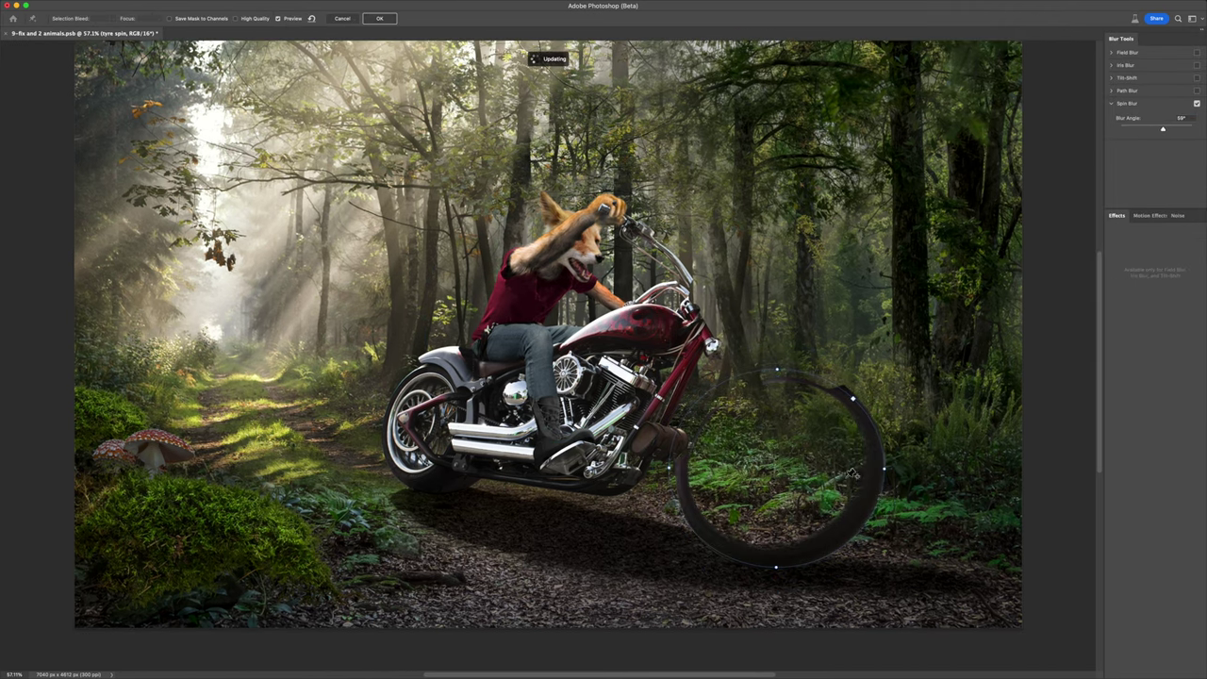
pyautogui.scroll(-5, 773, 422)
pyautogui.moveTo(745, 408)
pyautogui.mouseDown()
pyautogui.moveTo(769, 420)
pyautogui.moveTo(755, 457)
pyautogui.mouseUp()
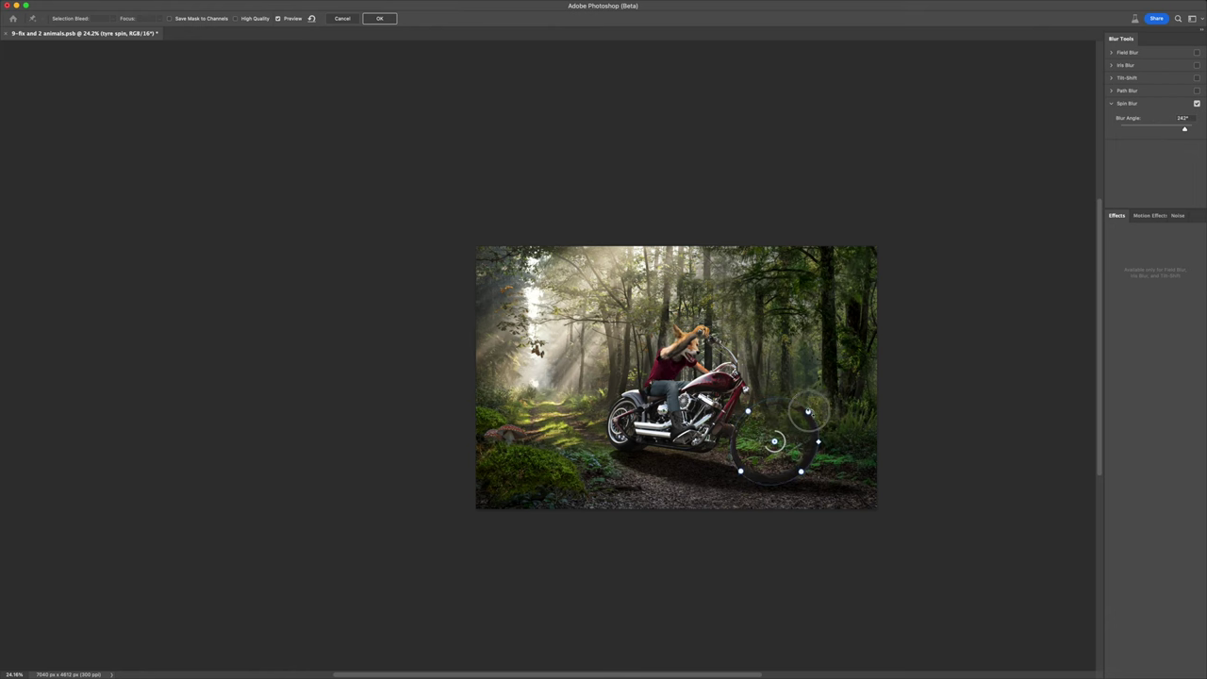
pyautogui.hscroll(3, 691, 422)
pyautogui.press('Return')
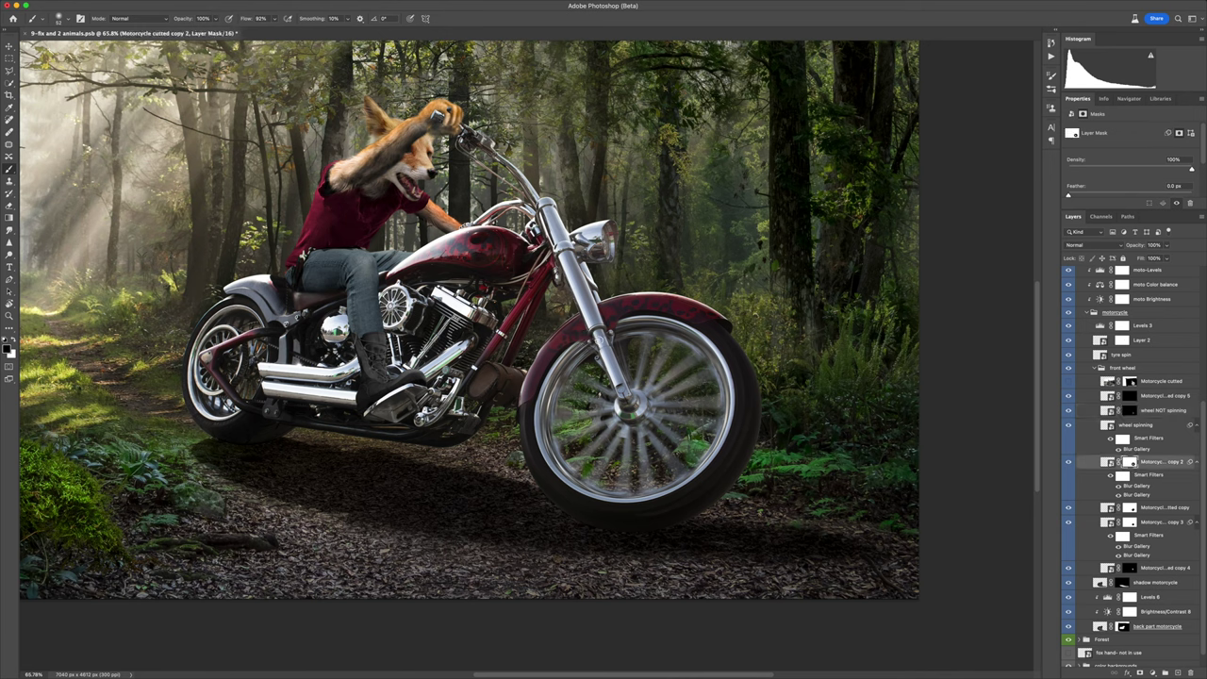
# Step: Add a clipped Curves adjustment with a black mask and set brush Flow to 2%
pyautogui.click(1130, 507)
pyautogui.click(1130, 410)
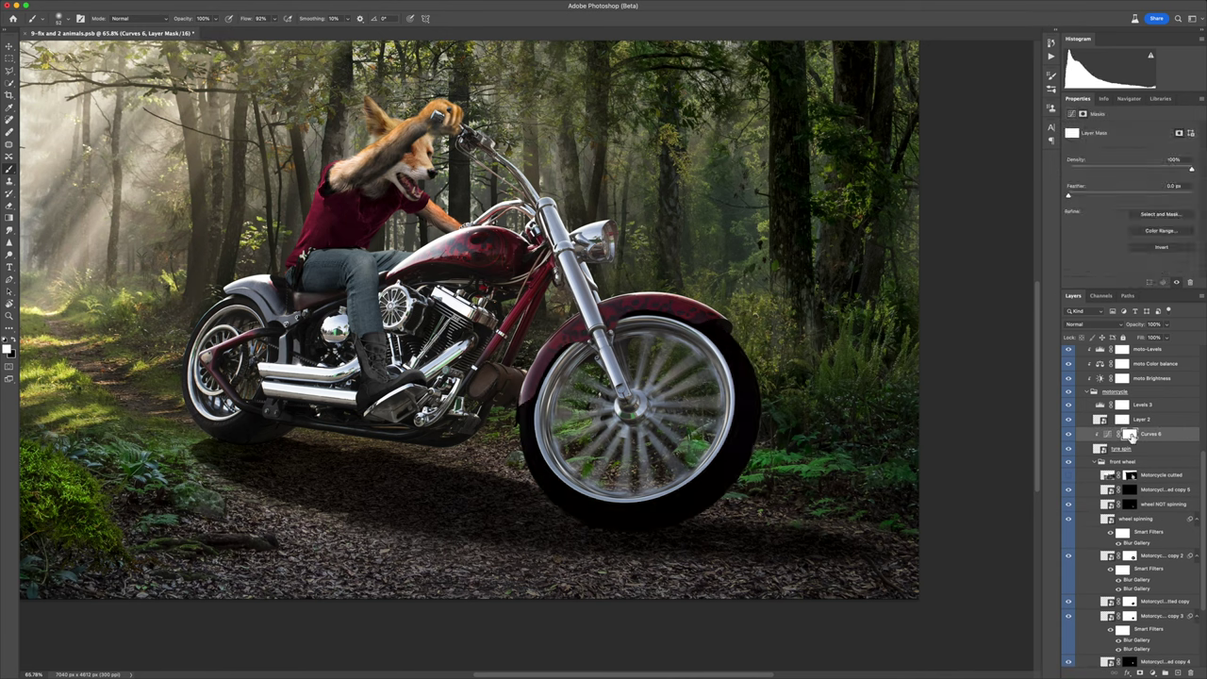
pyautogui.hotkey('ctrl', 'i')
pyautogui.hotkey('shift', '0')
pyautogui.hotkey('shift', '2')
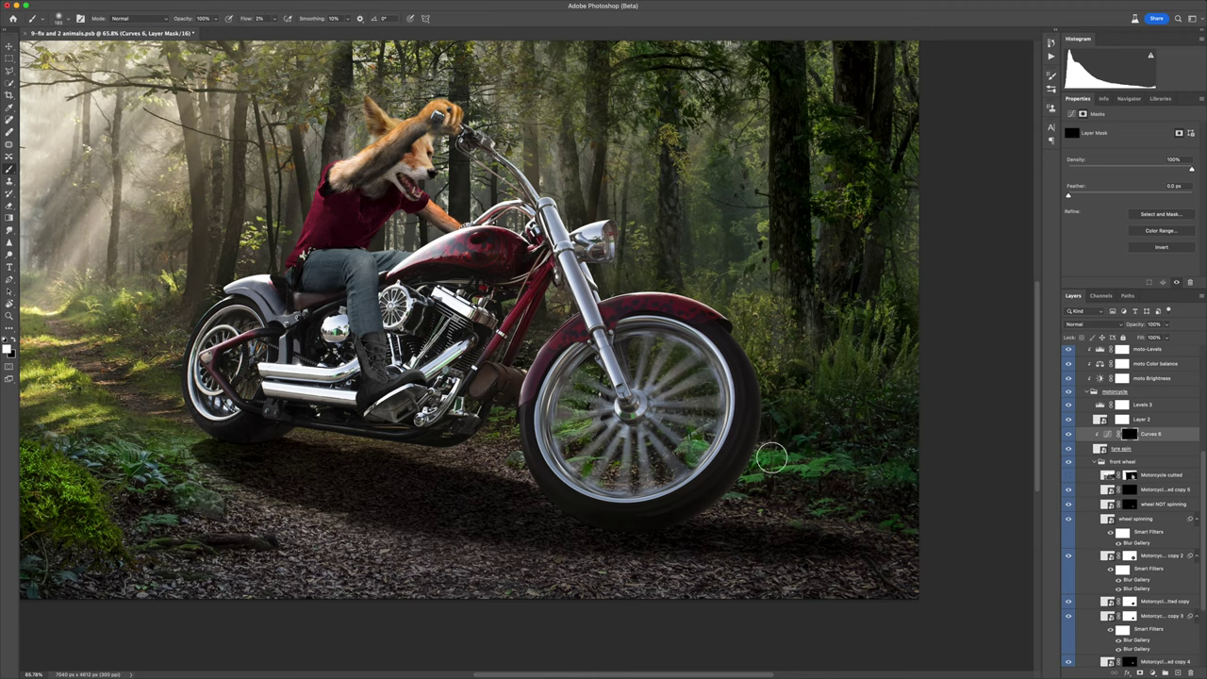
# Step: Tilt the fox head about 2.5° and select the fox face layer
pyautogui.hscroll(1, 758, 469)
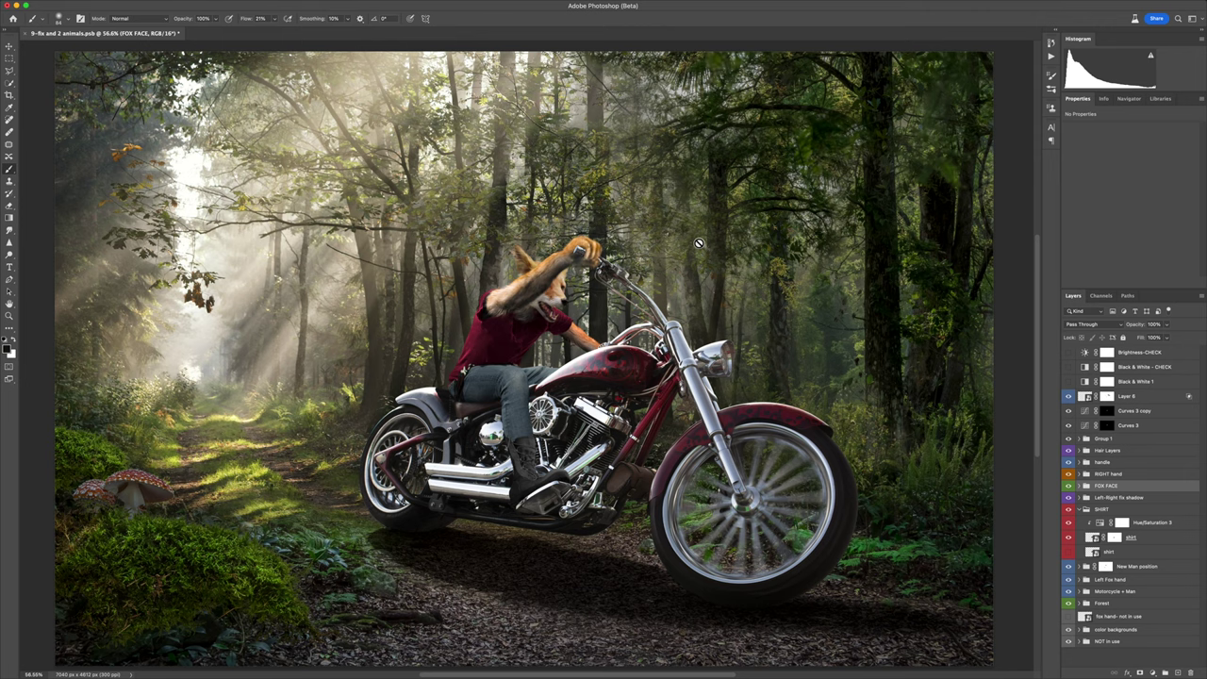
pyautogui.moveTo(598, 277); pyautogui.dragTo(595, 292)
pyautogui.press('Return')
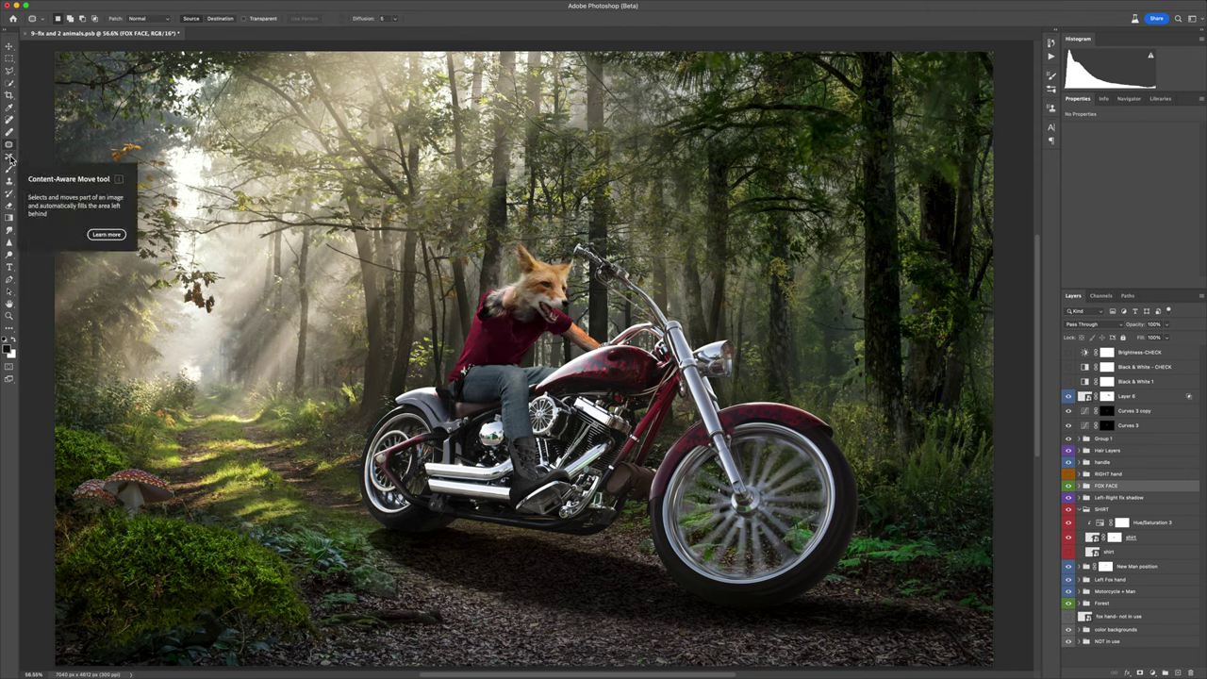
pyautogui.keyDown('ctrl'); pyautogui.click(547, 287); pyautogui.keyUp('ctrl')
pyautogui.click(556, 287)
pyautogui.click(596, 300)
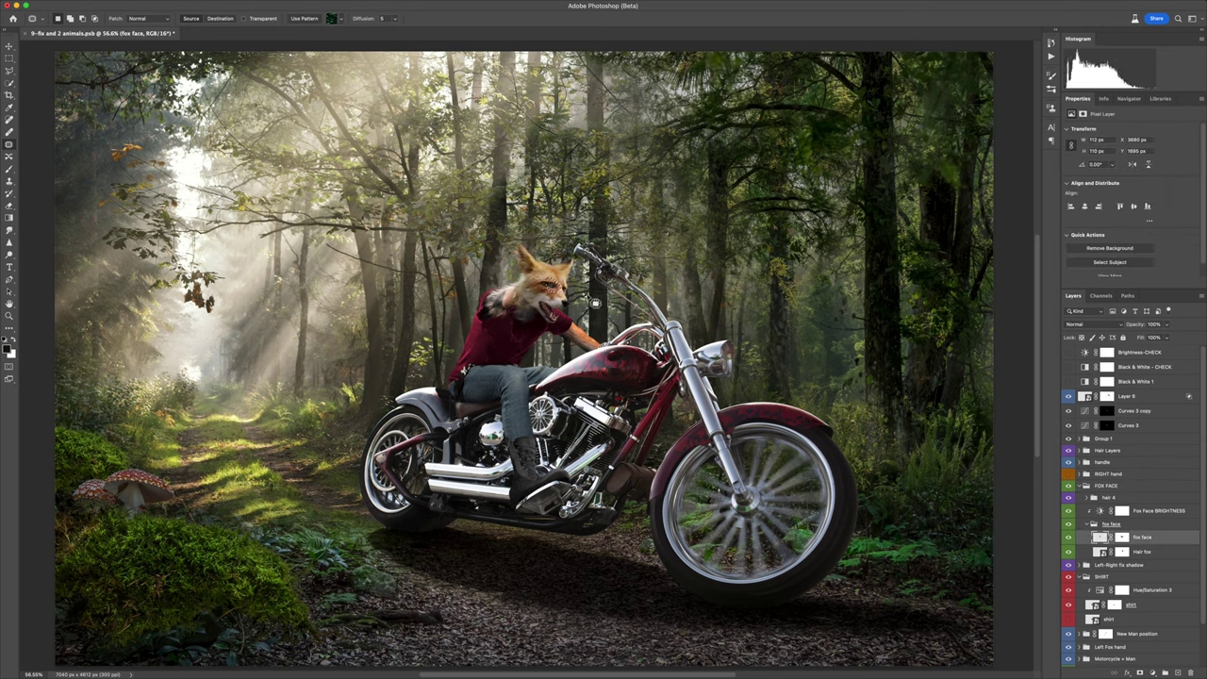
# Step: Copy the eye area to a new layer, transform it, and add a layer mask
pyautogui.hotkey('ctrl', 'j')
pyautogui.hotkey('ctrl', 't')
pyautogui.scroll(3, 604, 312)
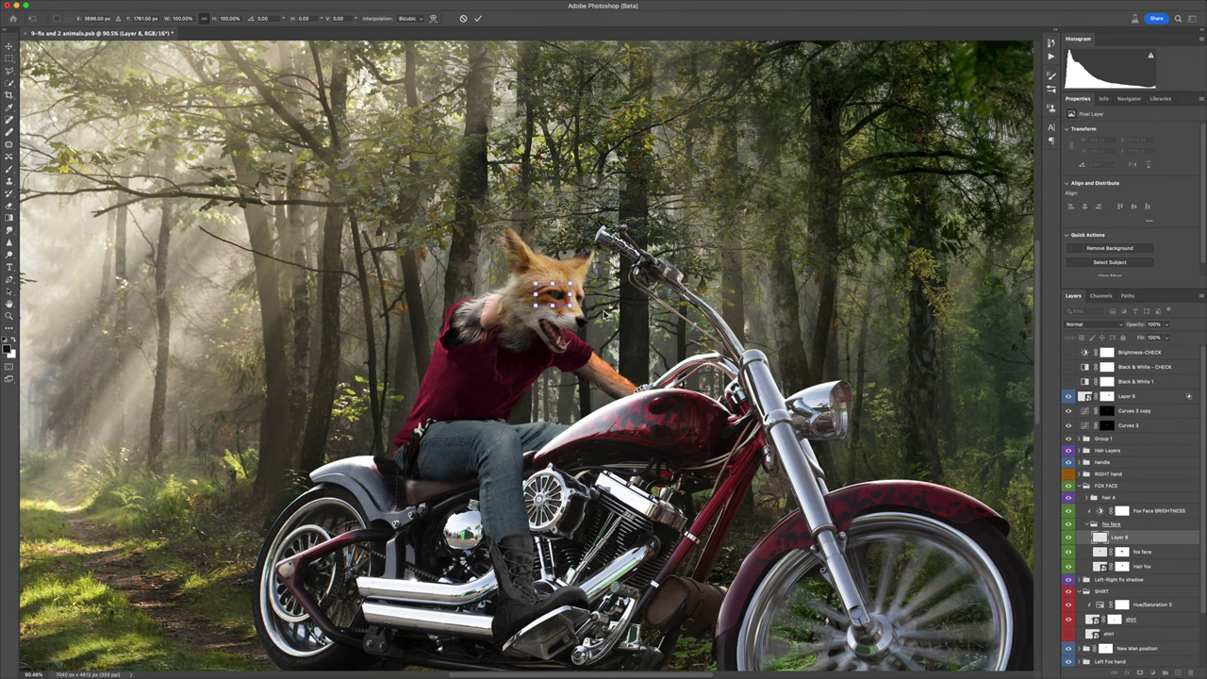
pyautogui.click(478, 18)
pyautogui.click(11, 170)
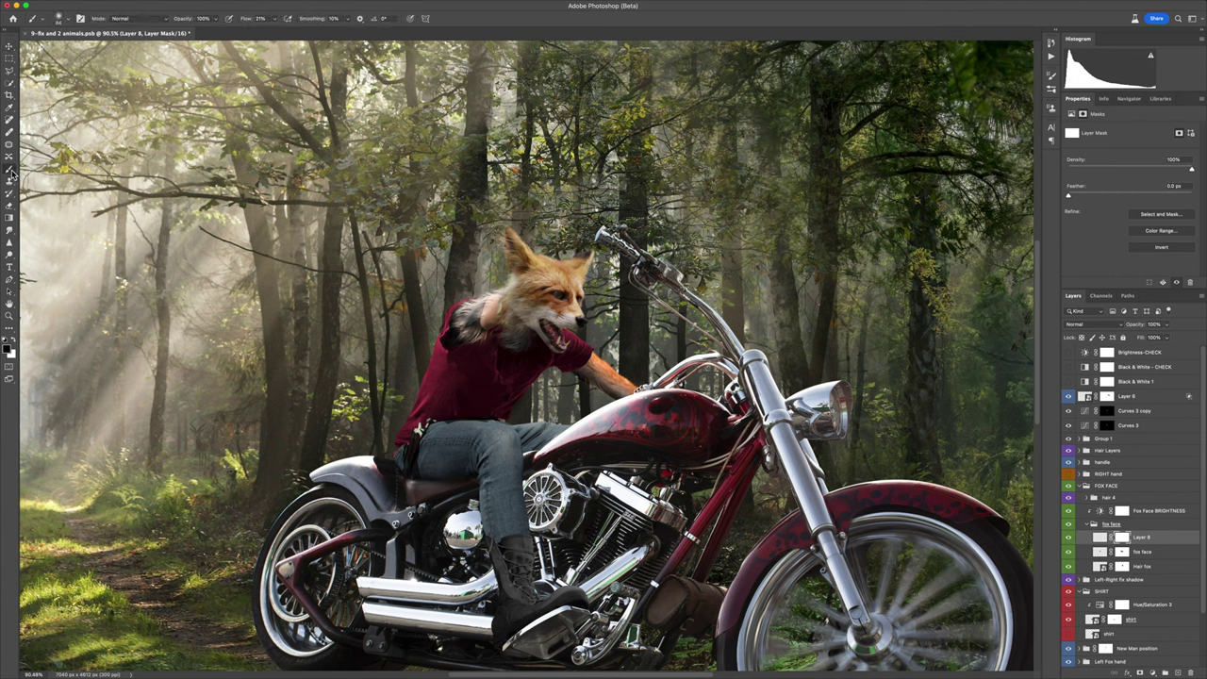
# Step: Try Clone Stamp on the fox face, then open Liquify and close it unchanged
pyautogui.click(1141, 552)
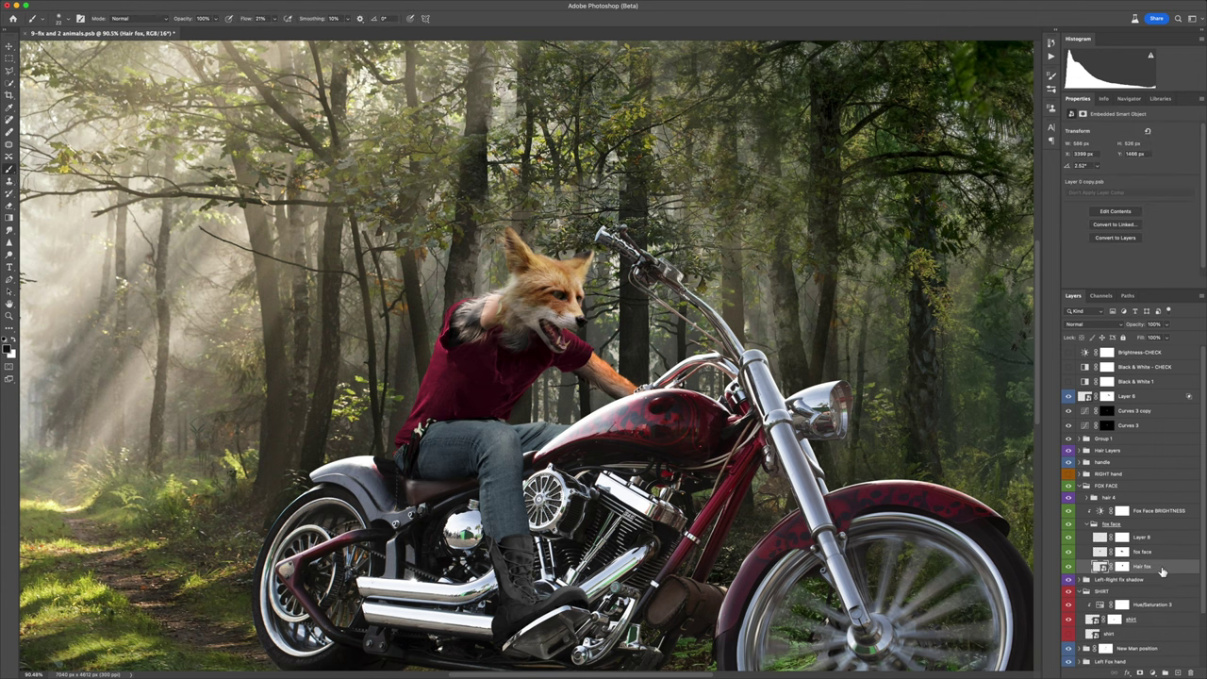
pyautogui.press('s')
pyautogui.press('Return')
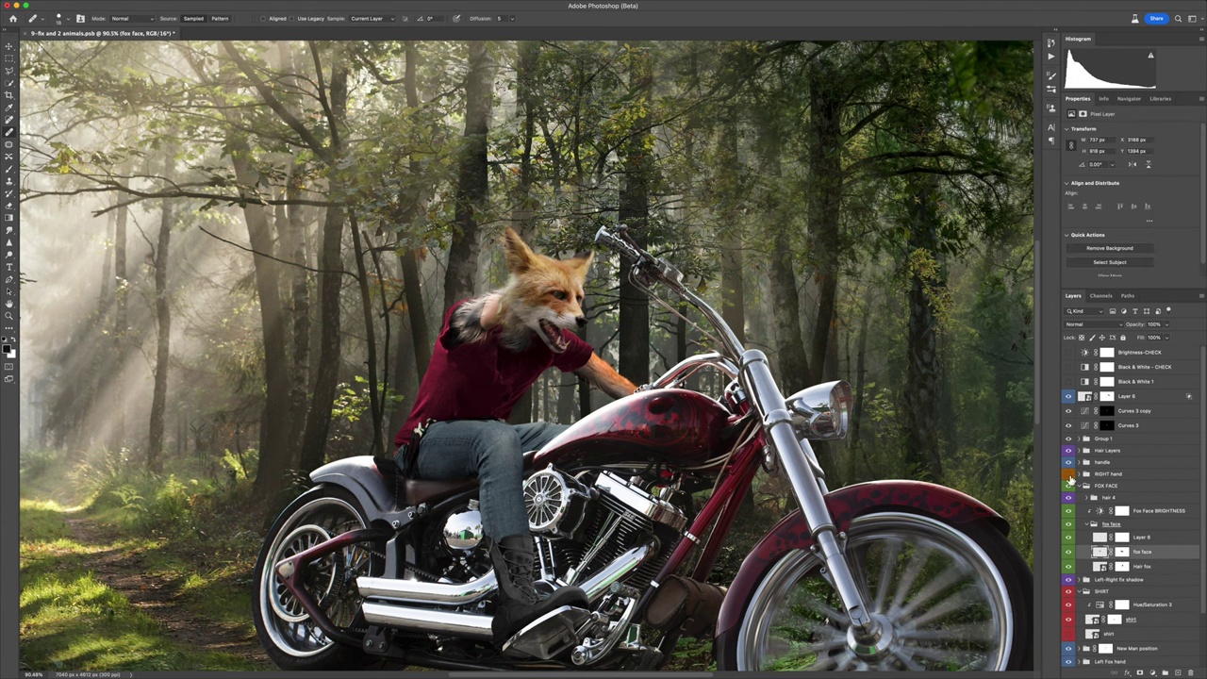
pyautogui.hotkey('ctrl', 'shift', 'x')
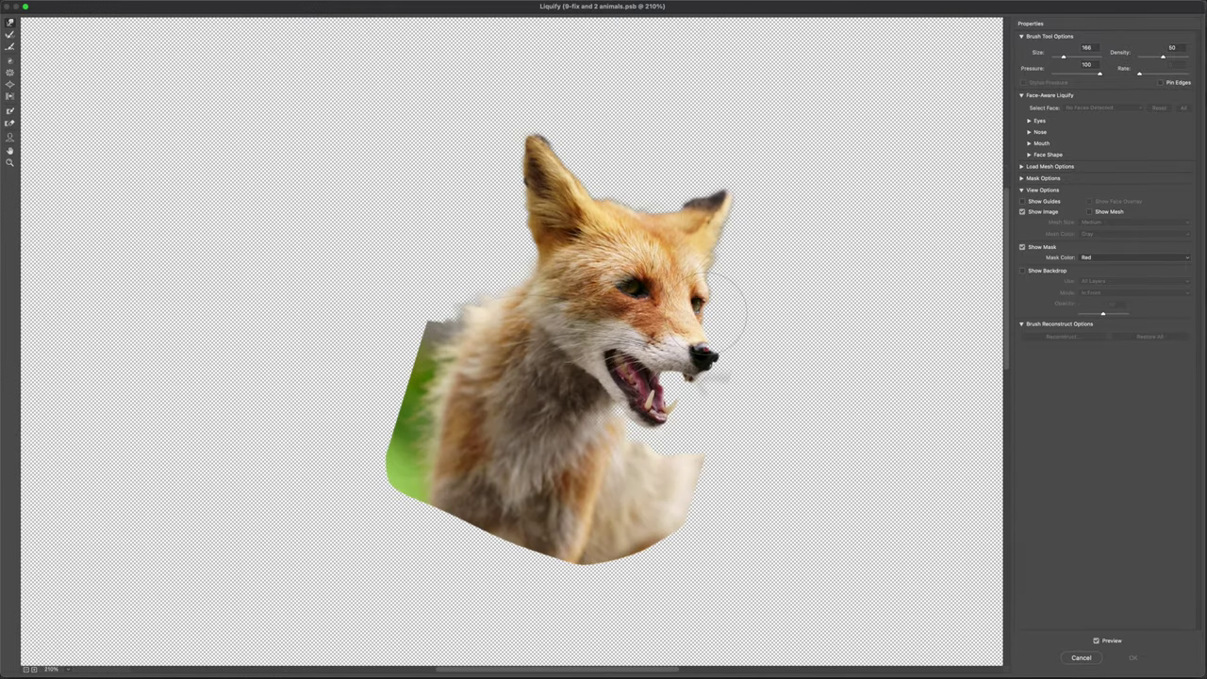
pyautogui.press('Escape')
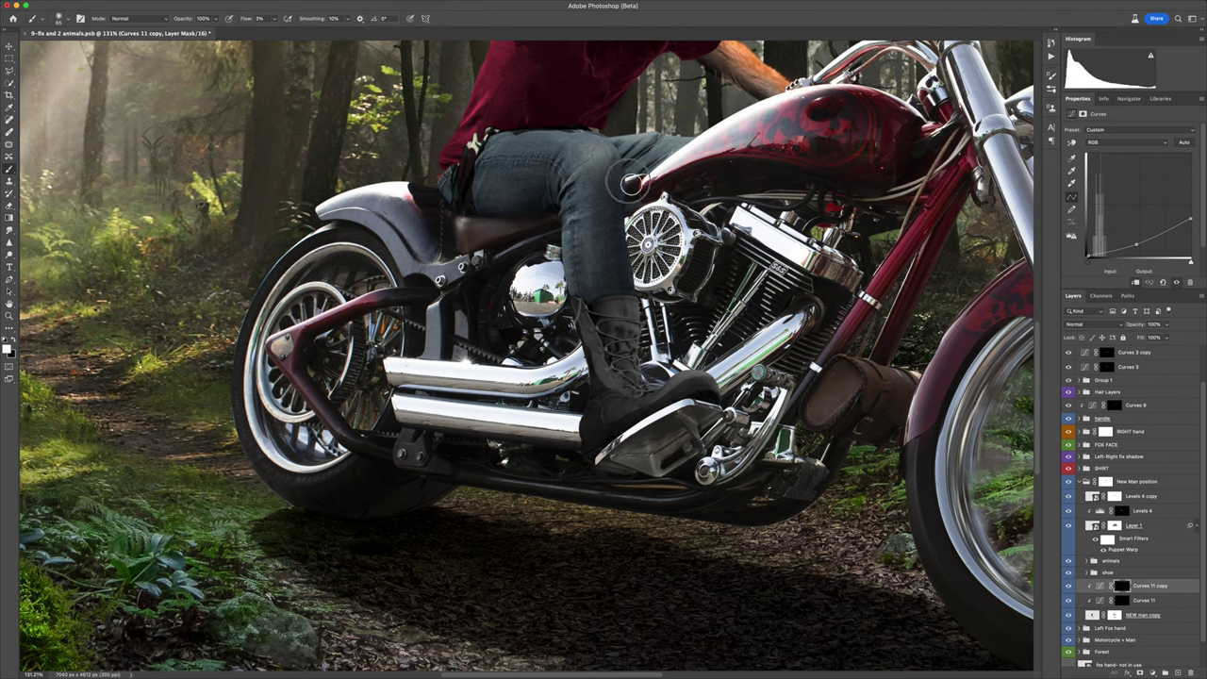
# Step: Move the Curves 13 adjustment into the SHIRT group as a clipped layer
pyautogui.scroll(-5, 631, 185)
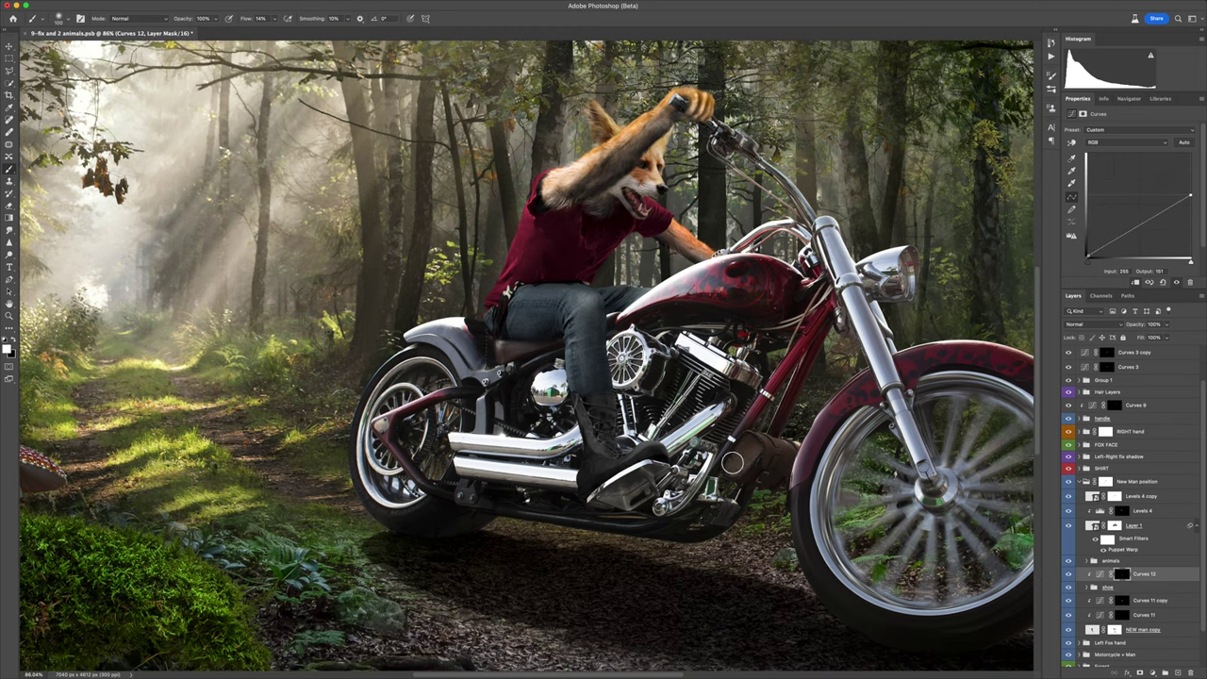
pyautogui.moveTo(1072, 474); pyautogui.dragTo(1094, 486)
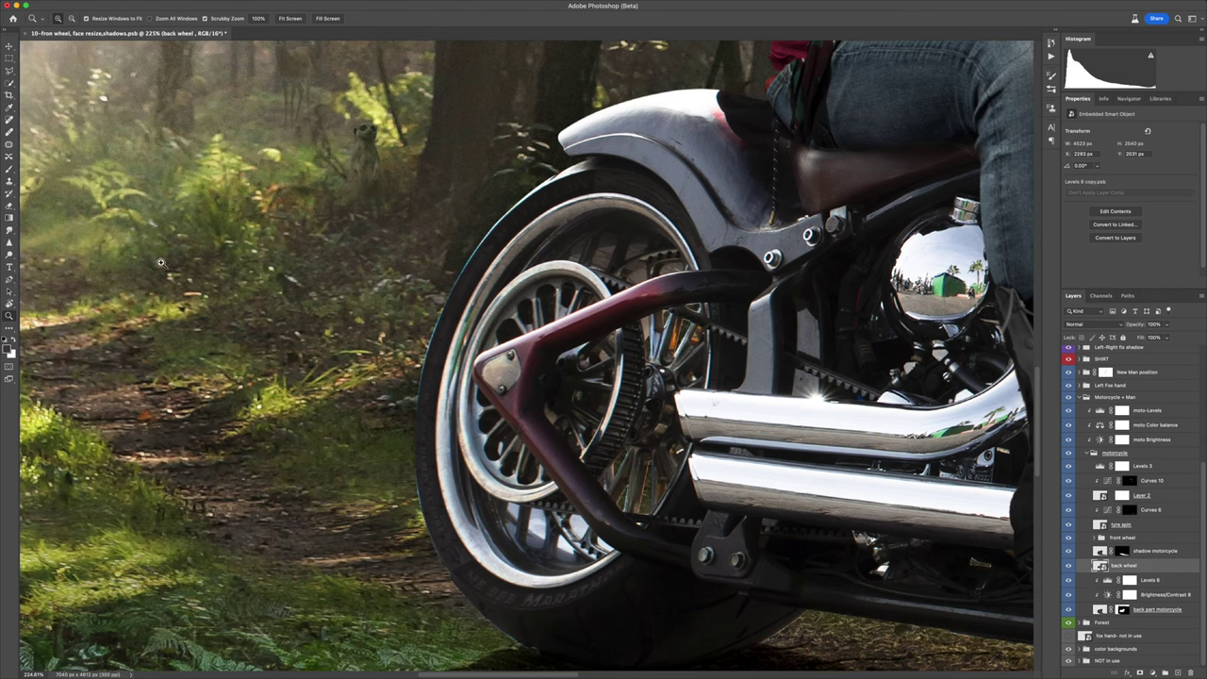
# Step: Turn the swing arm path into a selection and copy the rear wheel area to a new layer
pyautogui.scroll(1, 689, 587)
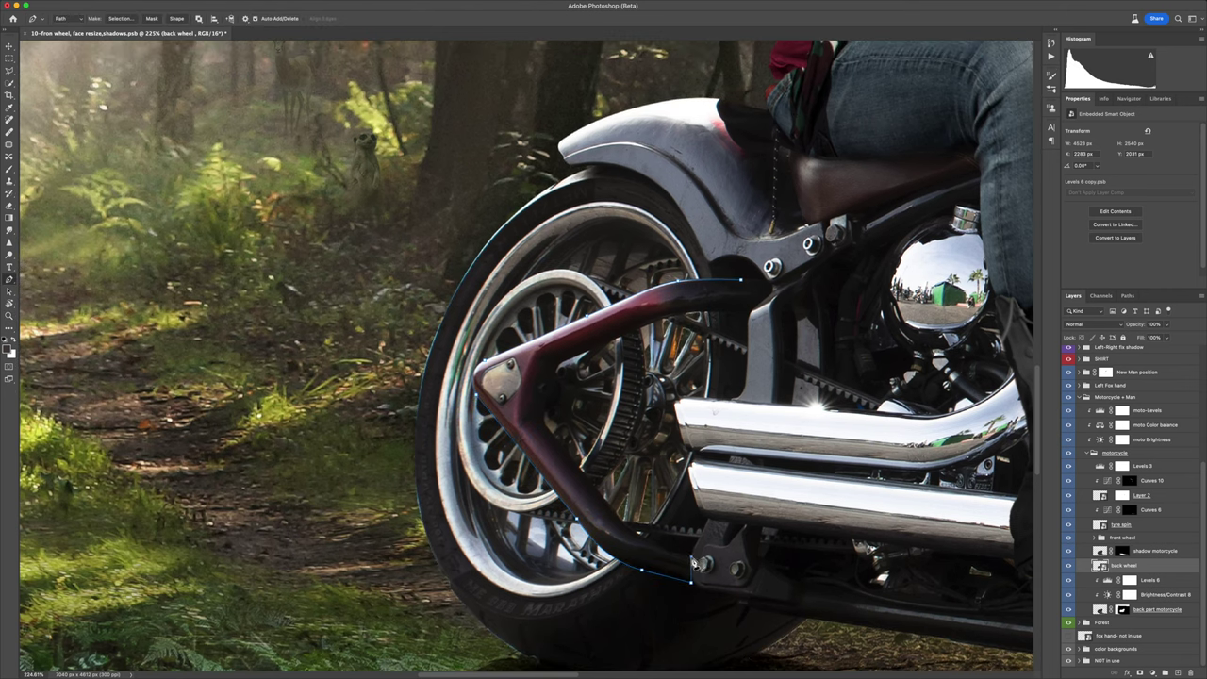
pyautogui.hscroll(2, 506, 413)
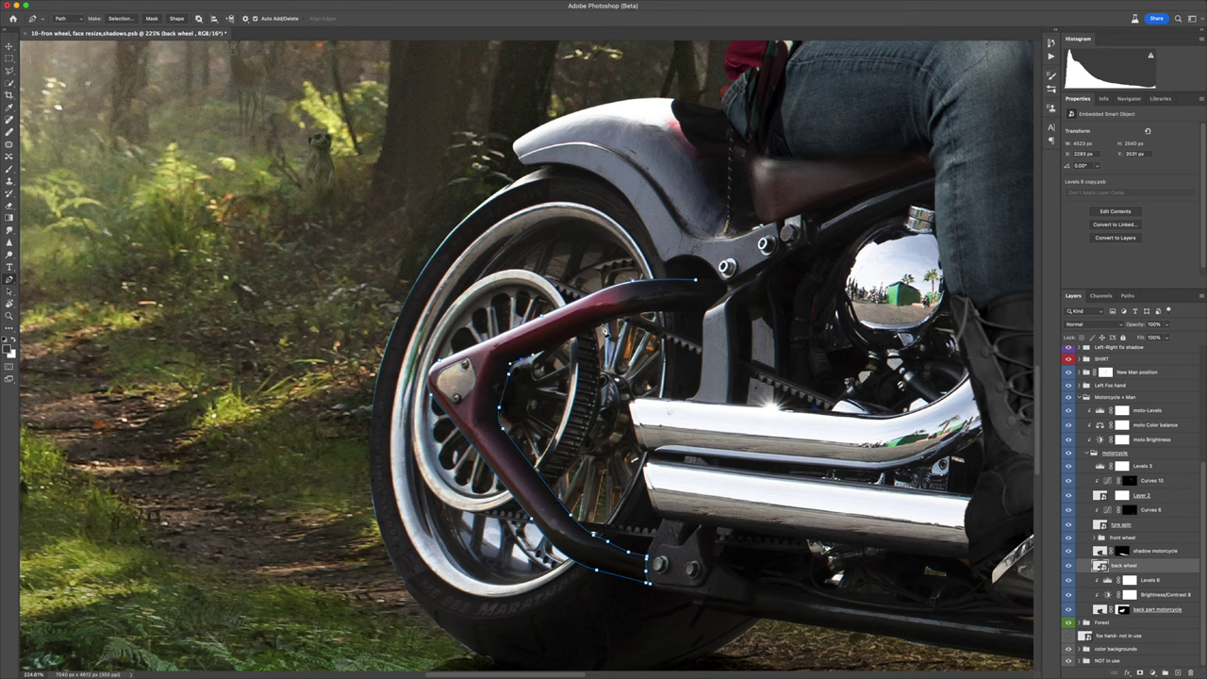
pyautogui.click(728, 300)
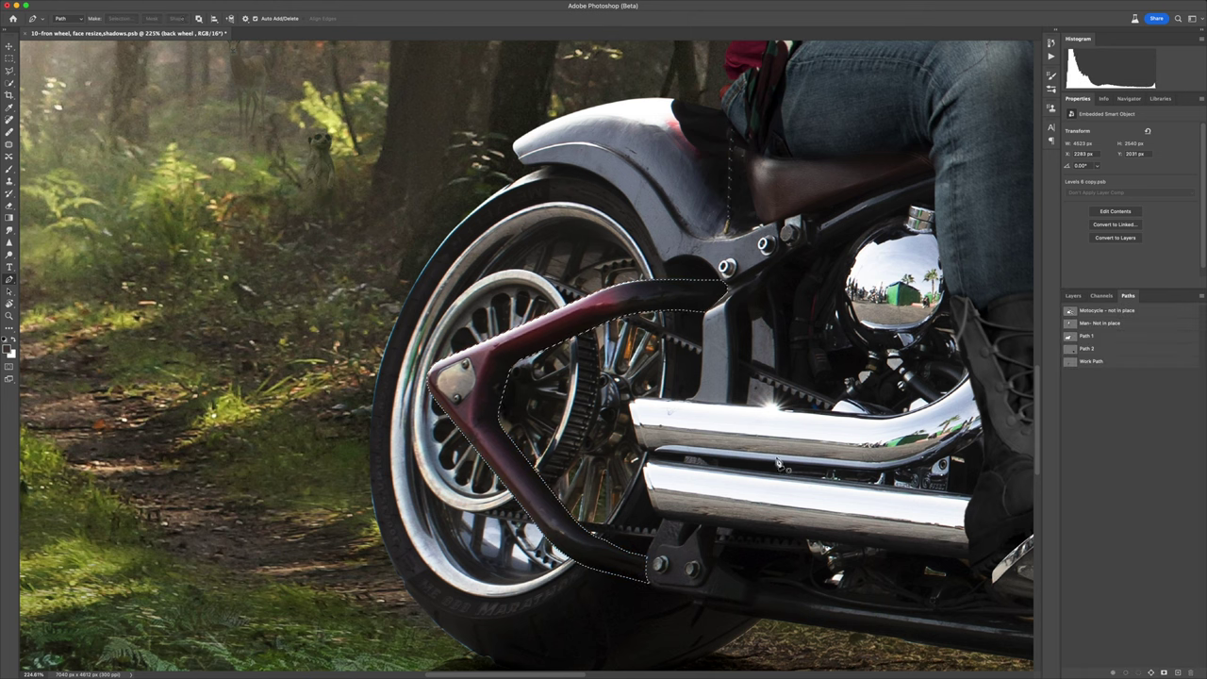
pyautogui.write('4')
pyautogui.press('Return')
pyautogui.hotkey('ctrl', 'j')
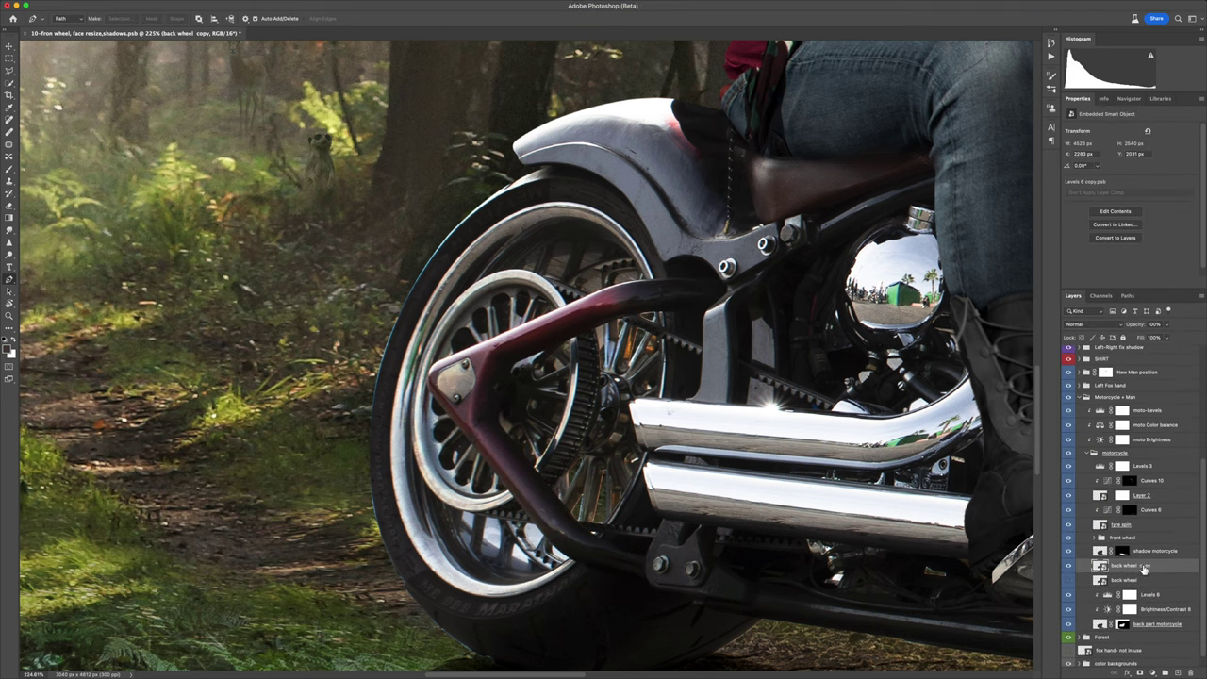
pyautogui.write('body')
pyautogui.press('Return')
pyautogui.hotkey('ctrl', 'z')
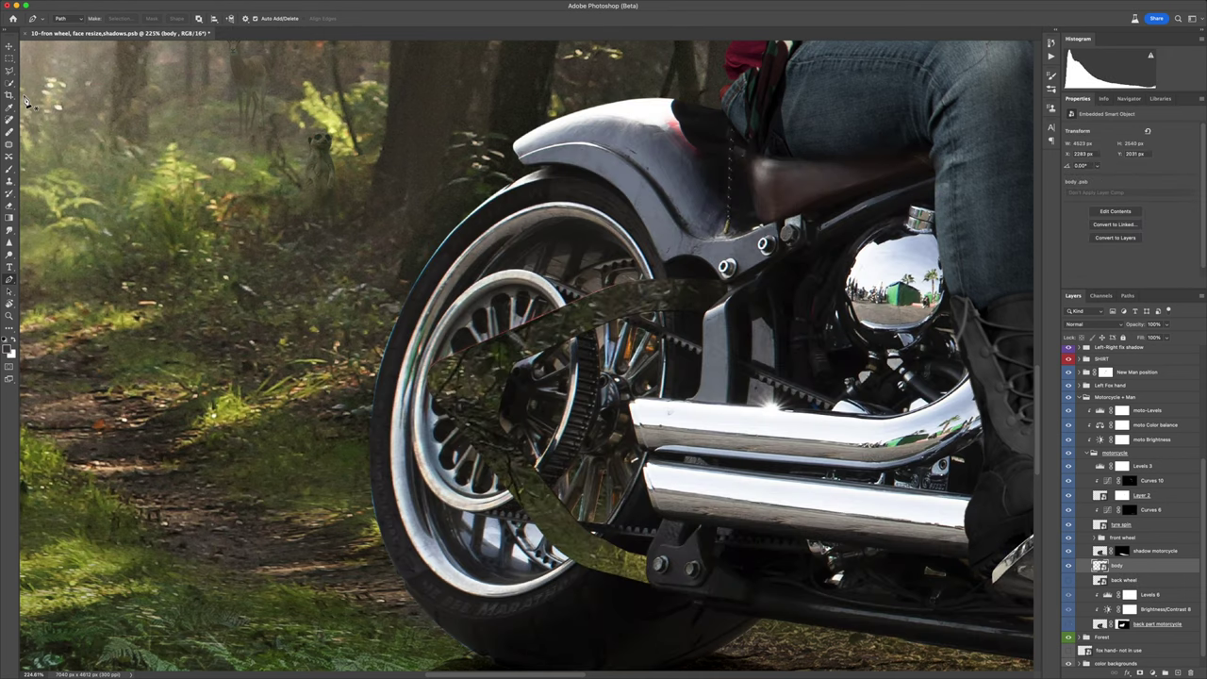
# Step: Outline parts of the rear wheel and hide them in the Back spin far copy mask
pyautogui.click(370, 469)
pyautogui.click(506, 602)
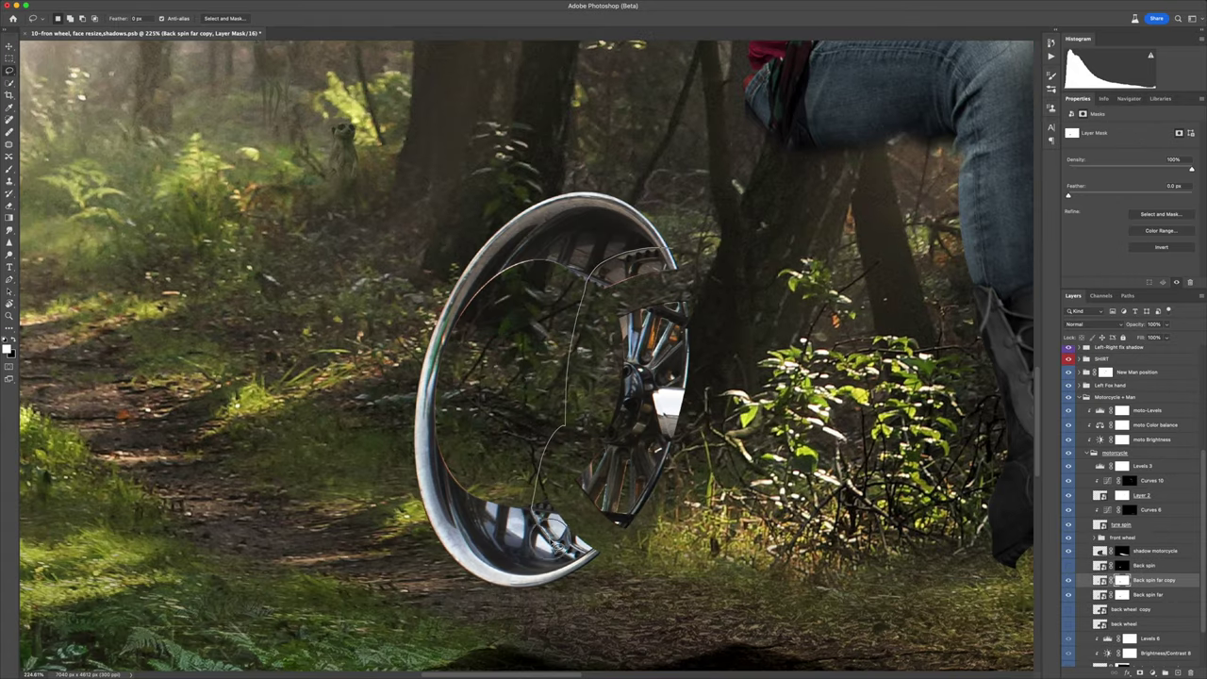
pyautogui.moveTo(673, 442); pyautogui.dragTo(660, 252)
pyautogui.press('b')
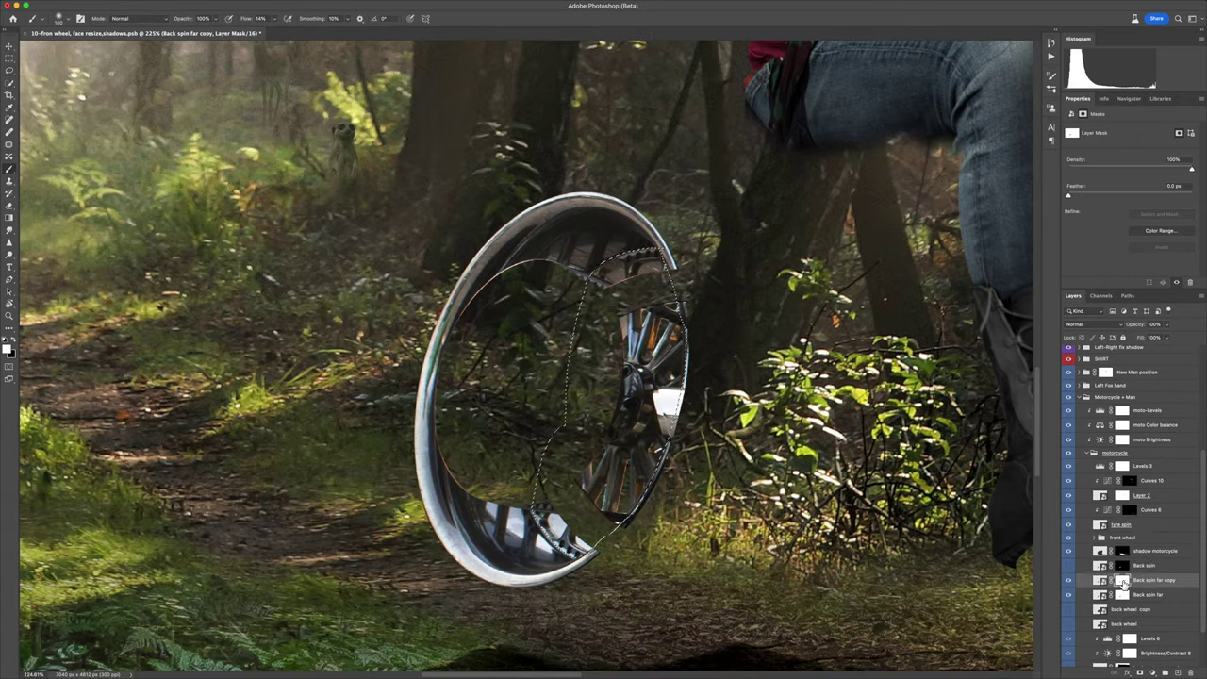
pyautogui.click(1122, 594)
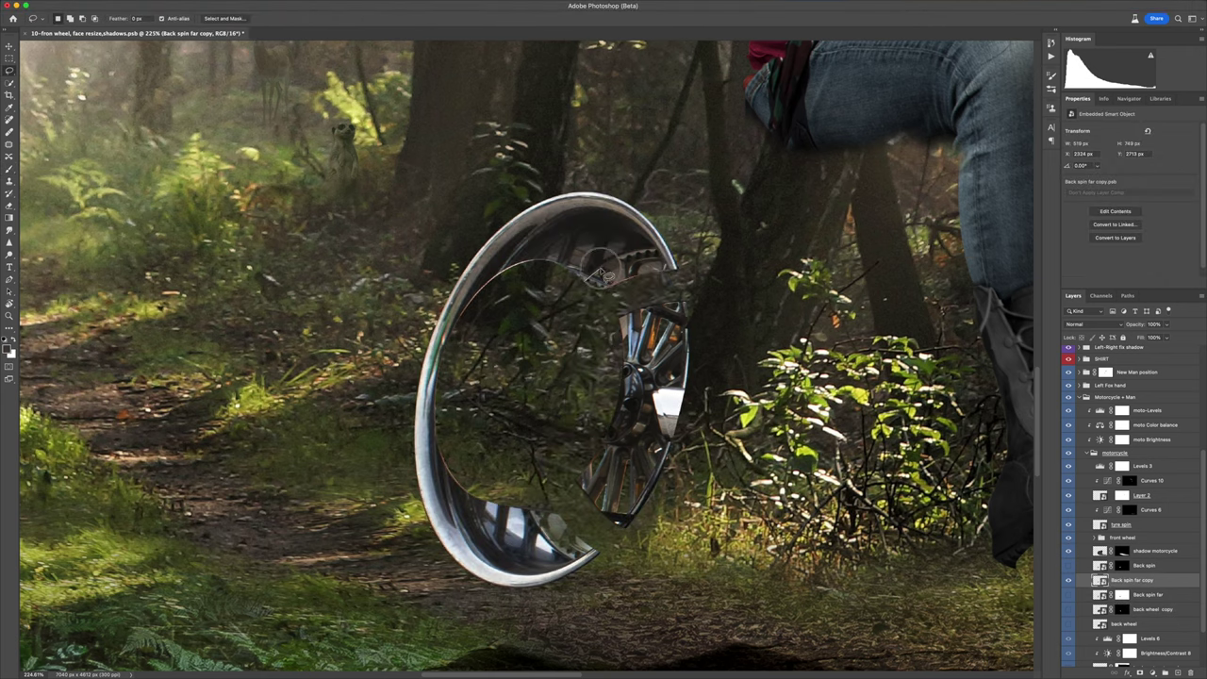
pyautogui.moveTo(686, 361); pyautogui.dragTo(677, 304)
pyautogui.press('b')
pyautogui.hotkey('alt', 'BackSpace')
pyautogui.press('super+d')
# Step: Start a Spin Blur on the Back spin layer, placing the ring on the small wheel
pyautogui.click(1172, 566)
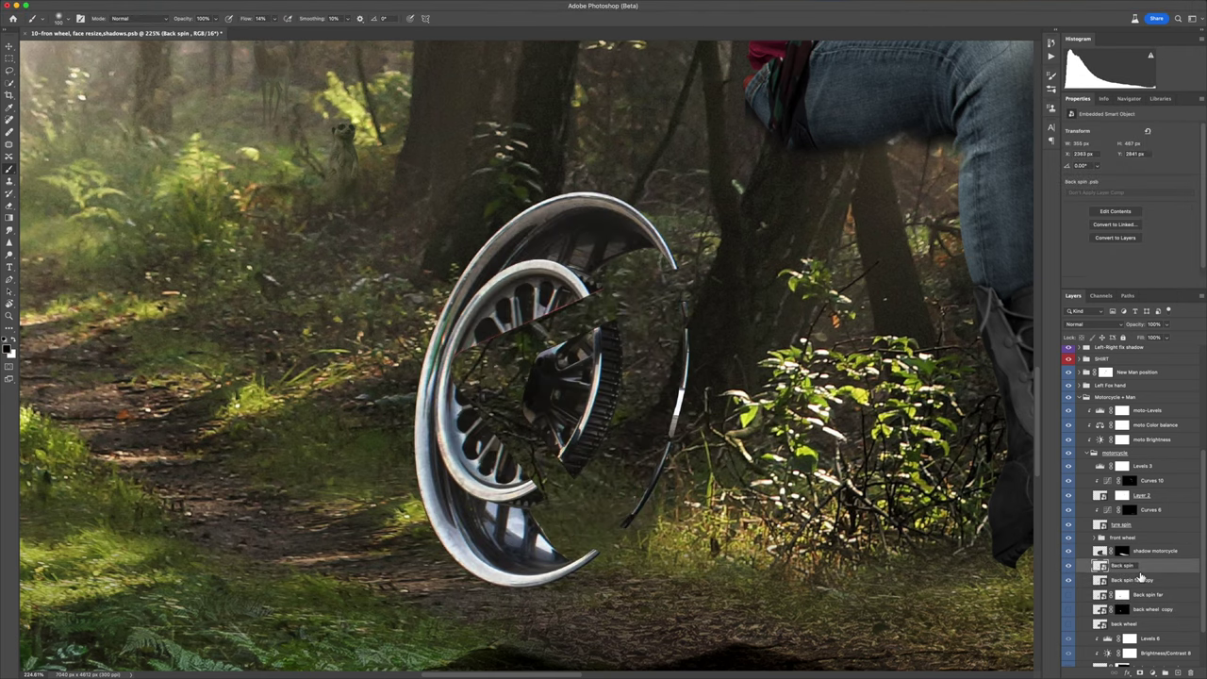
pyautogui.click(1140, 577)
pyautogui.press('ctrl+super+f')
pyautogui.click(512, 288)
pyautogui.moveTo(598, 226); pyautogui.dragTo(513, 287)
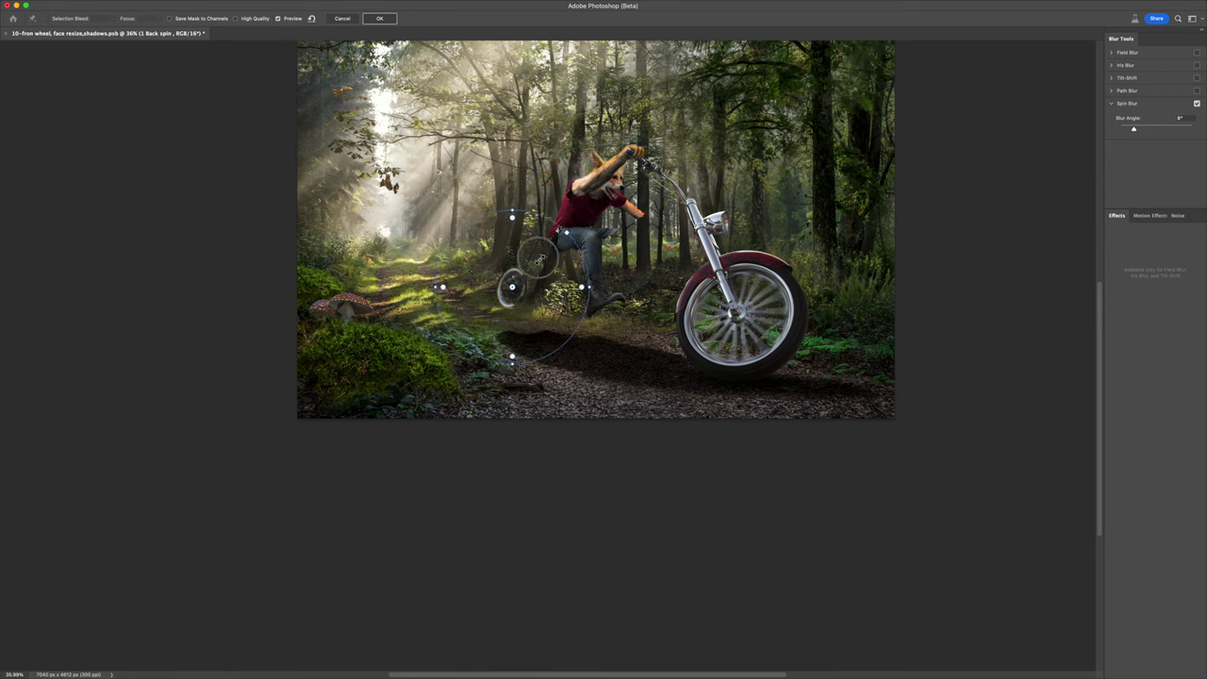
# Step: Reshape, nudge and shrink the spin blur ring to fit the tilted small rear wheel
pyautogui.scroll(5, 512, 288)
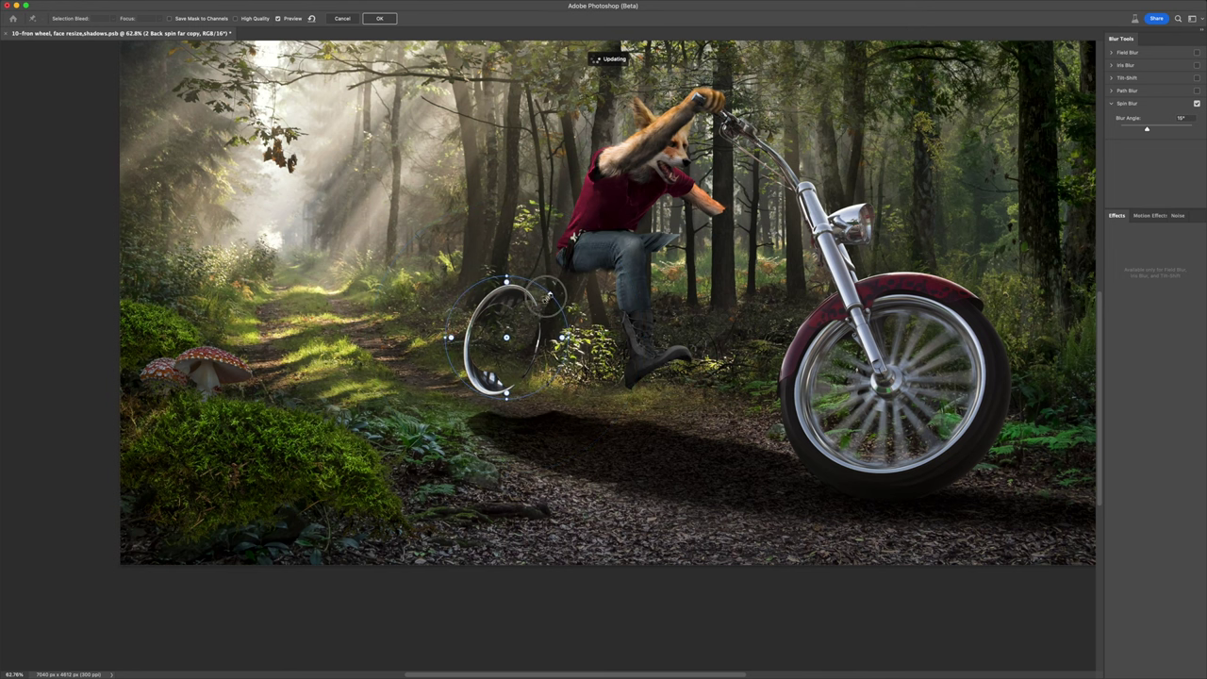
pyautogui.moveTo(550, 297); pyautogui.dragTo(542, 309)
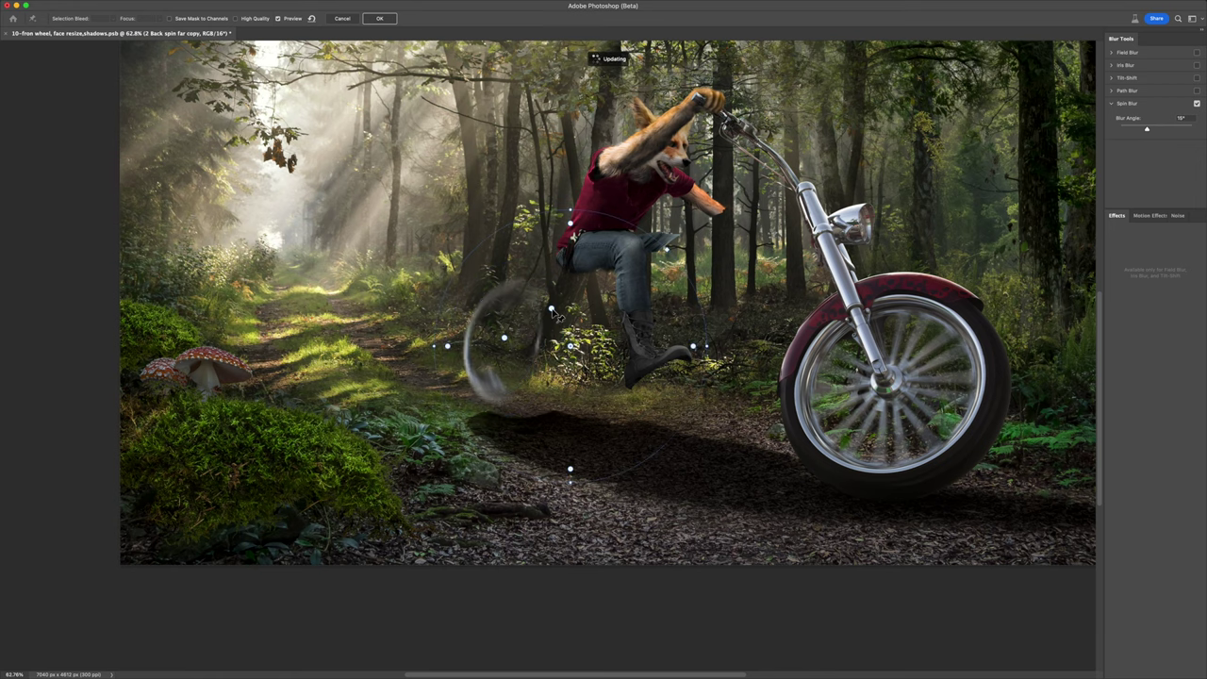
pyautogui.moveTo(516, 345); pyautogui.dragTo(530, 336)
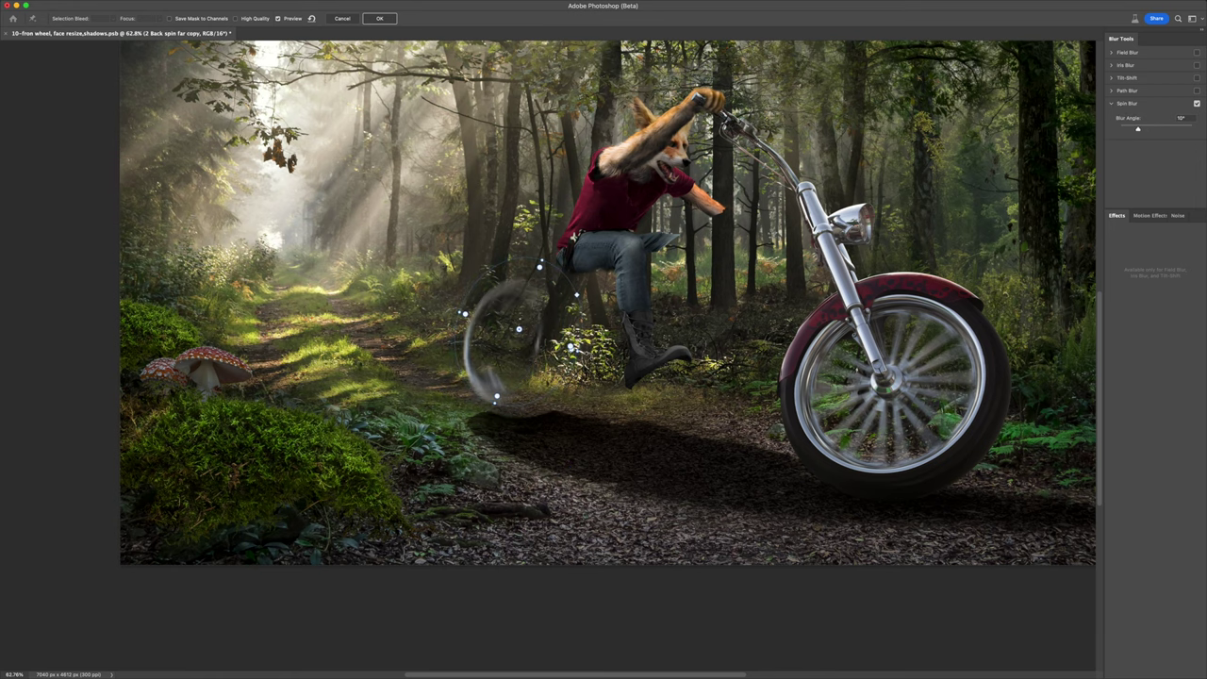
pyautogui.scroll(2, 528, 358)
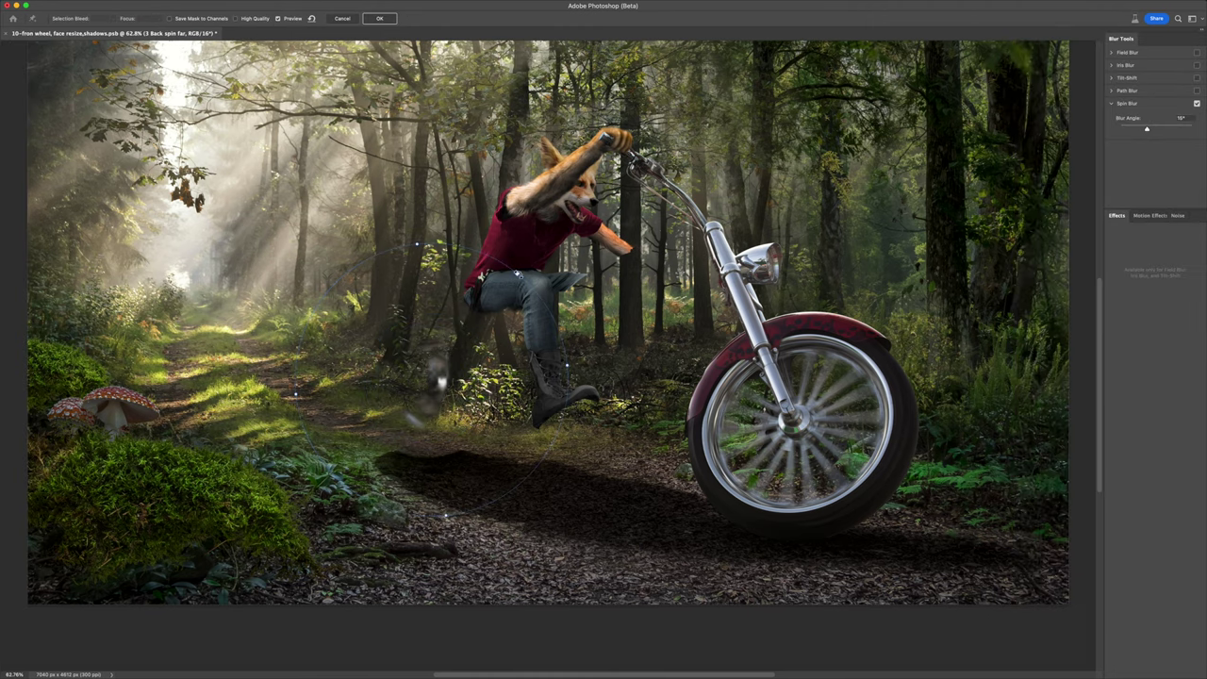
pyautogui.moveTo(564, 363); pyautogui.dragTo(473, 382)
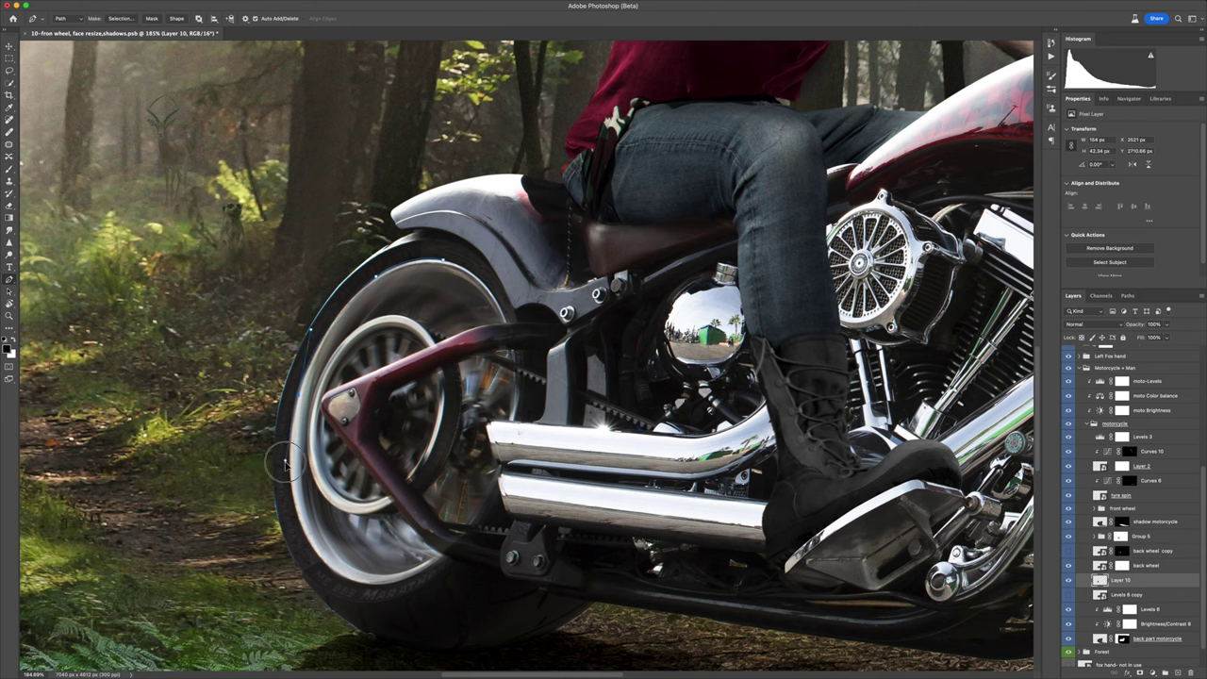
# Step: Finish the rear tyre path, make it a selection, and mask Layer 10 to it
pyautogui.click(314, 554)
pyautogui.click(366, 625)
pyautogui.hotkey('ctrl', 'Return')
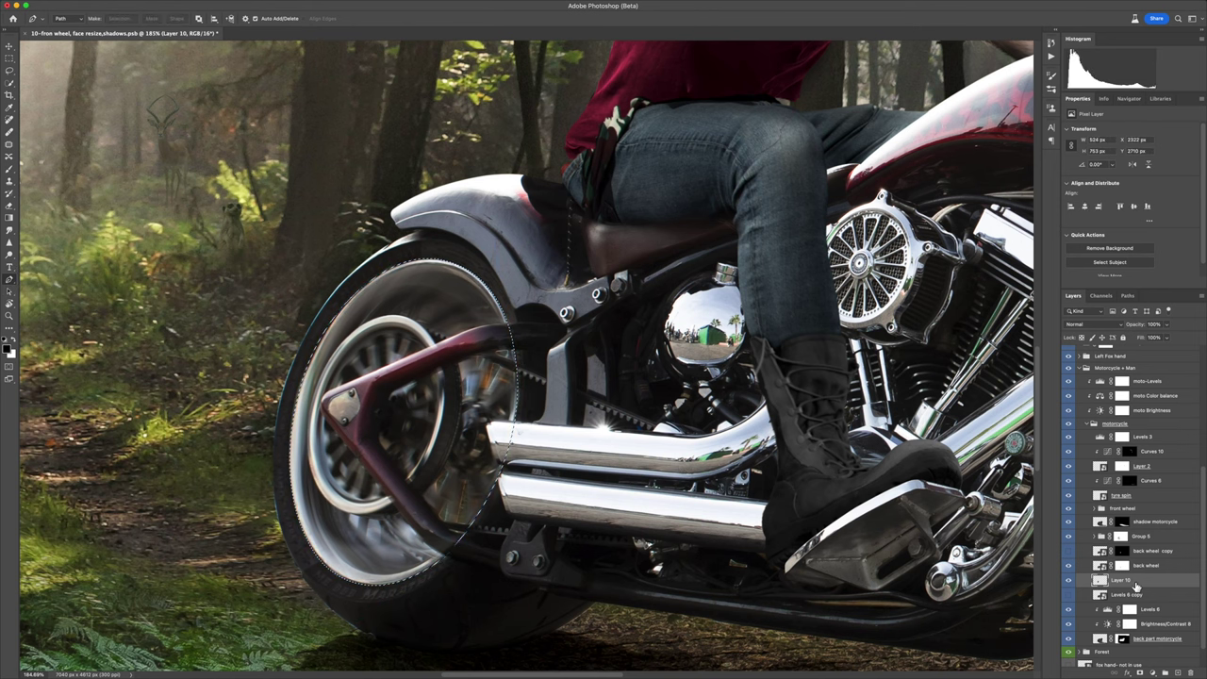
pyautogui.click(1139, 672)
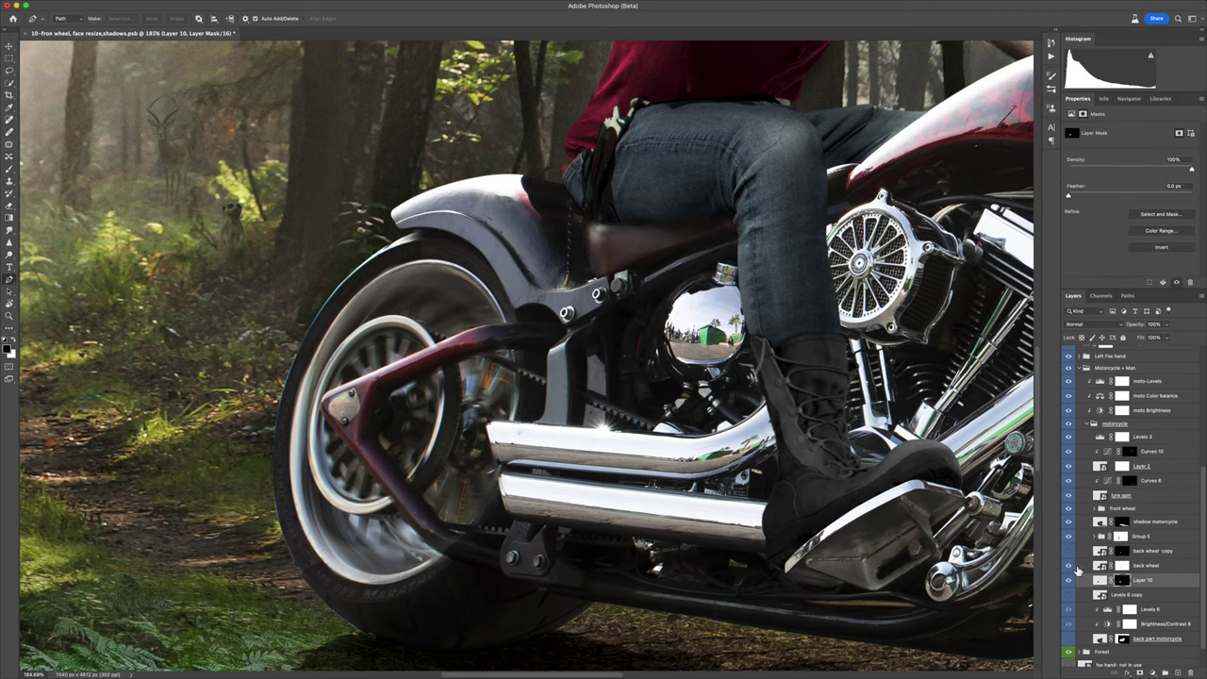
pyautogui.click(1068, 579)
pyautogui.click(1100, 580)
# Step: Apply Spin Blur to Layers 10 and 11, centred on the rear wheel
pyautogui.click(403, 5)
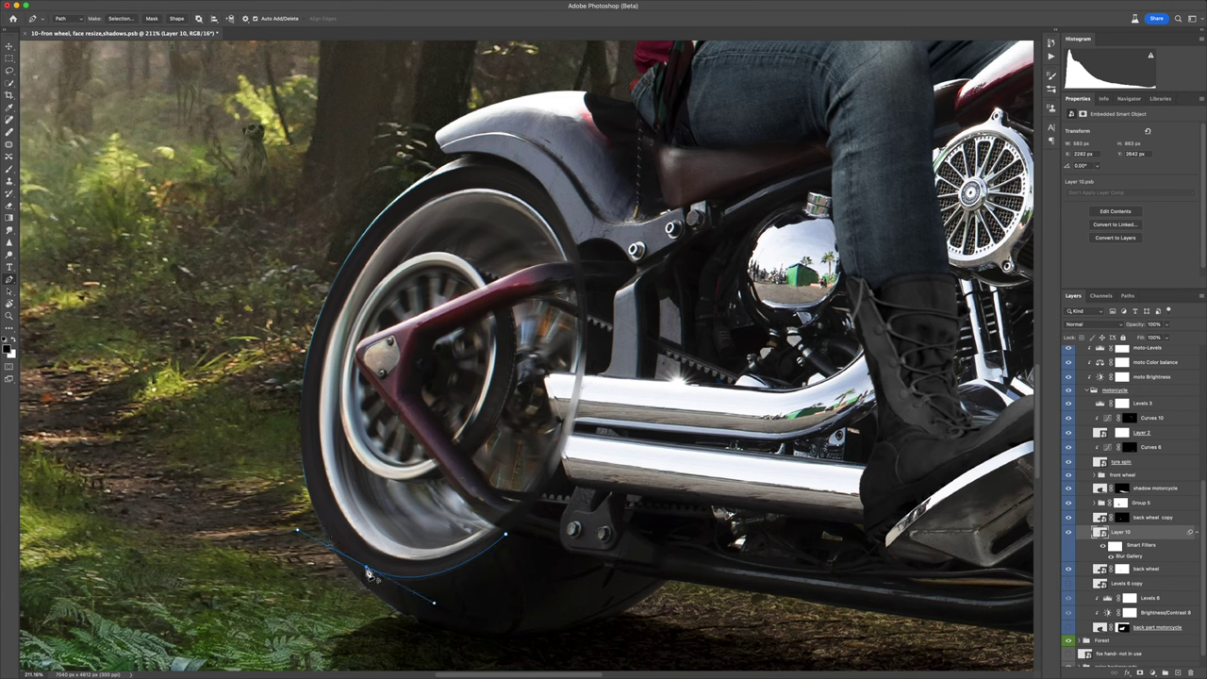
pyautogui.click(244, 8)
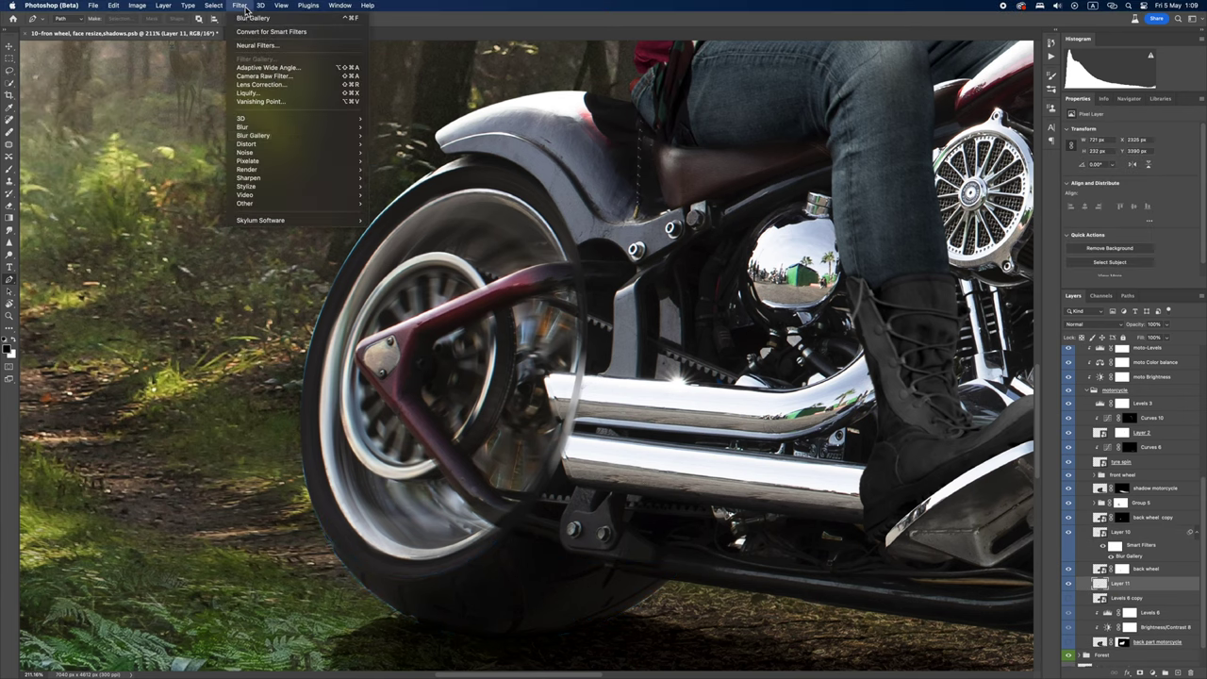
pyautogui.click(401, 209)
pyautogui.scroll(-10, 698, 195)
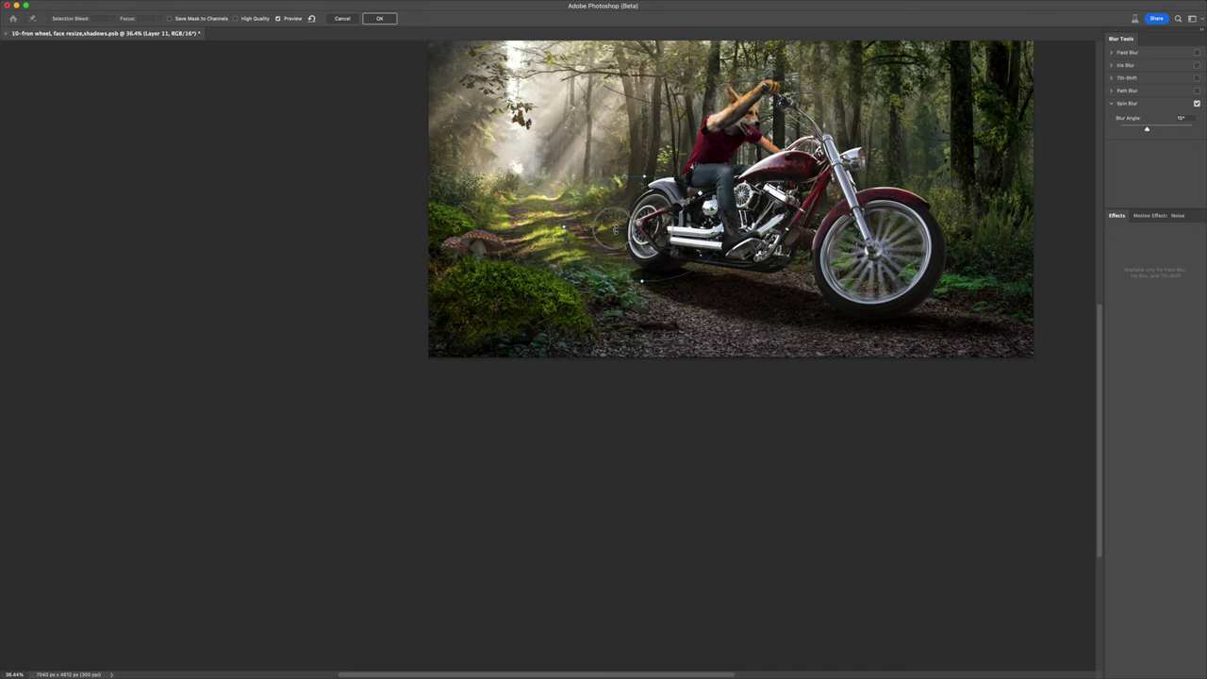
pyautogui.moveTo(650, 227); pyautogui.dragTo(663, 221)
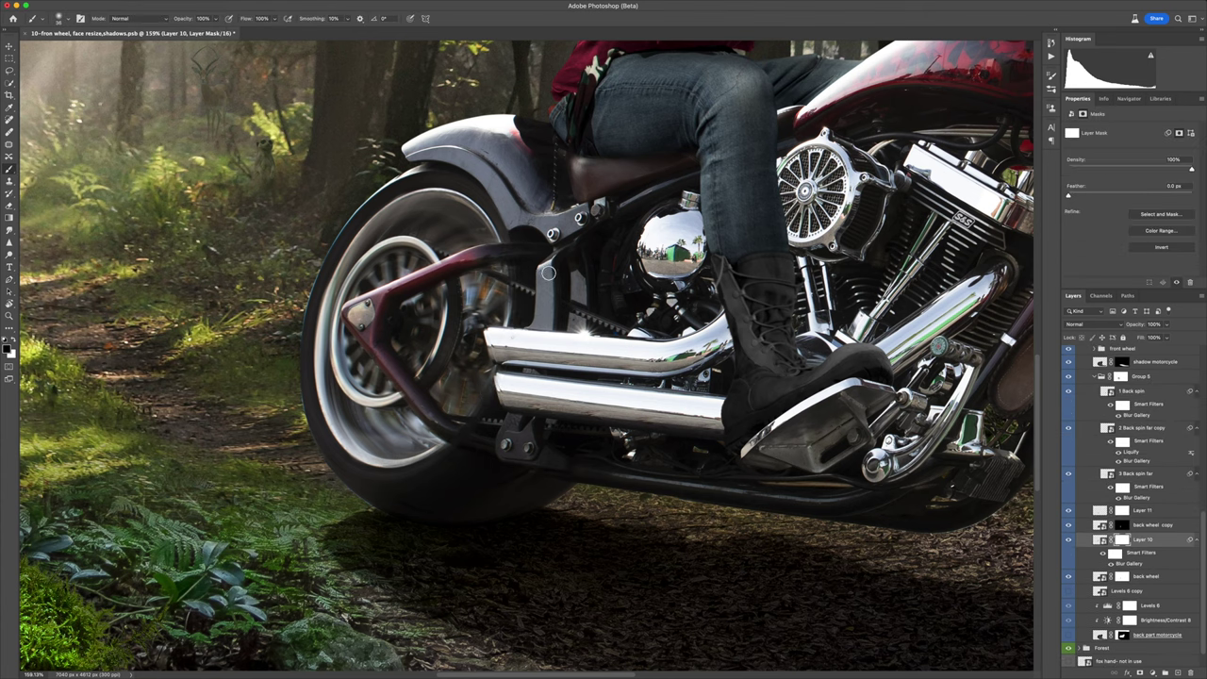
# Step: Group the spinning wheel layers, then group all composite layers together into Group 7
pyautogui.hotkey('ctrl', 'g')
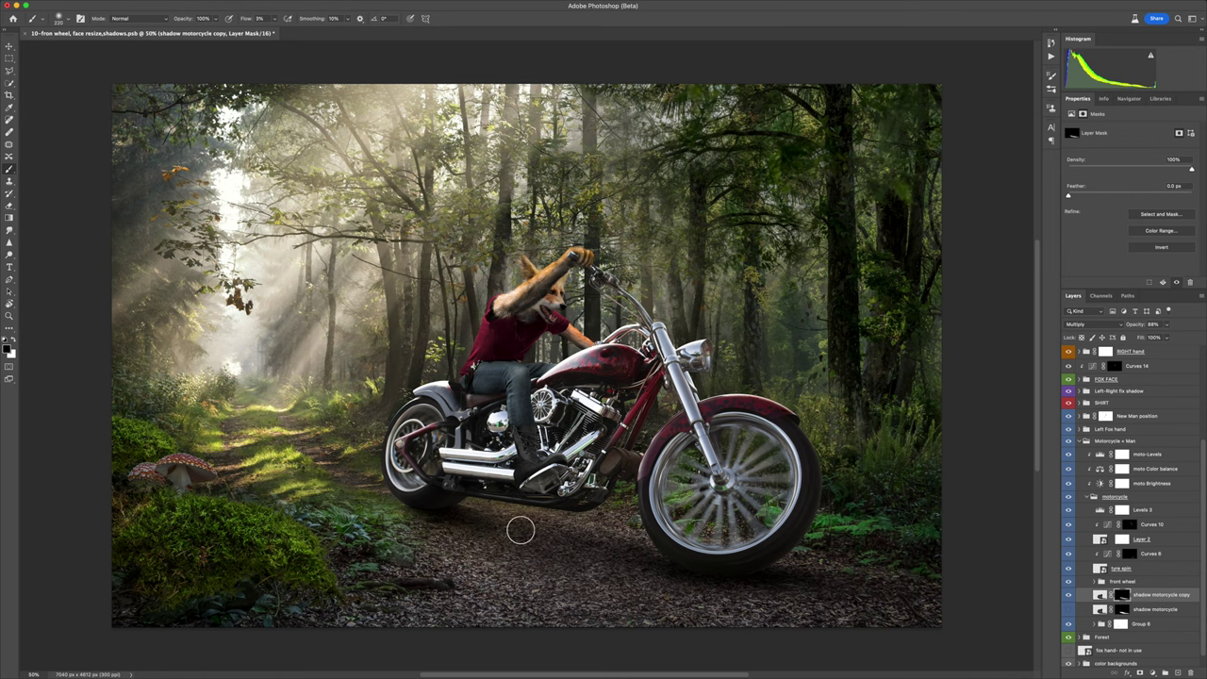
pyautogui.click(1113, 440)
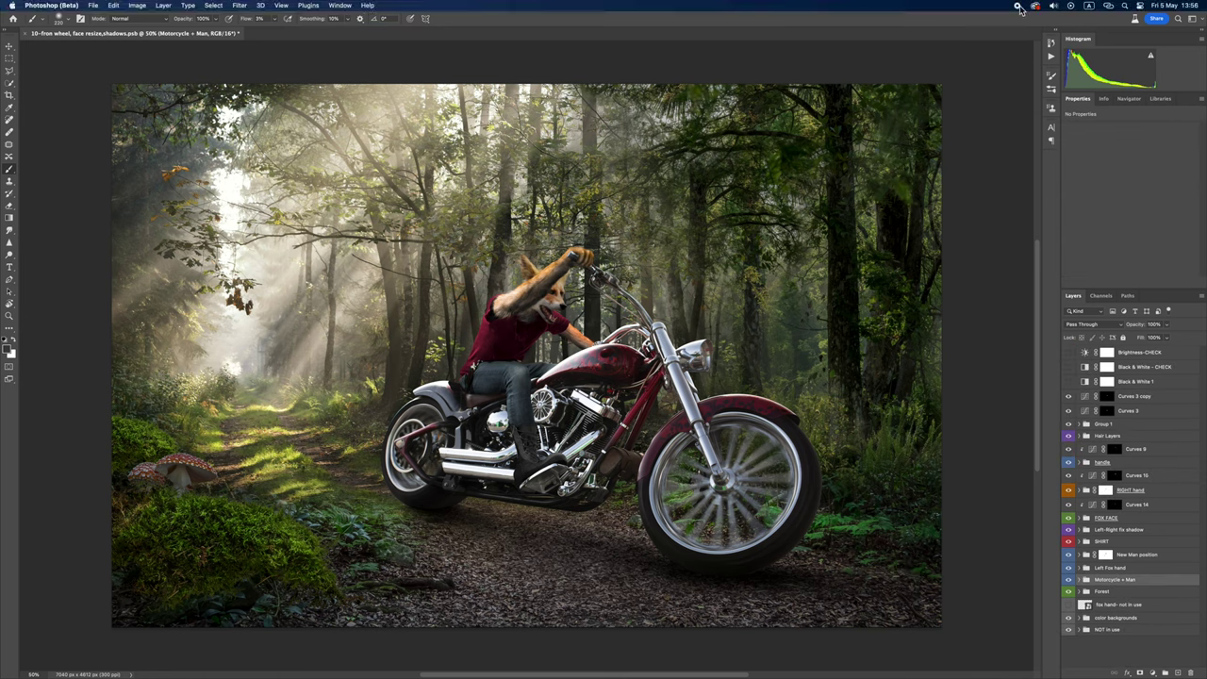
pyautogui.hotkey('ctrl', 'g')
# Step: Slightly enlarge and tilt the grouped scene, then place a path anchor at the toe's edge in the leg photo
pyautogui.hotkey('ctrl', 't')
pyautogui.moveTo(111, 628); pyautogui.dragTo(102, 636)
pyautogui.moveTo(111, 84); pyautogui.dragTo(104, 68)
pyautogui.moveTo(102, 635); pyautogui.dragTo(66, 656)
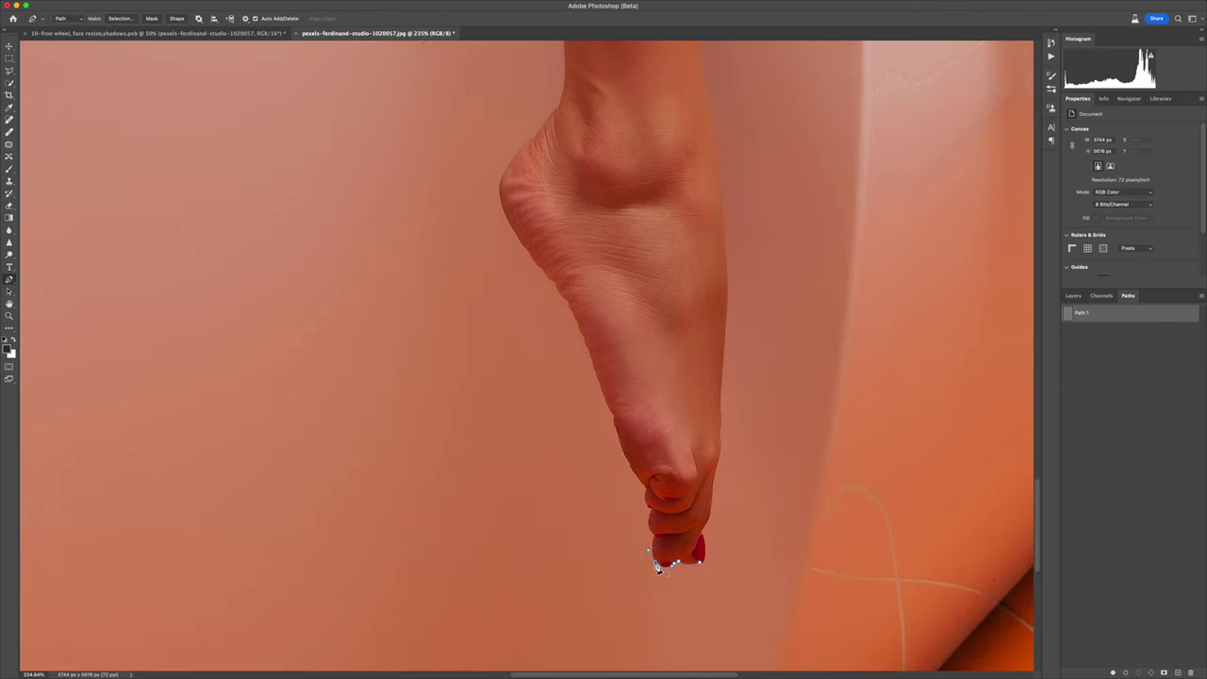
pyautogui.scroll(3, 651, 557)
pyautogui.click(641, 471)
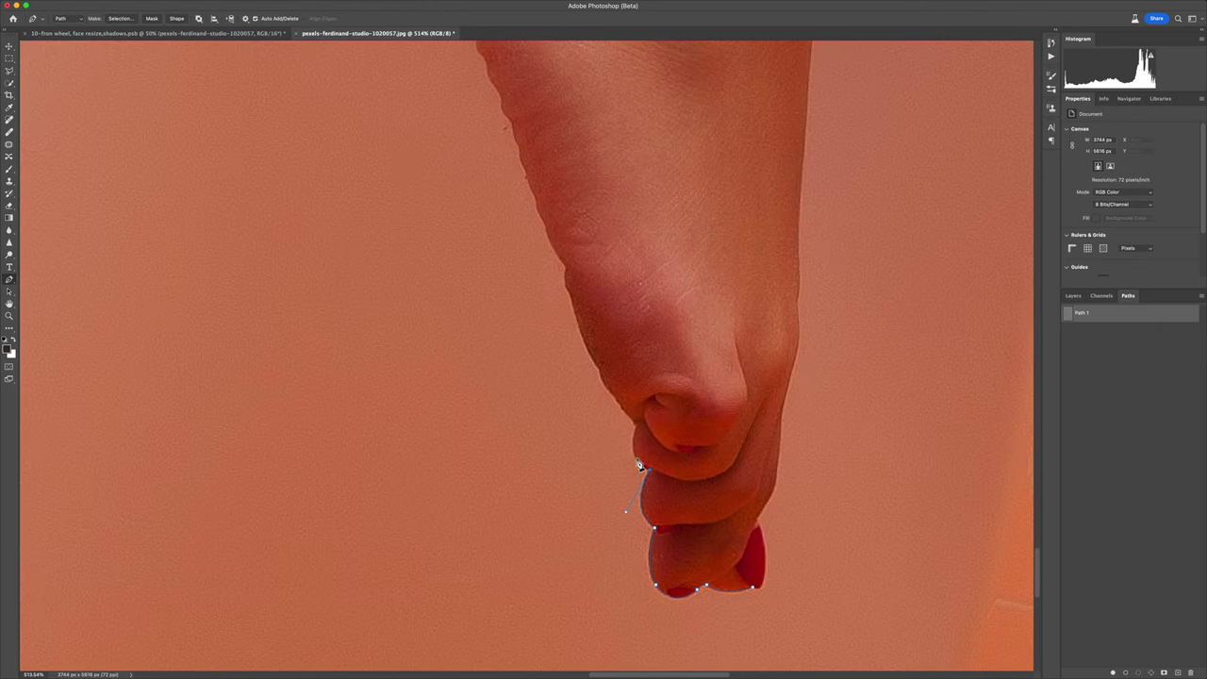
# Step: Scroll up the leg photo to follow the calf's outer edge toward the thigh
pyautogui.scroll(3, 538, 222)
pyautogui.scroll(3, 438, 104)
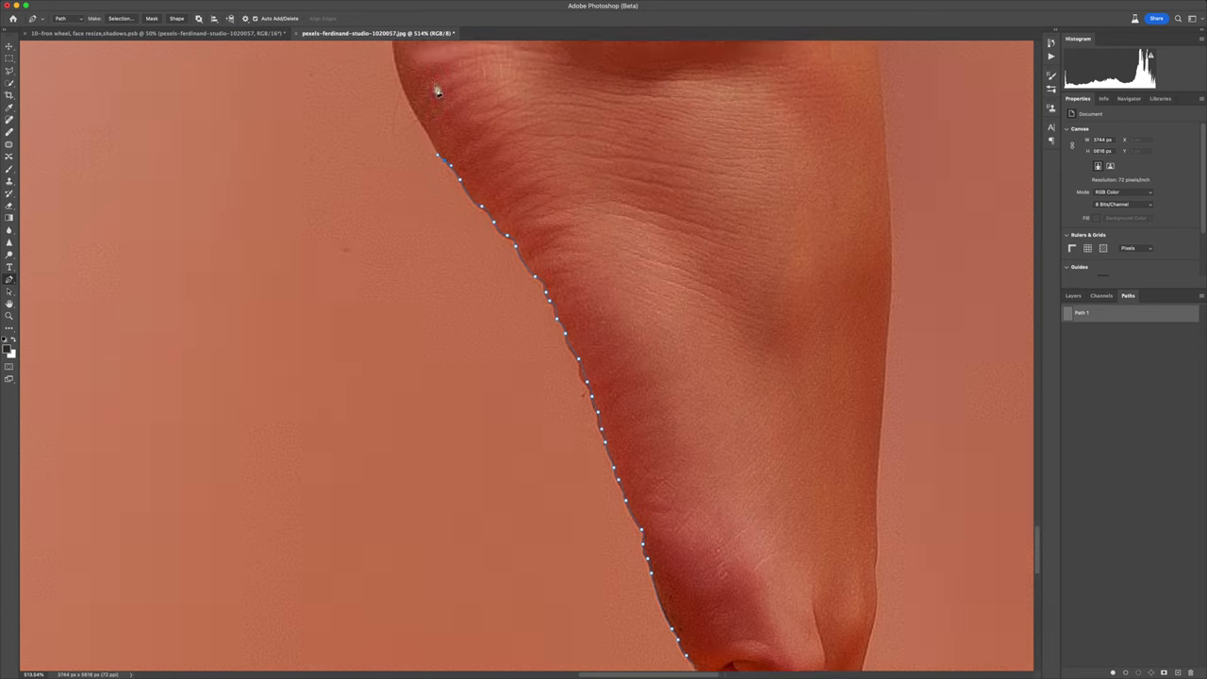
pyautogui.scroll(3, 436, 85)
pyautogui.scroll(4, 481, 104)
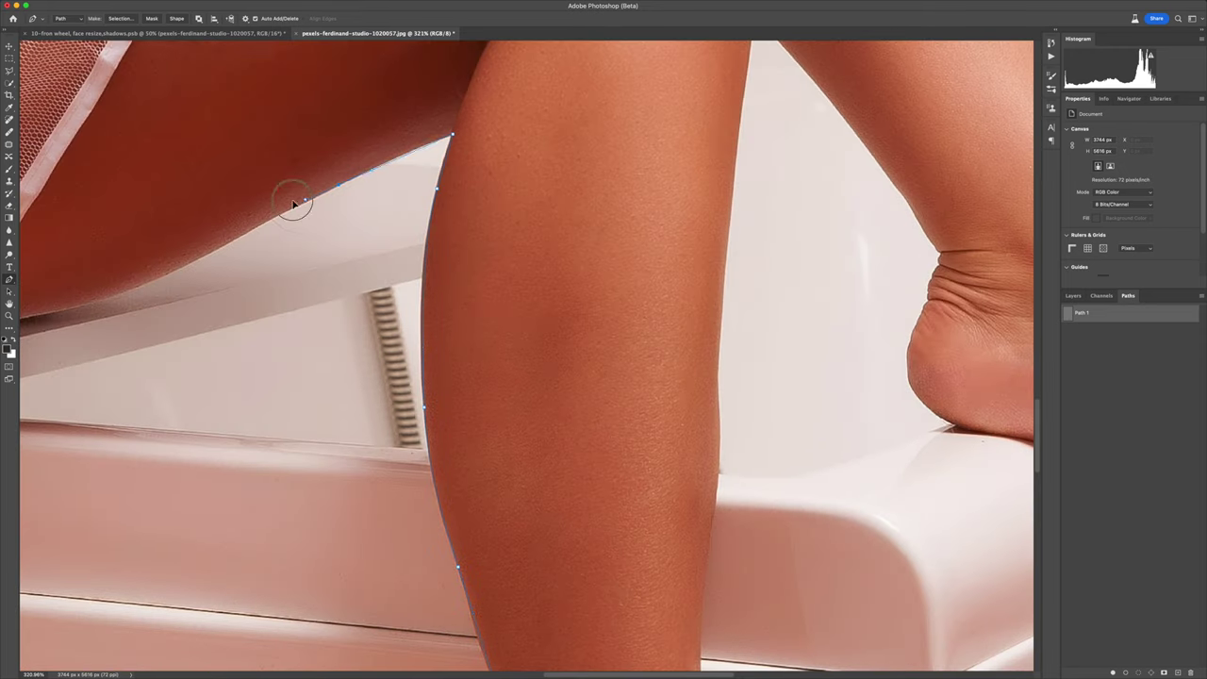
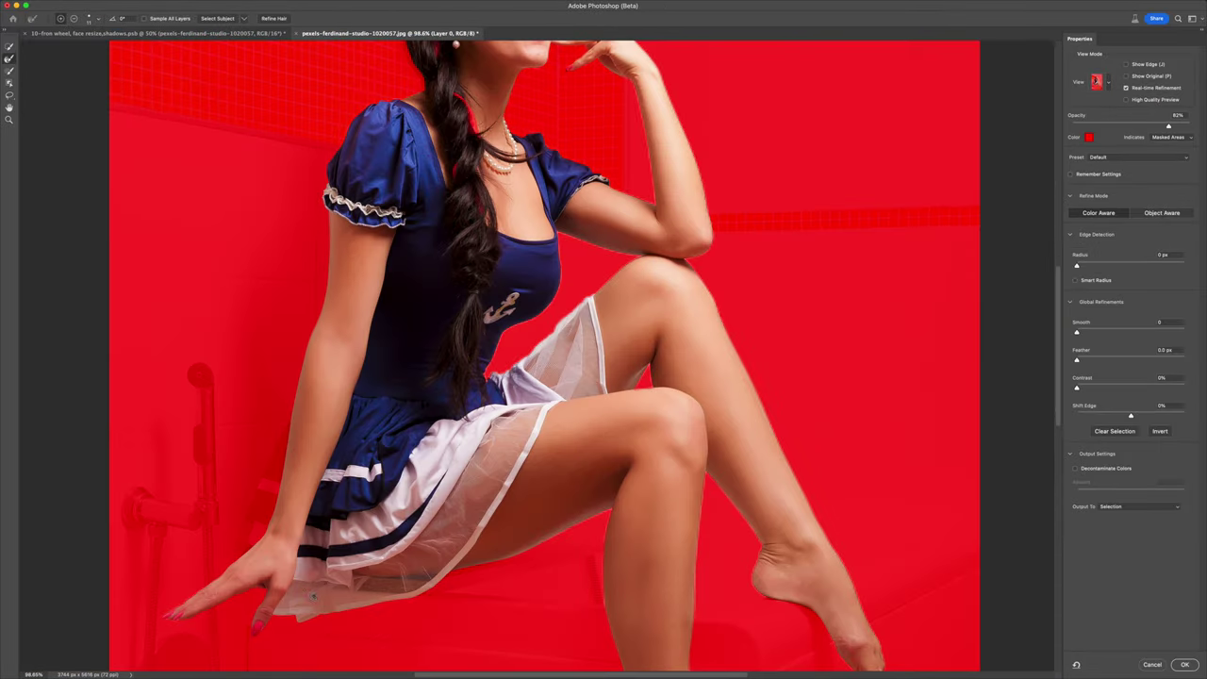
# Step: Set Select and Mask Smooth to 3 and start a Pen path along the woman's cheek
pyautogui.scroll(5, 314, 594)
pyautogui.scroll(-4, 566, 425)
pyautogui.scroll(-5, 682, 348)
pyautogui.scroll(-1, 682, 347)
pyautogui.moveTo(1077, 332); pyautogui.dragTo(1082, 337)
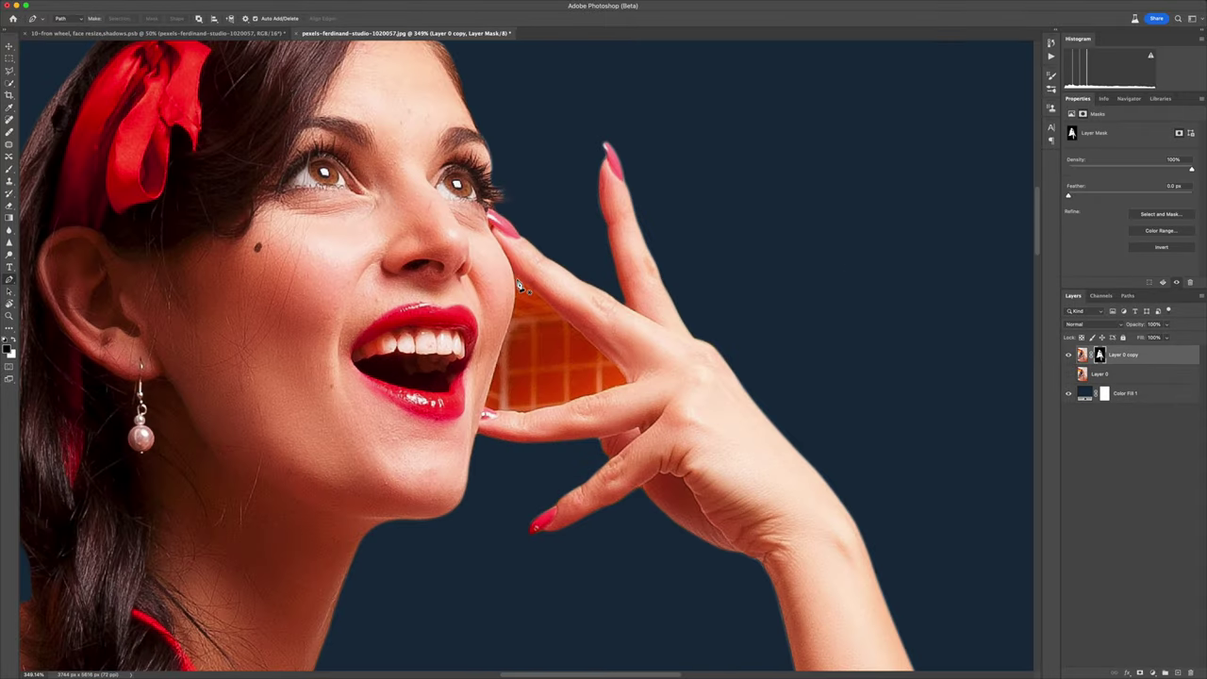
pyautogui.click(519, 286)
pyautogui.click(486, 419)
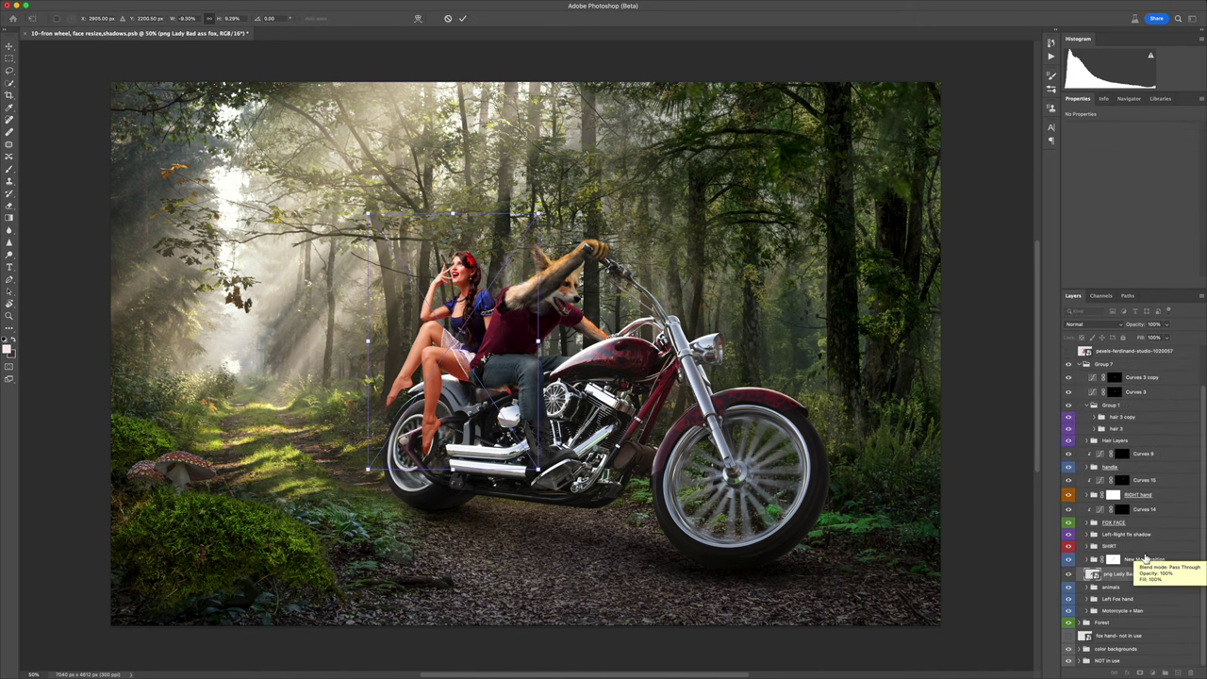
# Step: Select the lady layer and shift the dress Hue from blue to green
pyautogui.scroll(1, 1145, 566)
pyautogui.hotkey('ctrl', 't')
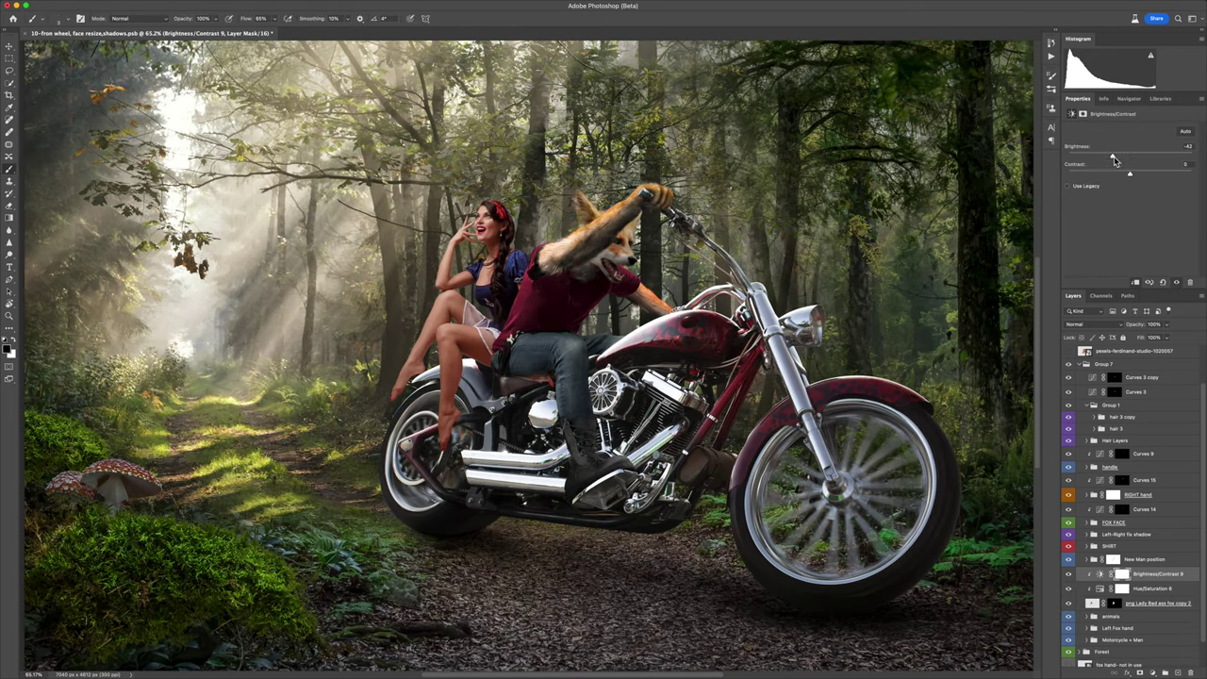
pyautogui.click(1157, 603)
pyautogui.hotkey('ctrl', 't')
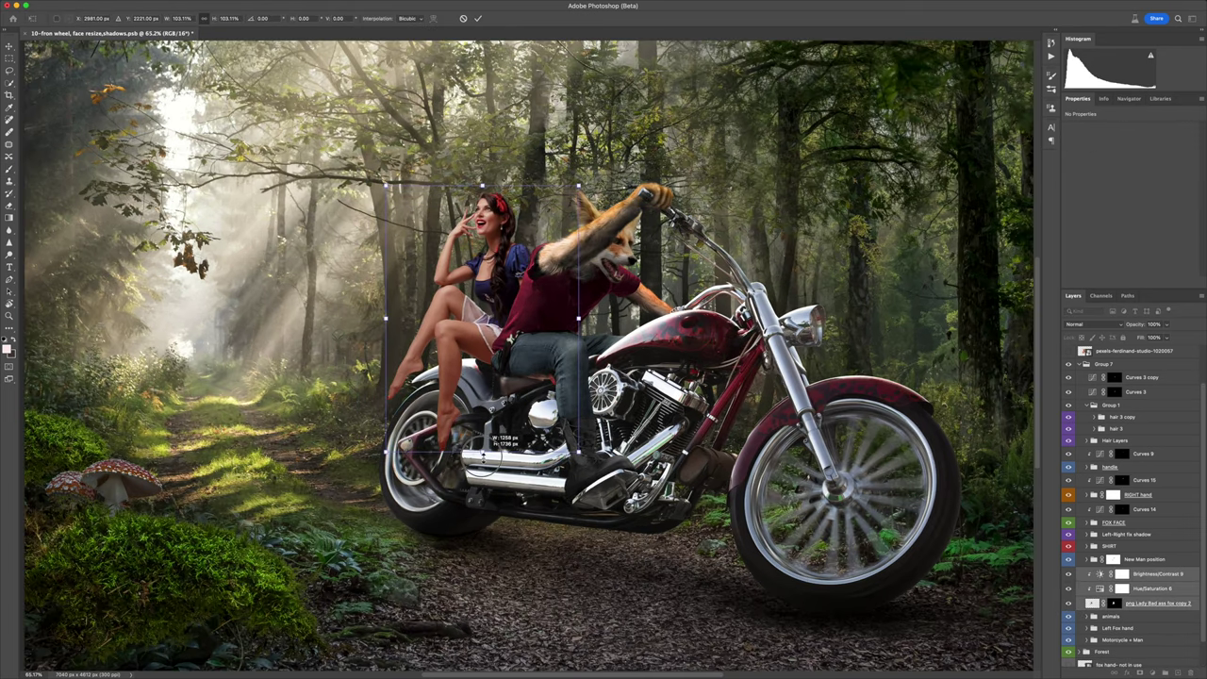
pyautogui.moveTo(1094, 163); pyautogui.dragTo(1078, 163)
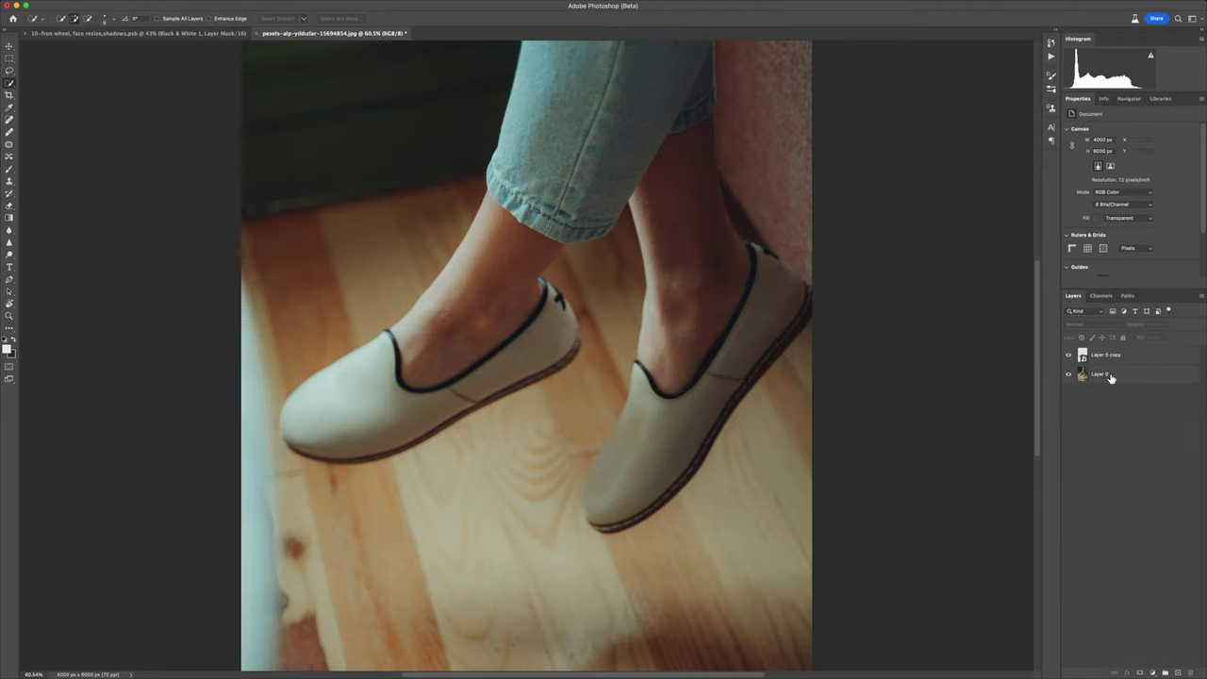
# Step: Refine the shoe selection edge and select the second shoe copy layer
pyautogui.moveTo(1111, 377); pyautogui.dragTo(1109, 353)
pyautogui.press('p')
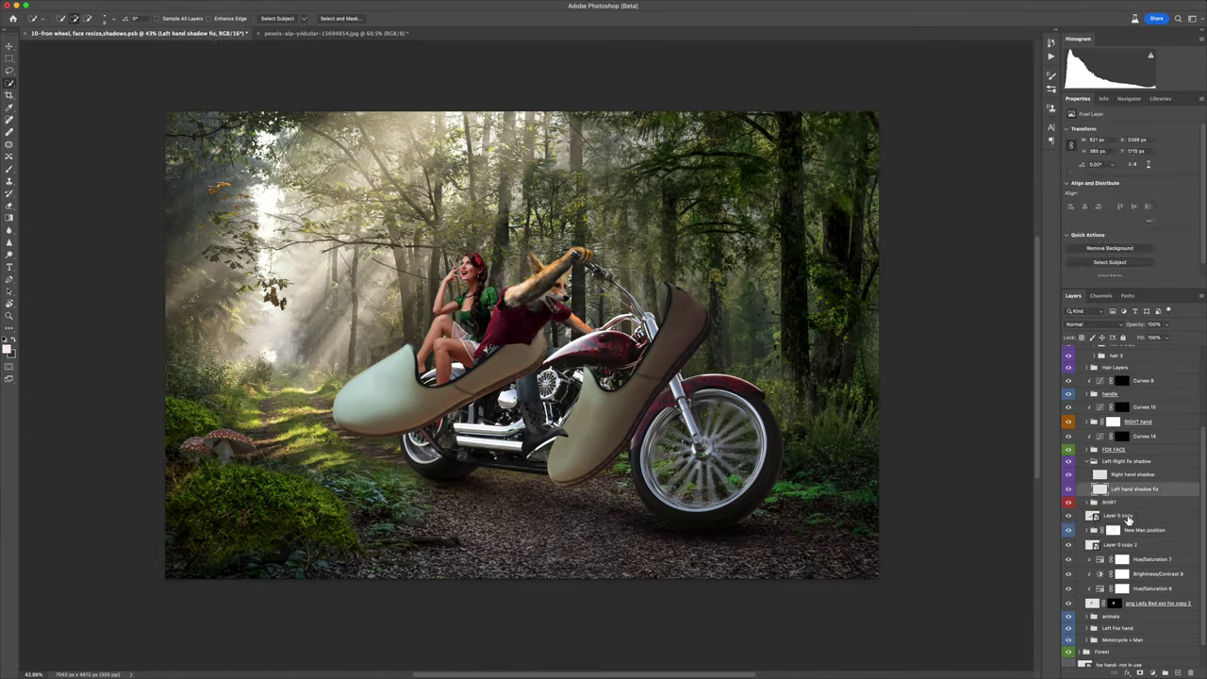
pyautogui.click(1070, 545)
# Step: Scale down and rotate the shoe copy to fit the woman's foot
pyautogui.hotkey('ctrl', 't')
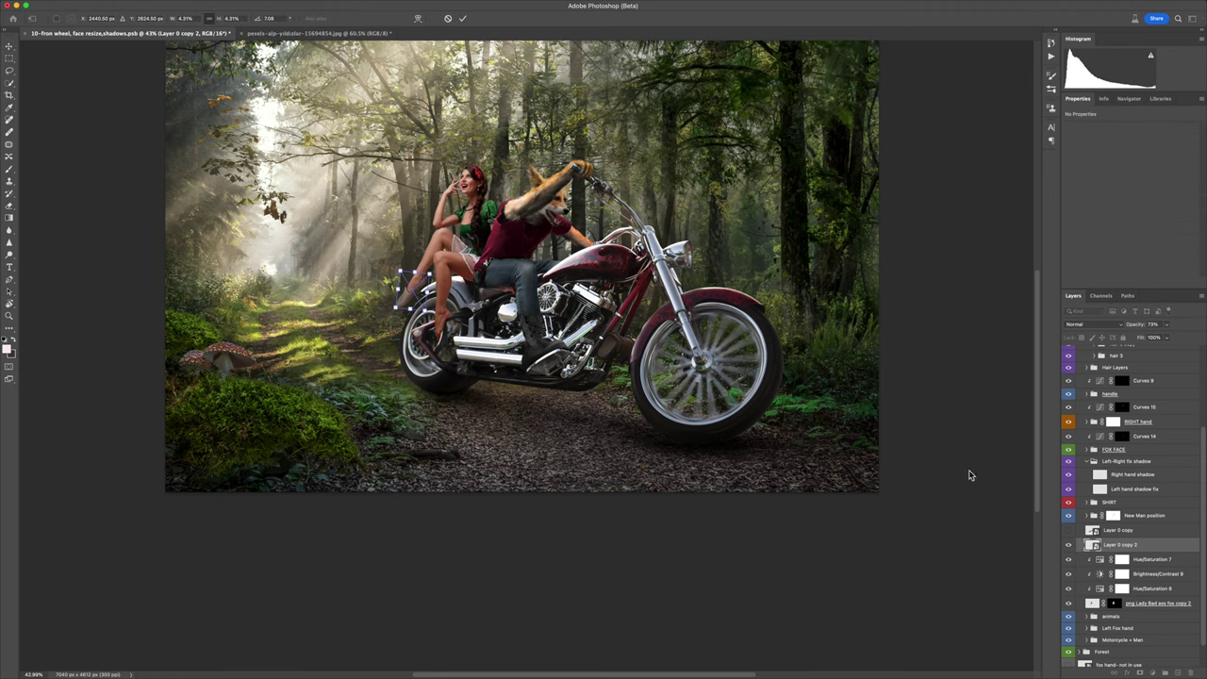
pyautogui.scroll(1, 506, 300)
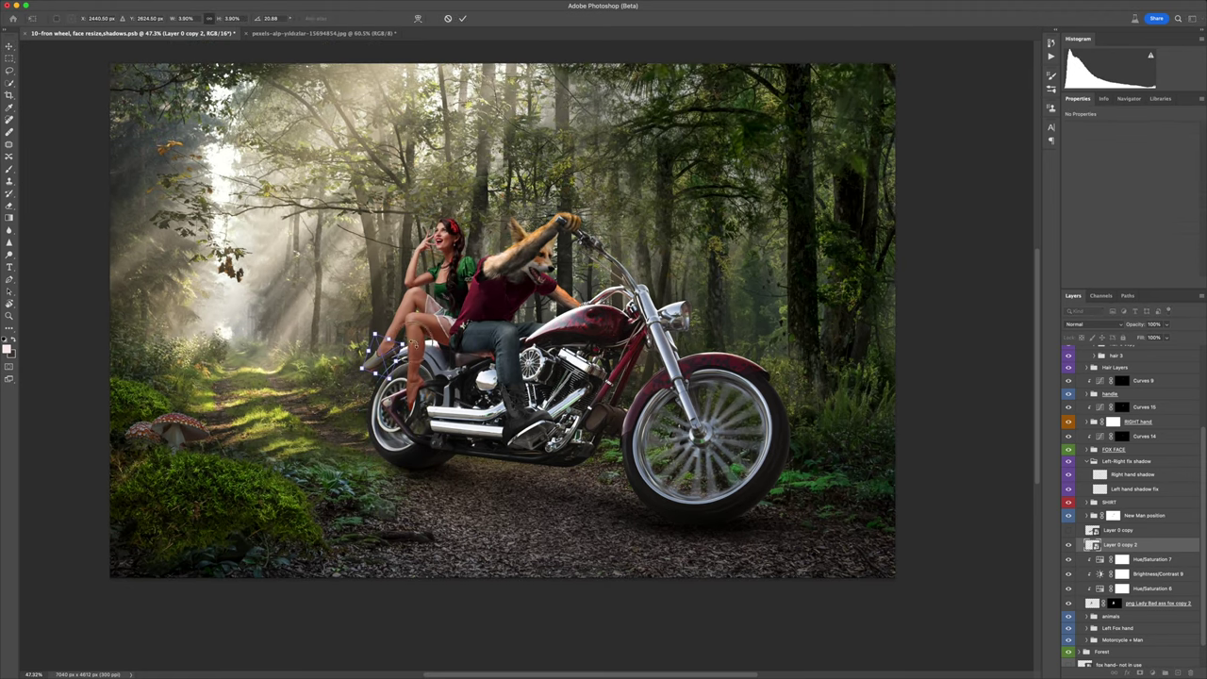
pyautogui.moveTo(389, 422); pyautogui.dragTo(402, 413)
pyautogui.scroll(1, 419, 401)
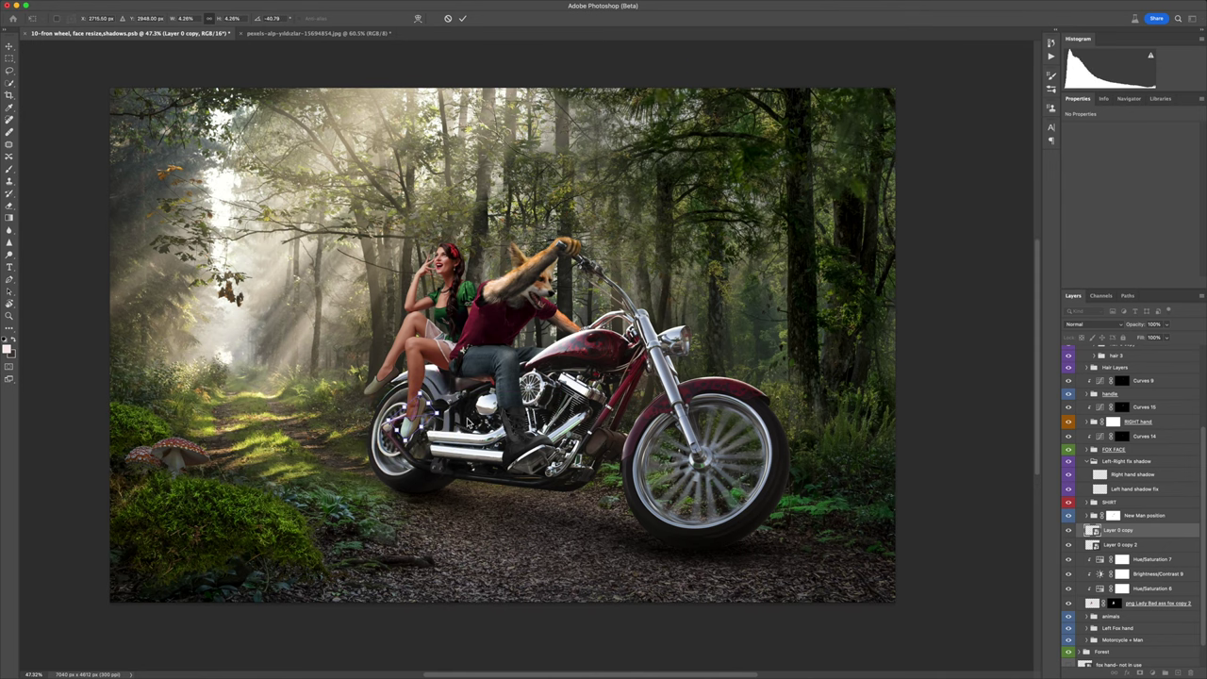
pyautogui.moveTo(419, 408); pyautogui.dragTo(420, 432)
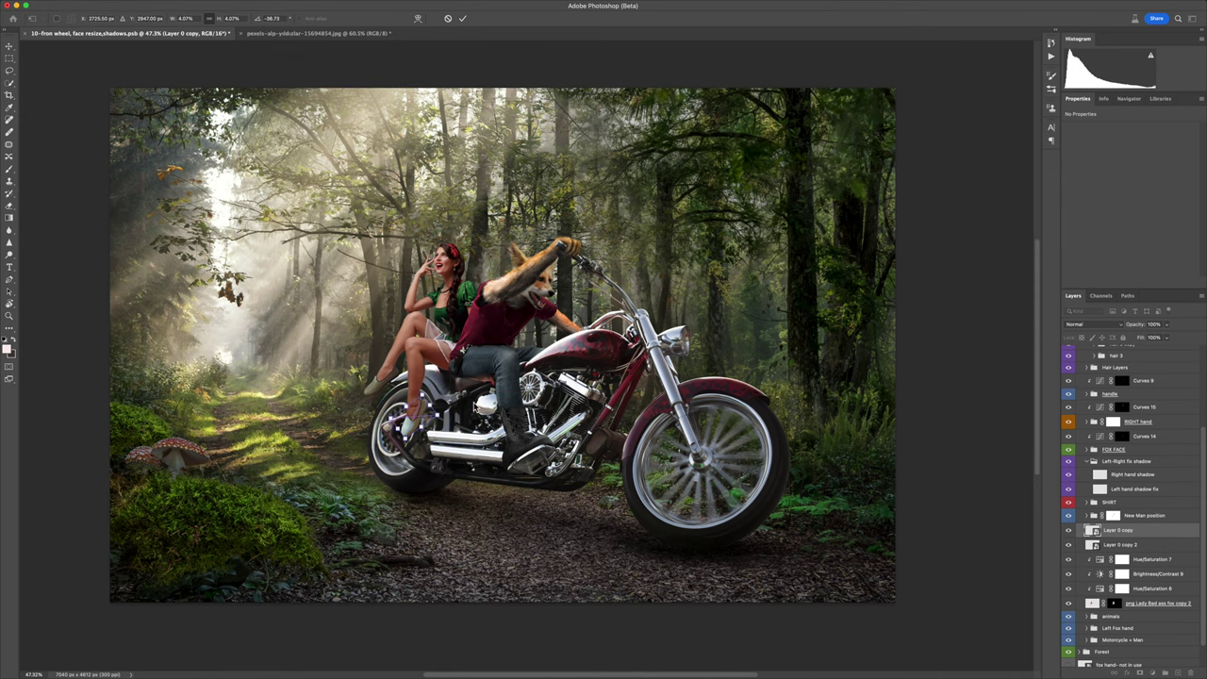
pyautogui.press('Return')
pyautogui.scroll(5, 378, 398)
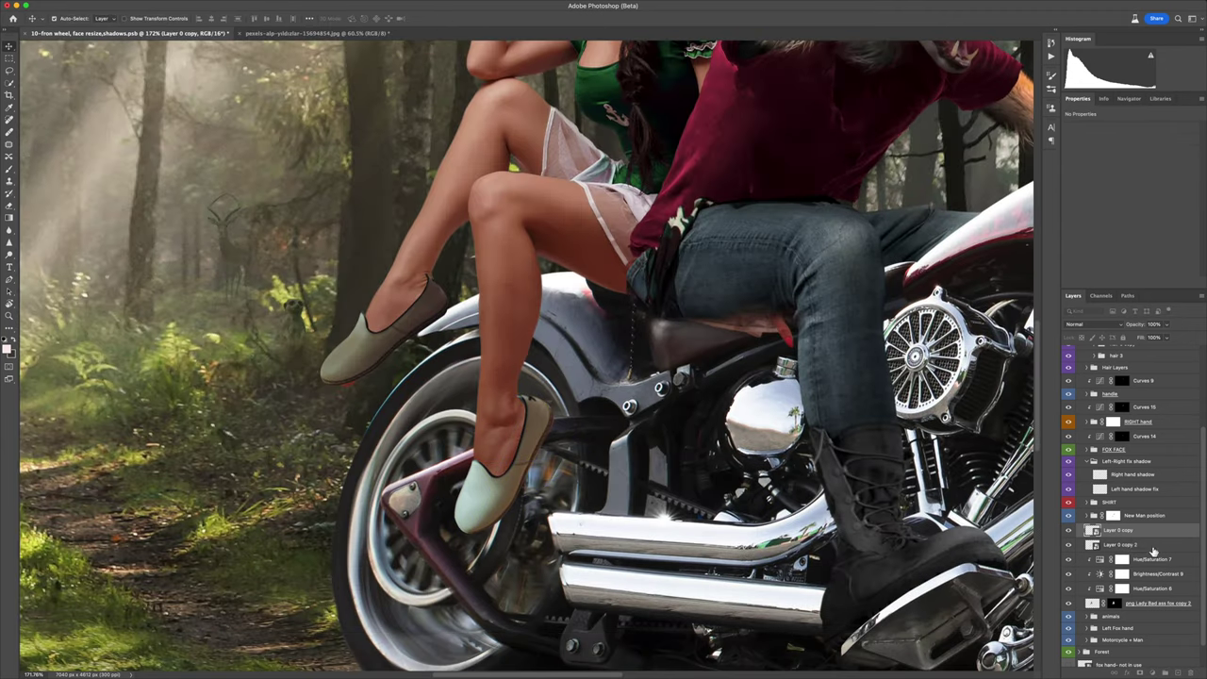
# Step: Reshape the second shoe layer with Liquify
pyautogui.click(1131, 547)
pyautogui.hotkey('ctrl', 'shift', 'x')
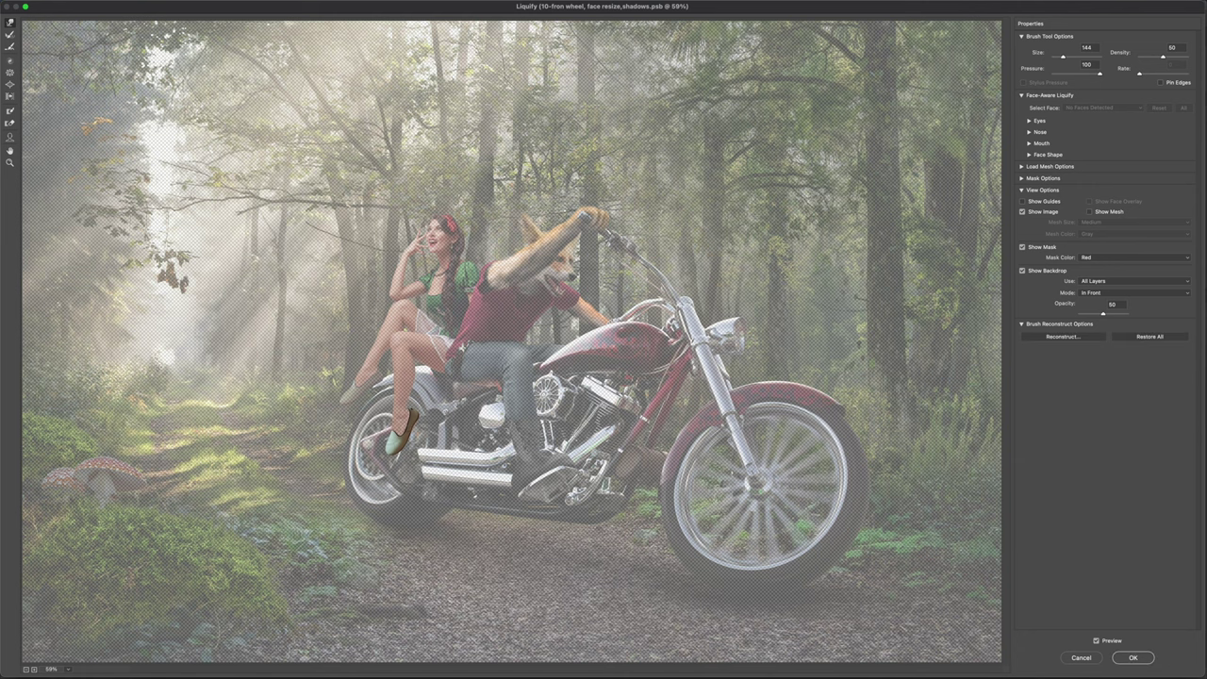
pyautogui.click(1124, 659)
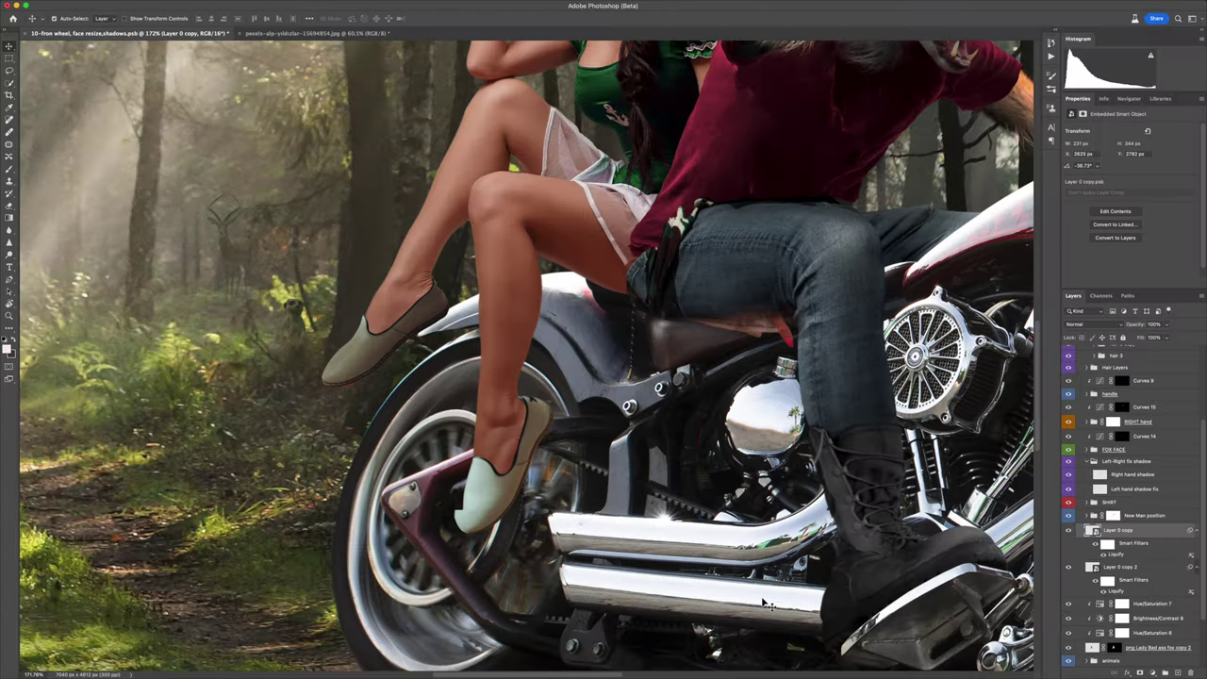
# Step: Add masks to the shoe layers and set up a brush for painting them
pyautogui.click(1140, 674)
pyautogui.press('b')
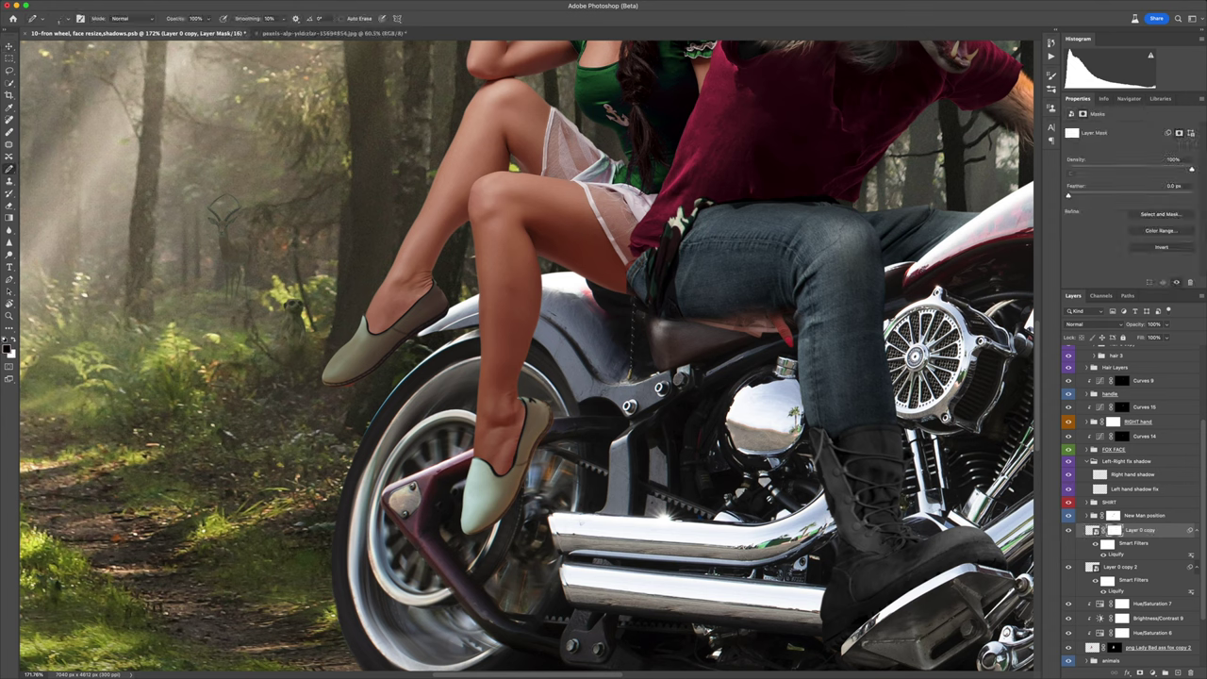
pyautogui.click(1115, 567)
pyautogui.click(58, 18)
pyautogui.press('Escape')
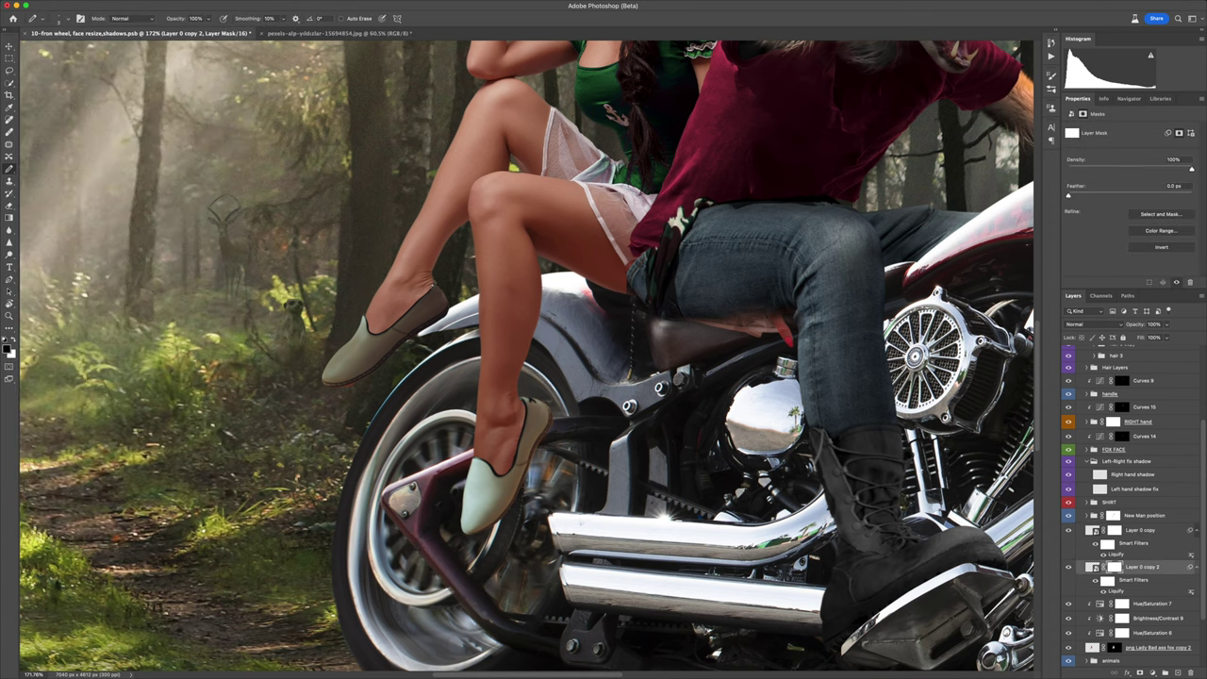
pyautogui.click(67, 22)
pyautogui.press('Escape')
# Step: Add a Multiply Curves layer with inverted mask and a Hue/Saturation tint making the shoes deep red
pyautogui.click(1164, 673)
pyautogui.hotkey('ctrl', 'i')
pyautogui.hscroll(-1, 545, 412)
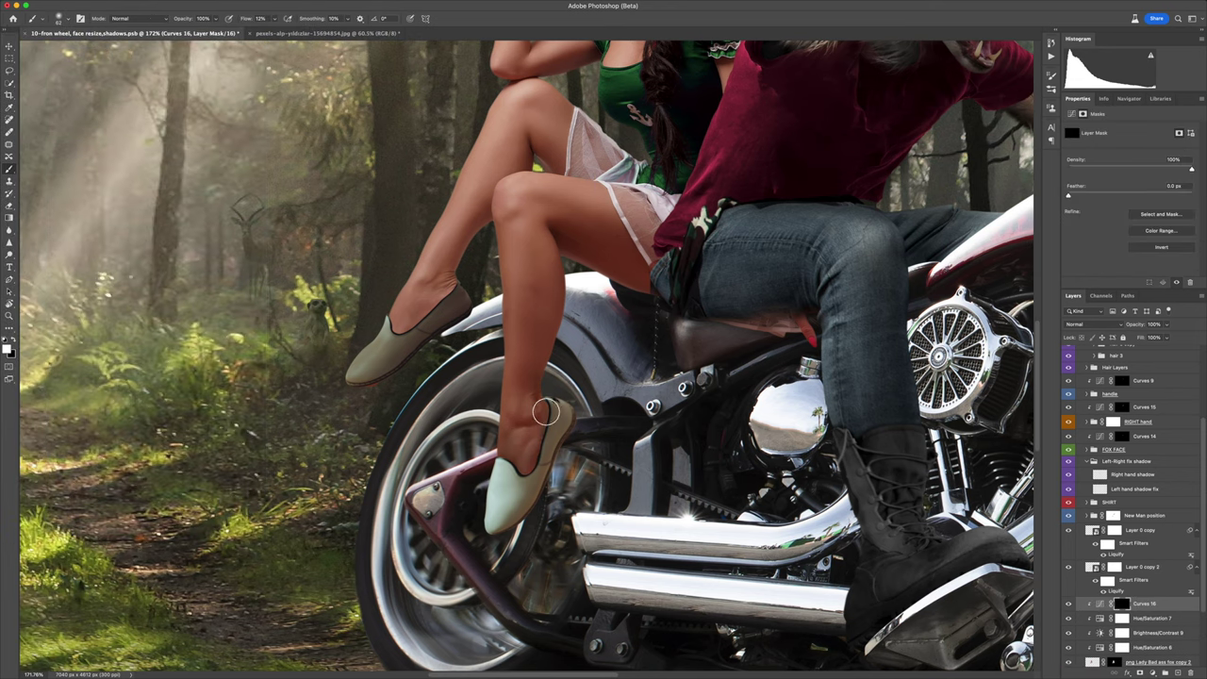
pyautogui.click(1094, 324)
pyautogui.click(1090, 355)
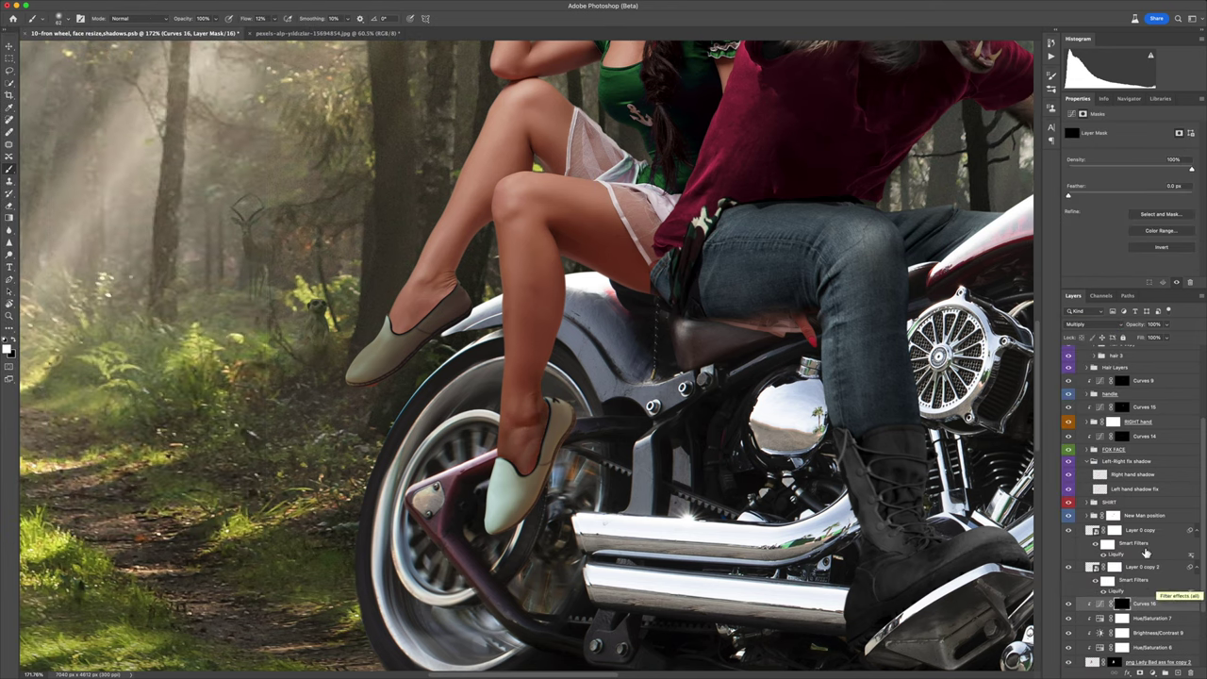
pyautogui.moveTo(1100, 166)
pyautogui.mouseDown()
pyautogui.moveTo(1094, 201)
pyautogui.moveTo(1070, 165)
pyautogui.moveTo(1109, 185)
pyautogui.mouseUp()
pyautogui.hotkey('ctrl', '0')
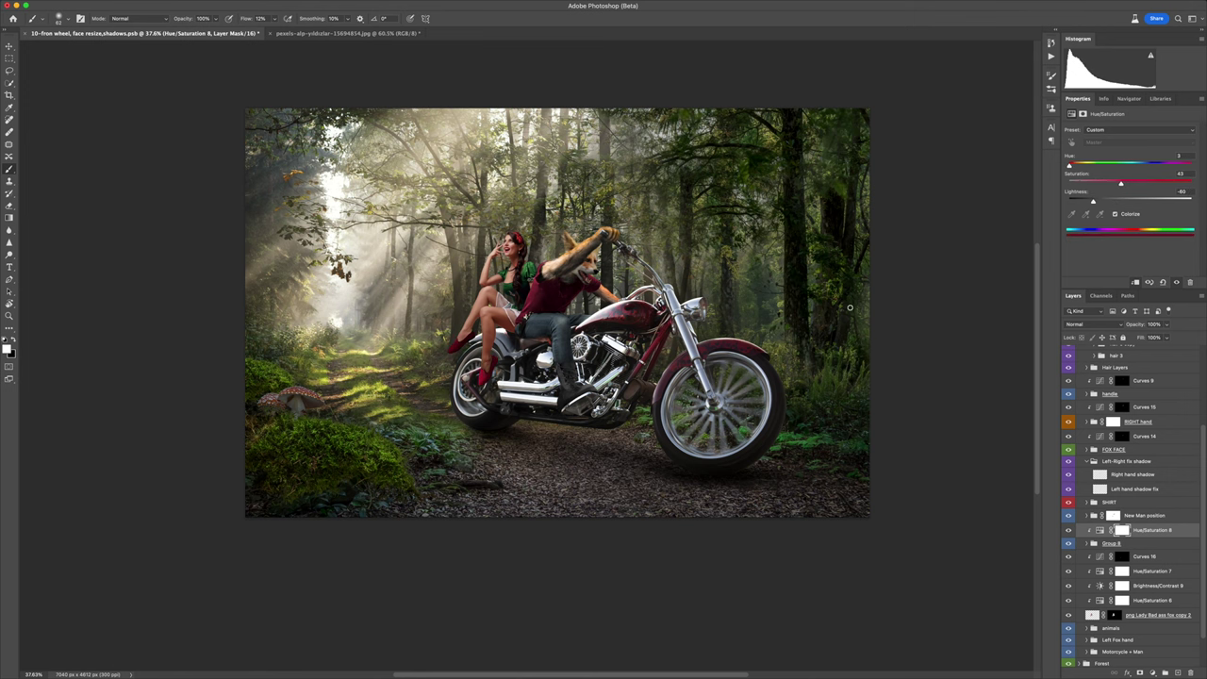
# Step: Add Curves 17 with inverted mask; set Hue/Saturation 8 to green, Saturation 20, Lightness -65
pyautogui.click(1122, 557)
pyautogui.scroll(1, 487, 338)
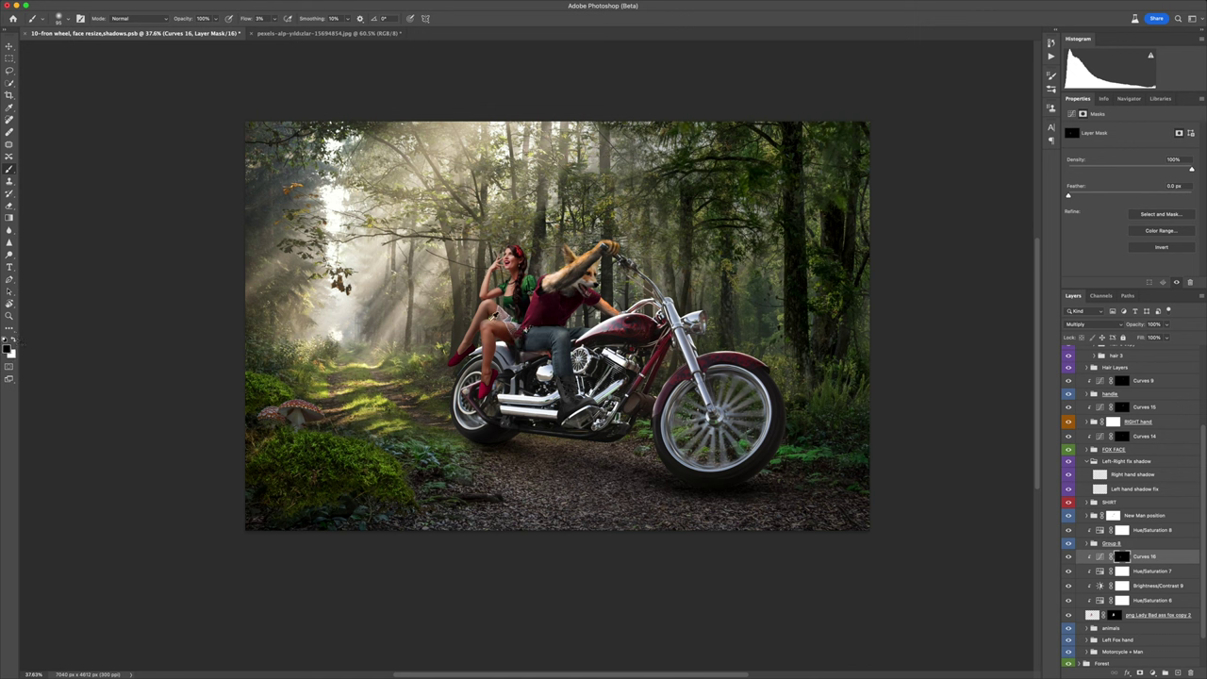
pyautogui.scroll(3, 503, 310)
pyautogui.scroll(1, 595, 385)
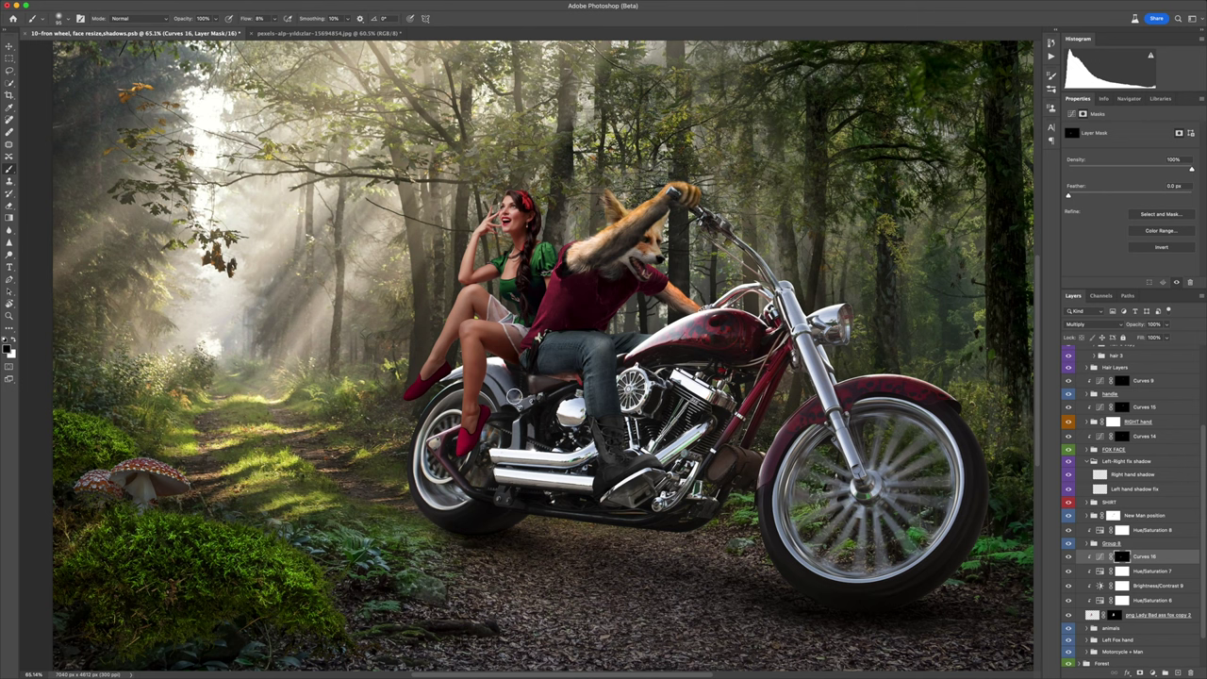
pyautogui.click(1122, 546)
pyautogui.hotkey('ctrl', 'i')
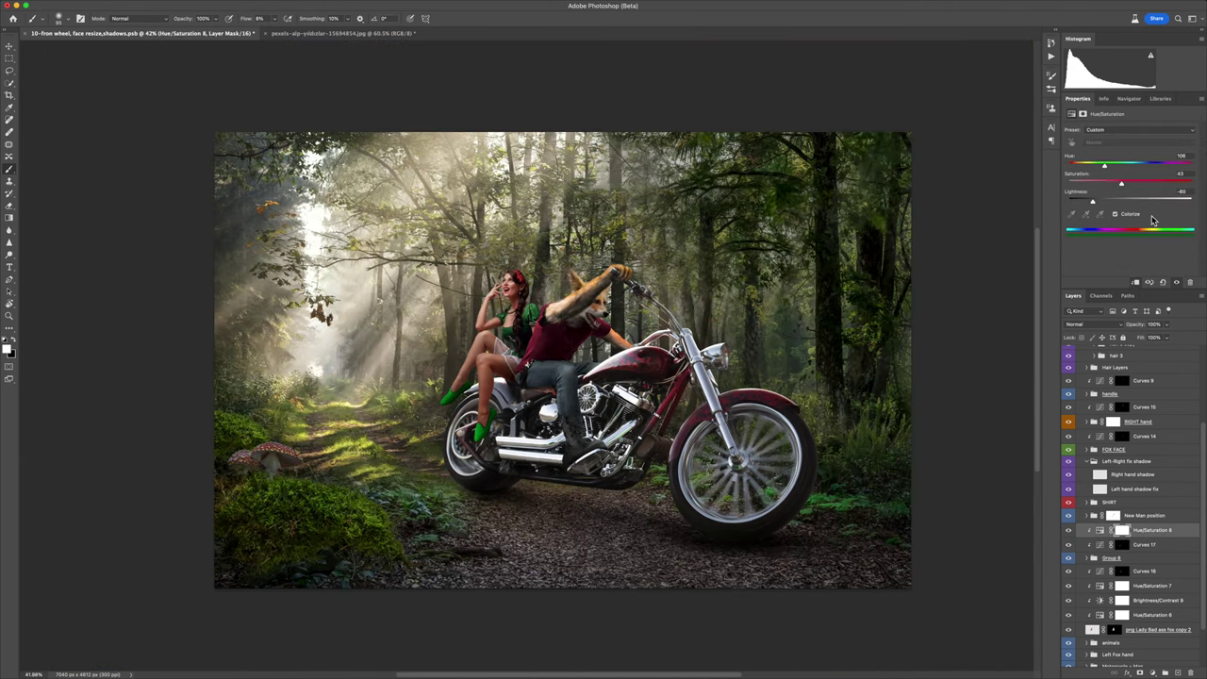
pyautogui.moveTo(1122, 183)
pyautogui.mouseDown()
pyautogui.moveTo(1095, 183)
pyautogui.moveTo(1089, 201)
pyautogui.mouseUp()
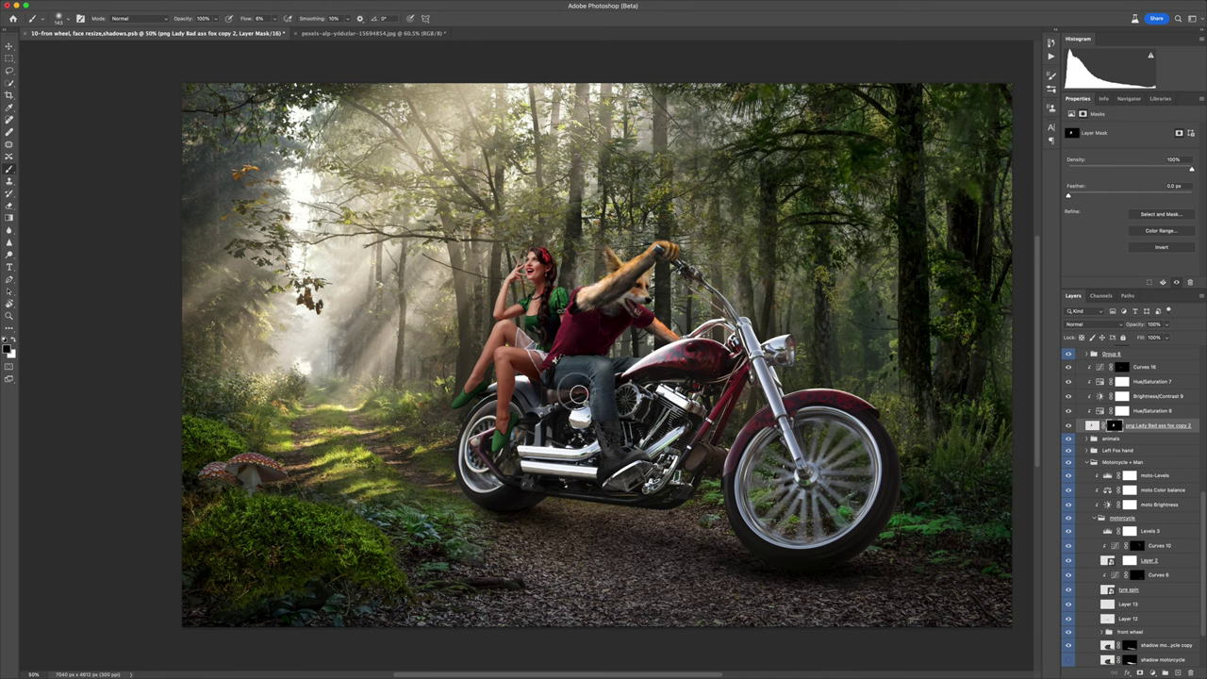
# Step: Select Layers 12 and 13 and nudge the woman slightly left and down
pyautogui.click(1123, 518)
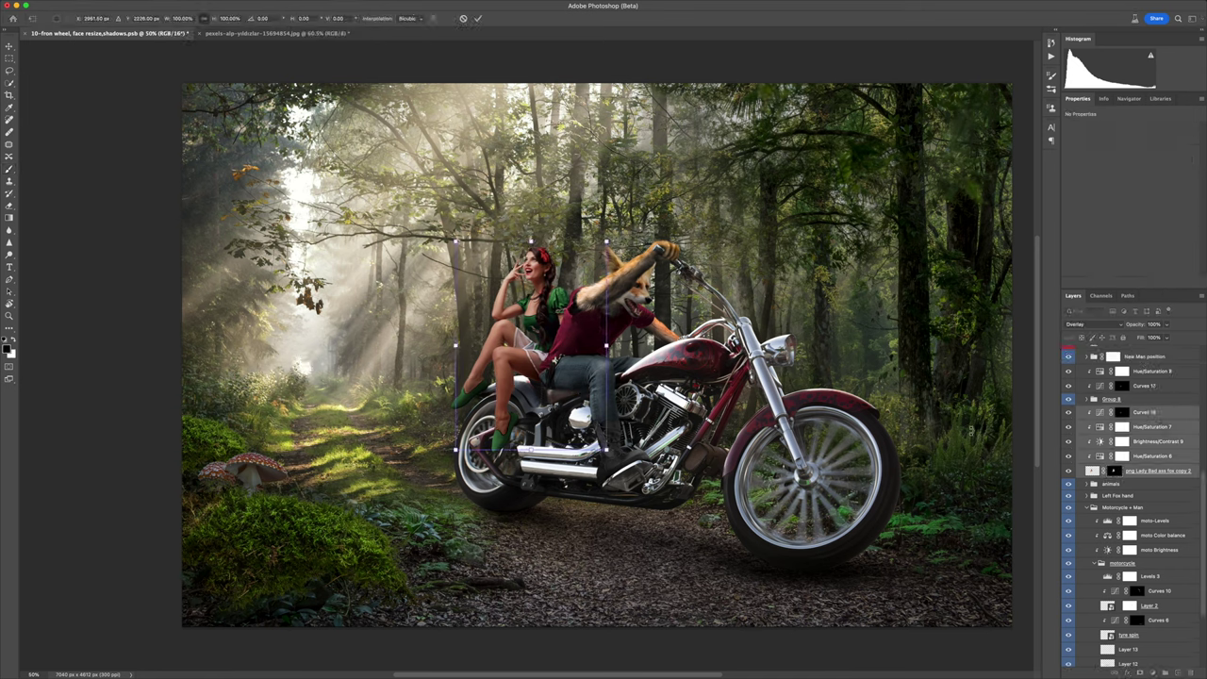
pyautogui.scroll(-2, 1144, 578)
pyautogui.click(1143, 578)
pyautogui.keyDown('shift'); pyautogui.click(1146, 564); pyautogui.keyUp('shift')
pyautogui.hotkey('ctrl', 't')
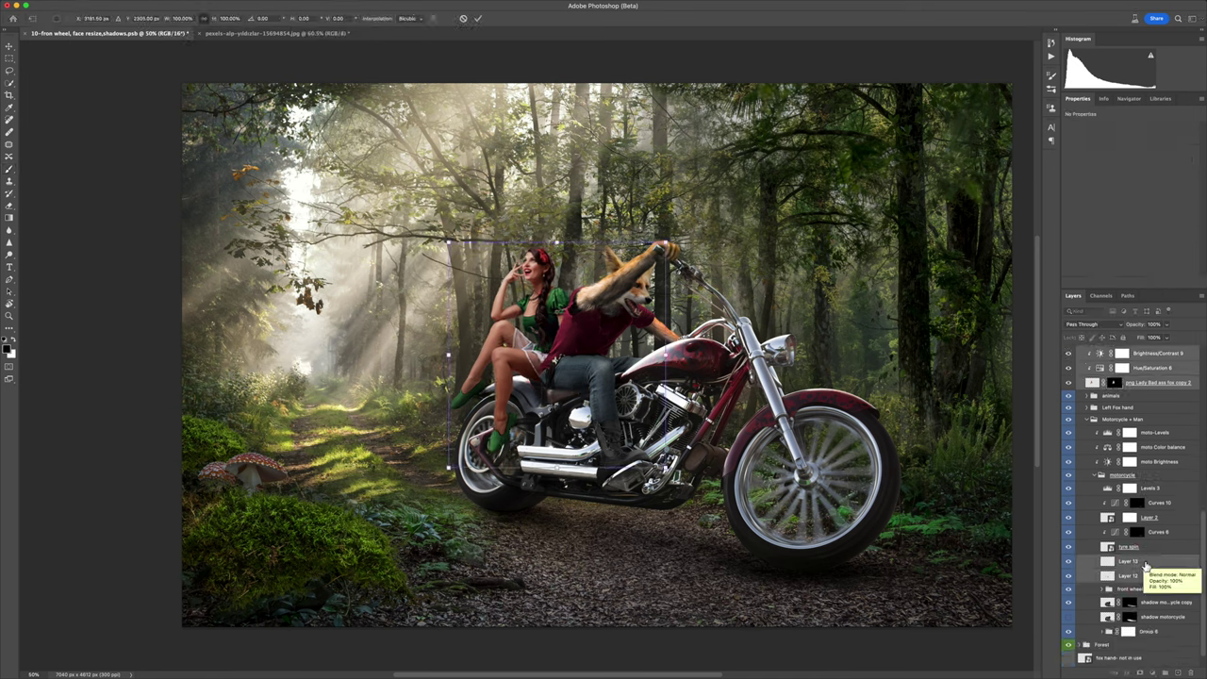
pyautogui.press('Left')
pyautogui.press('Left')
pyautogui.press('Left')
pyautogui.press('Down')
pyautogui.press('Down')
pyautogui.press('Down')
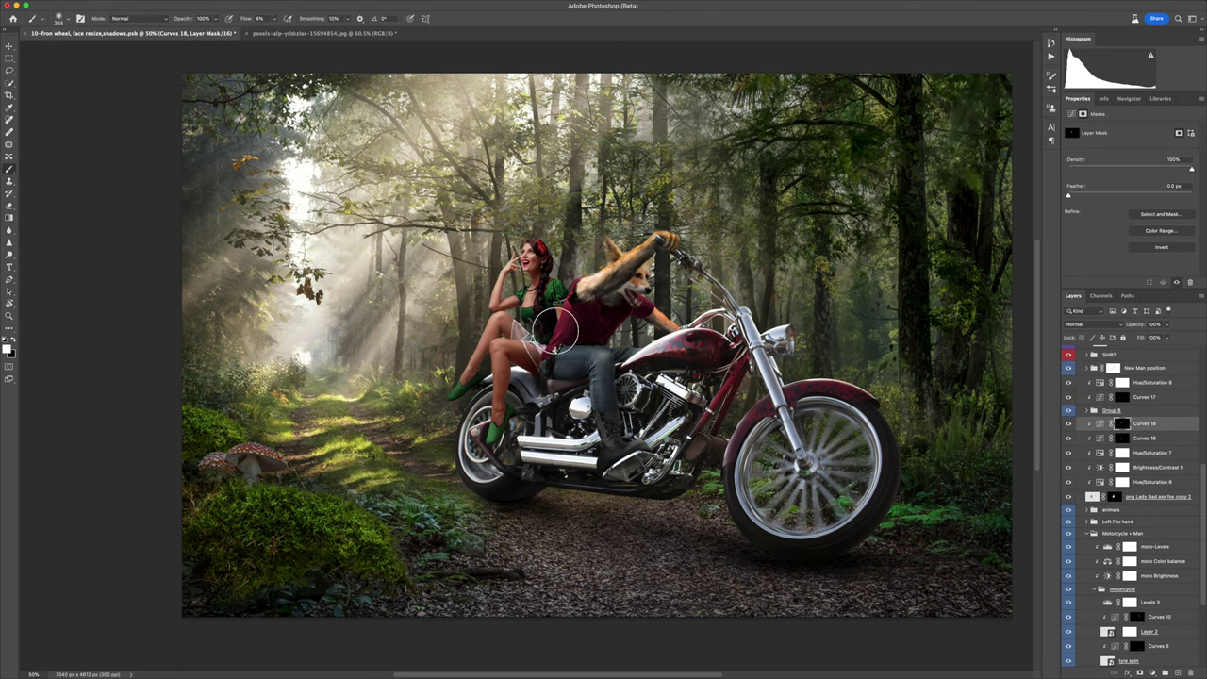
# Step: Paint the Curves 18 mask with black to shade the woman, then open Liquify
pyautogui.click(554, 330)
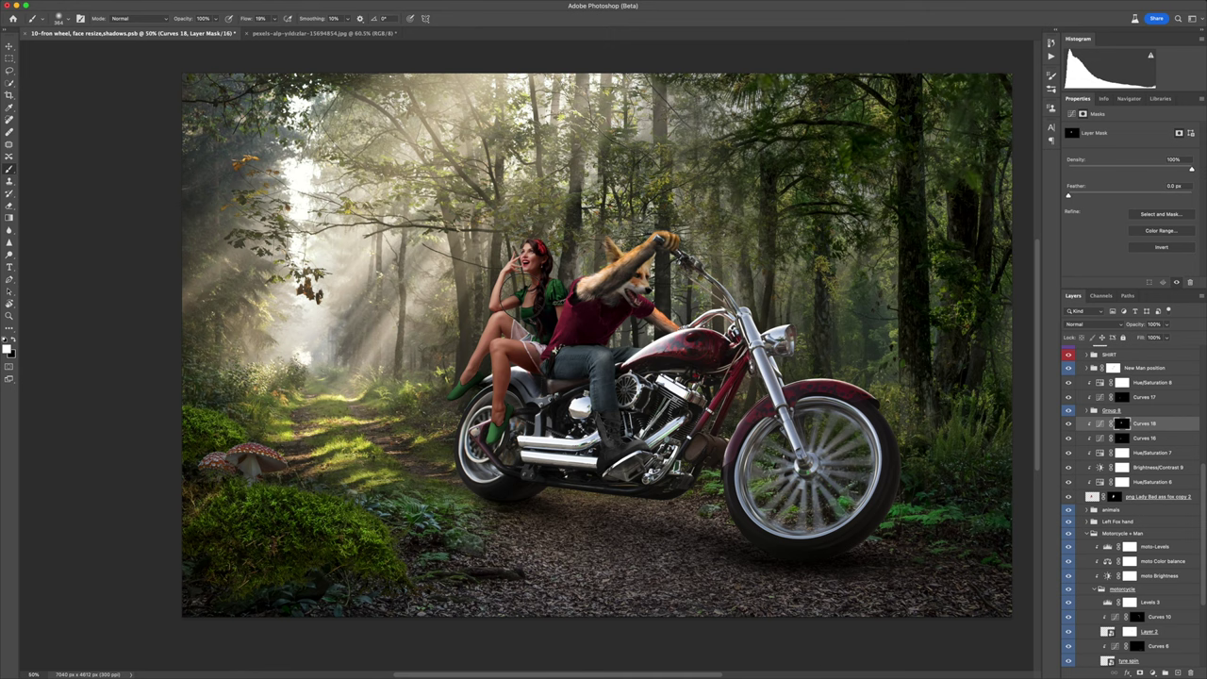
pyautogui.press('x')
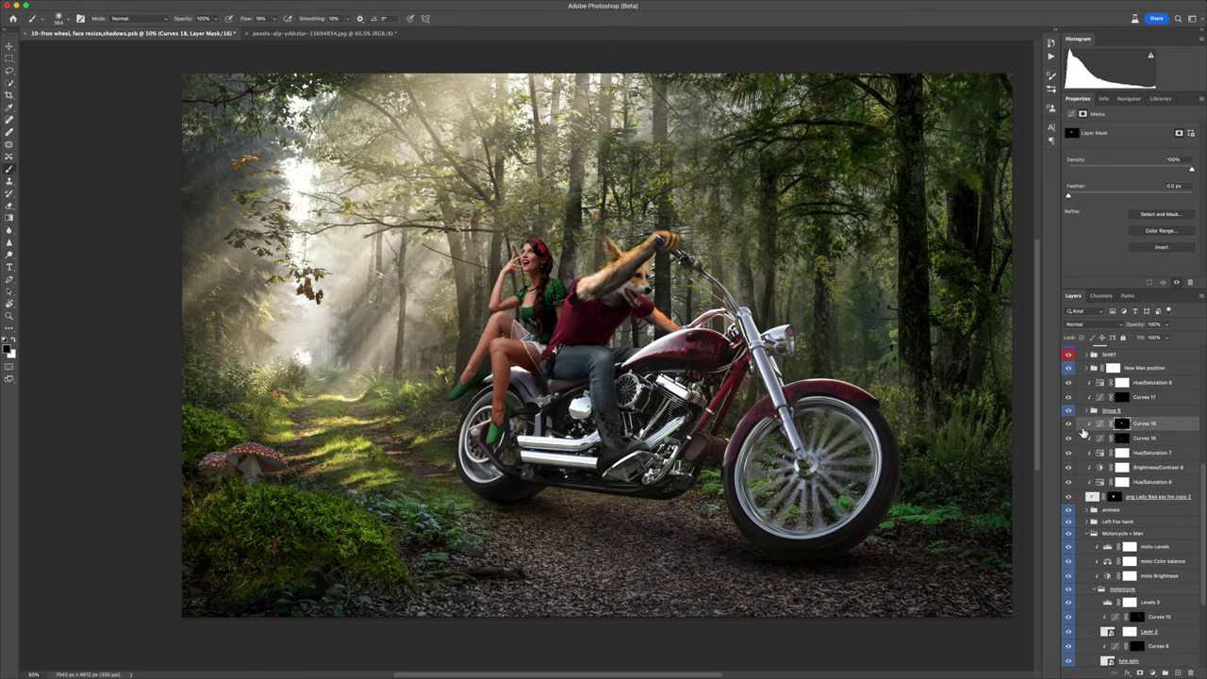
pyautogui.hotkey('ctrl', 'shift', 'x')
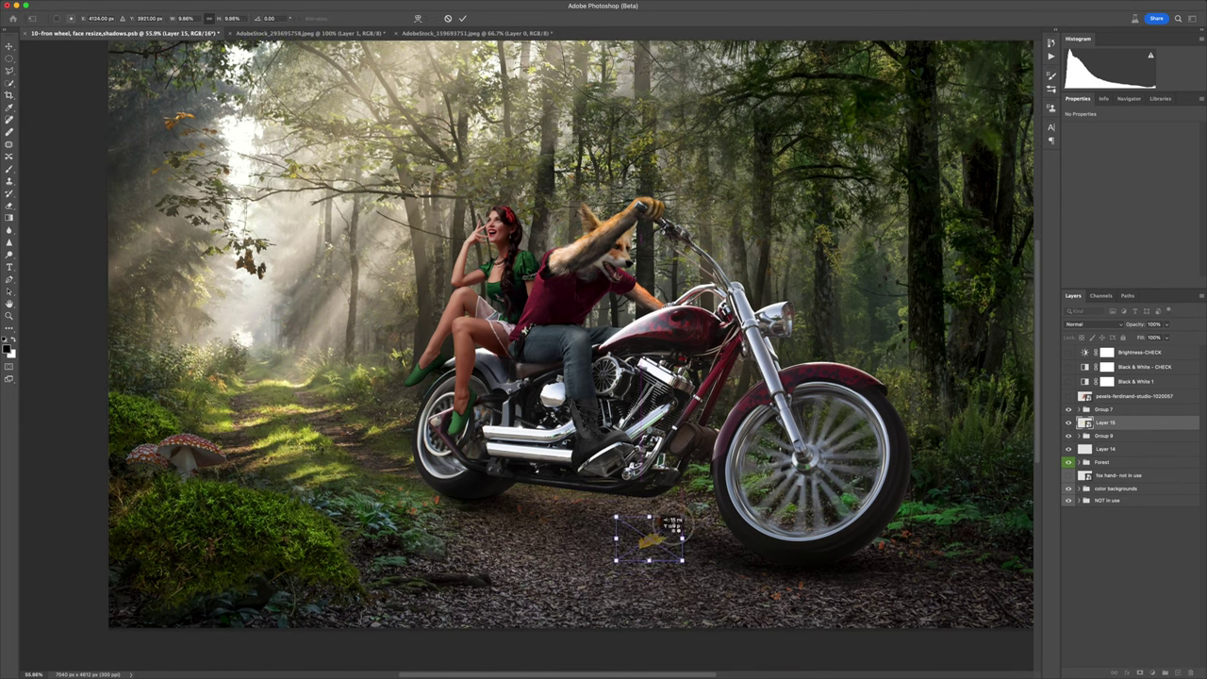
# Step: Darken the layer with a Curves adjustment and select Layer 15
pyautogui.moveTo(1195, 192); pyautogui.dragTo(1093, 257)
pyautogui.click(1073, 441)
pyautogui.press('b')
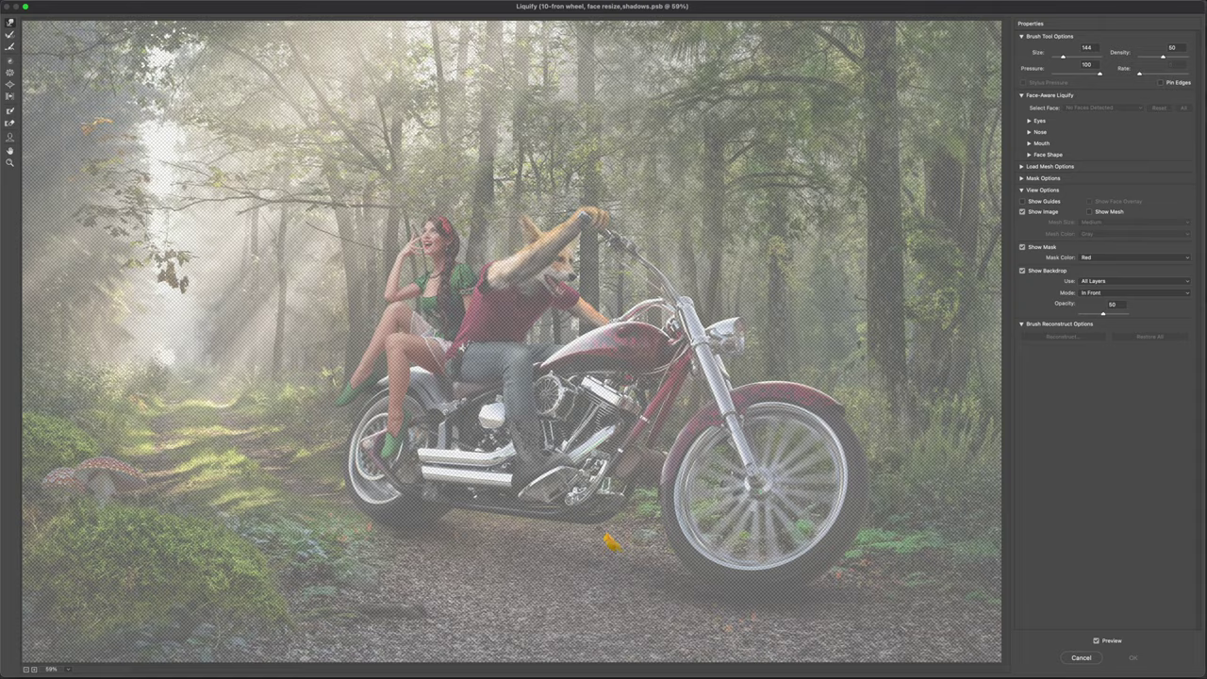
# Step: Duplicate the leaf layer twice, free-transforming the first copy
pyautogui.hotkey('ctrl', 'j')
pyautogui.hotkey('ctrl', 't')
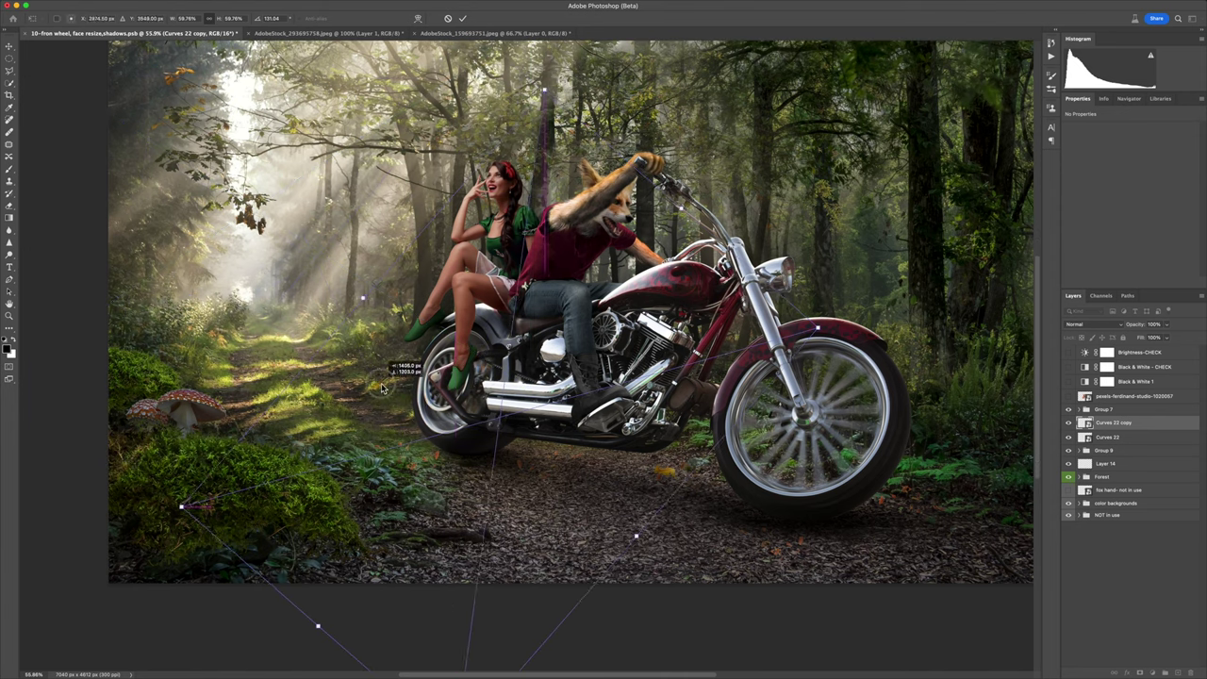
pyautogui.press('Return')
pyautogui.hotkey('ctrl', 'j')
pyautogui.hotkey('ctrl', 'j')
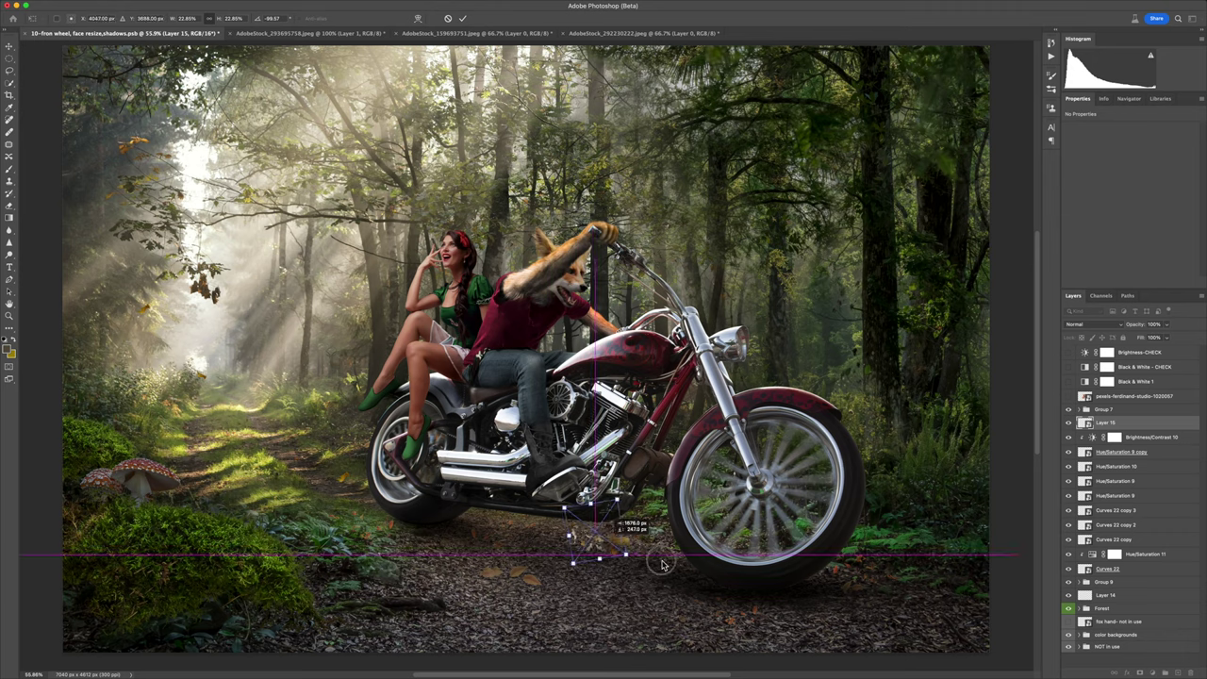
# Step: Apply a Path Blur at 5% speed to the leaf
pyautogui.click(240, 8)
pyautogui.click(406, 156)
pyautogui.moveTo(1125, 128); pyautogui.dragTo(1121, 126)
pyautogui.click(378, 20)
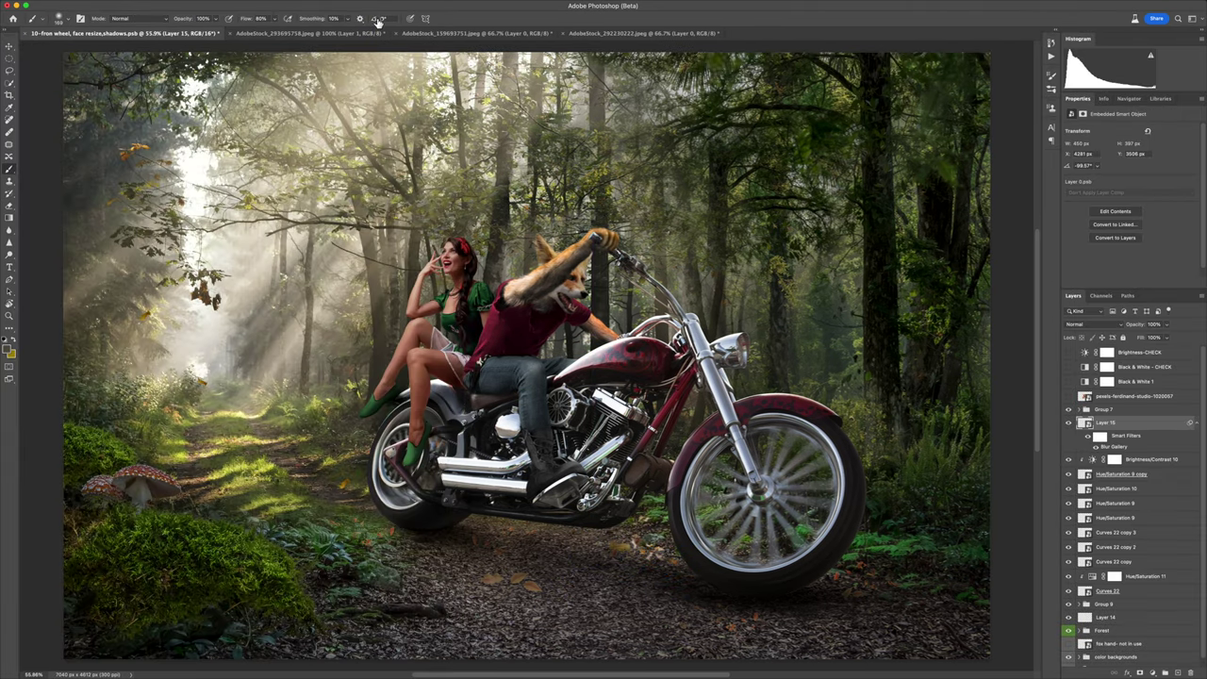
# Step: Place a leaf copy beside the front wheel and select the Hue/Saturation 9 leaf layer
pyautogui.moveTo(577, 566); pyautogui.dragTo(781, 602)
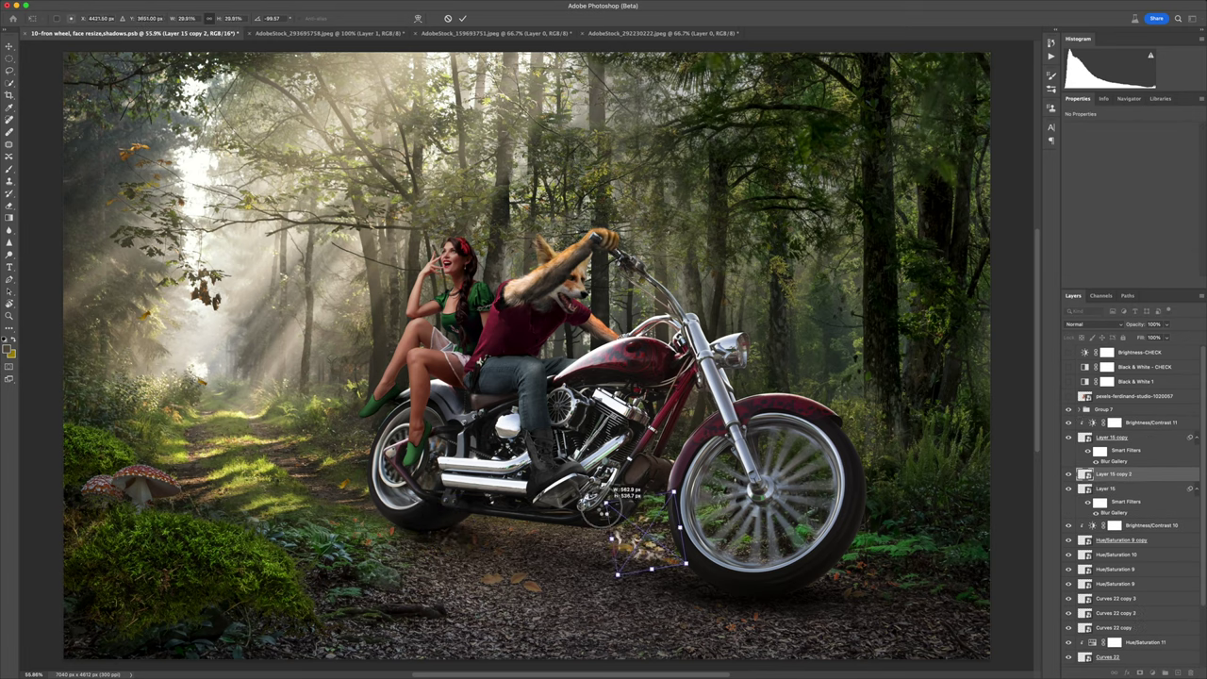
pyautogui.press('Return')
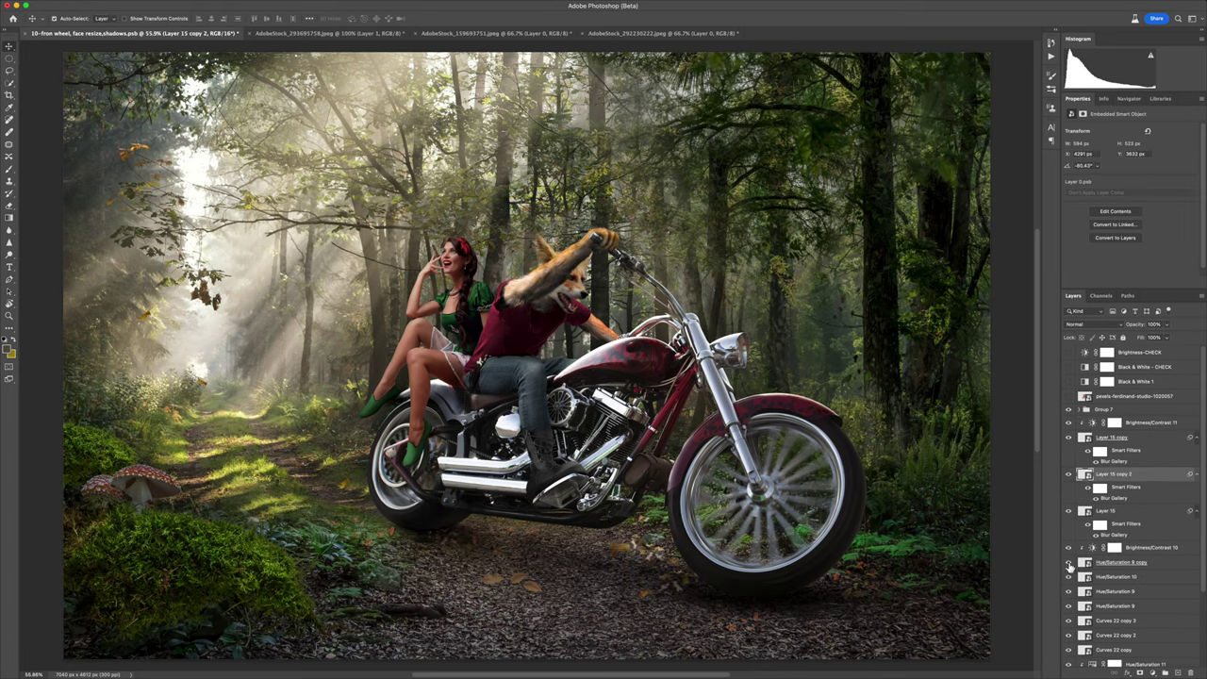
pyautogui.click(525, 580)
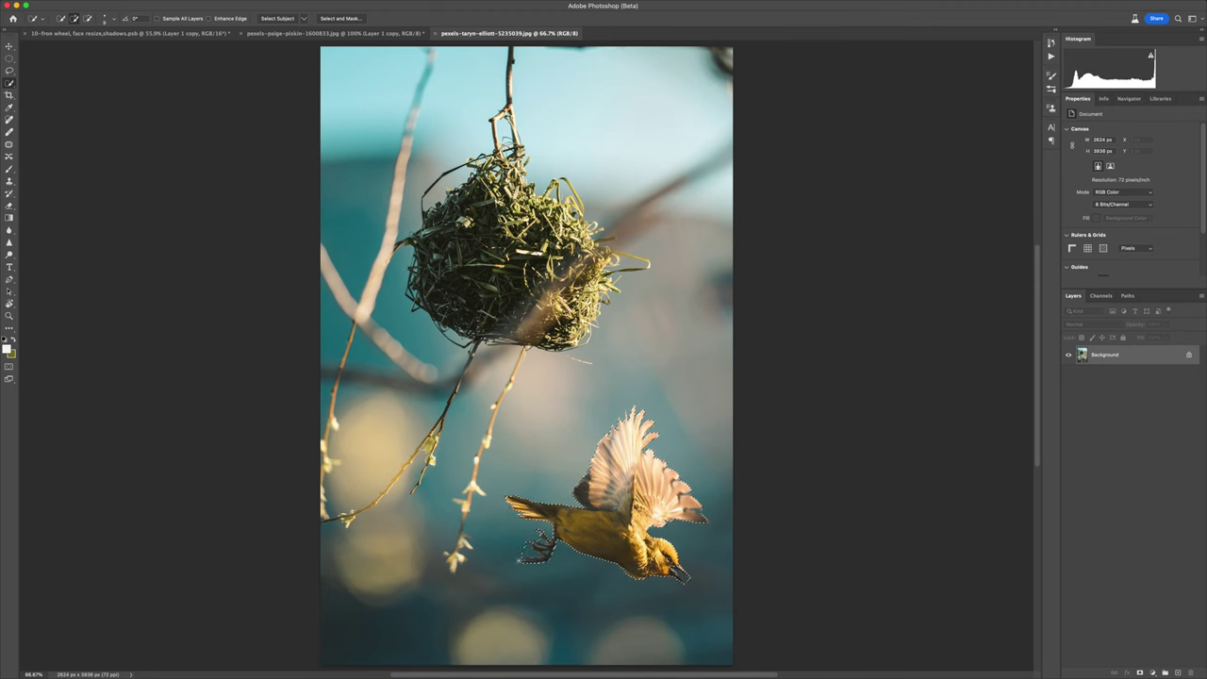
# Step: Refine the bird selection, paint out the beak gap on its mask, and shrink it up-left
pyautogui.hotkey('ctrl', 'alt', 'r')
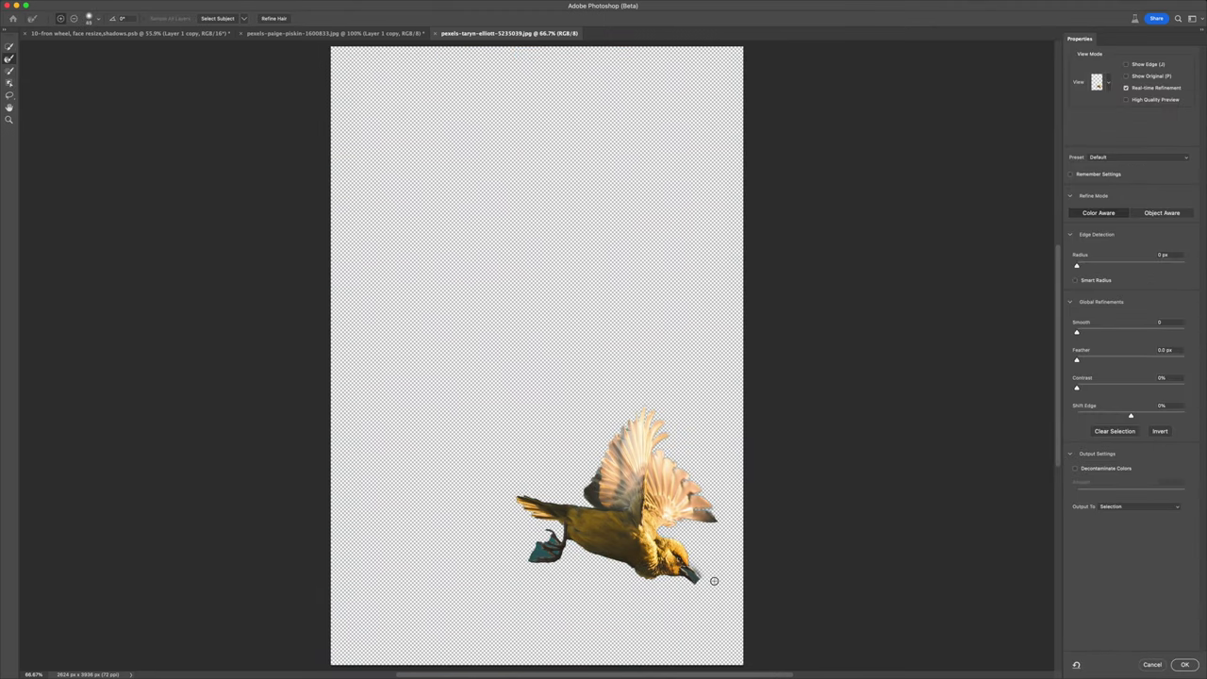
pyautogui.scroll(-2, 548, 549)
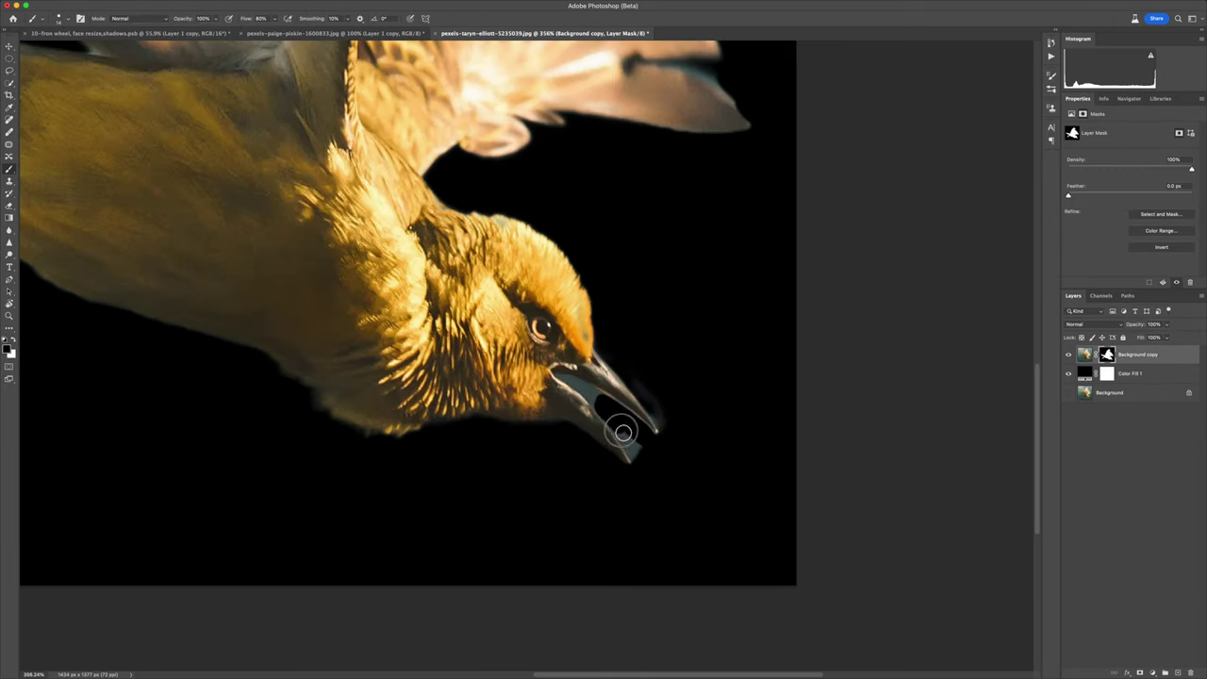
pyautogui.rightClick(623, 432)
pyautogui.moveTo(585, 389); pyautogui.dragTo(630, 358)
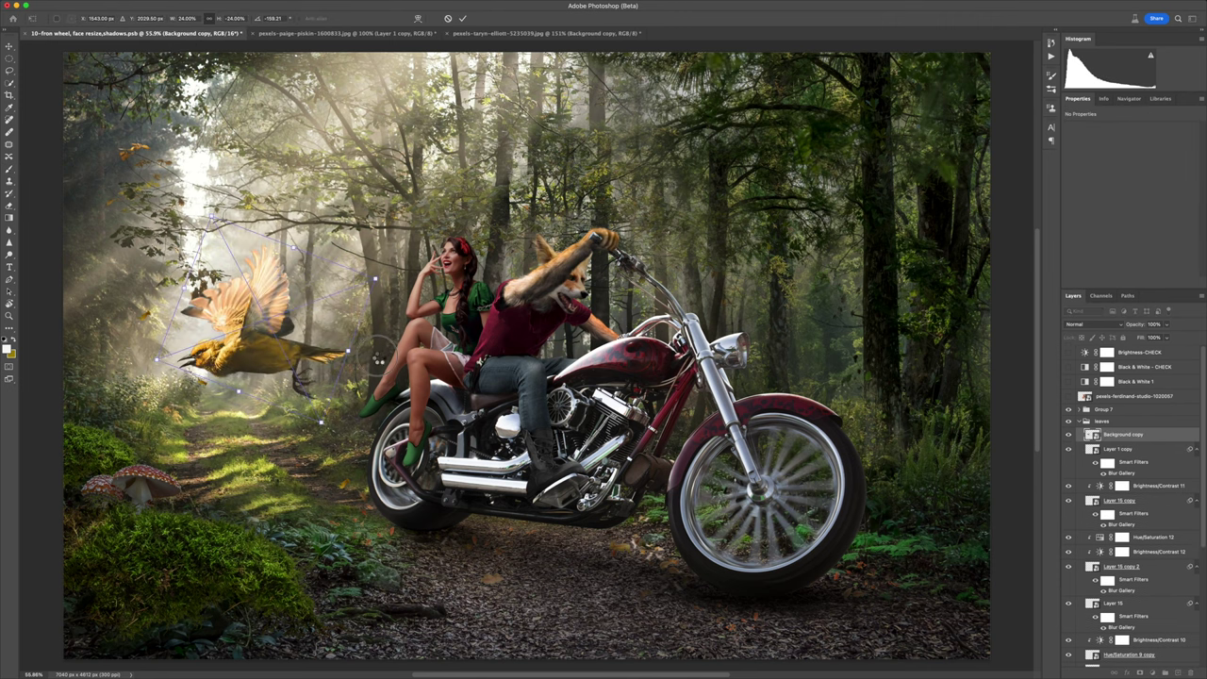
pyautogui.moveTo(377, 358); pyautogui.dragTo(357, 168)
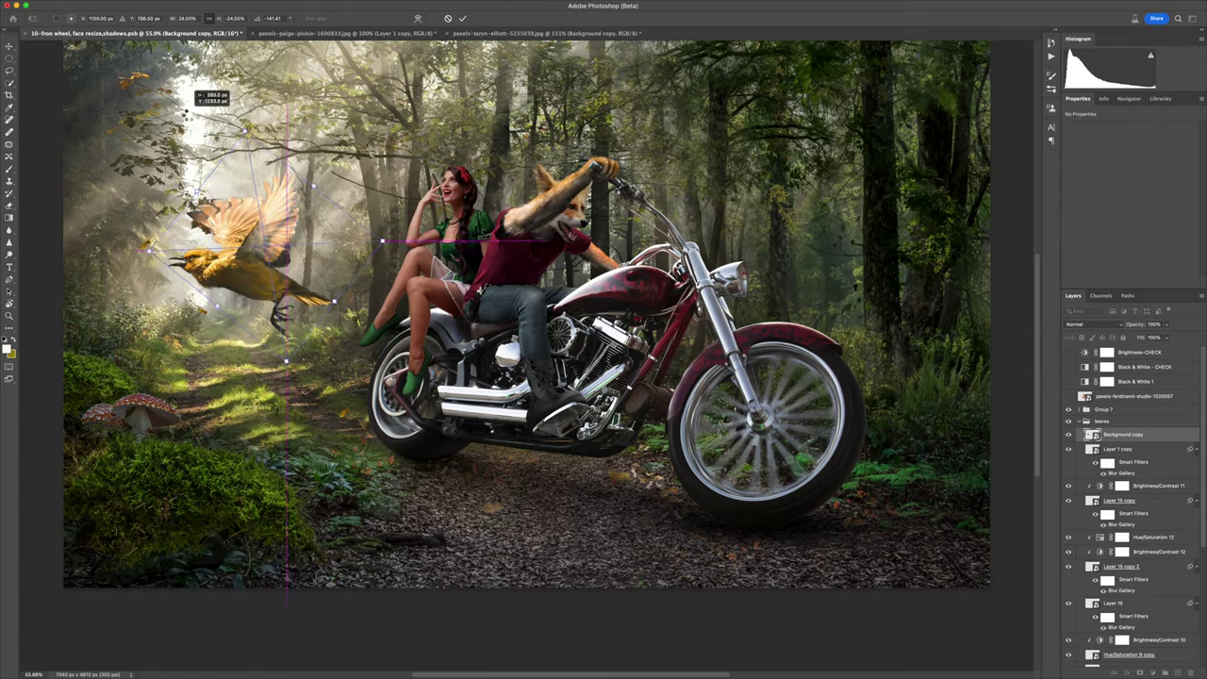
# Step: Commit the bird's new size and position and add a Path Blur to it
pyautogui.press('Return')
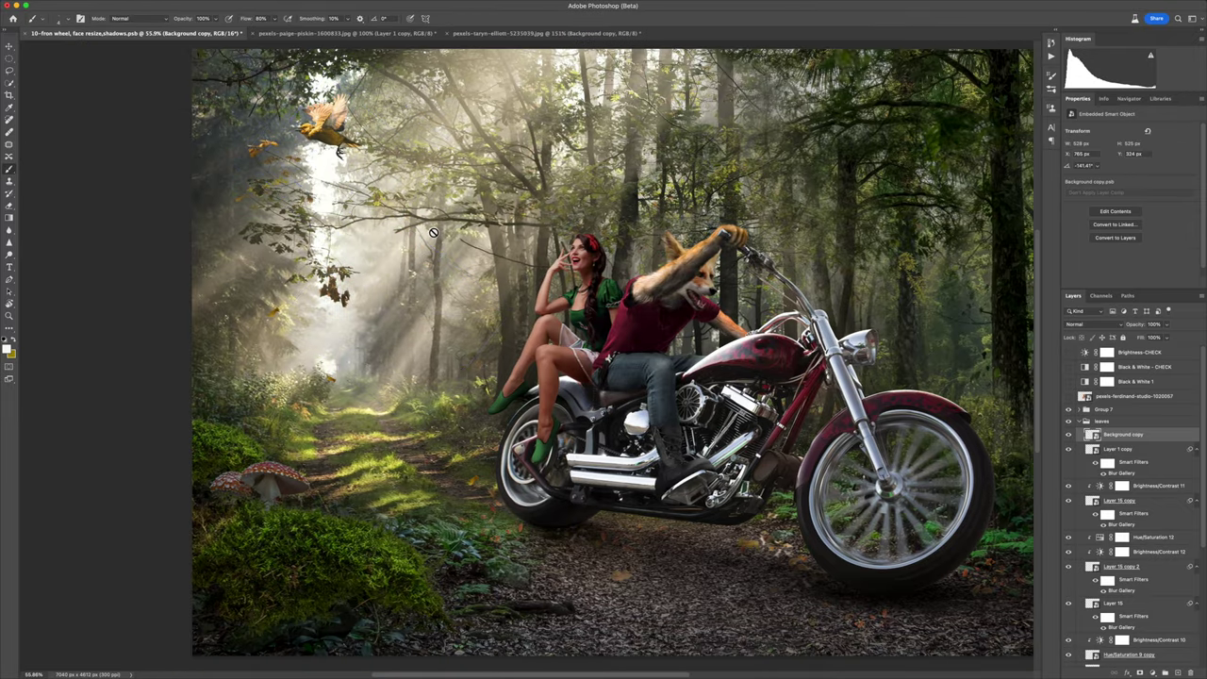
pyautogui.write('Yellow bird')
pyautogui.click(242, 9)
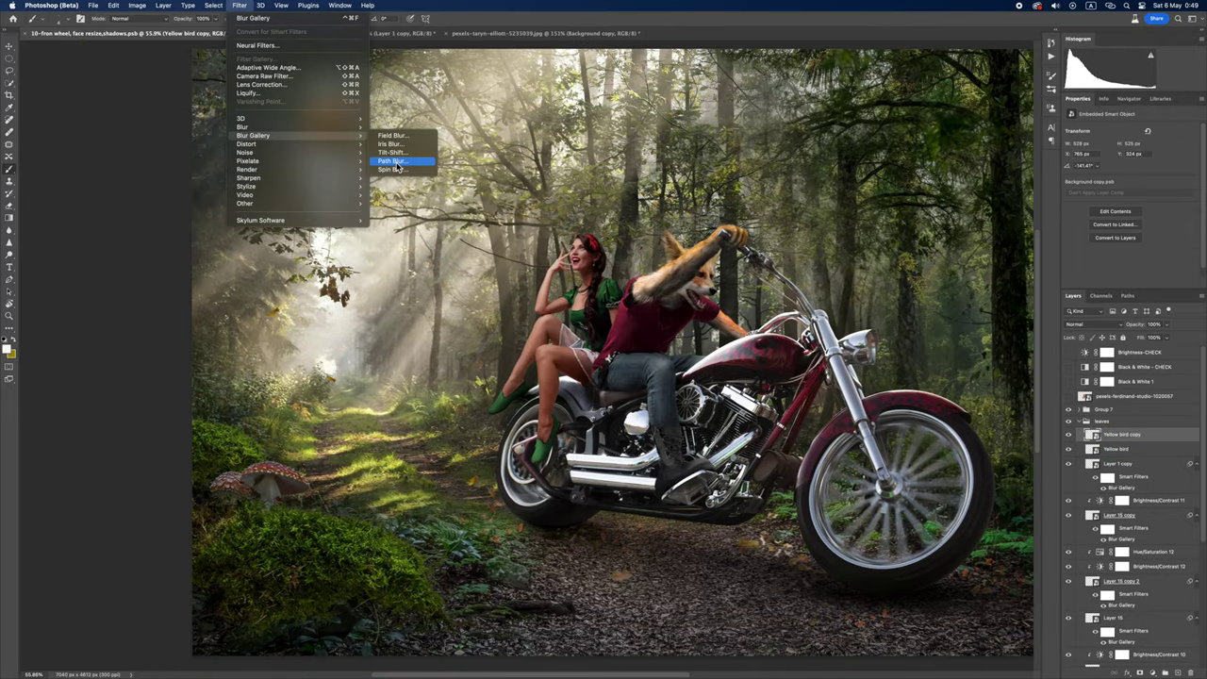
pyautogui.click(405, 161)
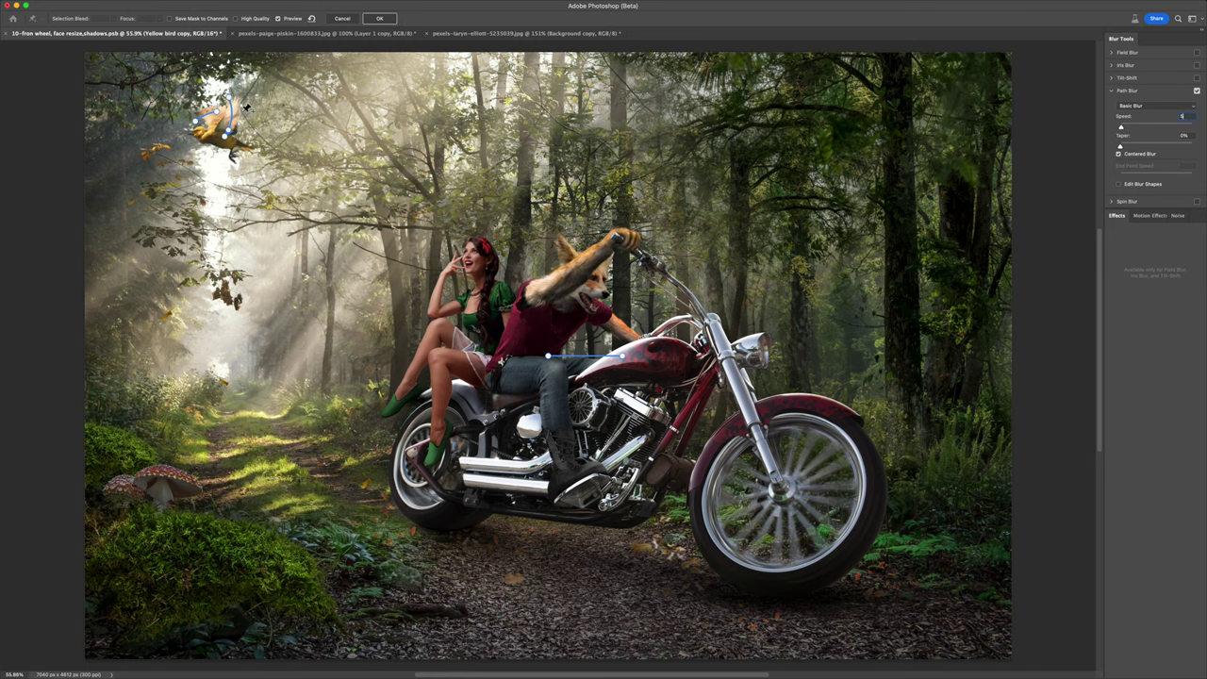
pyautogui.write('5')
pyautogui.scroll(-1, 217, 111)
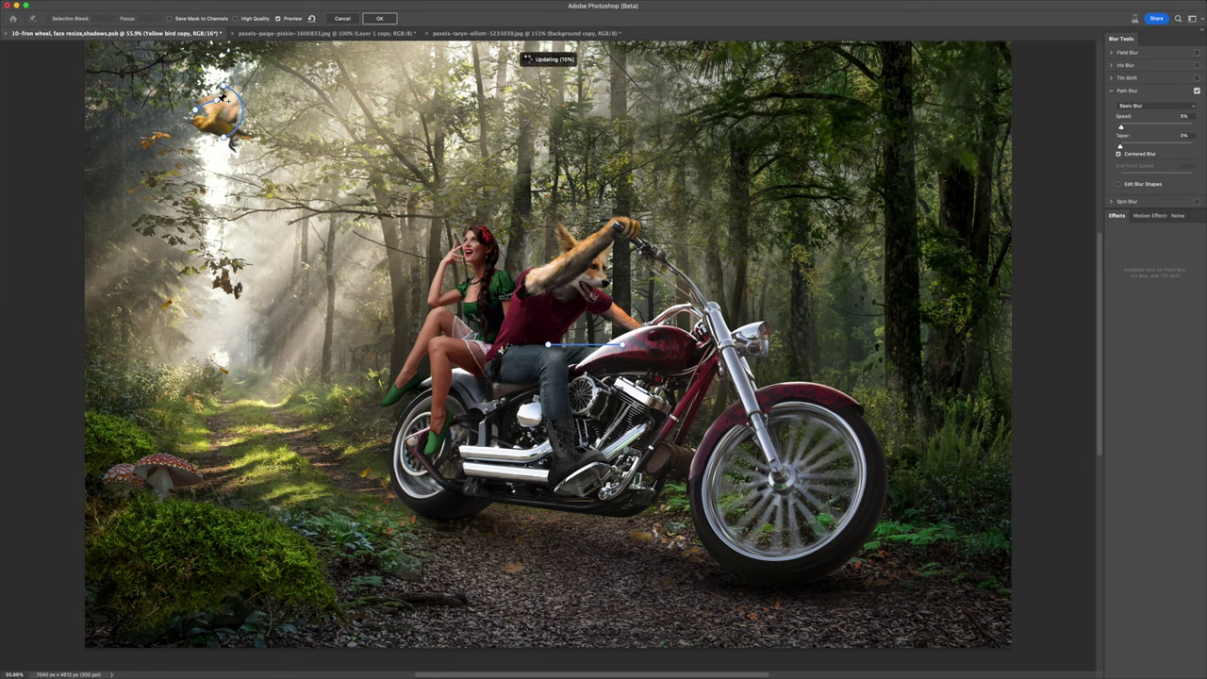
pyautogui.press('Return')
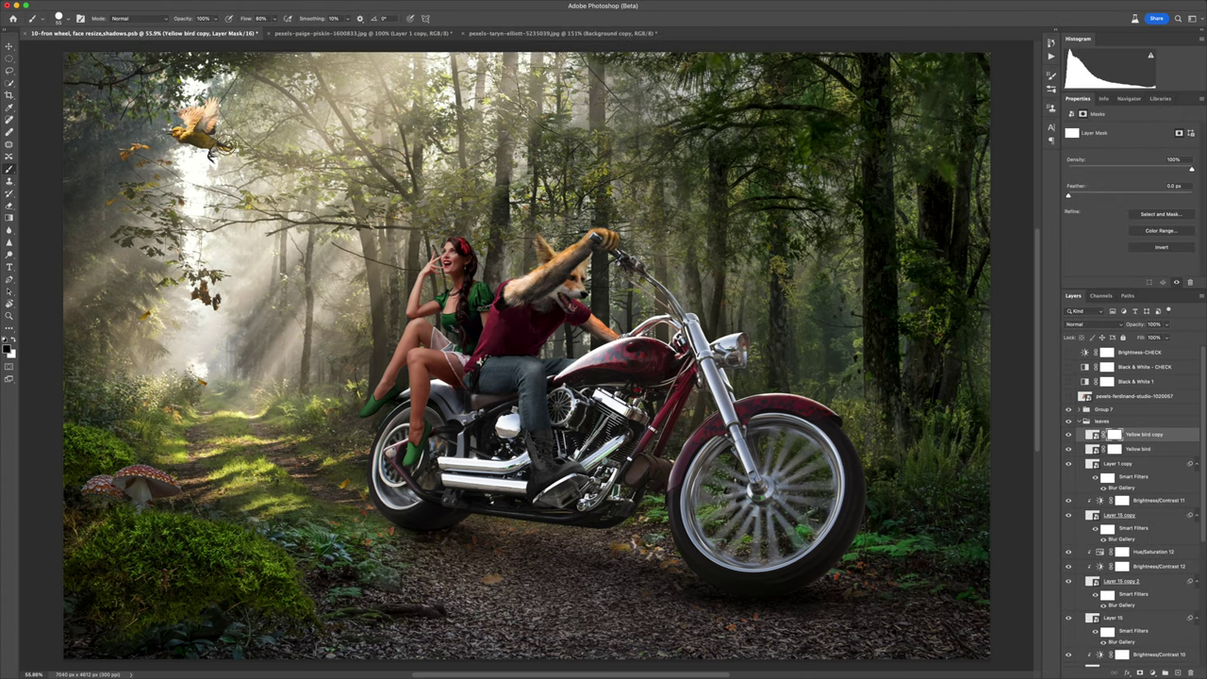
# Step: Set the bird copy's Path Blur speed to 15% and open the leaf layer's blending options
pyautogui.click(1091, 436)
pyautogui.hotkey('ctrl', 'alt', 'f')
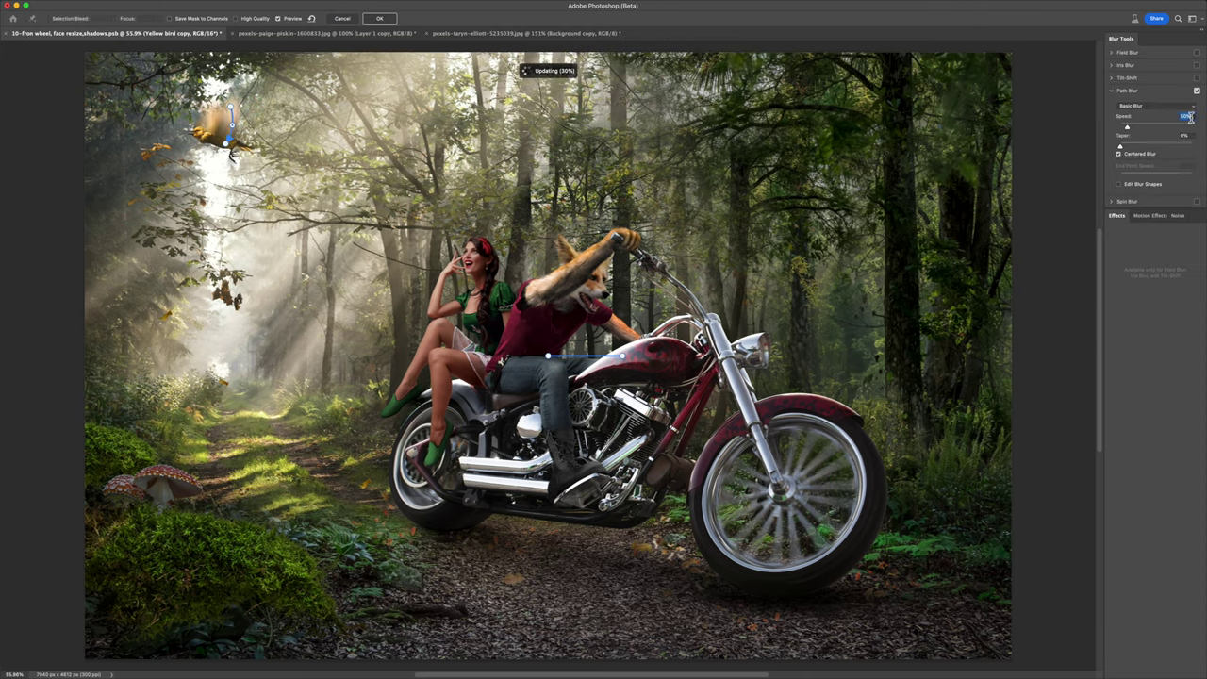
pyautogui.write('15')
pyautogui.press('Return')
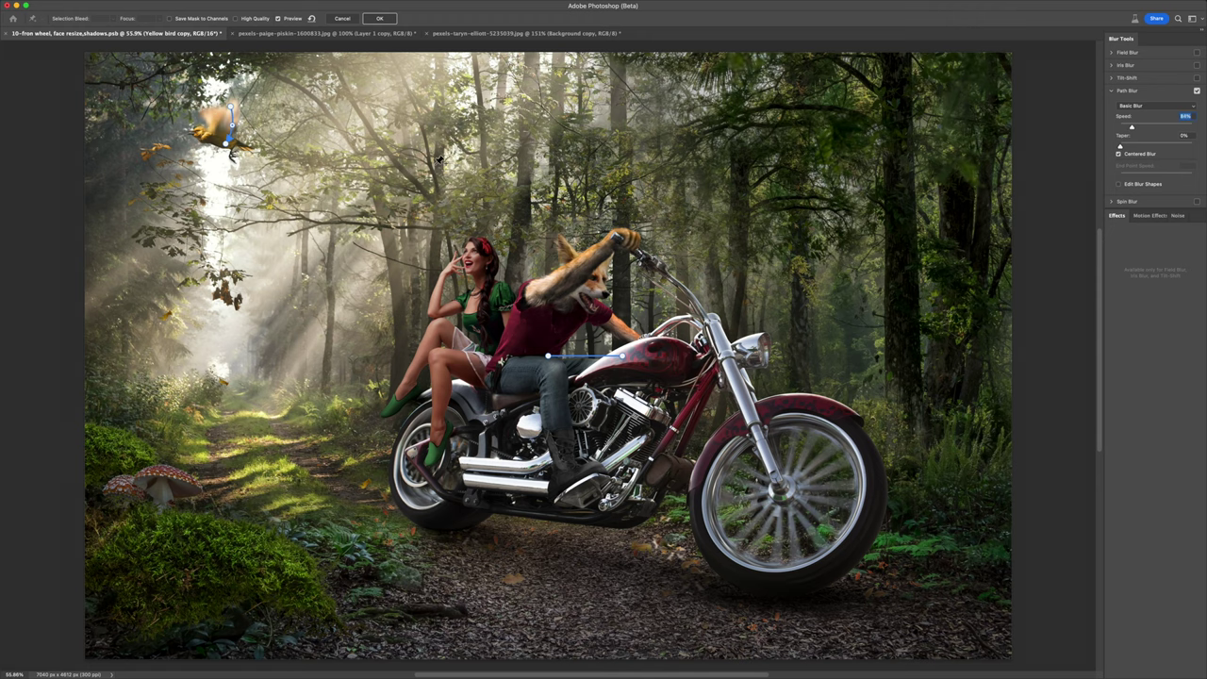
pyautogui.press('Return')
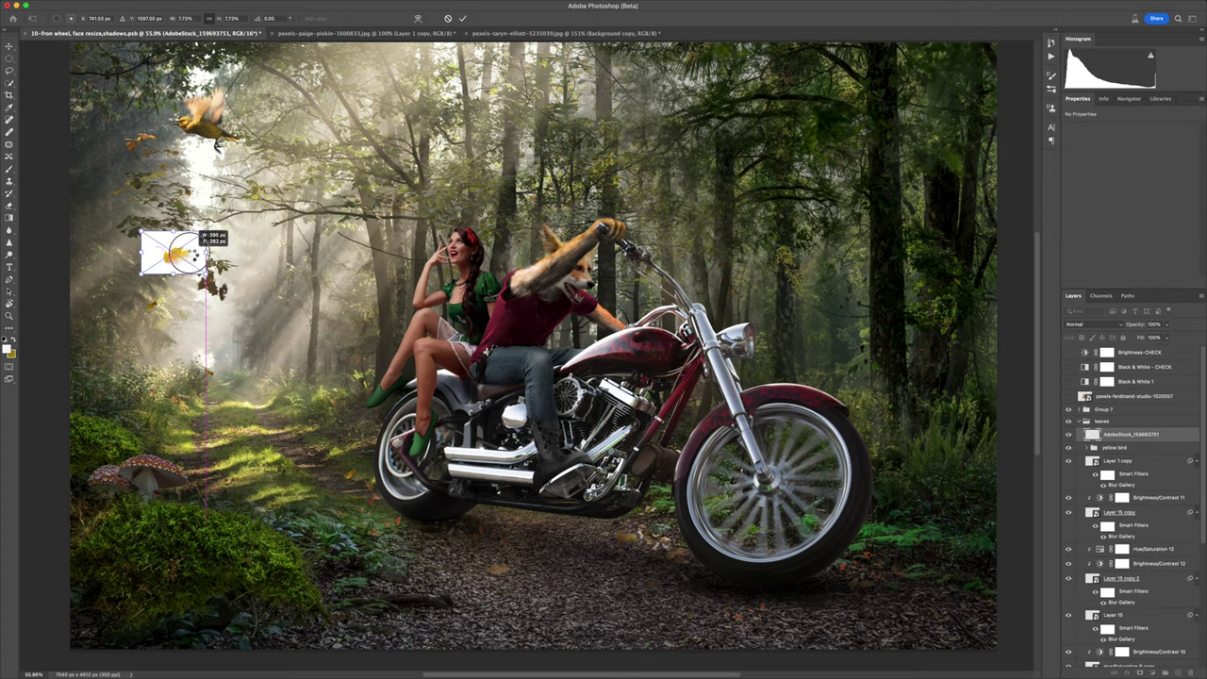
pyautogui.doubleClick(1178, 438)
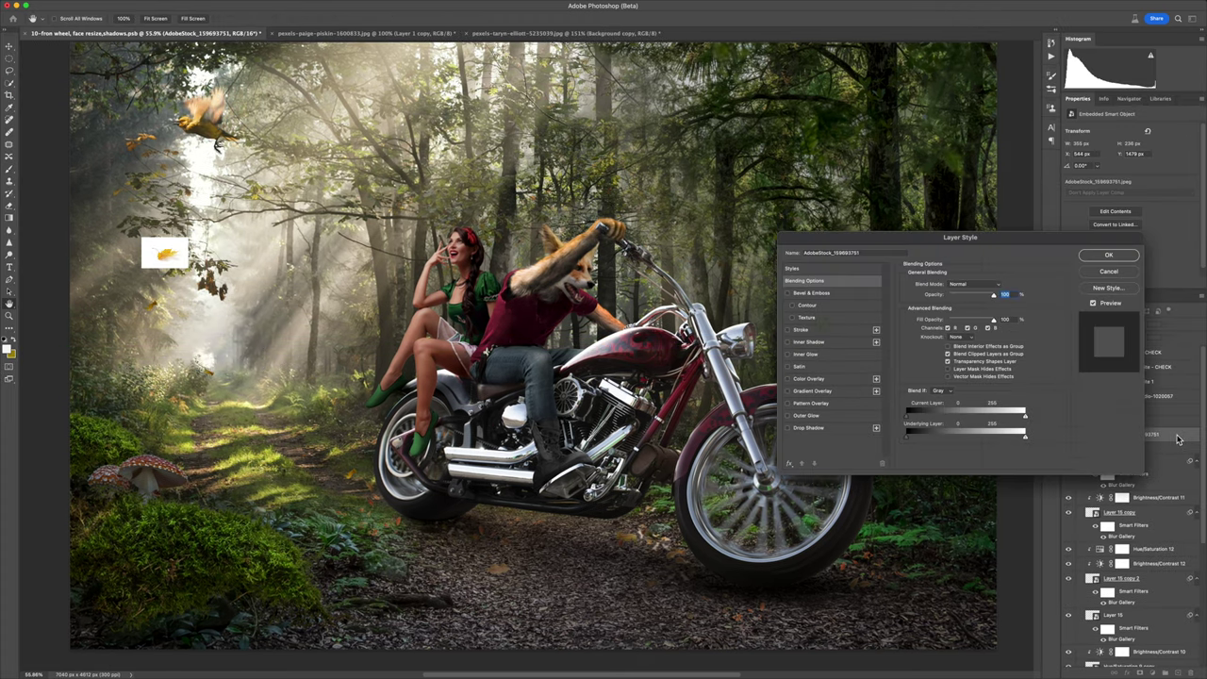
# Step: Move the leaves lower into place and open Liquify on the selected leaf layer
pyautogui.moveTo(250, 254); pyautogui.dragTo(247, 240)
pyautogui.moveTo(218, 163); pyautogui.dragTo(225, 222)
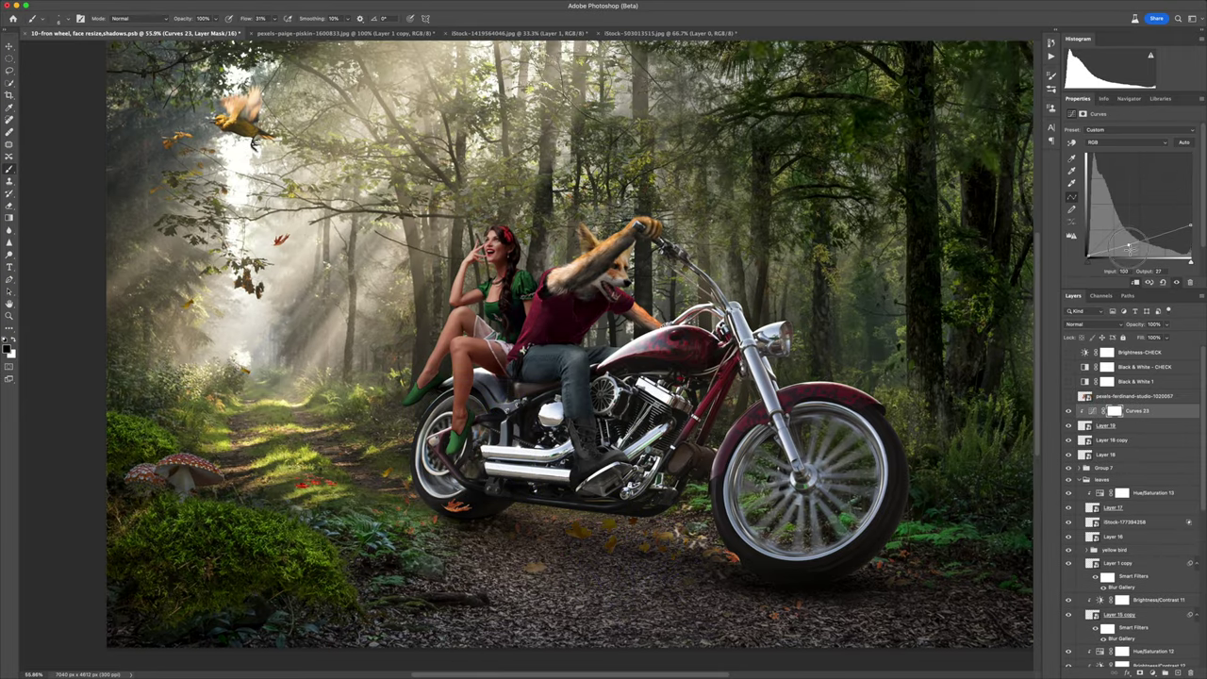
pyautogui.click(1113, 396)
pyautogui.hotkey('ctrl', 'shift', 'x')
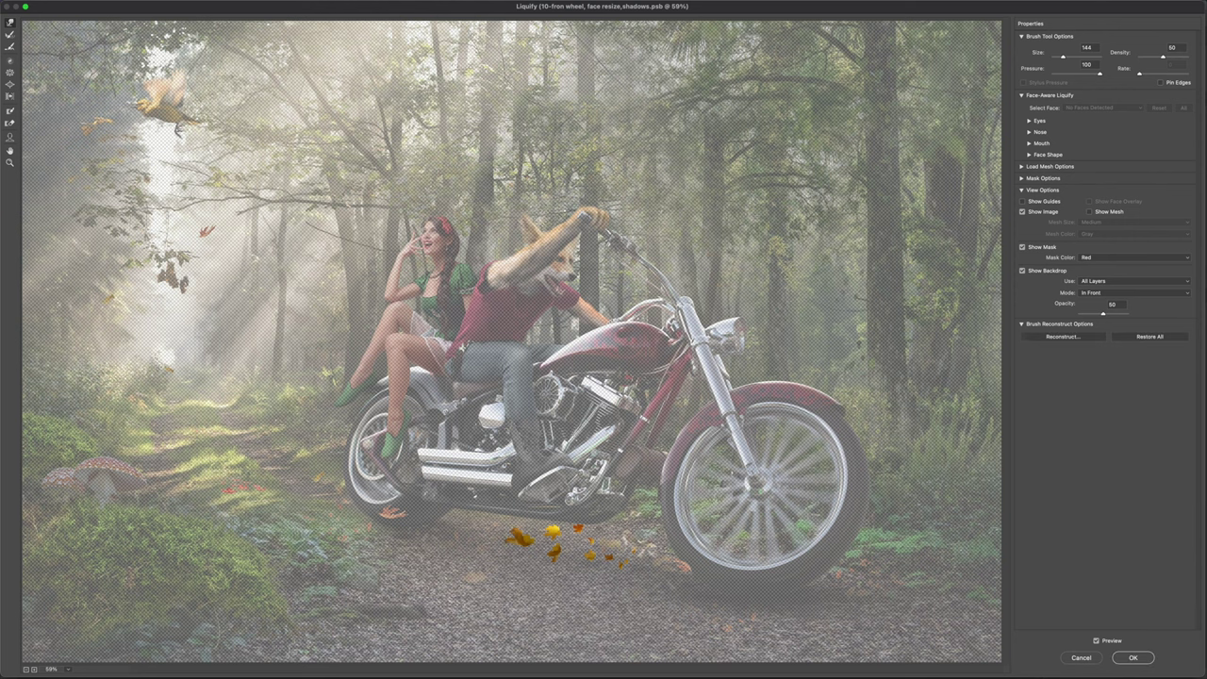
# Step: Place two small leaf copies on the road near the rear wheel and path-blur the ground leaves
pyautogui.click(1092, 657)
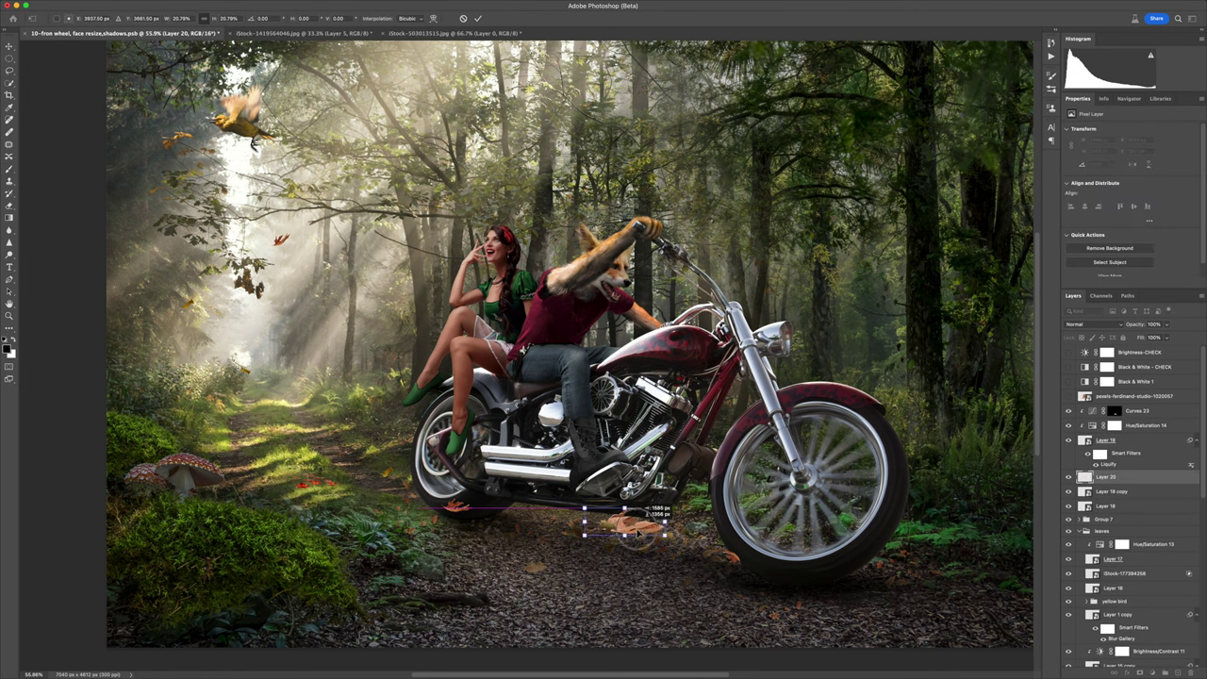
pyautogui.click(1104, 412)
pyautogui.moveTo(610, 529); pyautogui.dragTo(476, 531)
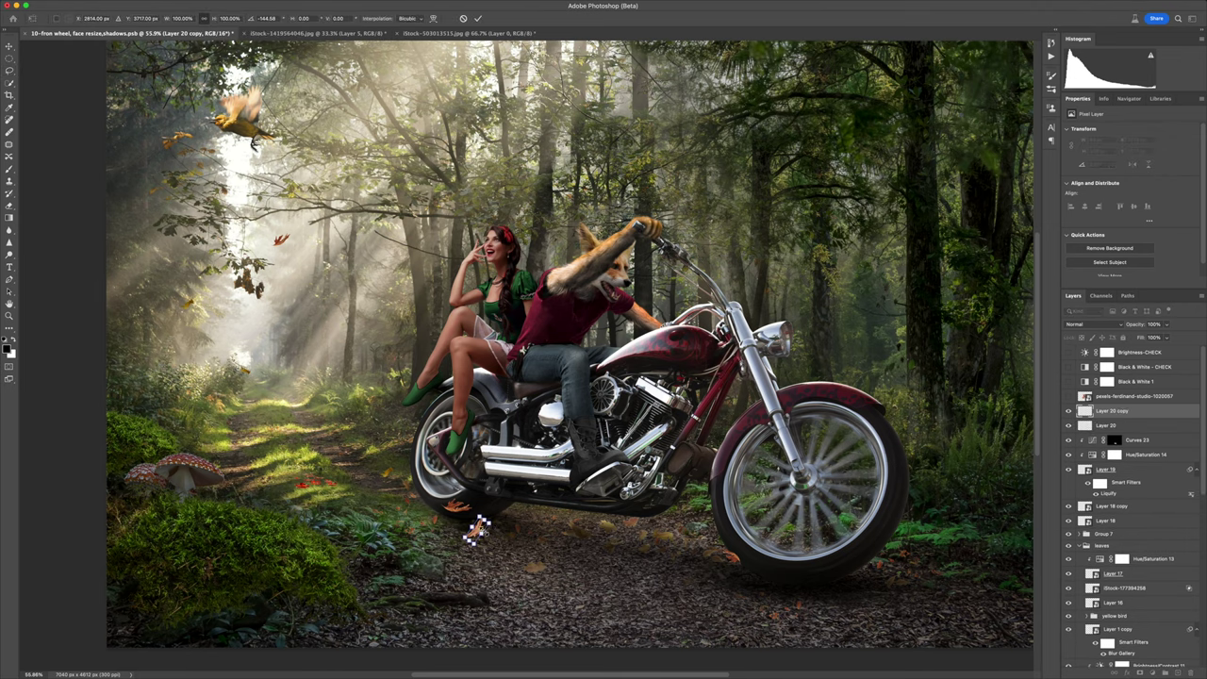
pyautogui.moveTo(764, 585); pyautogui.dragTo(689, 531)
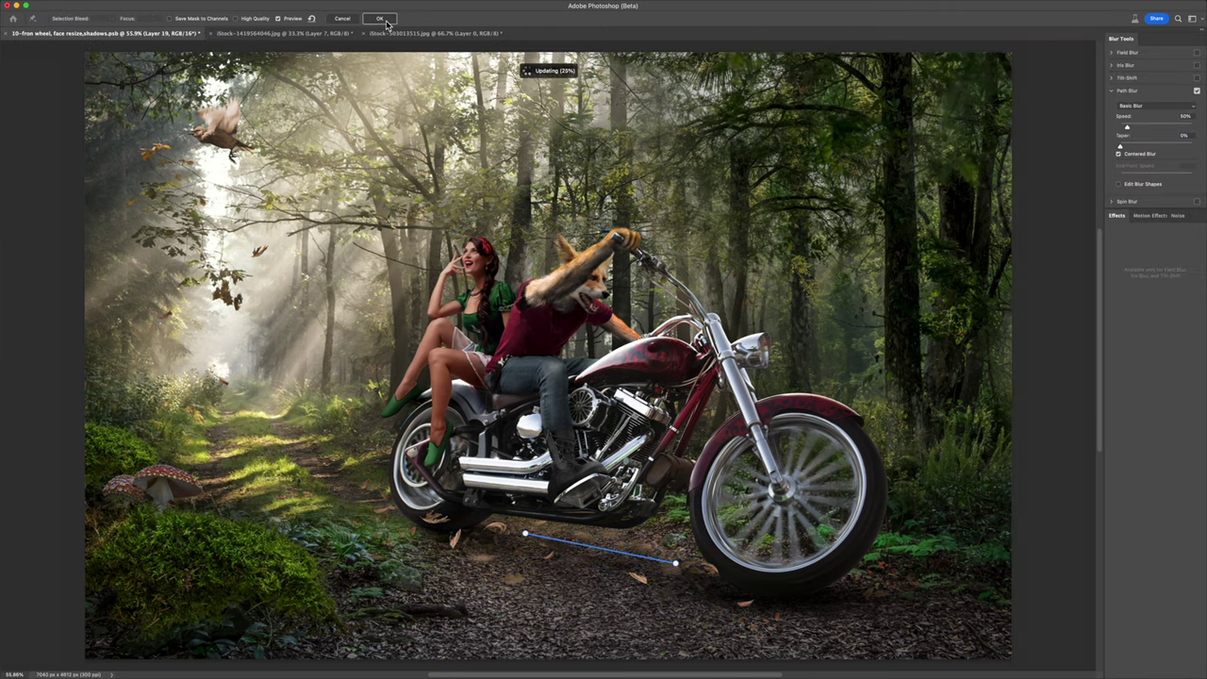
pyautogui.click(381, 19)
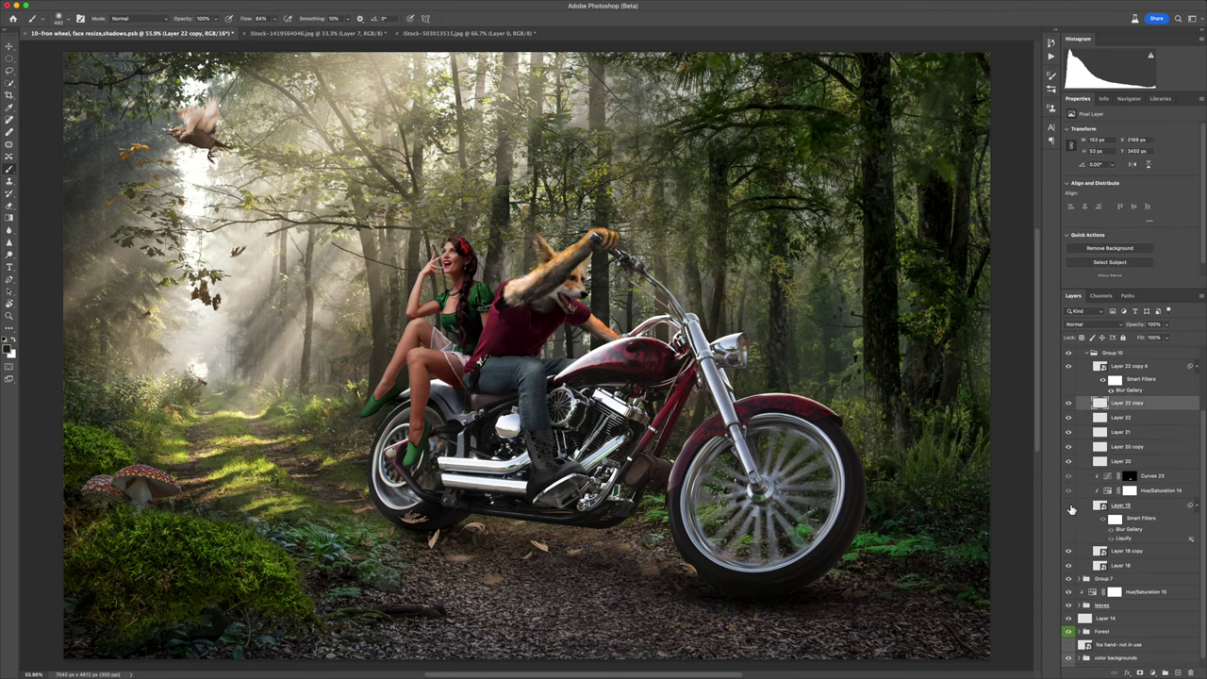
pyautogui.doubleClick(1129, 530)
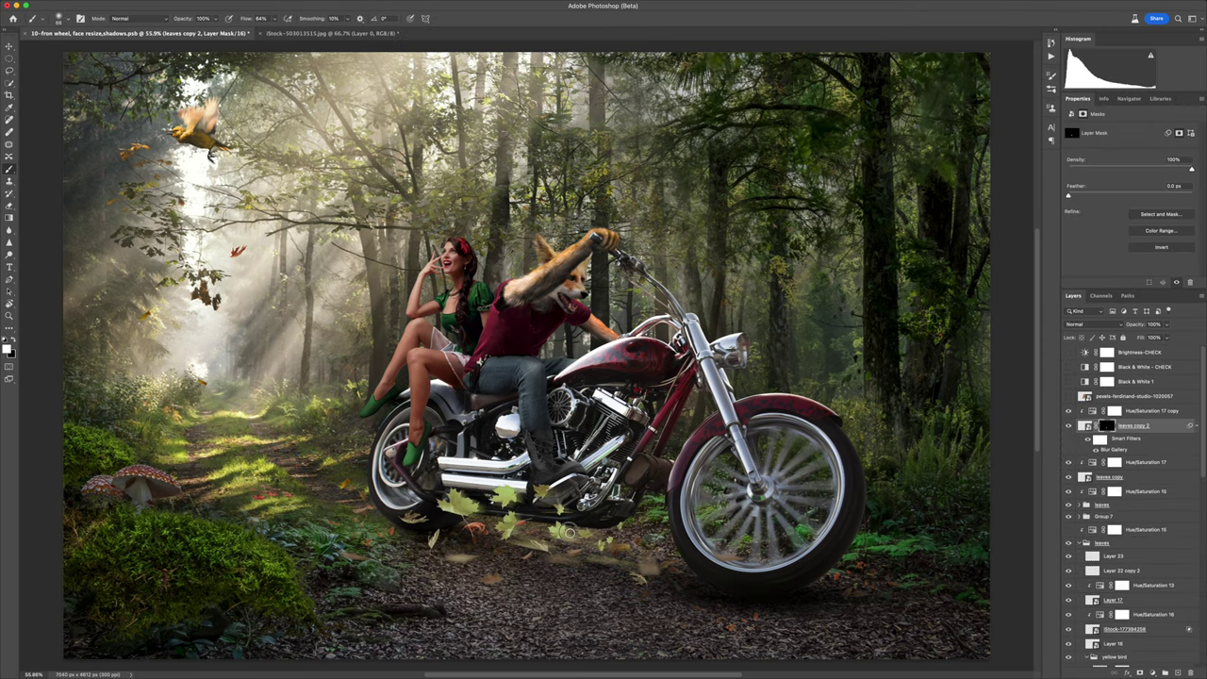
# Step: Paint bright grass back across the foreground on the Hue/Saturation 17 copy mask with low flow
pyautogui.hotkey('alt', ']')
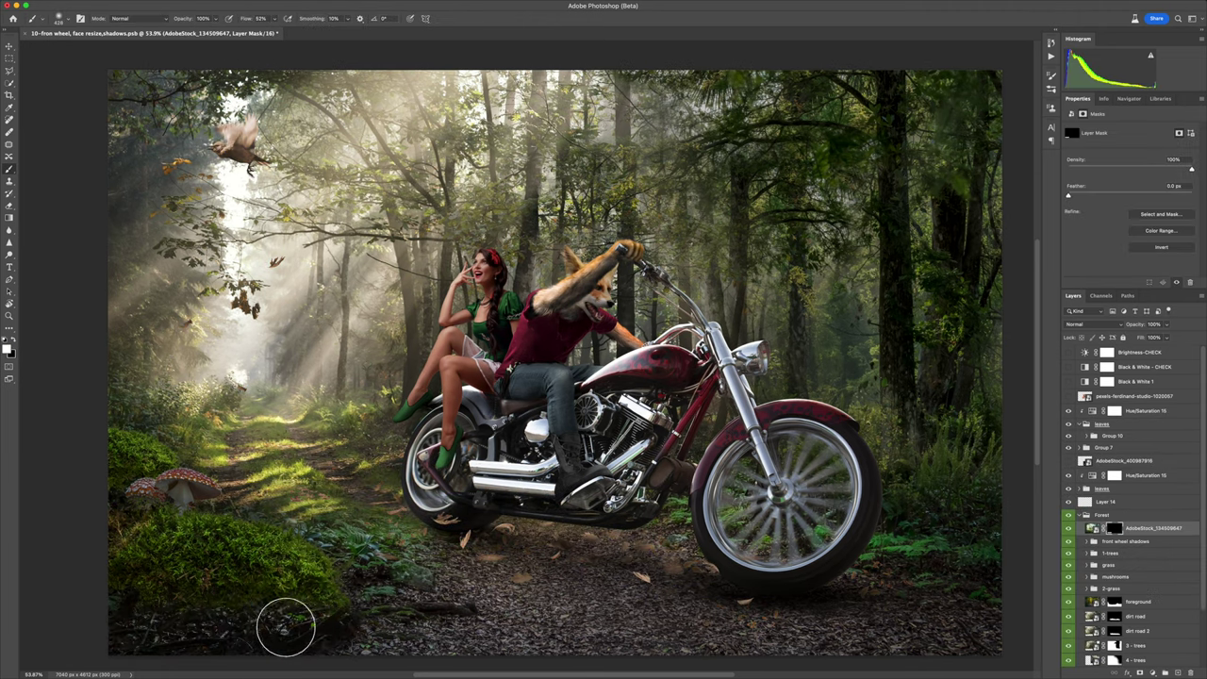
pyautogui.moveTo(286, 626)
pyautogui.mouseDown()
pyautogui.moveTo(181, 490)
pyautogui.moveTo(585, 629)
pyautogui.moveTo(315, 553)
pyautogui.moveTo(651, 570)
pyautogui.mouseUp()
pyautogui.hotkey('shift', '1')
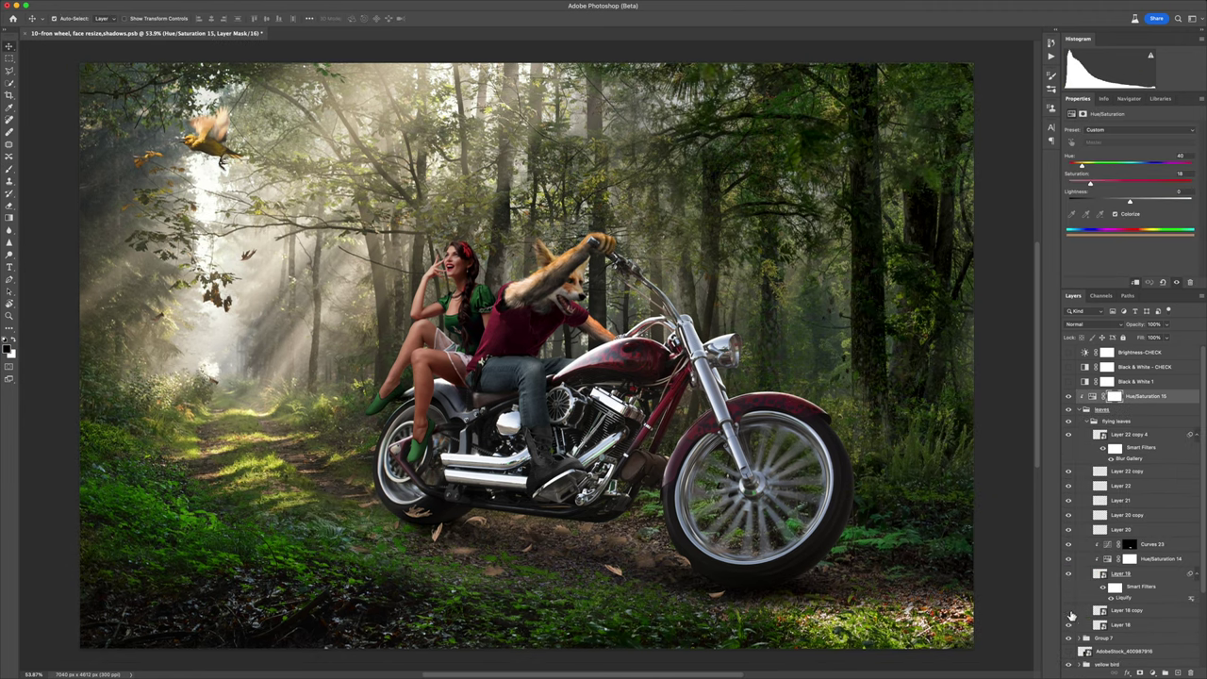
# Step: Scale down and rotate the flying yellow leaves so they sit beneath the motorcycle
pyautogui.click(695, 571)
pyautogui.hotkey('ctrl', 't')
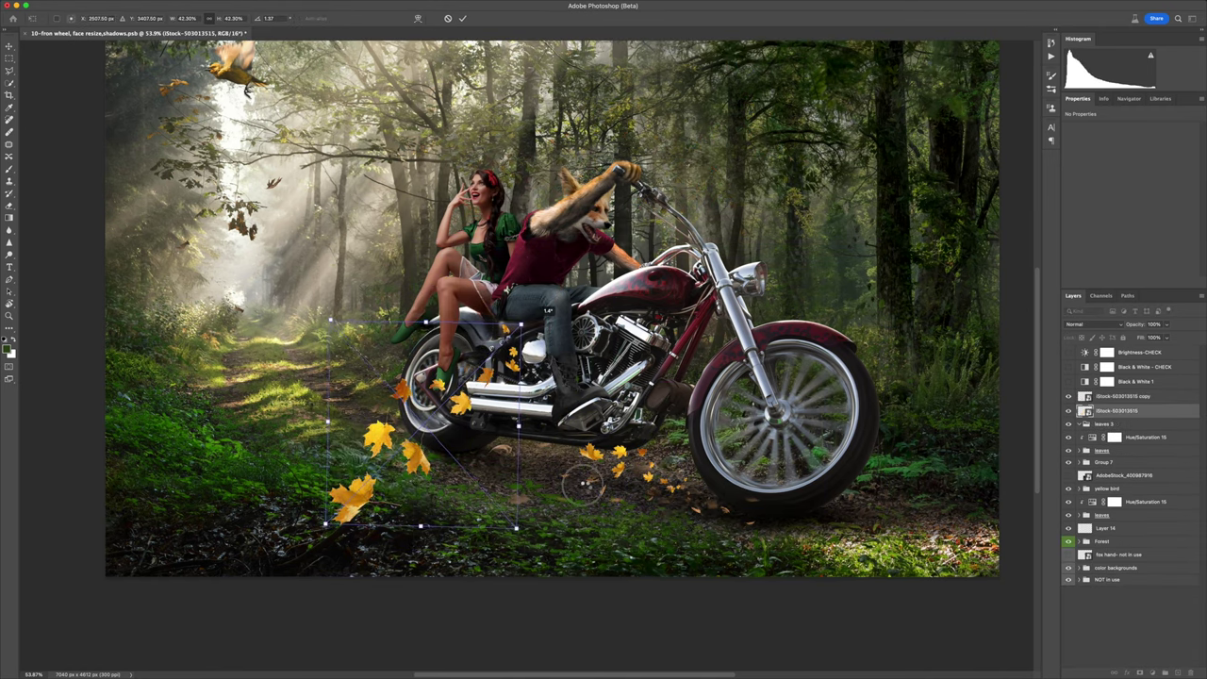
pyautogui.moveTo(585, 484); pyautogui.dragTo(404, 387)
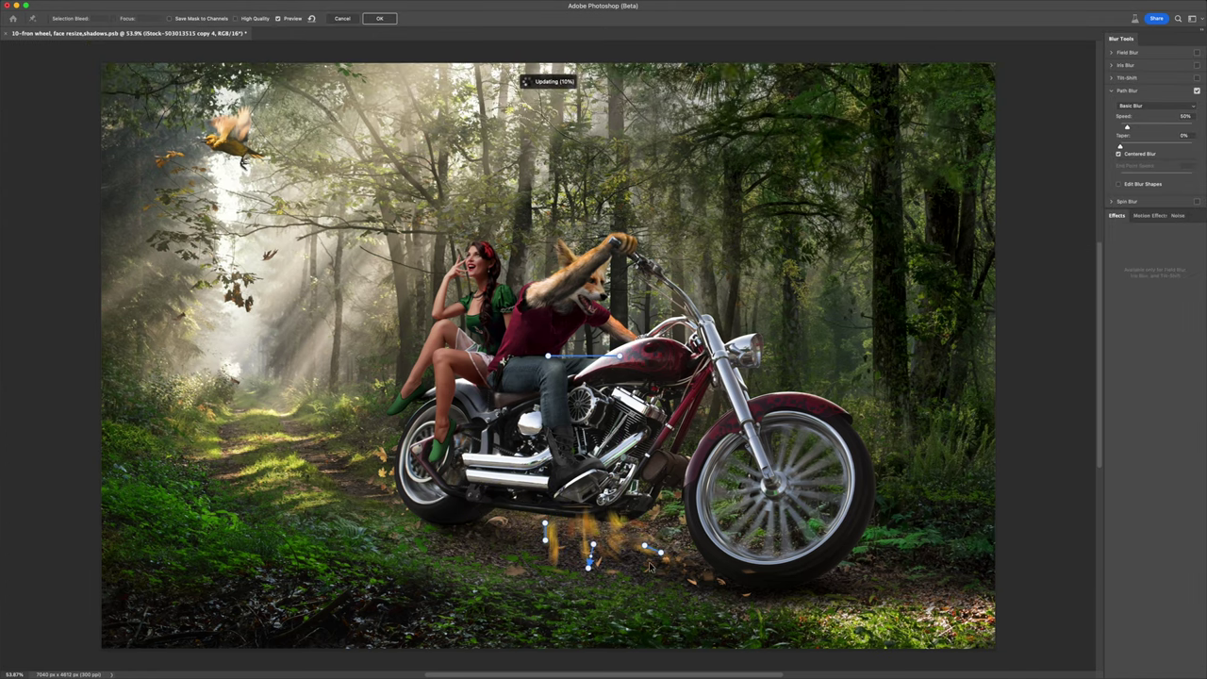
# Step: Commit the curved path blur on the leaves and add a smaller copy shifted left
pyautogui.moveTo(660, 551); pyautogui.dragTo(691, 558)
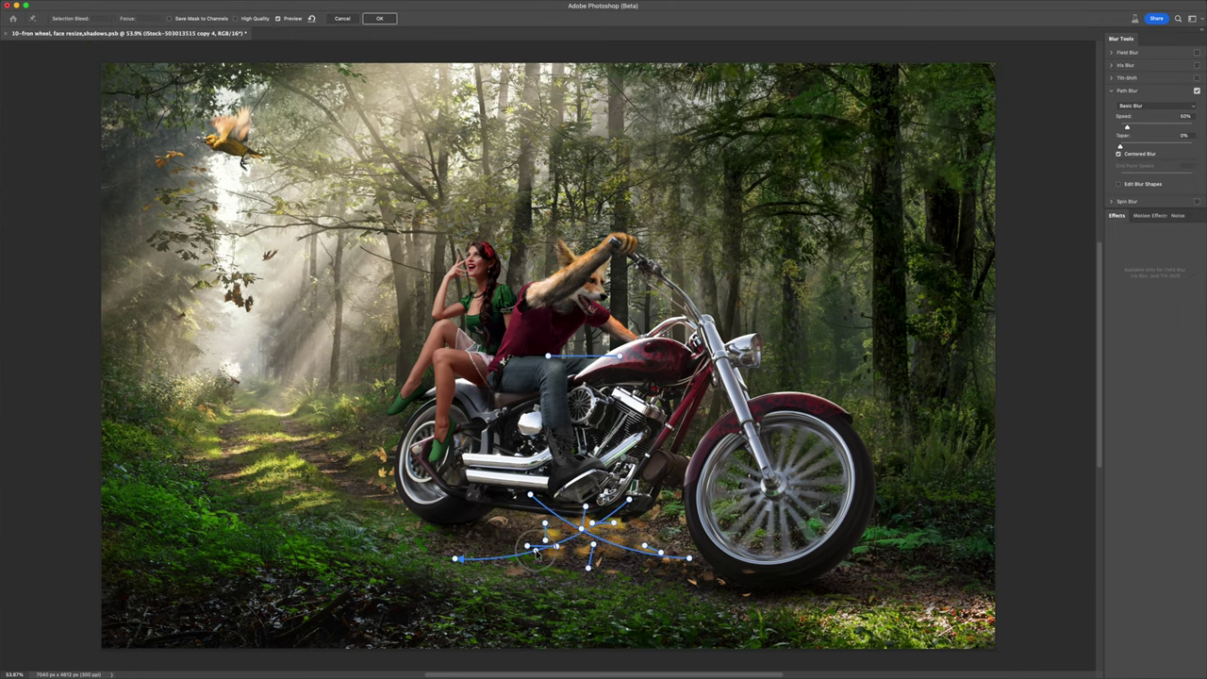
pyautogui.press('Return')
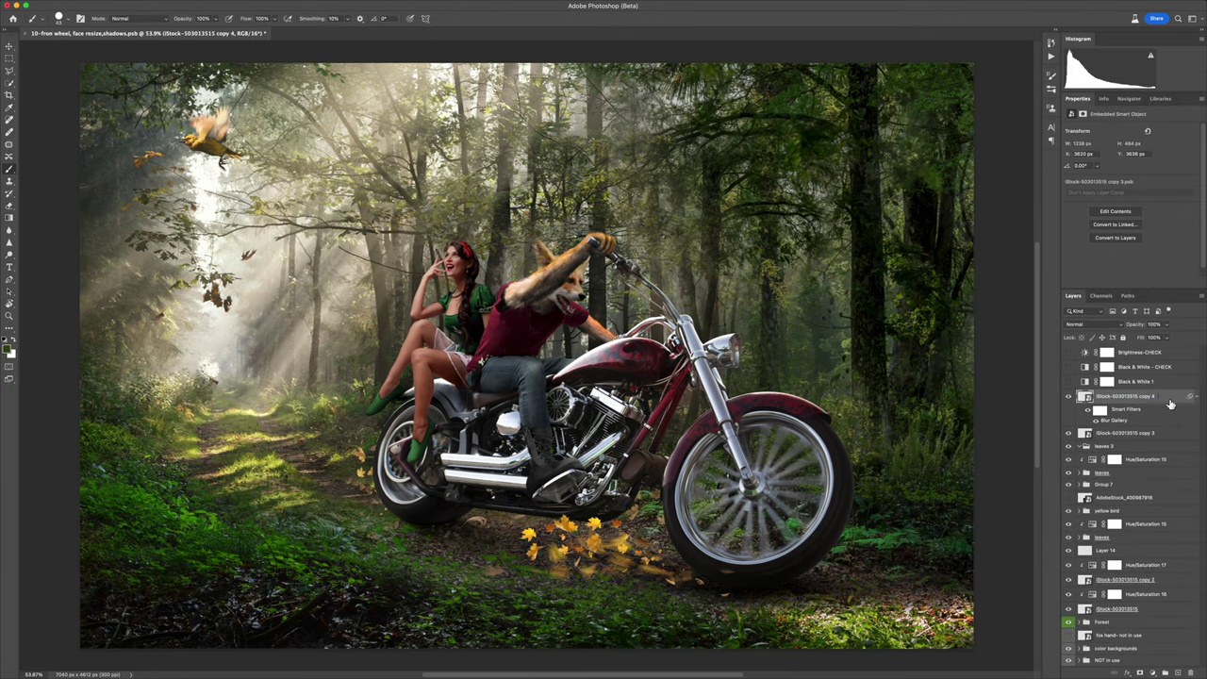
pyautogui.hotkey('ctrl', 't')
pyautogui.press('Return')
pyautogui.hotkey('ctrl', 'j')
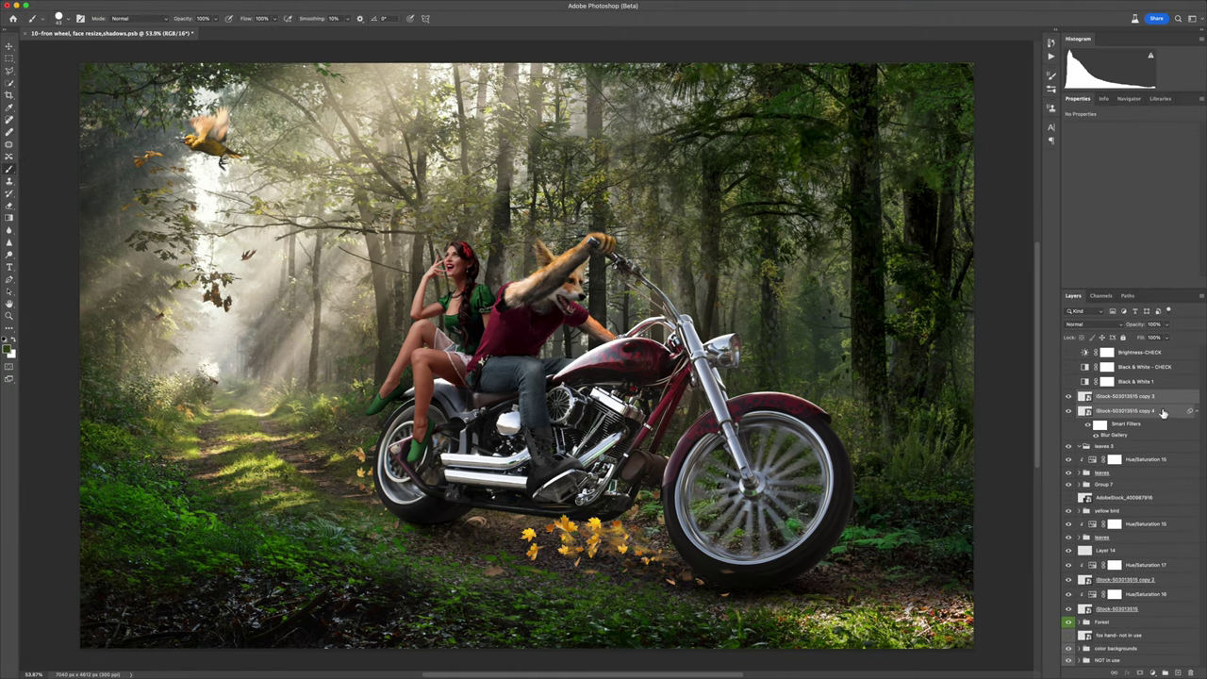
pyautogui.hotkey('ctrl', 't')
pyautogui.moveTo(594, 538)
pyautogui.mouseDown()
pyautogui.moveTo(368, 506)
pyautogui.moveTo(382, 443)
pyautogui.mouseUp()
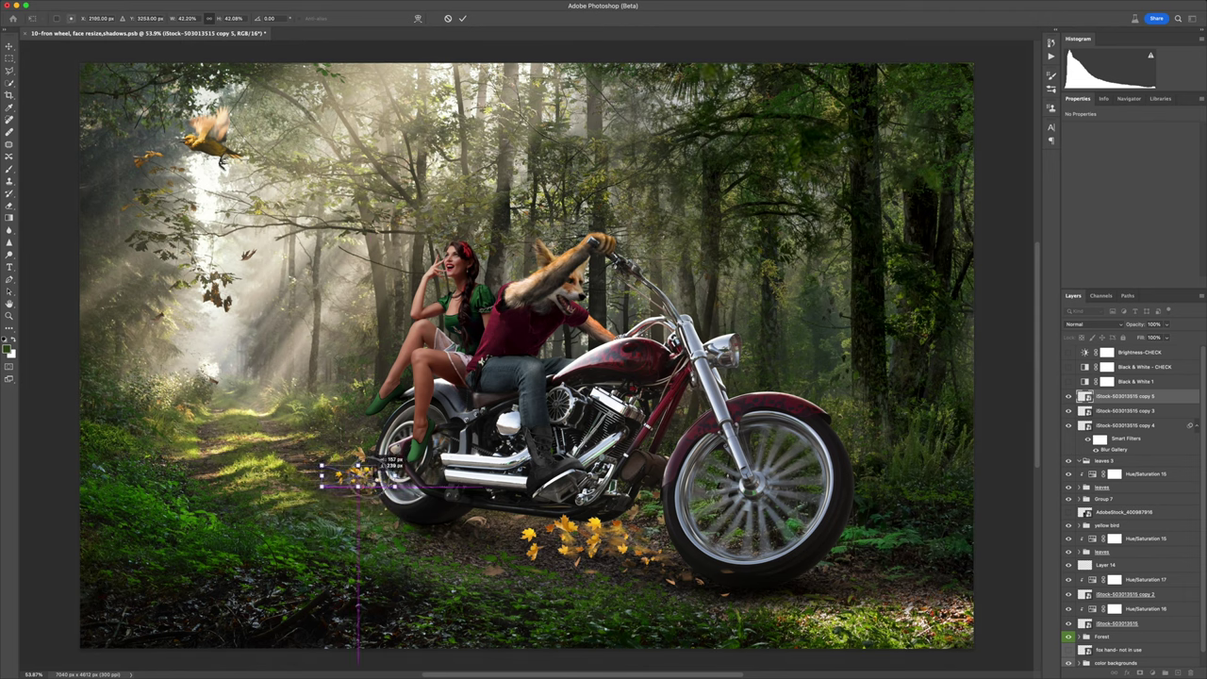
pyautogui.press('Return')
# Step: Discard a second flipped leaf copy, apply motion blur, and add a masked Curves adjustment above
pyautogui.hotkey('ctrl', 'j')
pyautogui.hotkey('ctrl', 't')
pyautogui.moveTo(321, 500); pyautogui.dragTo(362, 443)
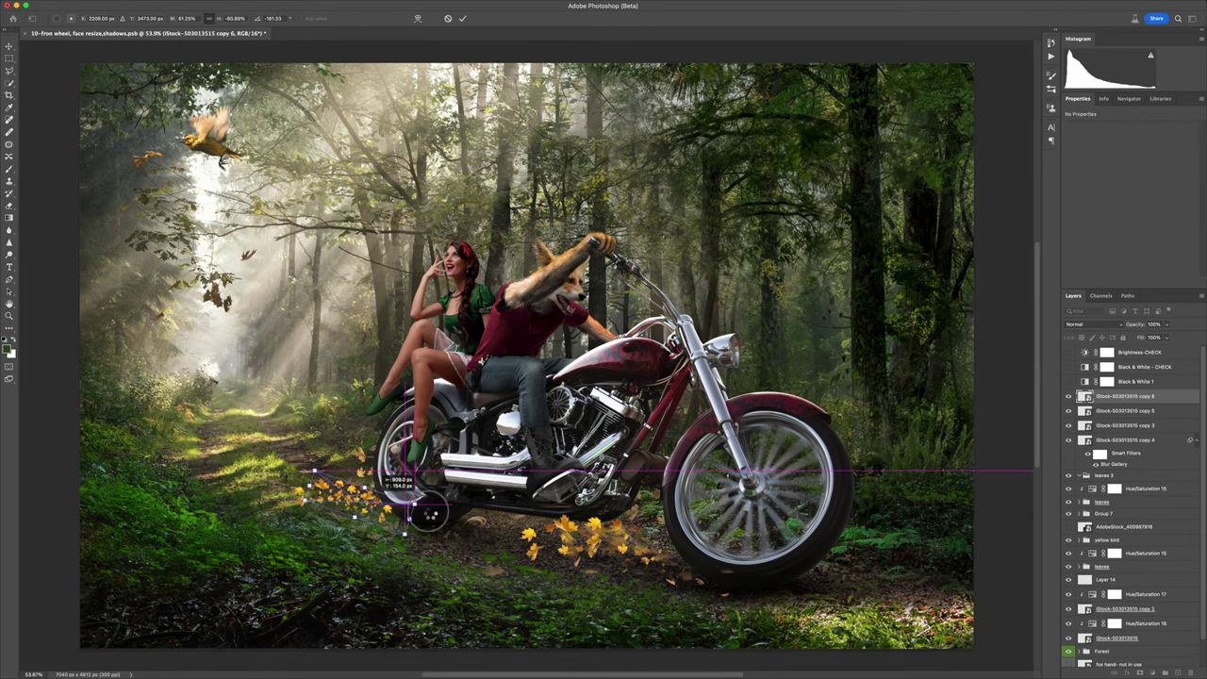
pyautogui.press('Escape')
pyautogui.press('Delete')
pyautogui.hotkey('ctrl', 'alt', 'f')
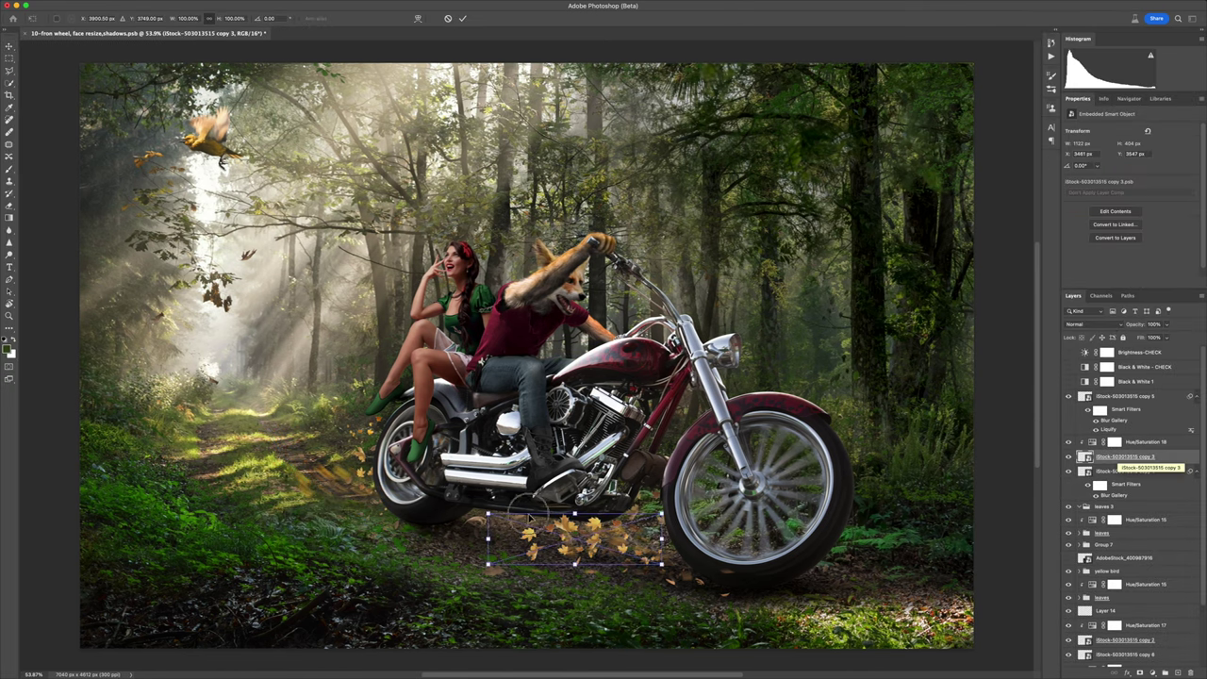
pyautogui.click(1167, 591)
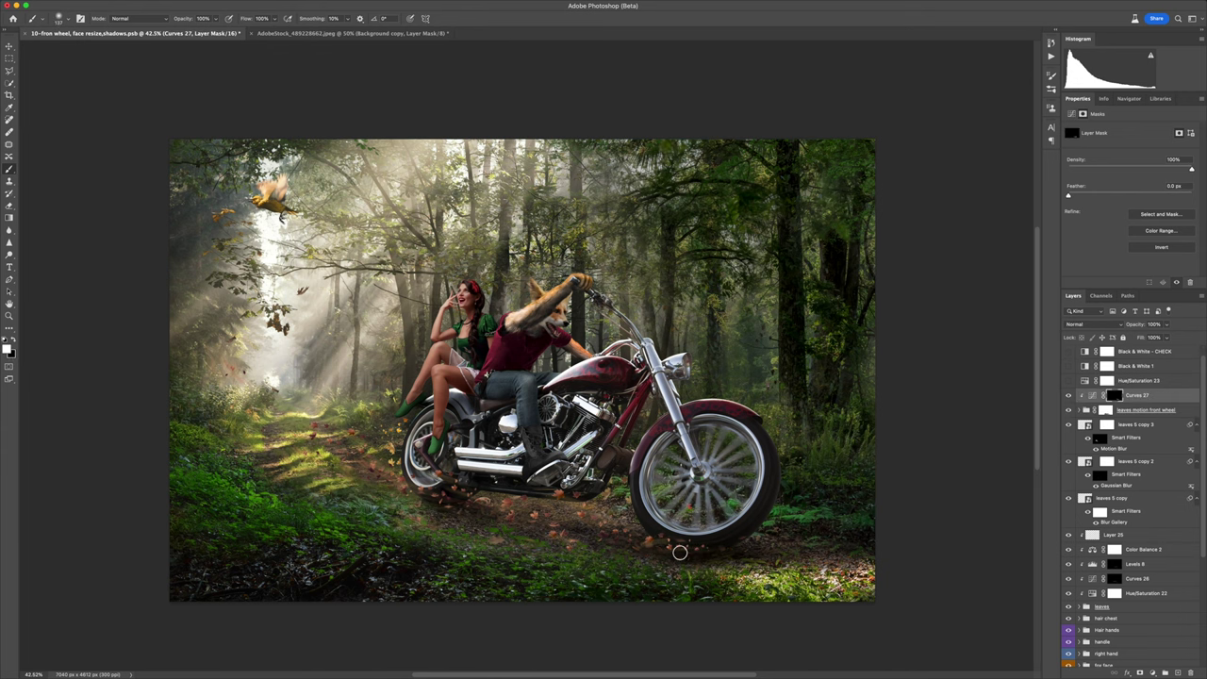
# Step: Scroll the Layers panel and expand the leaves group to reach its layers
pyautogui.scroll(-5, 1071, 612)
pyautogui.keyDown('ctrl'); pyautogui.click(489, 507); pyautogui.keyUp('ctrl')
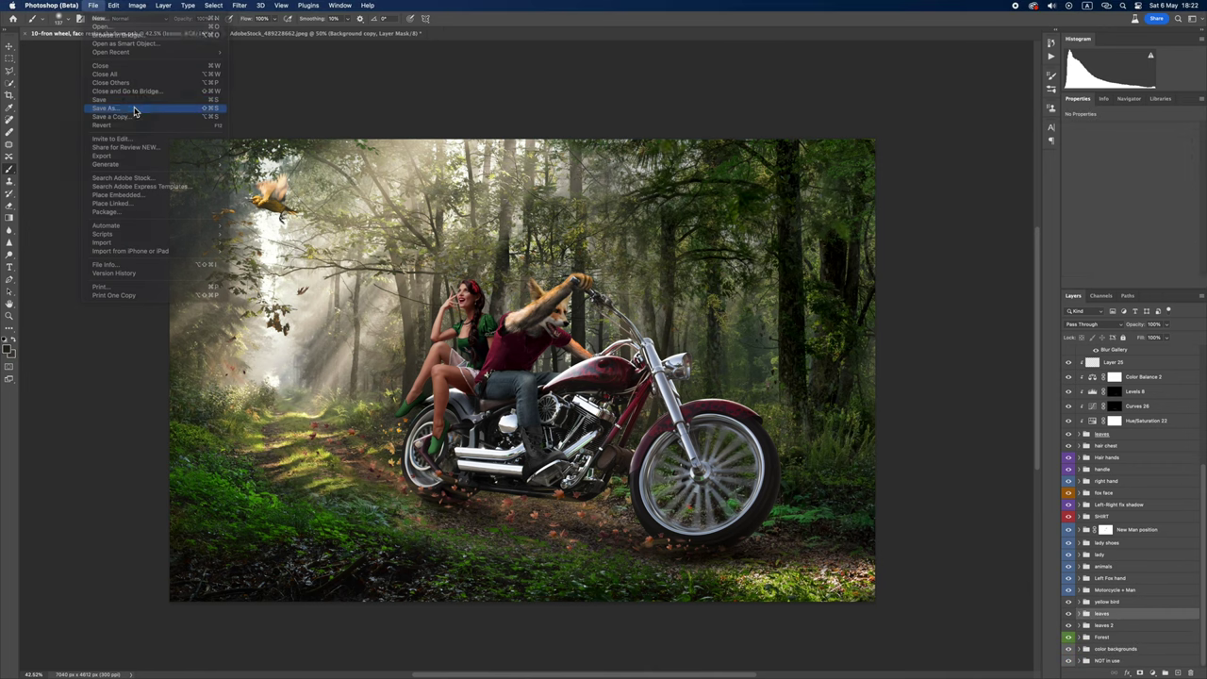
# Step: Paste a white texture layer and soften it into haze with a heavy Gaussian Blur
pyautogui.click(149, 107)
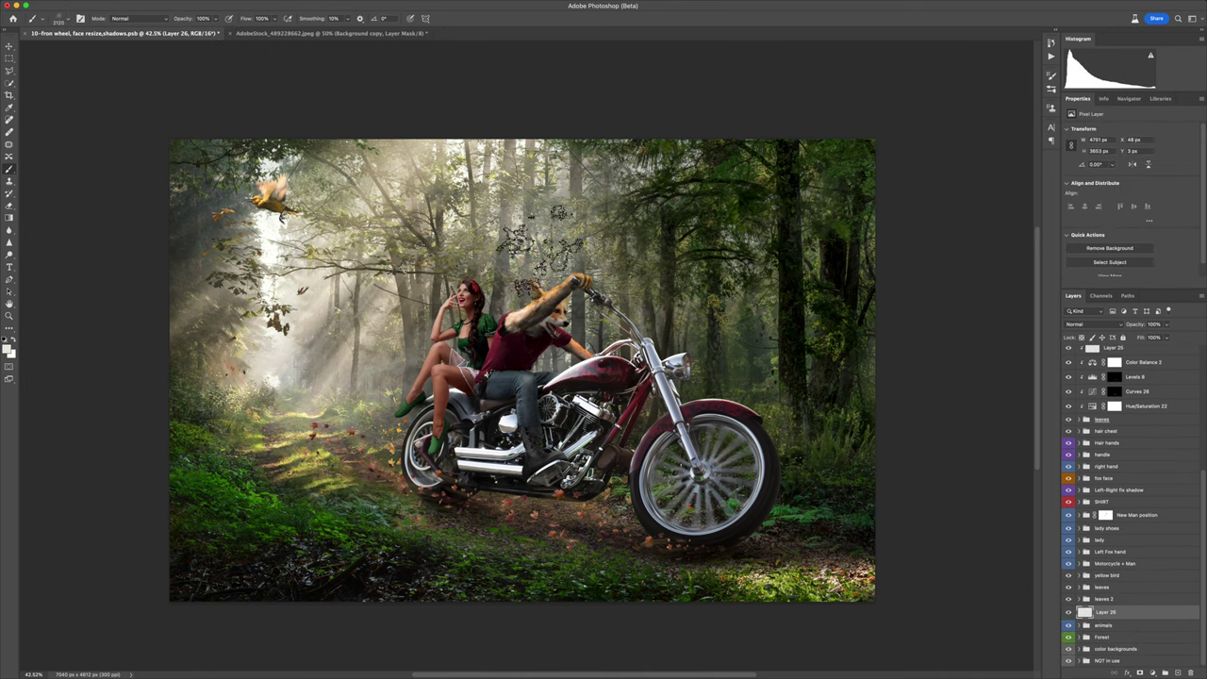
pyautogui.hotkey('ctrl', 'alt', 'f')
pyautogui.press('Return')
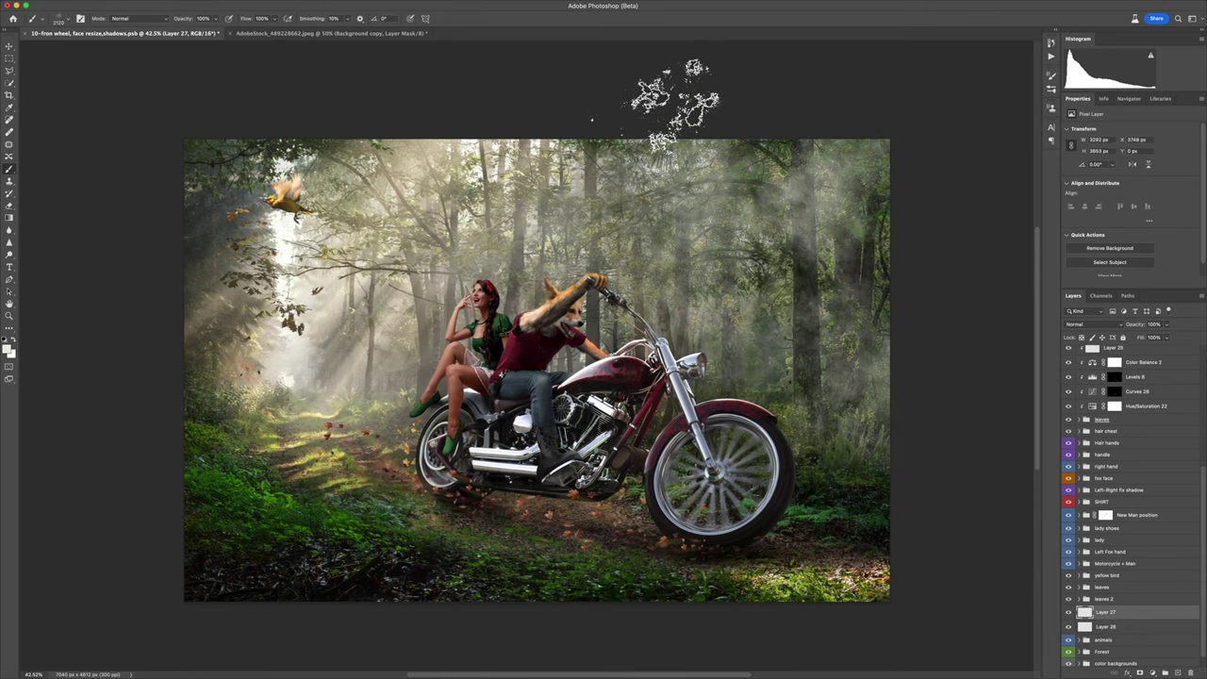
pyautogui.click(273, 8)
pyautogui.click(378, 188)
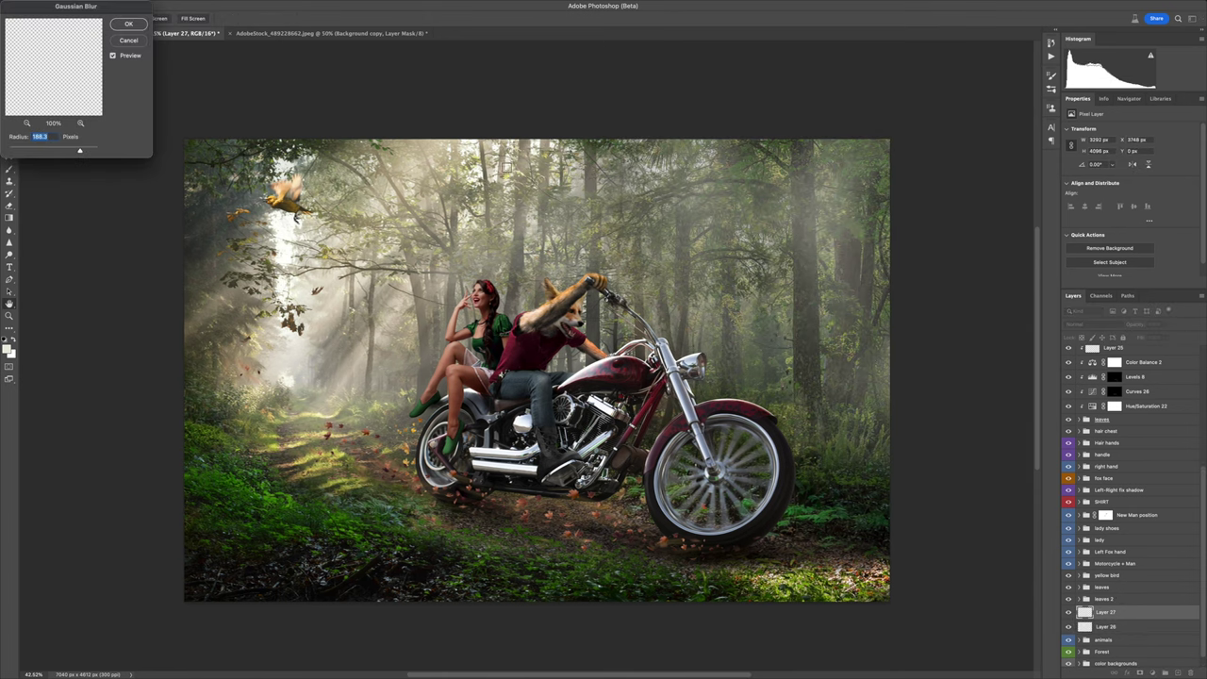
pyautogui.press('Return')
# Step: Mask the haze into polygon-lassoed light-ray streaks and convert the layer to a Smart Object
pyautogui.press('l')
pyautogui.click(694, 121)
pyautogui.click(786, 122)
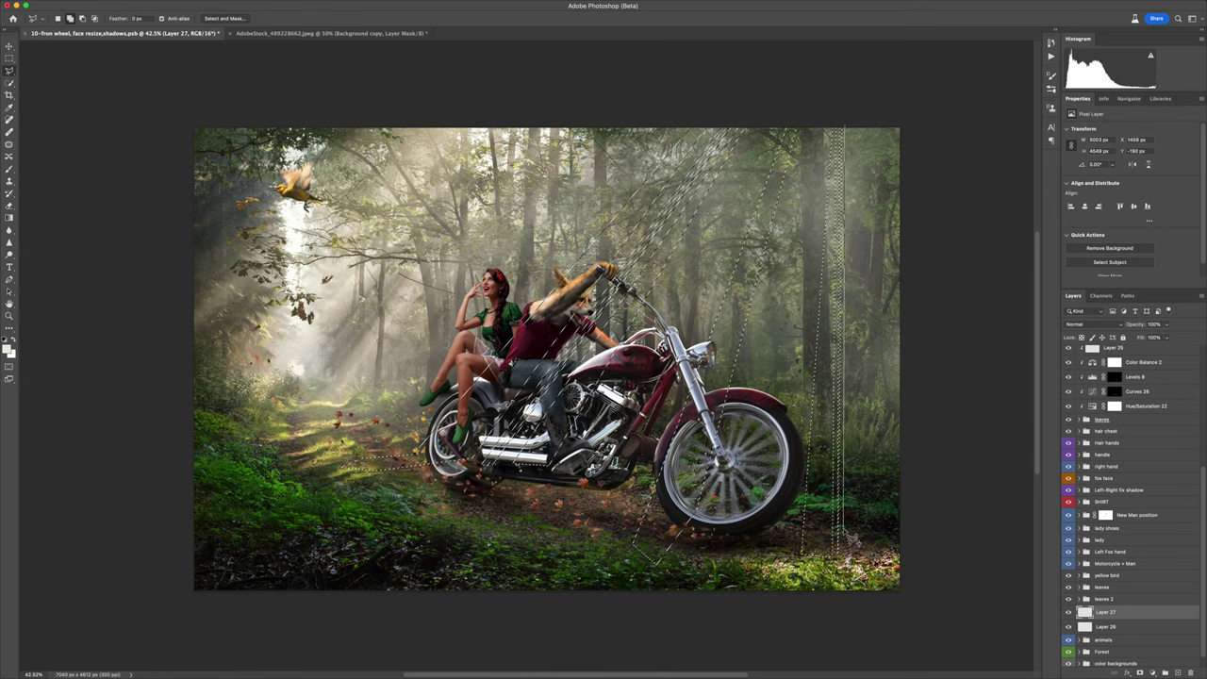
pyautogui.click(1140, 672)
pyautogui.rightClick(1108, 613)
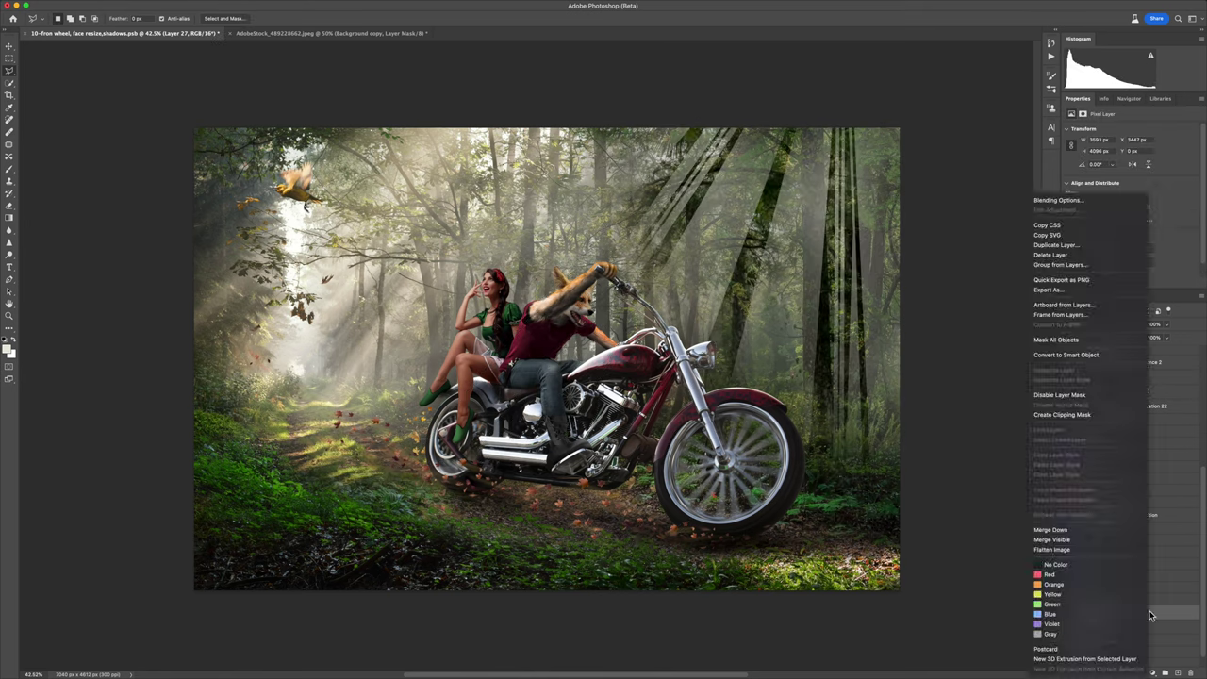
pyautogui.click(1056, 424)
# Step: Skew the light rays to slant across the forest and apply a Path Blur to them
pyautogui.press('v')
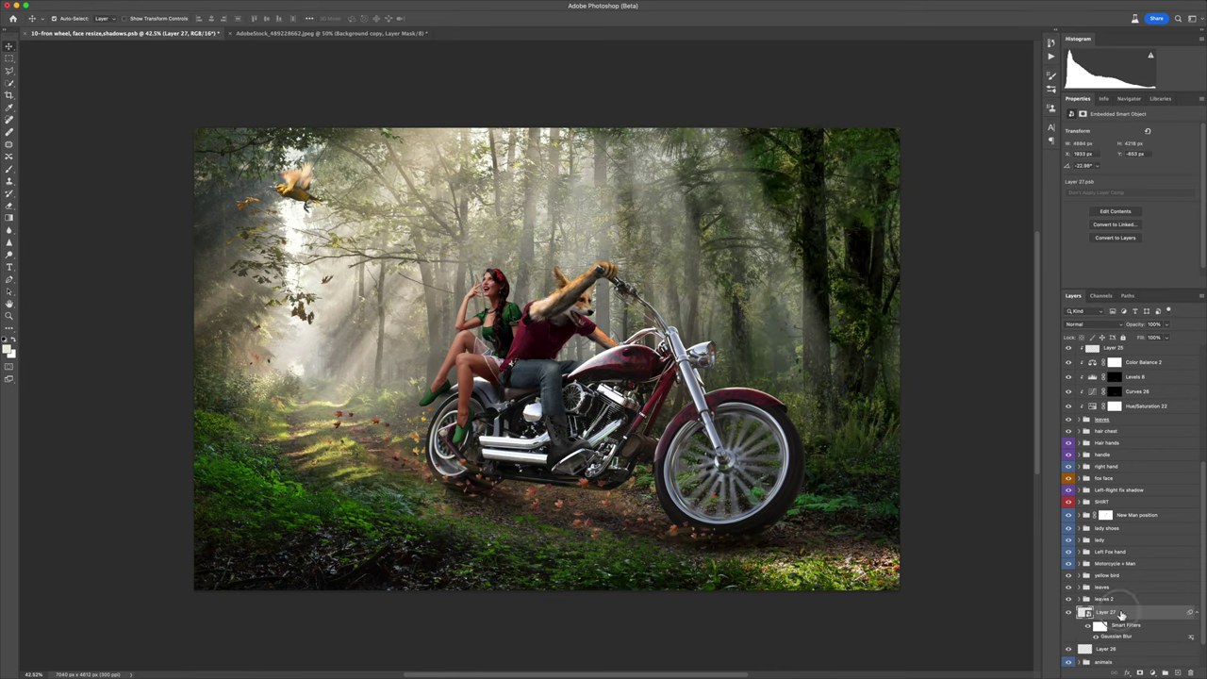
pyautogui.hotkey('ctrl', 't')
pyautogui.moveTo(921, 237)
pyautogui.mouseDown()
pyautogui.moveTo(598, 103)
pyautogui.moveTo(922, 272)
pyautogui.moveTo(614, 107)
pyautogui.mouseUp()
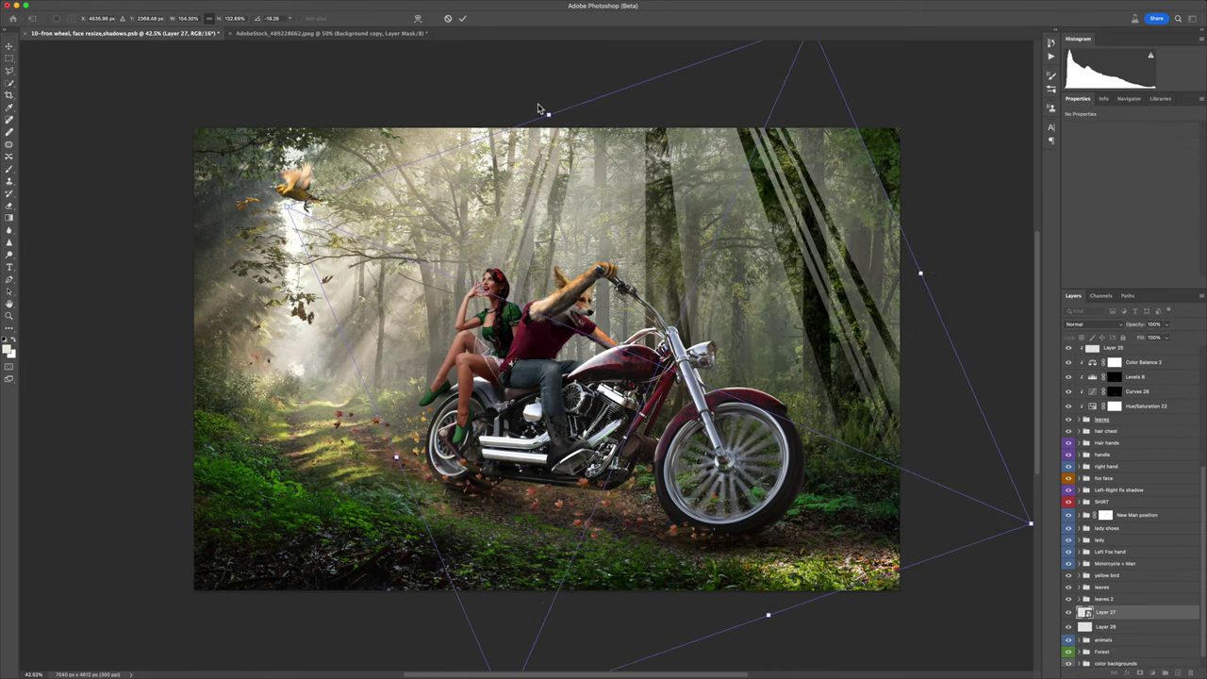
pyautogui.click(463, 18)
pyautogui.click(240, 5)
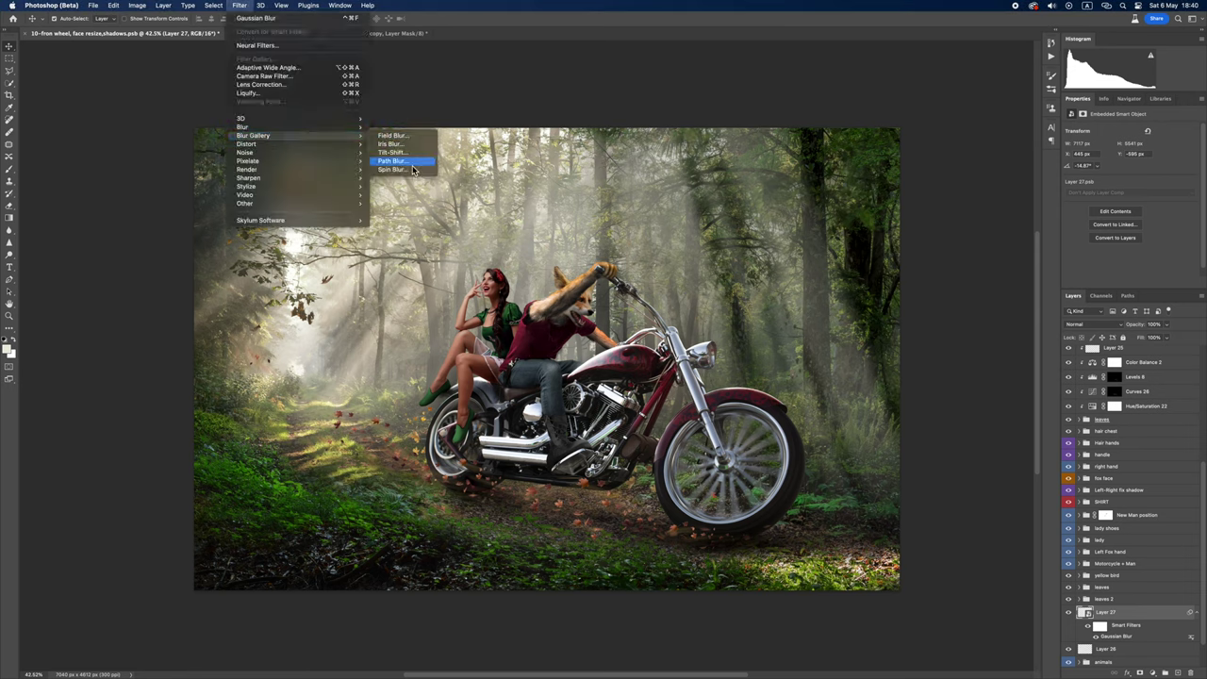
pyautogui.click(393, 160)
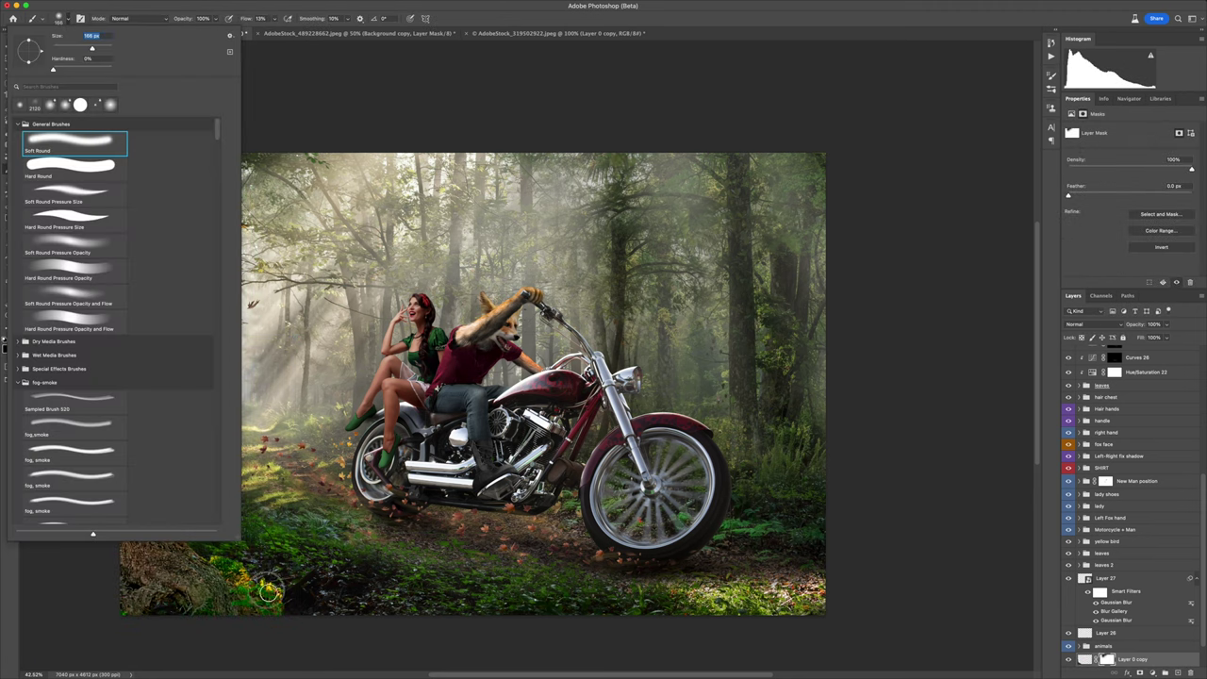
# Step: Add a Curves adjustment for the tree stump, then reshape it with Free Transform and Liquify
pyautogui.click(1153, 673)
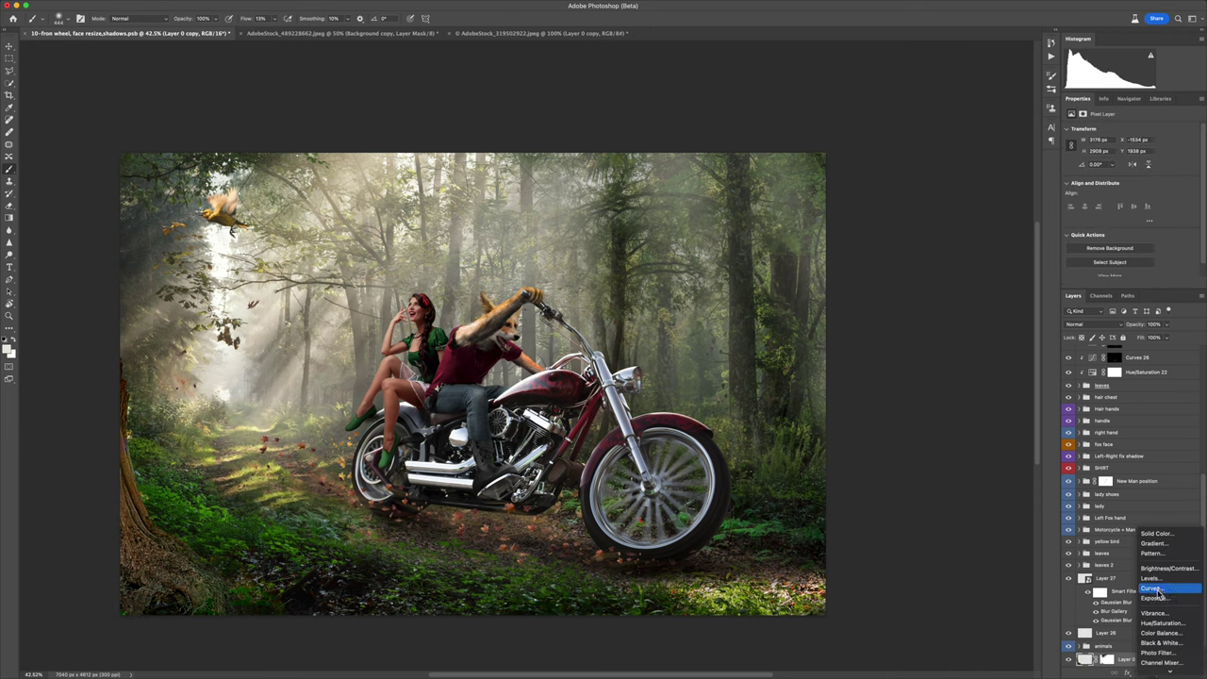
pyautogui.click(1155, 566)
pyautogui.scroll(-2, 1137, 376)
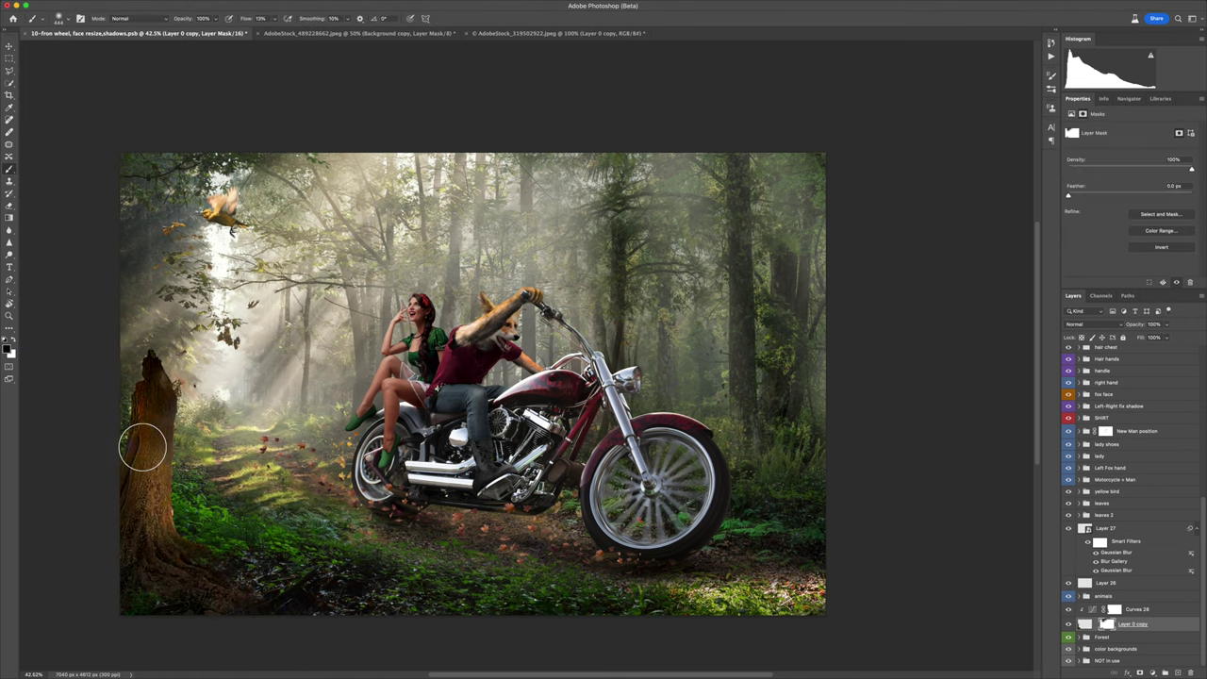
pyautogui.hotkey('ctrl', 't')
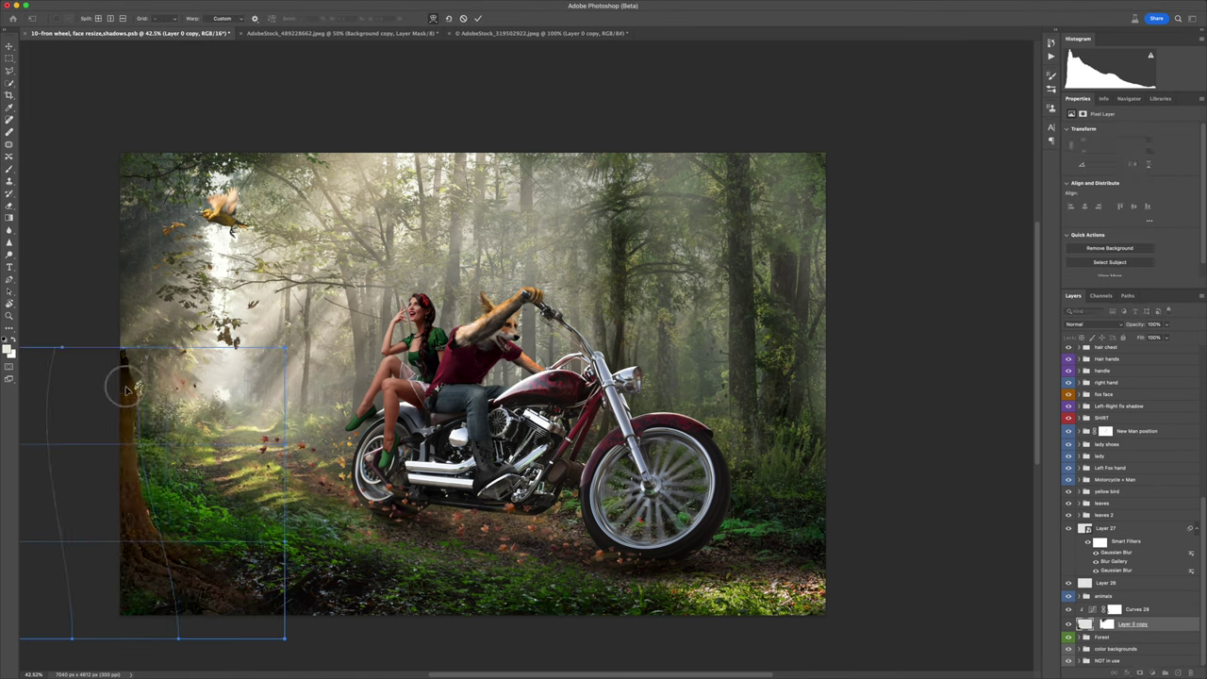
pyautogui.click(236, 5)
pyautogui.click(283, 102)
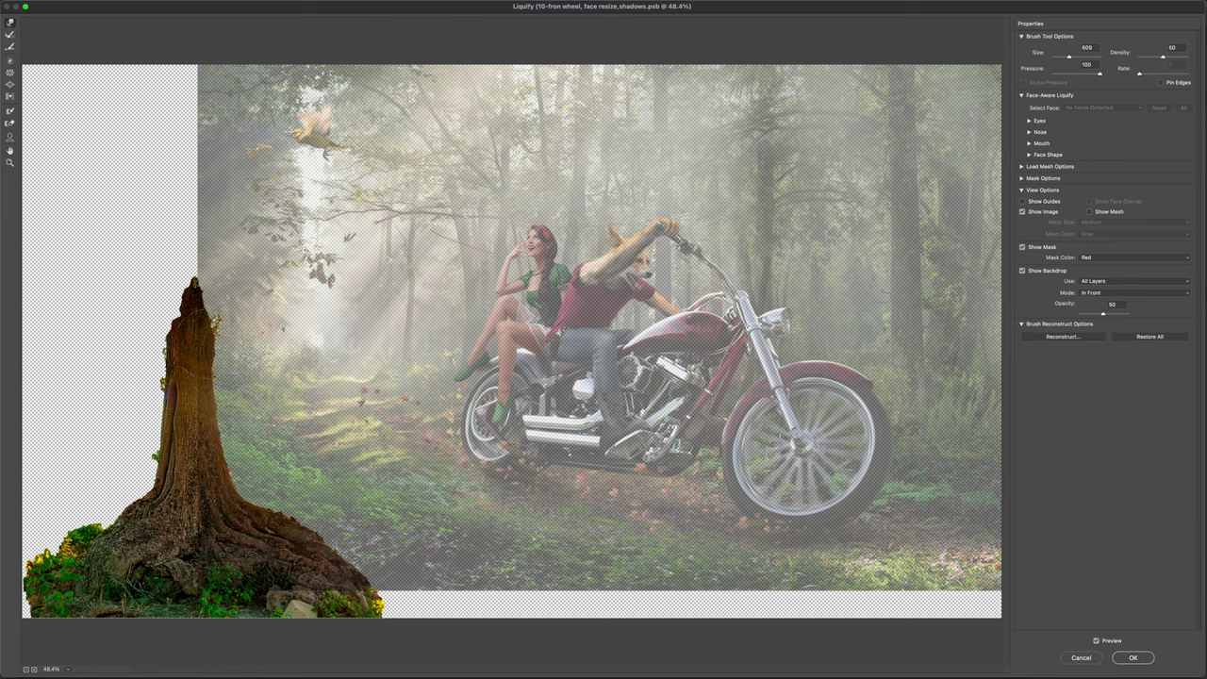
pyautogui.click(1129, 657)
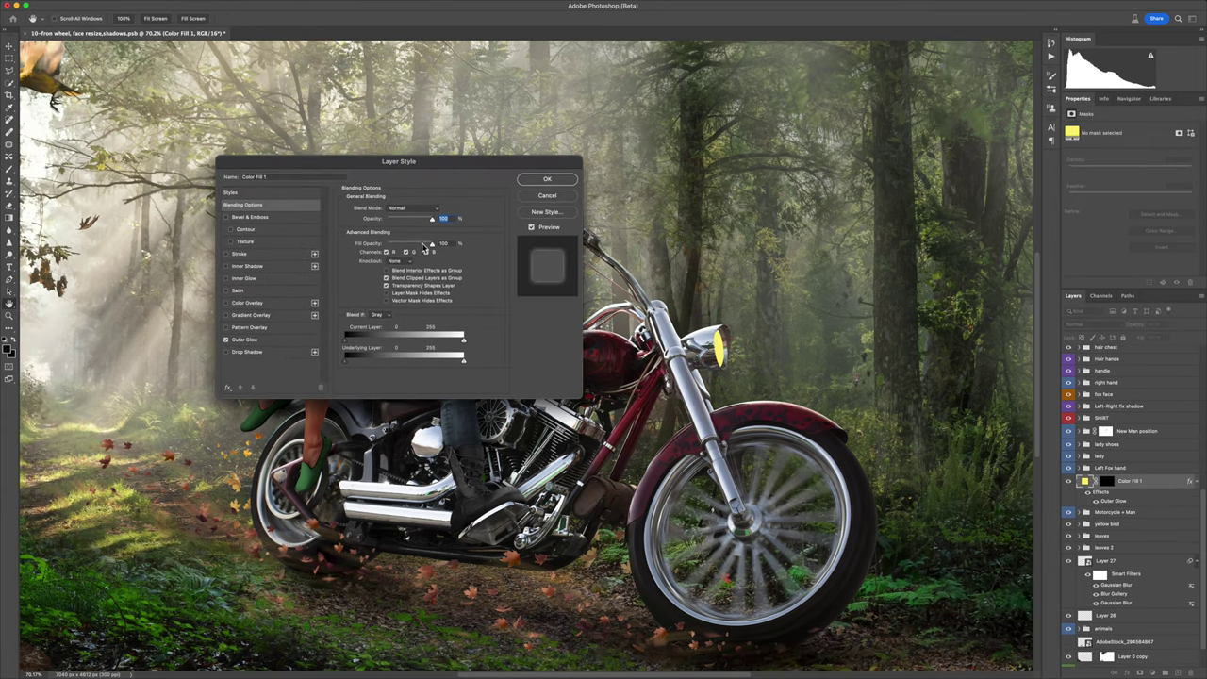
# Step: Set contours and size for the headlight's Outer Glow and Inner Glow styles
pyautogui.click(245, 340)
pyautogui.click(391, 330)
pyautogui.click(404, 335)
pyautogui.click(386, 302)
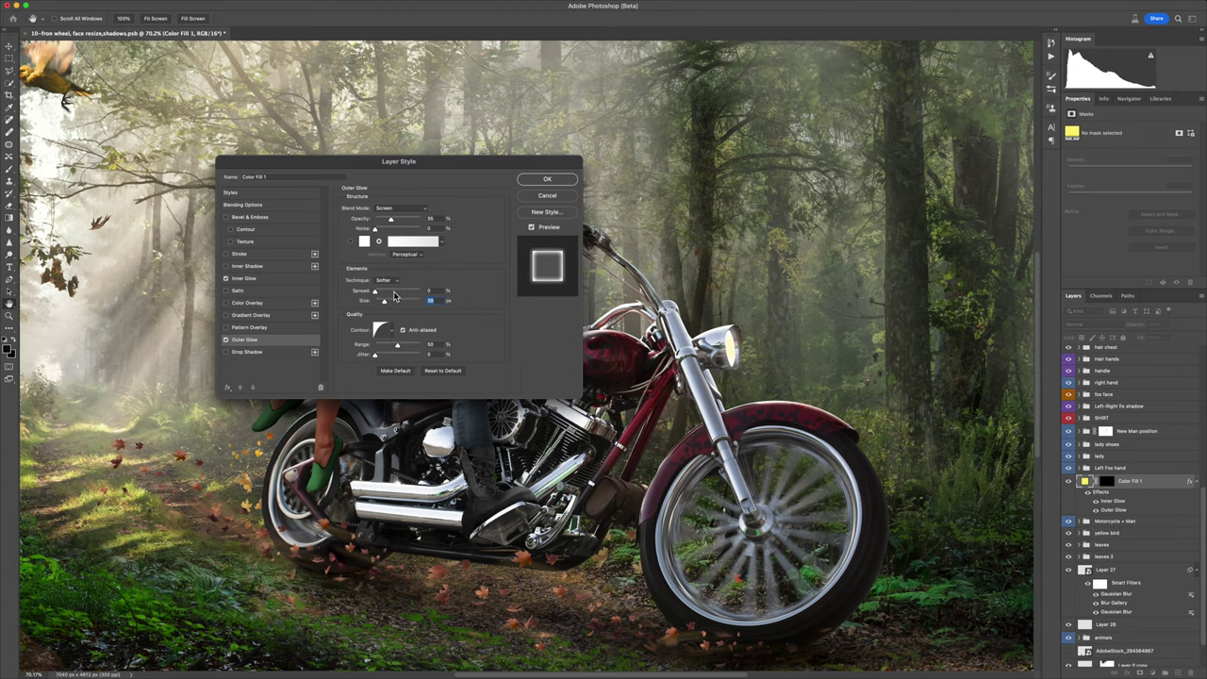
pyautogui.click(244, 280)
pyautogui.click(391, 340)
pyautogui.click(392, 340)
pyautogui.click(272, 339)
pyautogui.click(544, 184)
# Step: Give the headlight fill a pale yellow colour and lower the glow layer to 71% opacity
pyautogui.doubleClick(1085, 481)
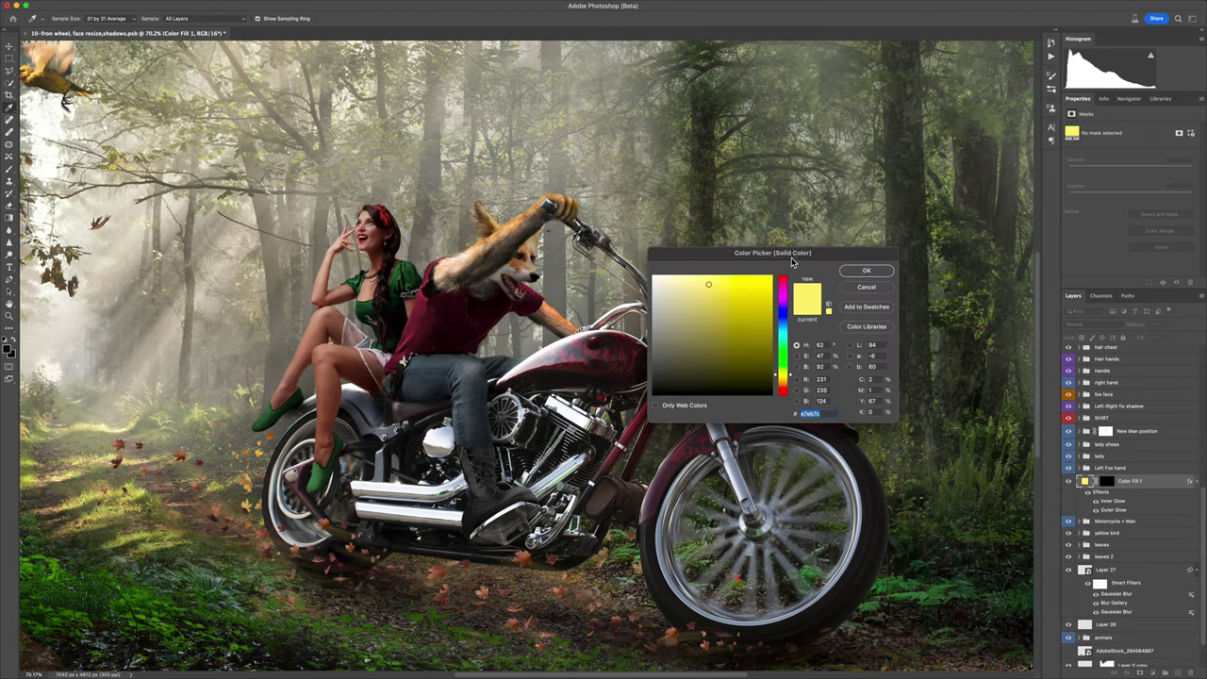
pyautogui.click(597, 272)
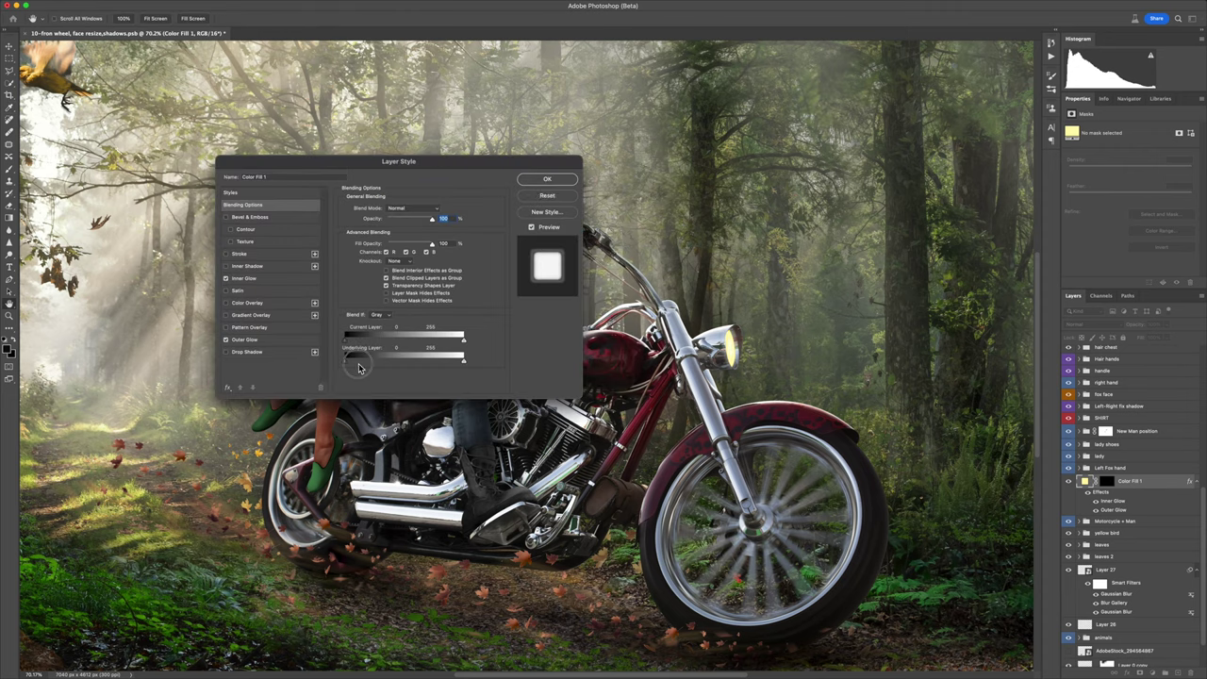
pyautogui.press('Escape')
pyautogui.moveTo(1158, 340); pyautogui.dragTo(1148, 340)
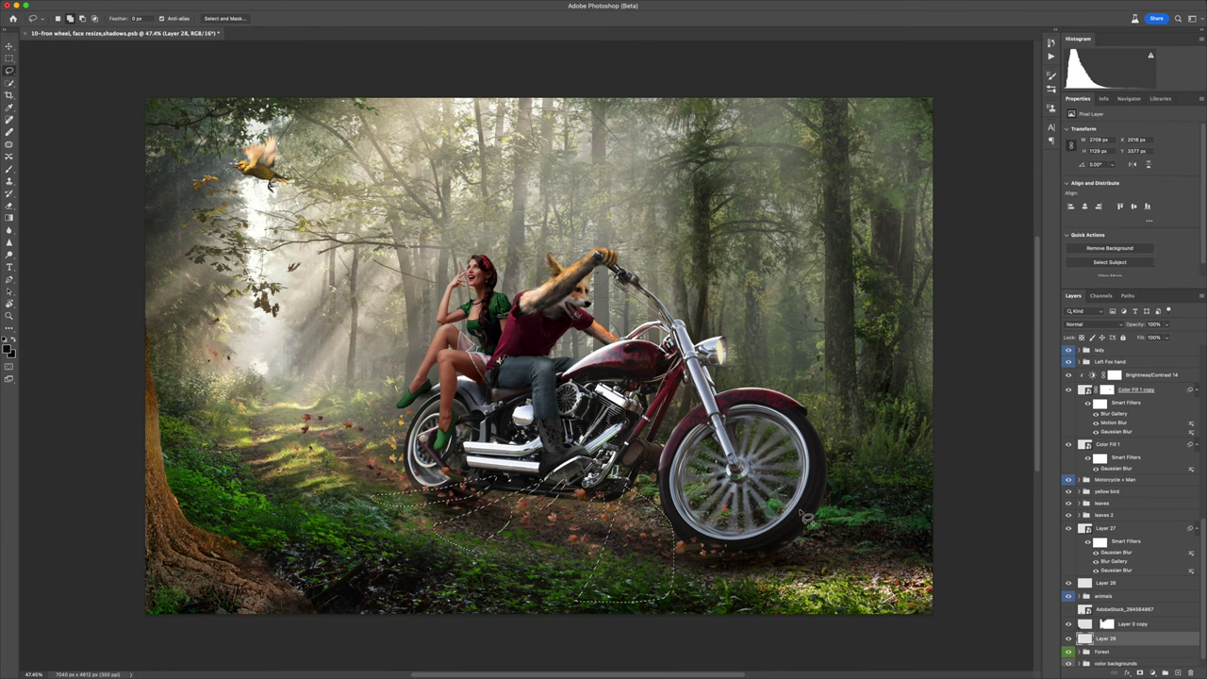
# Step: Lasso the ground around the front wheel and bring up the Fill dialog for it
pyautogui.moveTo(807, 517)
pyautogui.mouseDown()
pyautogui.moveTo(976, 560)
pyautogui.moveTo(573, 564)
pyautogui.mouseUp()
pyautogui.hotkey('shift', 'BackSpace')
pyautogui.click(580, 280)
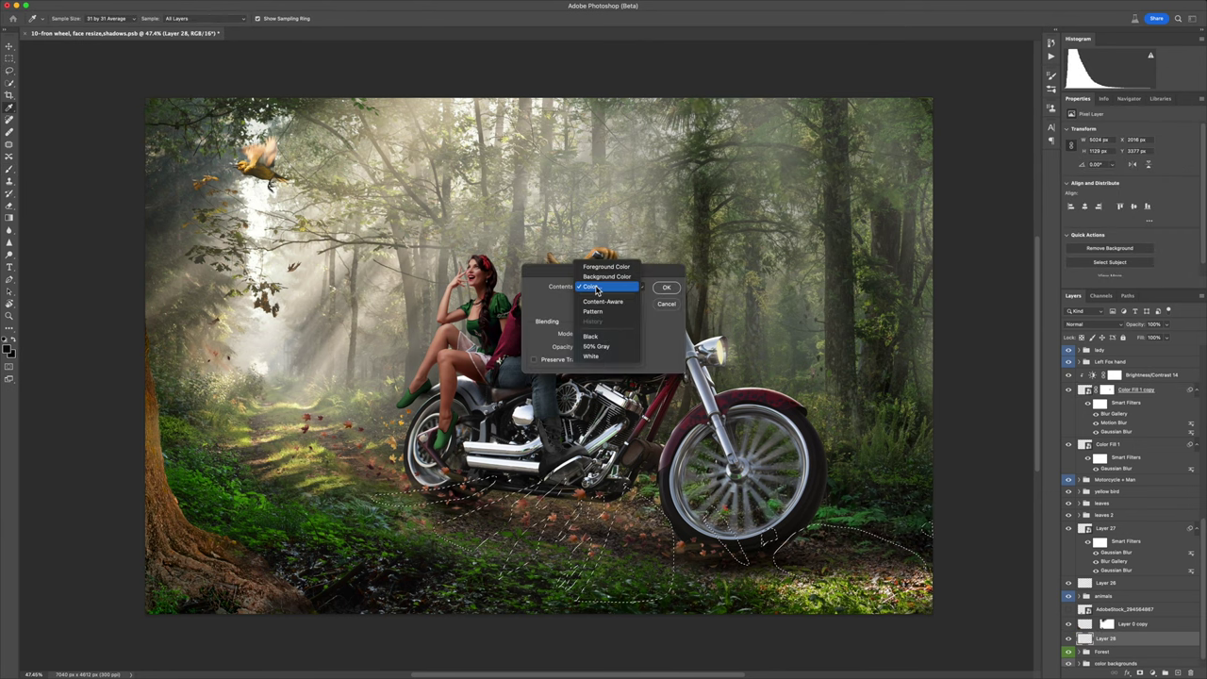
# Step: Fill the ground selection with light beige, set the layer to Lighten, and deselect
pyautogui.click(579, 293)
pyautogui.press('Return')
pyautogui.press('Return')
pyautogui.click(1085, 324)
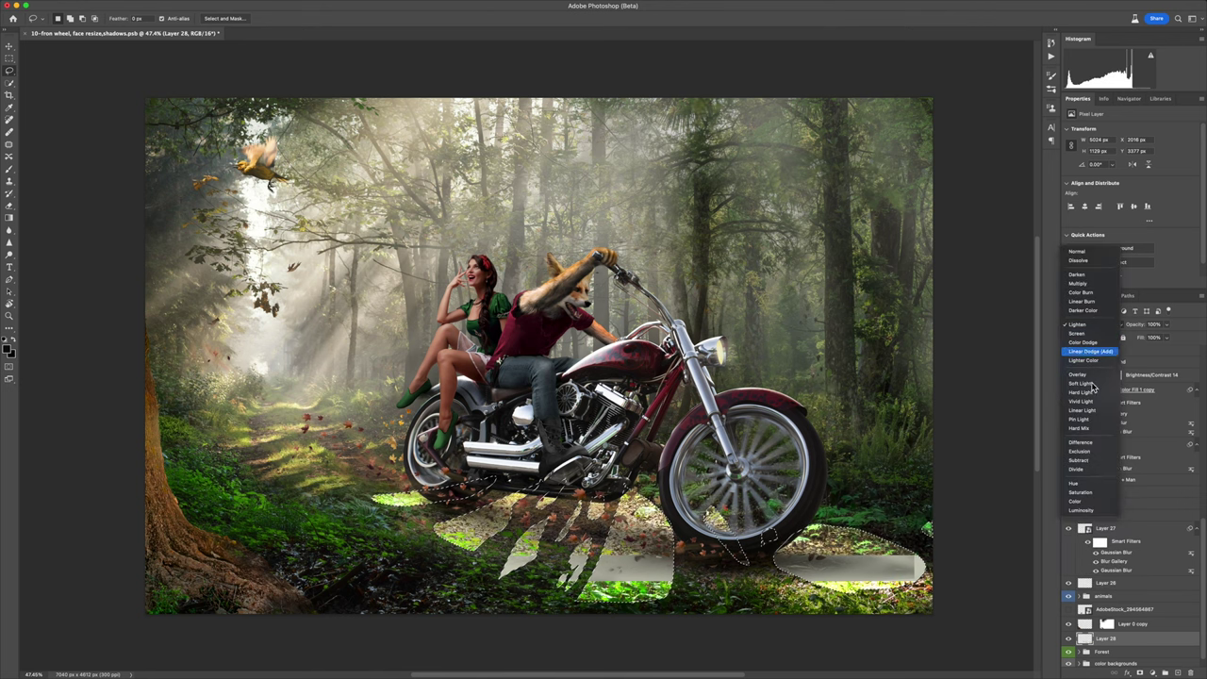
pyautogui.click(1081, 511)
pyautogui.click(1085, 325)
pyautogui.click(1081, 141)
pyautogui.hotkey('ctrl', 'd')
# Step: Gaussian-blur the light patch, adjust Blend If to reveal dark ground, and apply a Path Blur
pyautogui.hotkey('ctrl', 'alt', 'f')
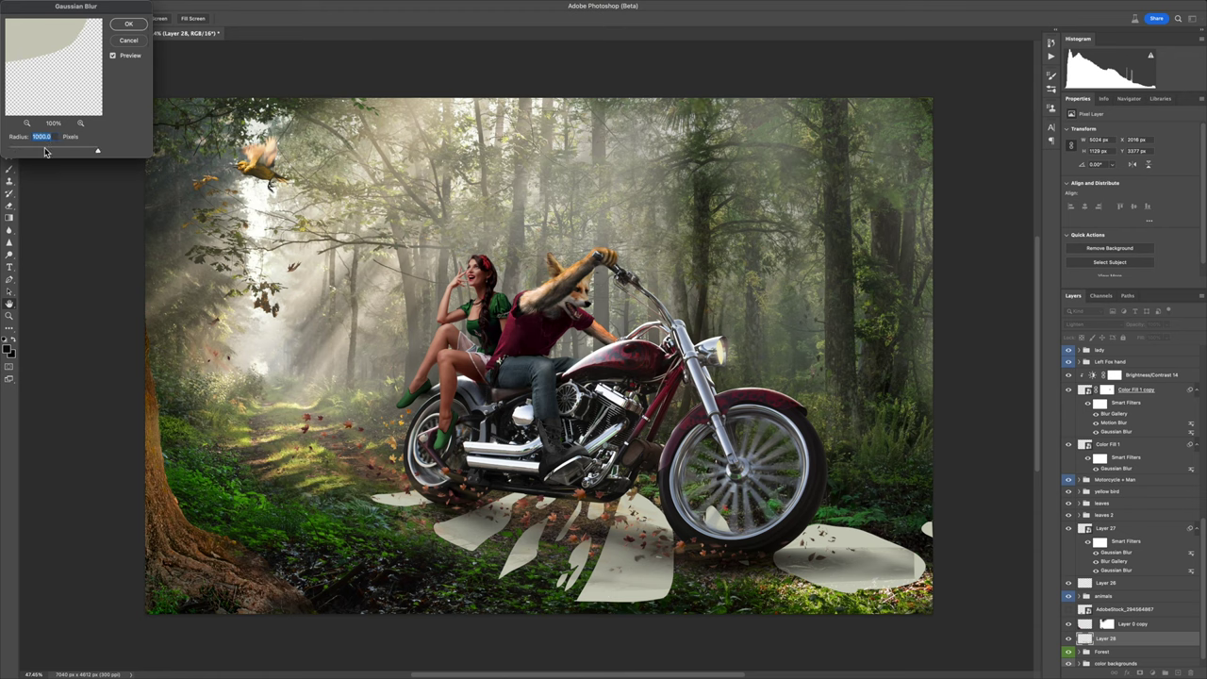
pyautogui.moveTo(60, 148); pyautogui.dragTo(44, 148)
pyautogui.press('Return')
pyautogui.doubleClick(1103, 640)
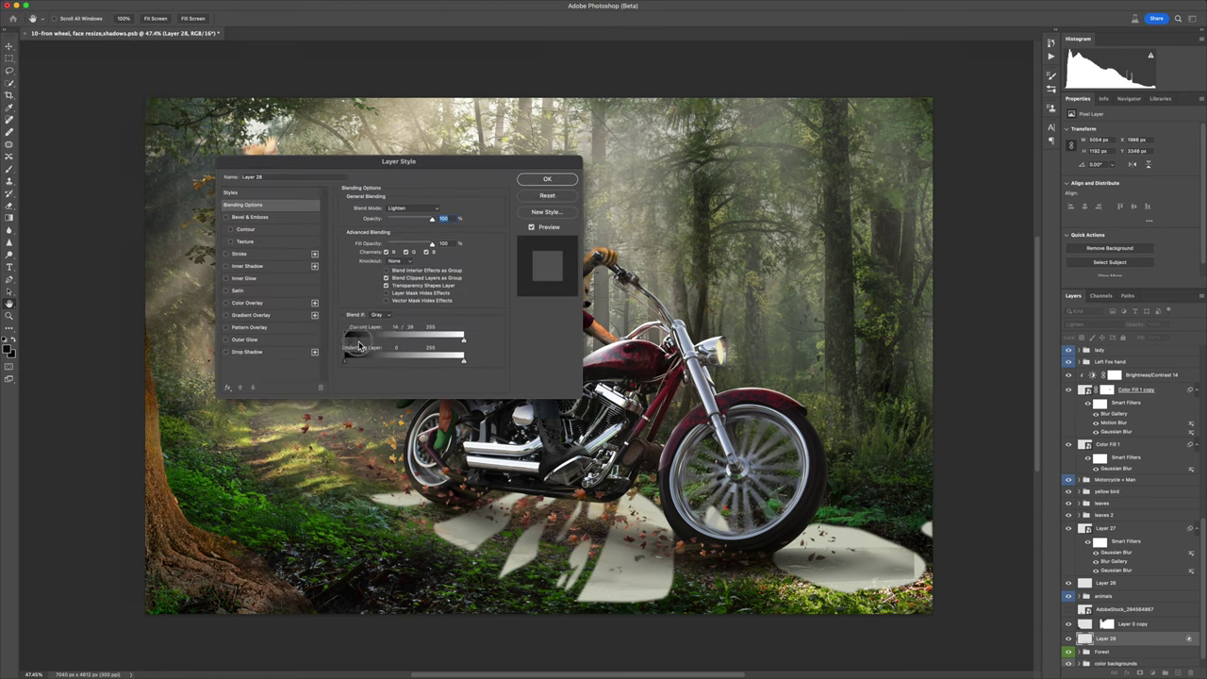
pyautogui.moveTo(360, 347); pyautogui.dragTo(364, 368)
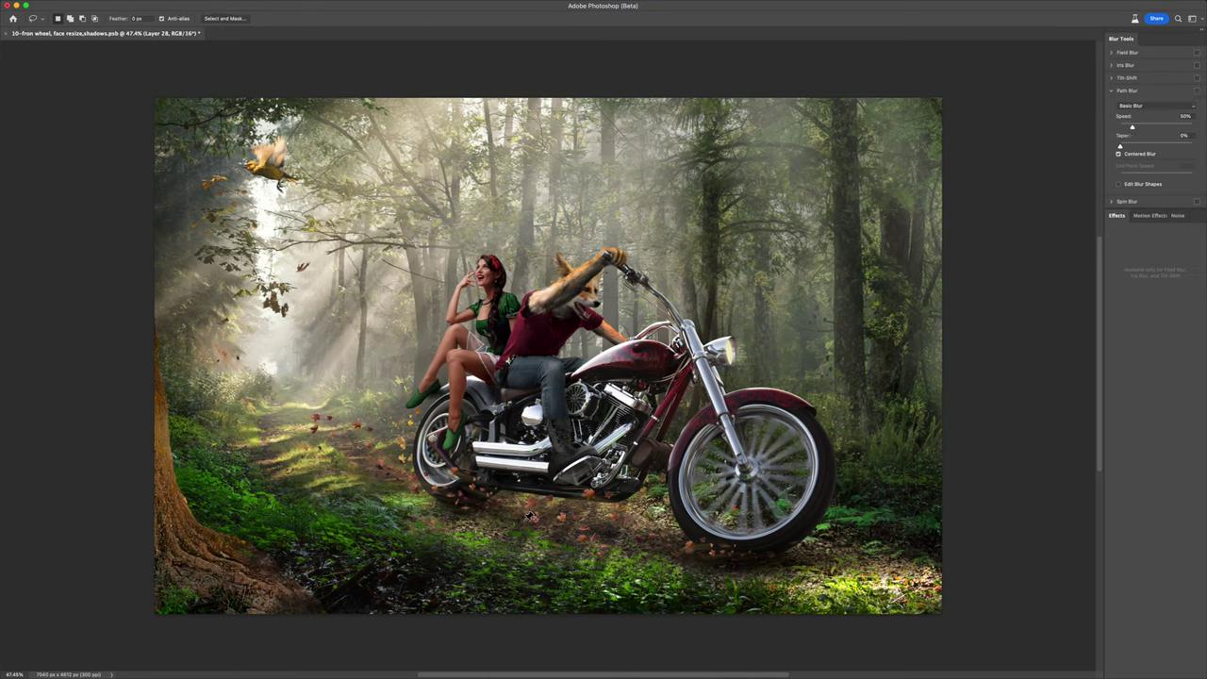
pyautogui.moveTo(473, 483); pyautogui.dragTo(413, 559)
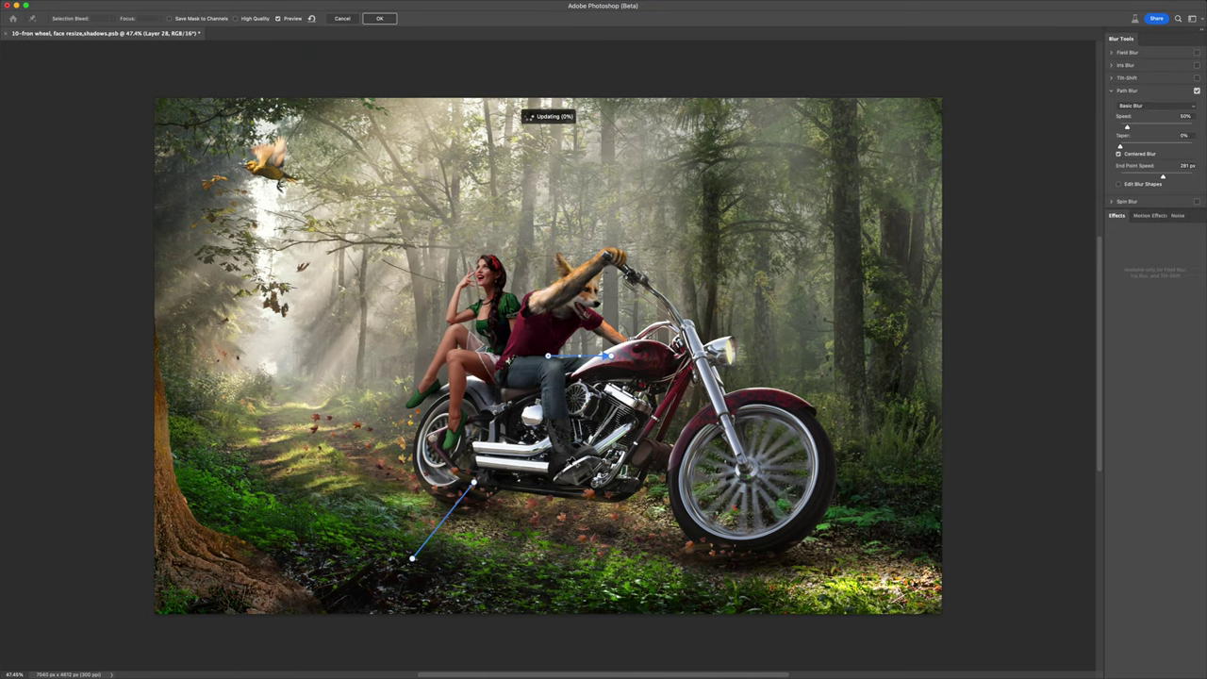
pyautogui.press('Return')
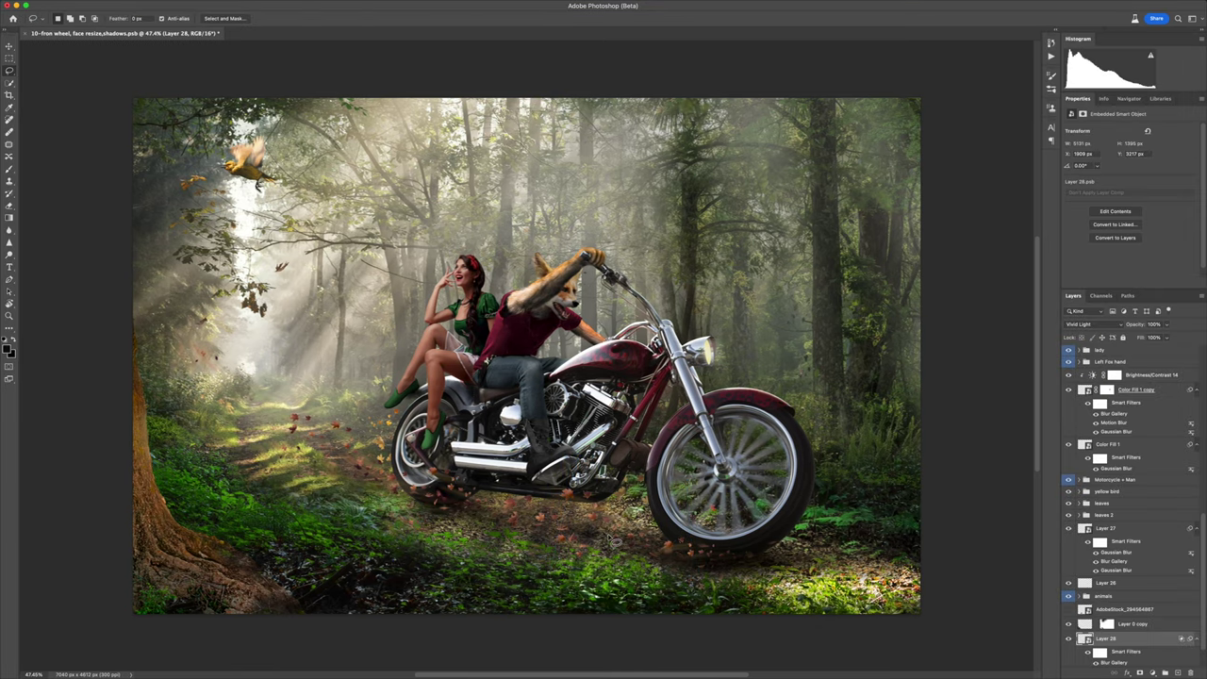
# Step: Add a mask to Layer 28 with a 4%-flow brush, then move the yellow bird up-right
pyautogui.scroll(-3, 1081, 551)
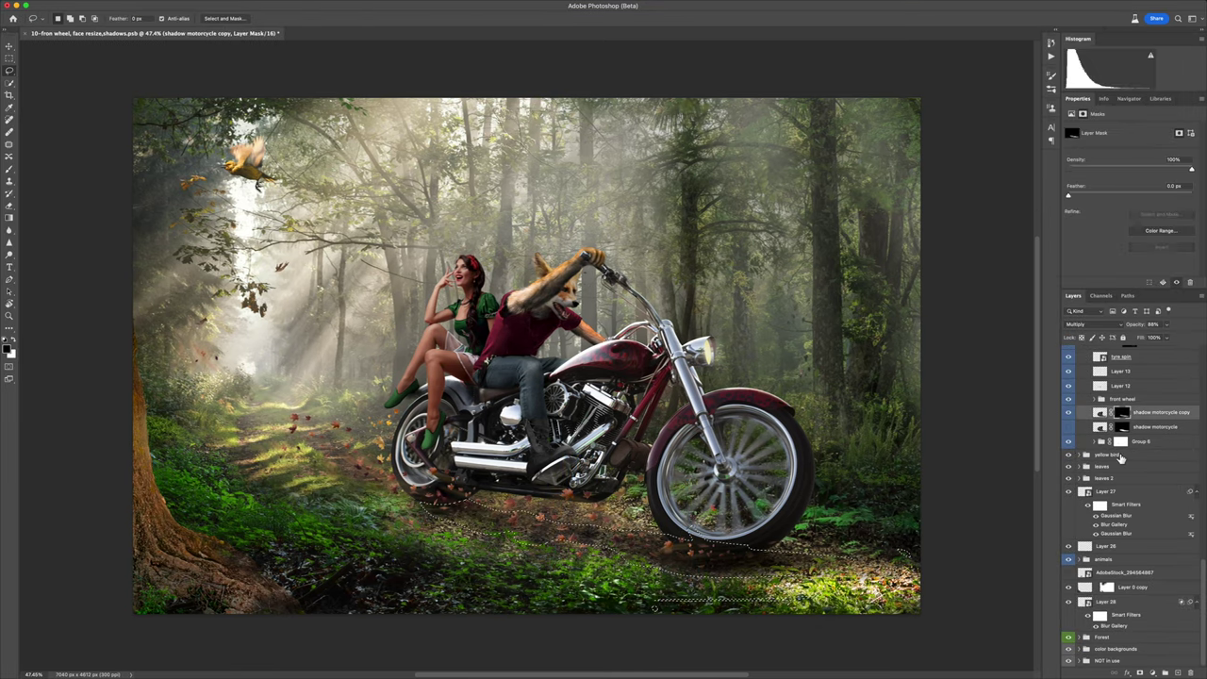
pyautogui.click(1153, 672)
pyautogui.press('b')
pyautogui.click(64, 18)
pyautogui.click(313, 67)
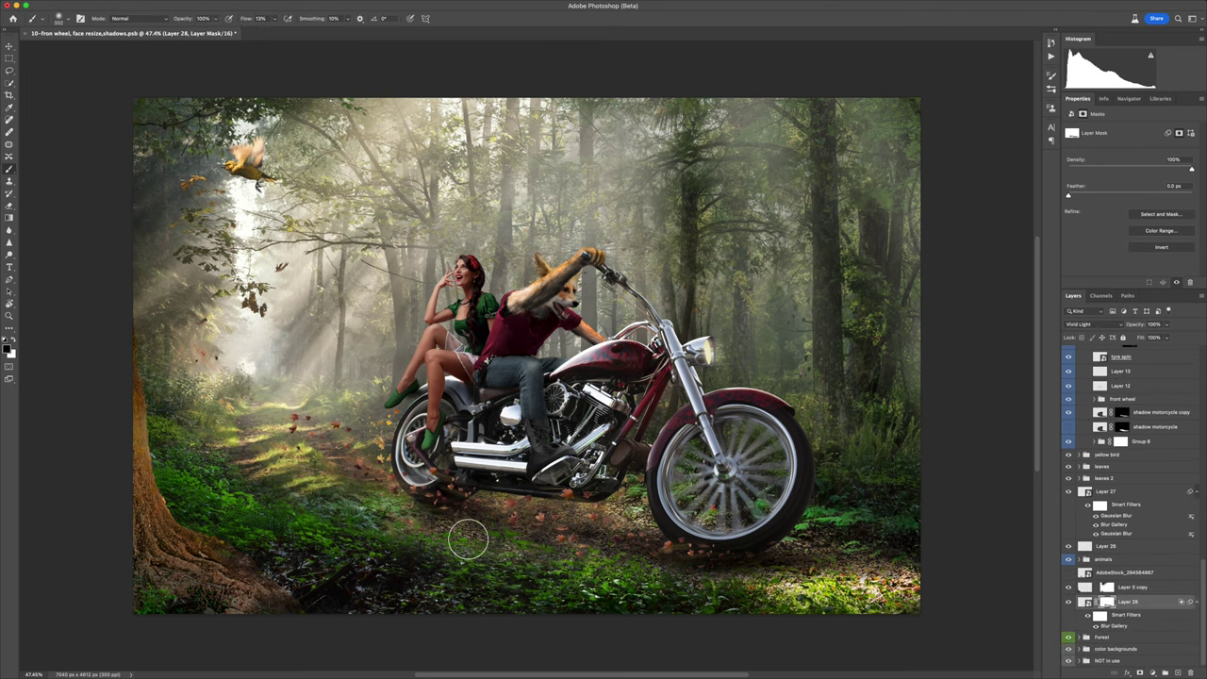
pyautogui.click(1069, 638)
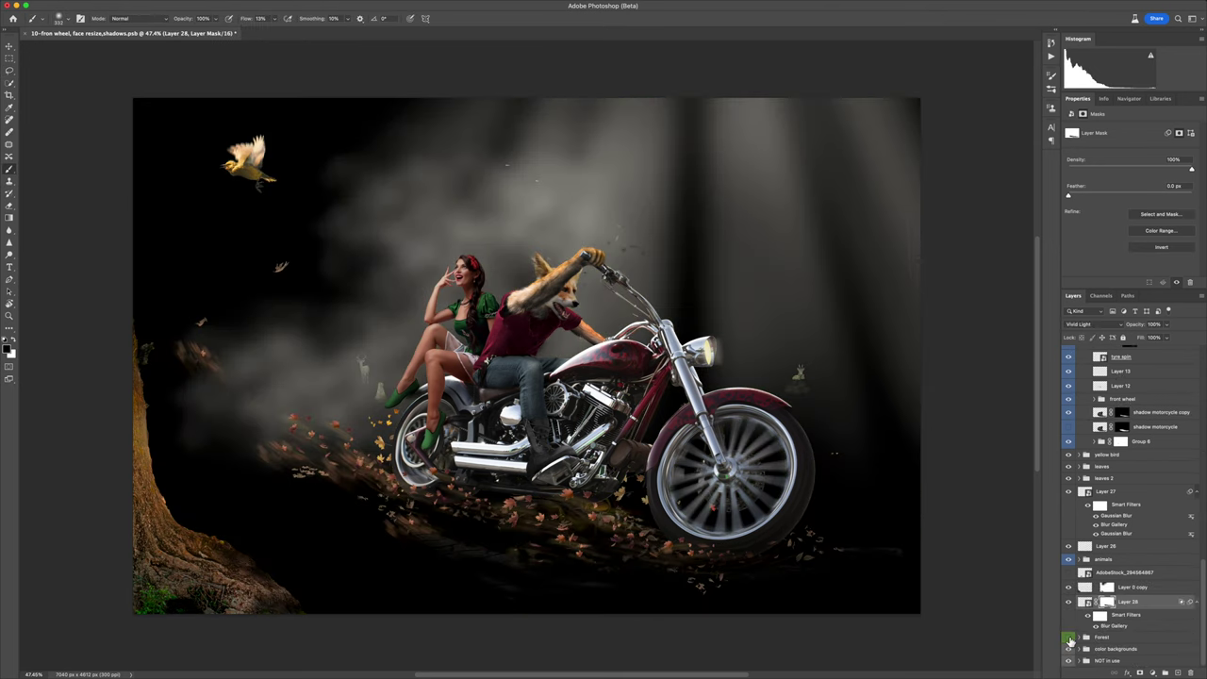
pyautogui.click(1069, 638)
pyautogui.hotkey('ctrl', 'i')
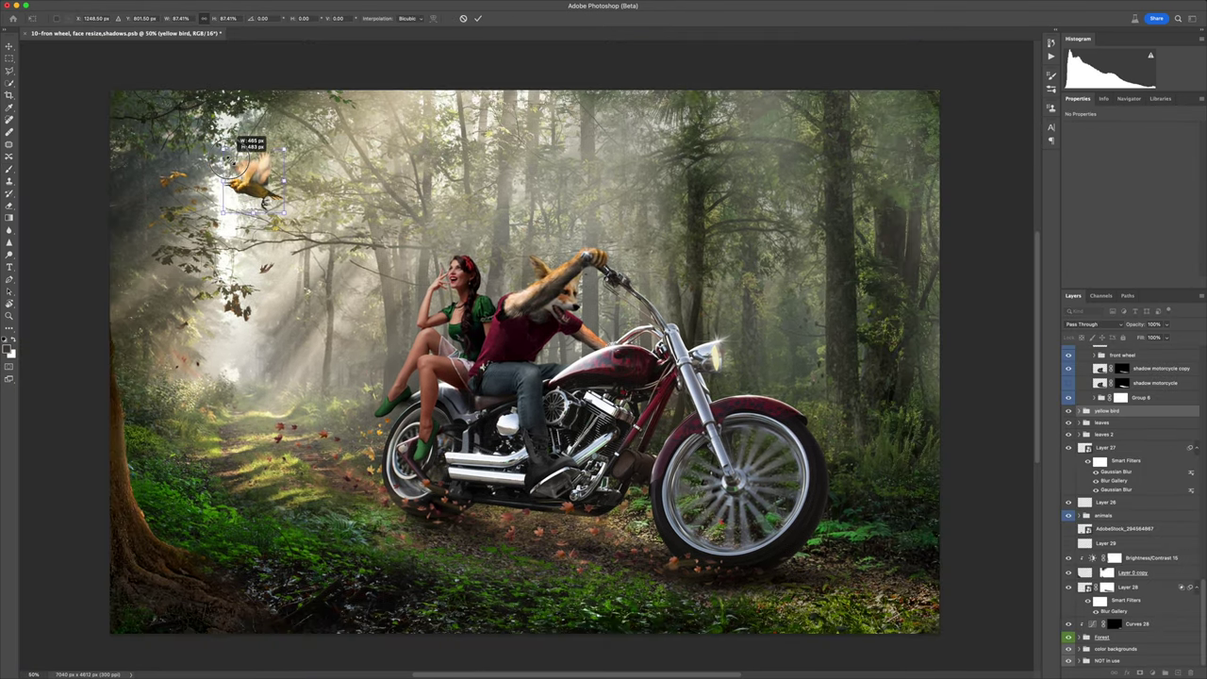
pyautogui.moveTo(283, 201); pyautogui.dragTo(297, 184)
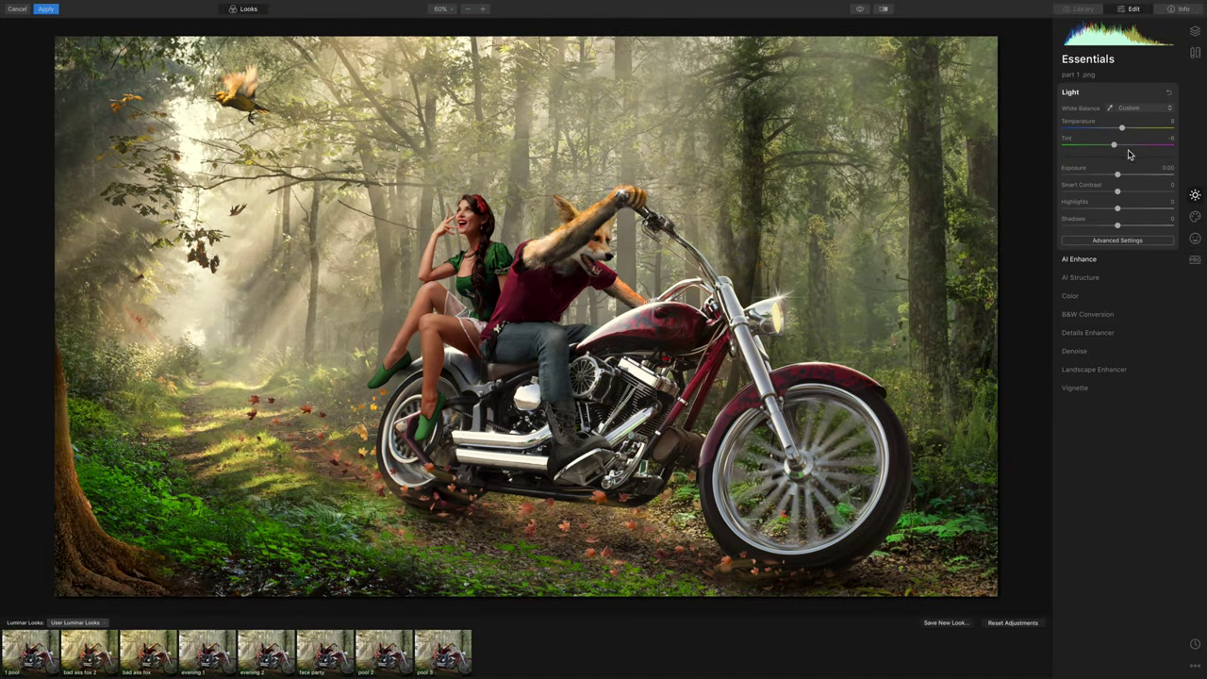
# Step: Apply Luminar's Creative Mystical effect at amount 24 and compare before and after
pyautogui.click(1195, 216)
pyautogui.click(1076, 183)
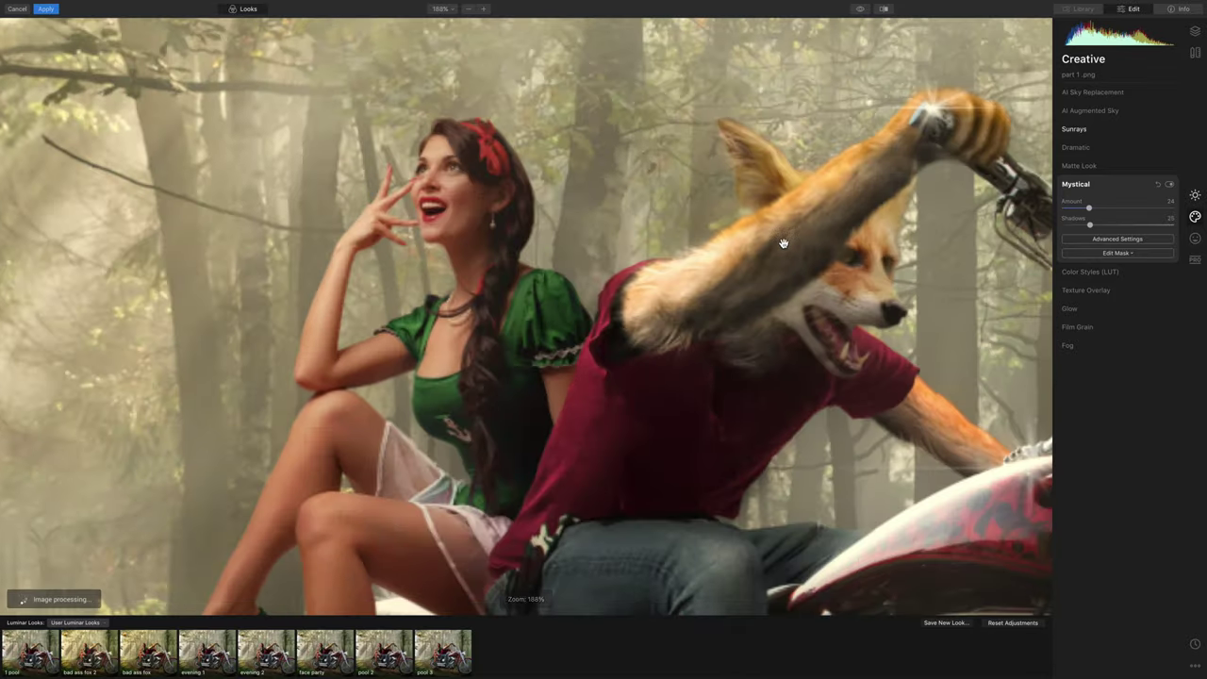
pyautogui.click(860, 10)
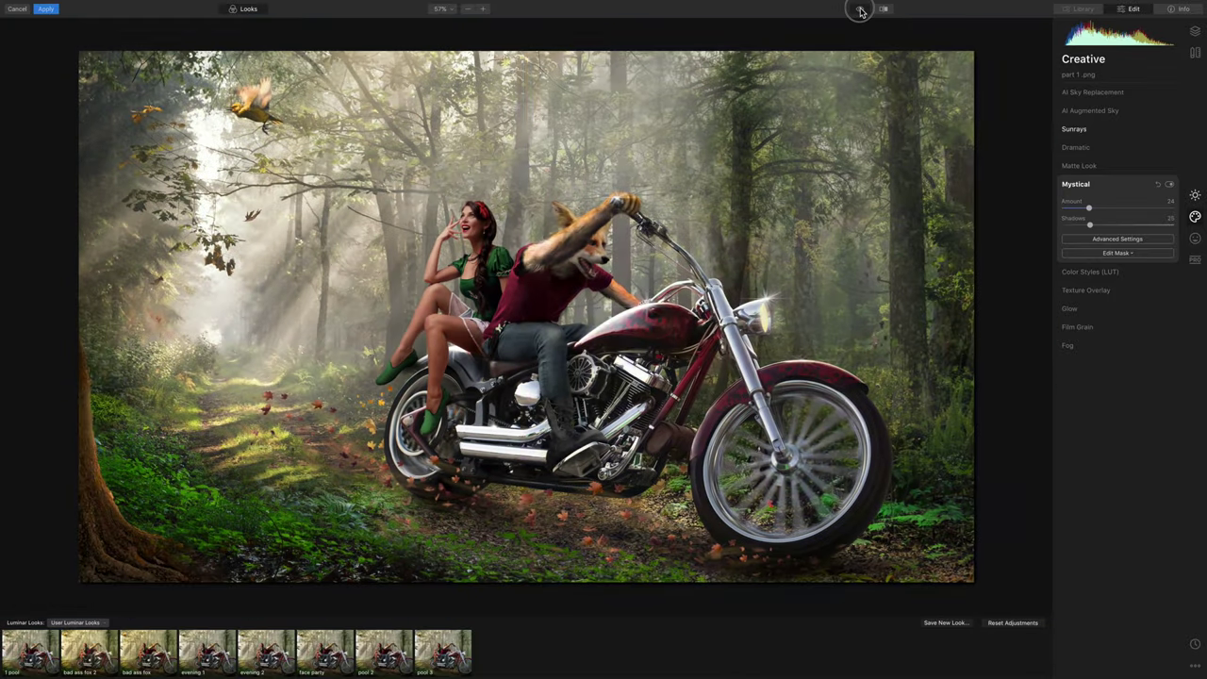
pyautogui.click(1195, 195)
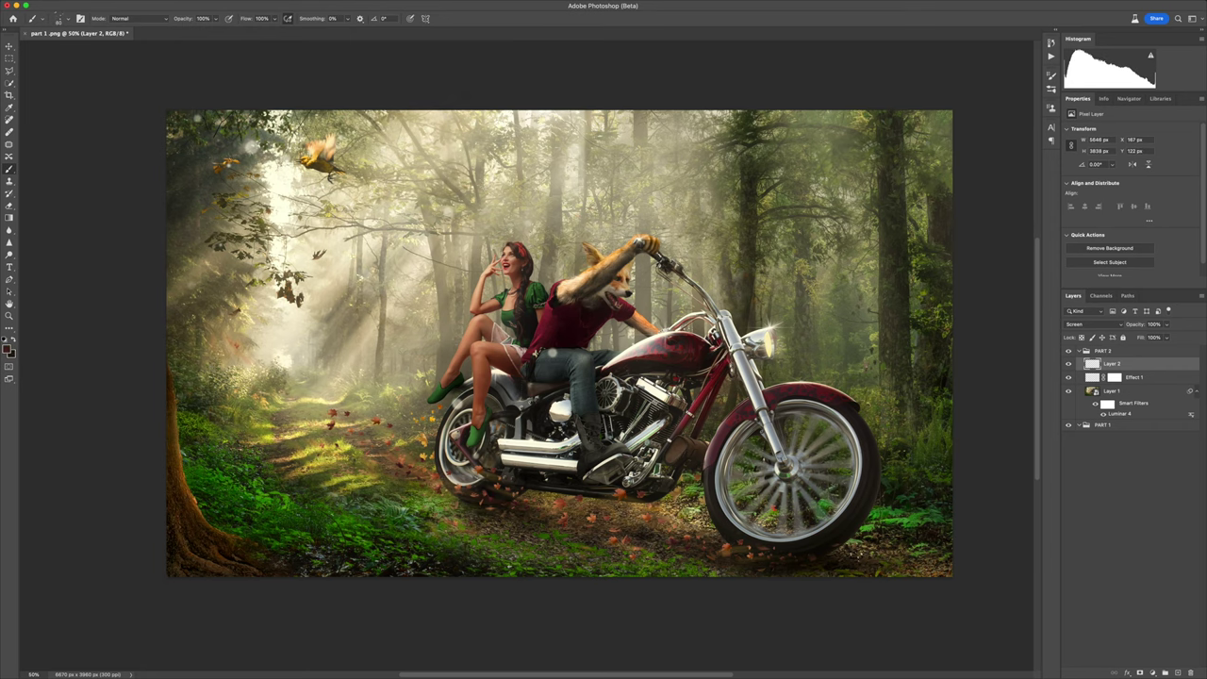
# Step: Create an empty Layer 3 above Layer 2 and choose a sampled light brush preset
pyautogui.click(1116, 378)
pyautogui.click(58, 17)
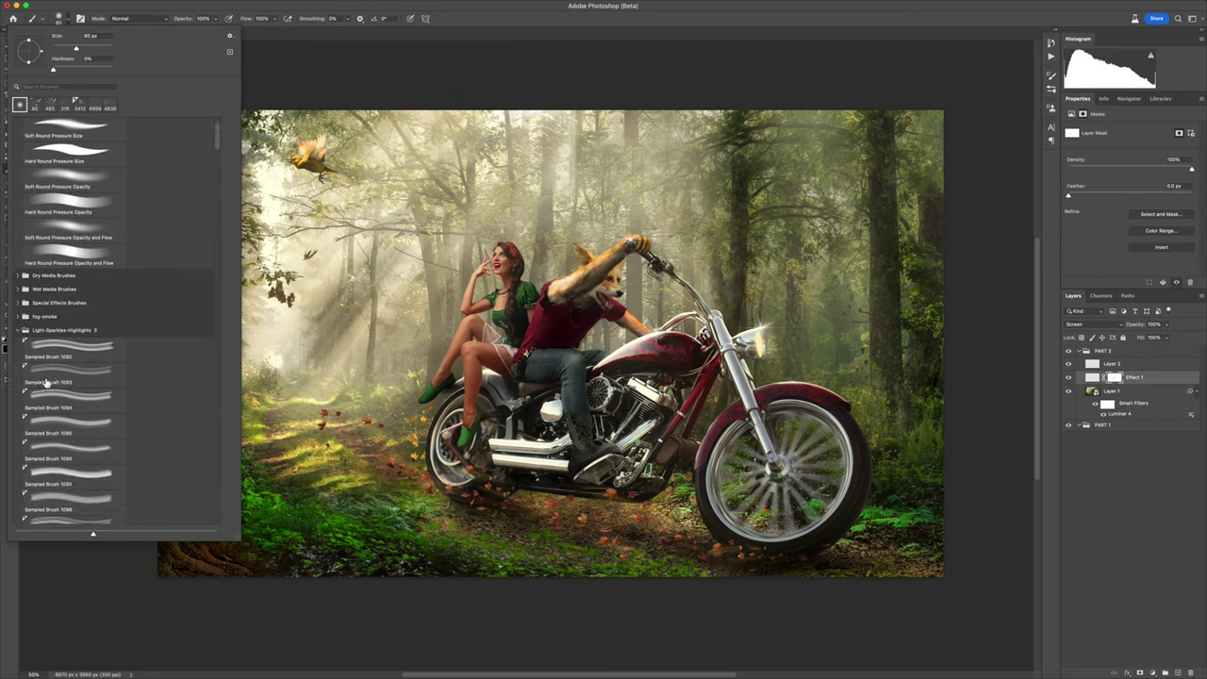
pyautogui.hotkey('ctrl', 'shift', 'alt', 'n')
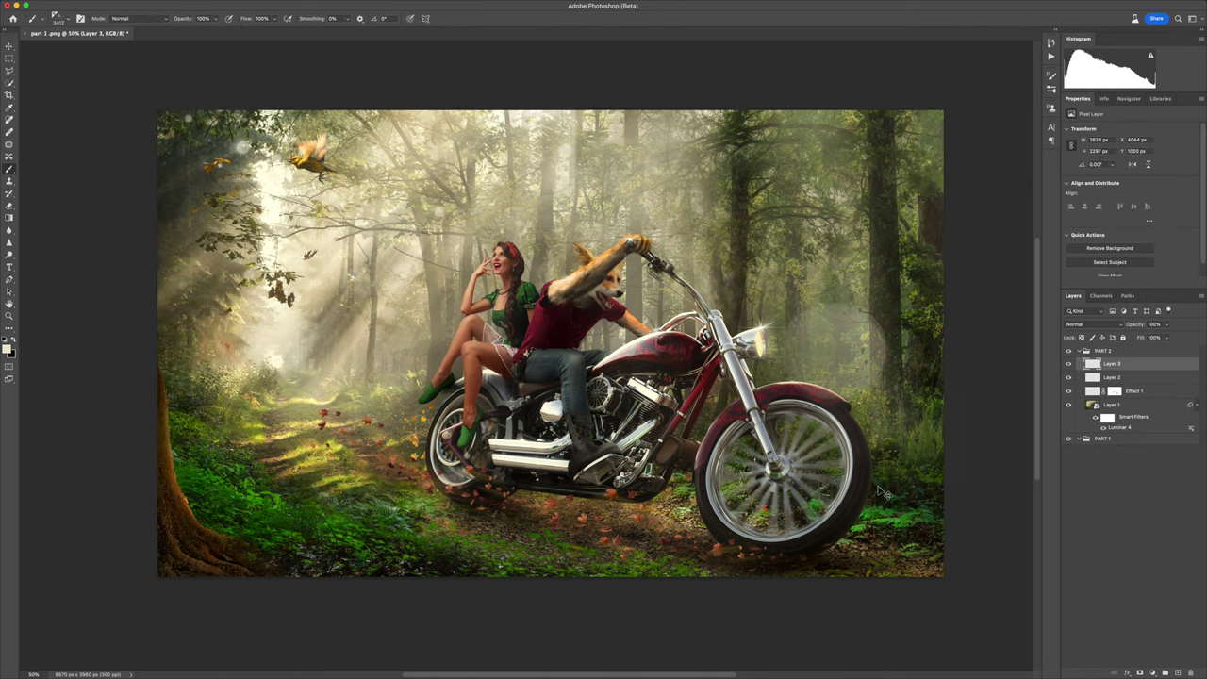
pyautogui.click(58, 18)
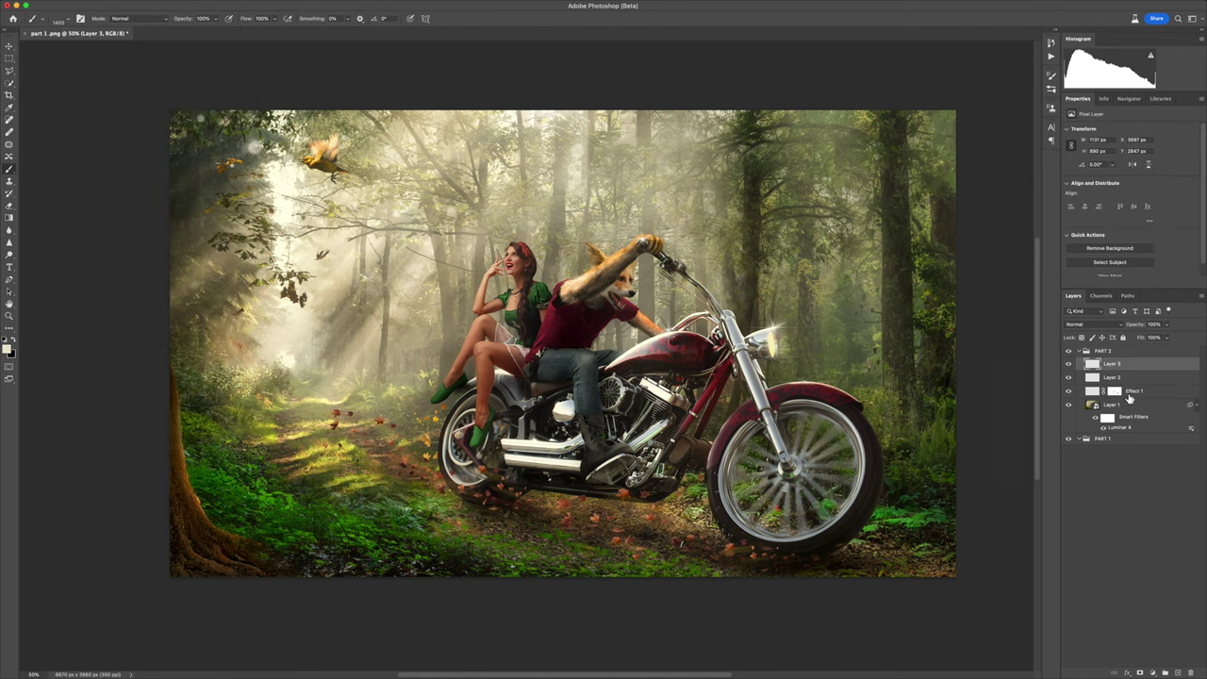